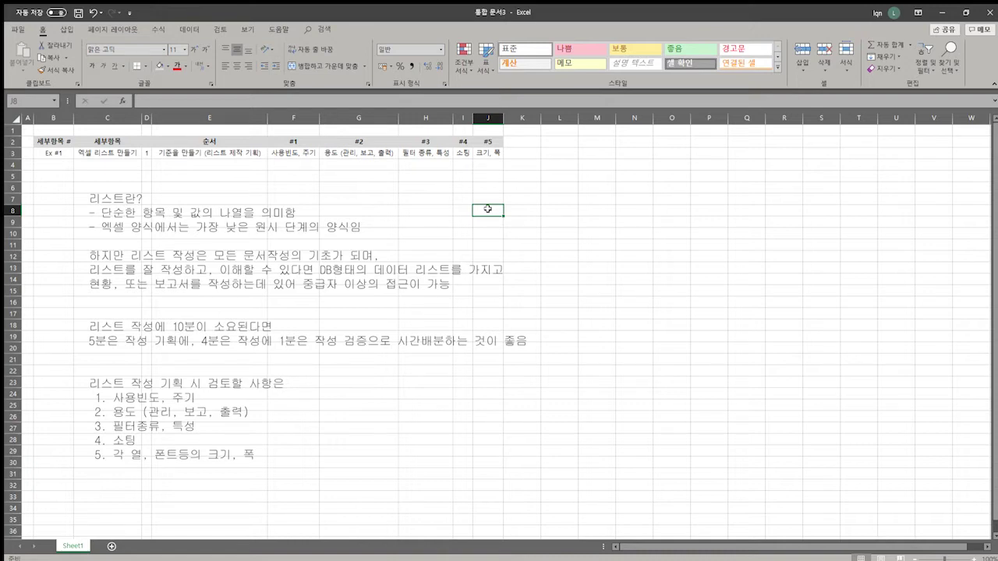
- Go through the list-planning criteria in E3:J3, including frequency, purpose, filters, sorting and sizes, and check the print preview
key("alt+Tab")
key("alt+Tab")
left_click(264, 155)
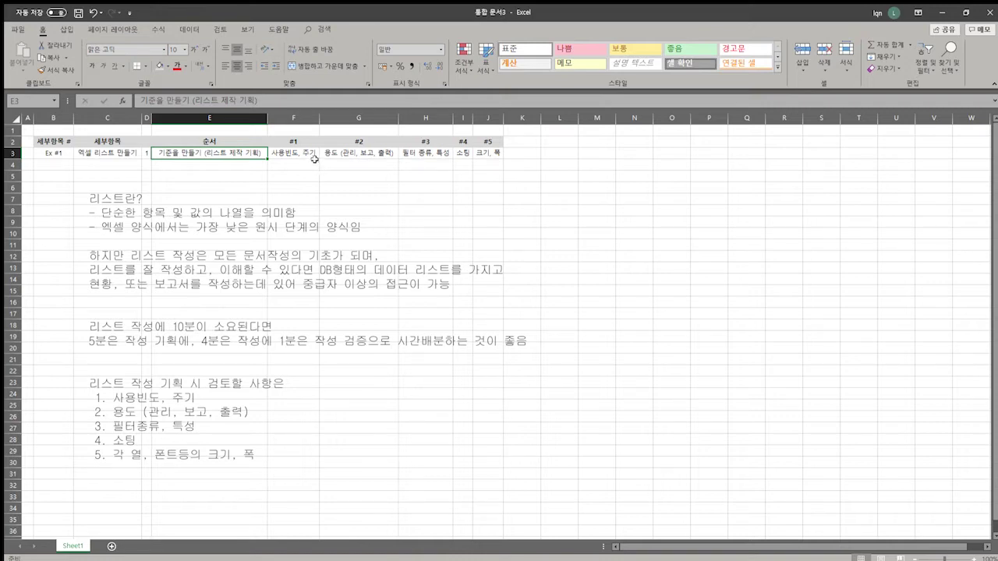
left_click(315, 160)
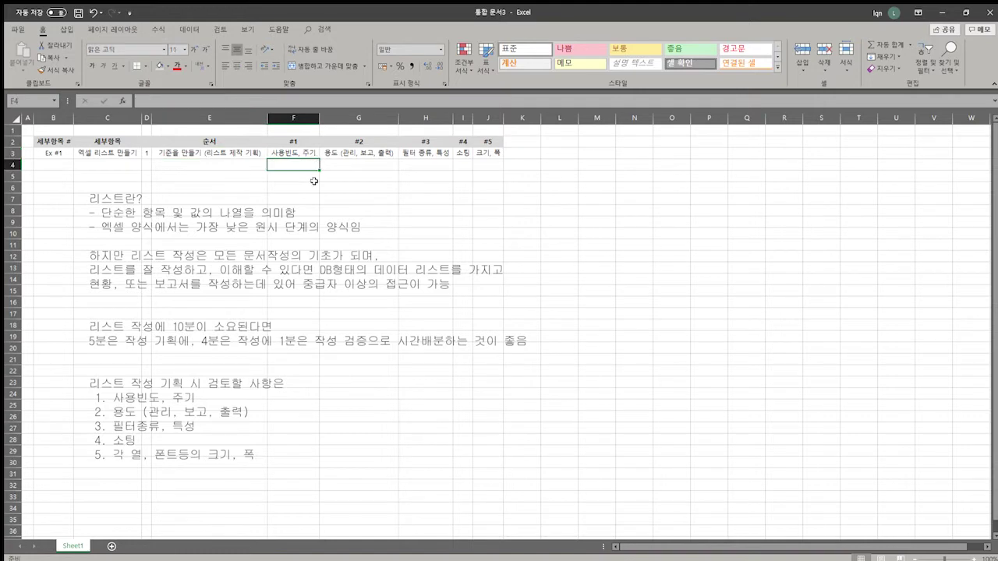
left_click(317, 153)
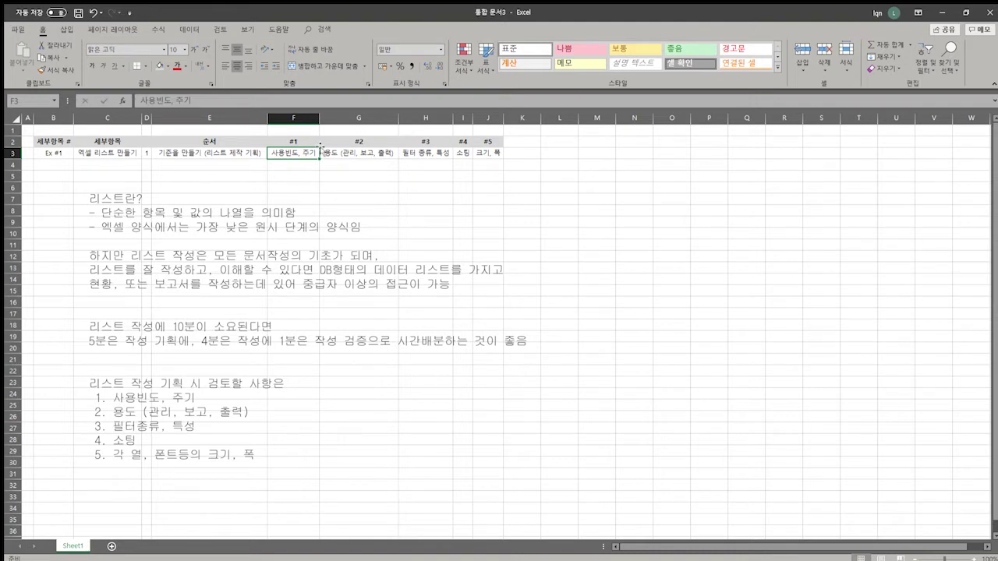
left_click(390, 156)
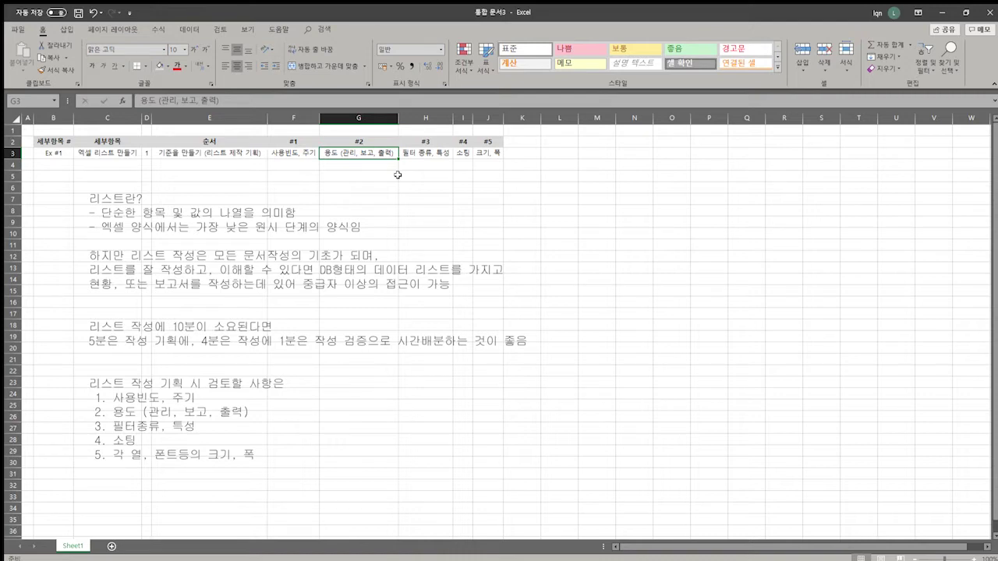
key("ctrl+p")
left_click(448, 156)
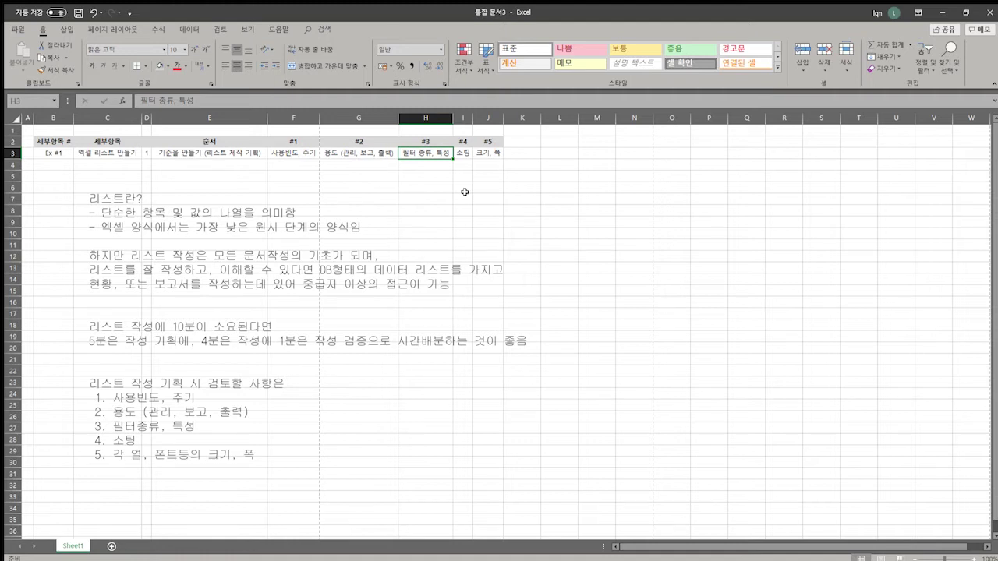
key("Right")
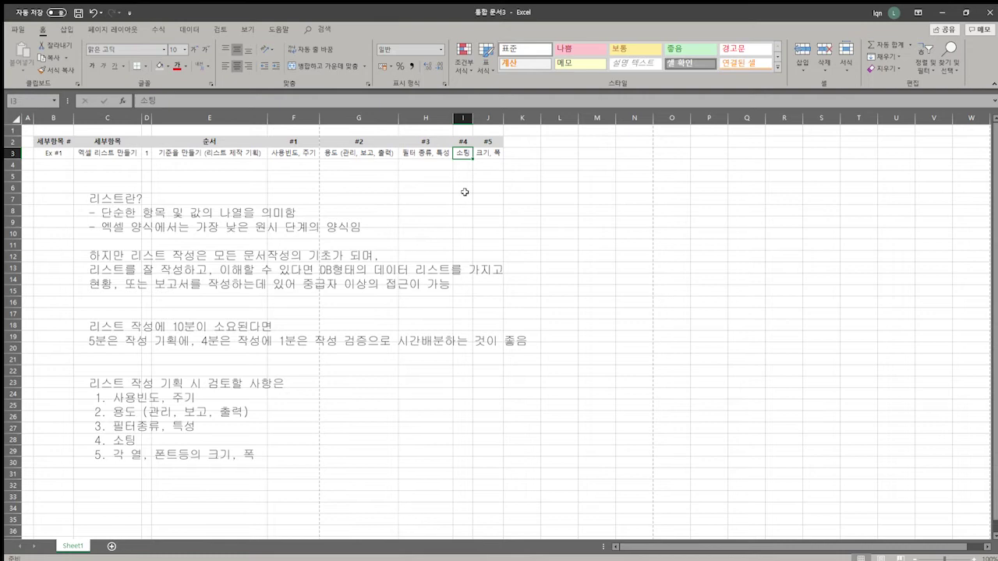
key("Right")
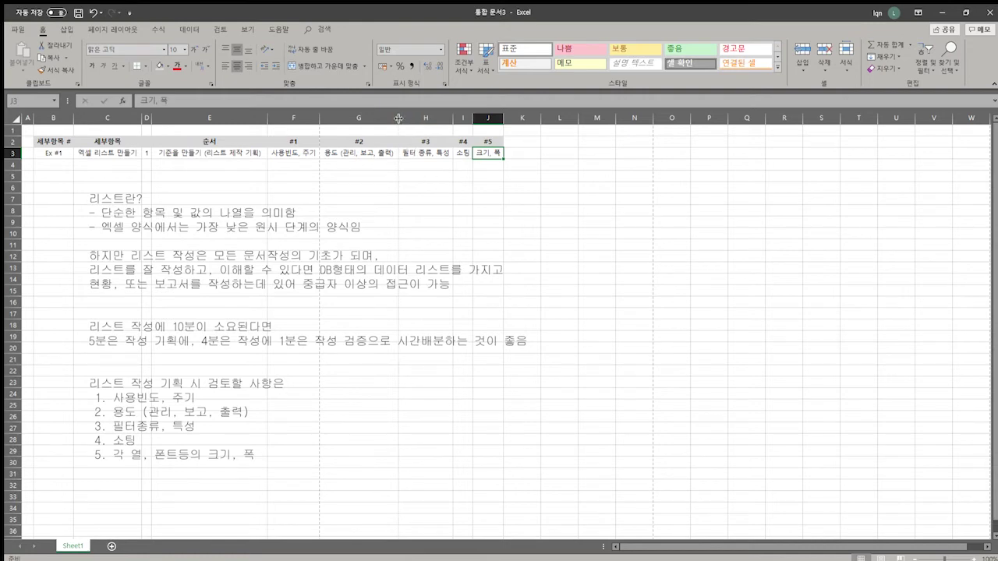
- Widen columns G, H and I far beyond the width of their contents
left_click_drag(399, 118, 669, 117)
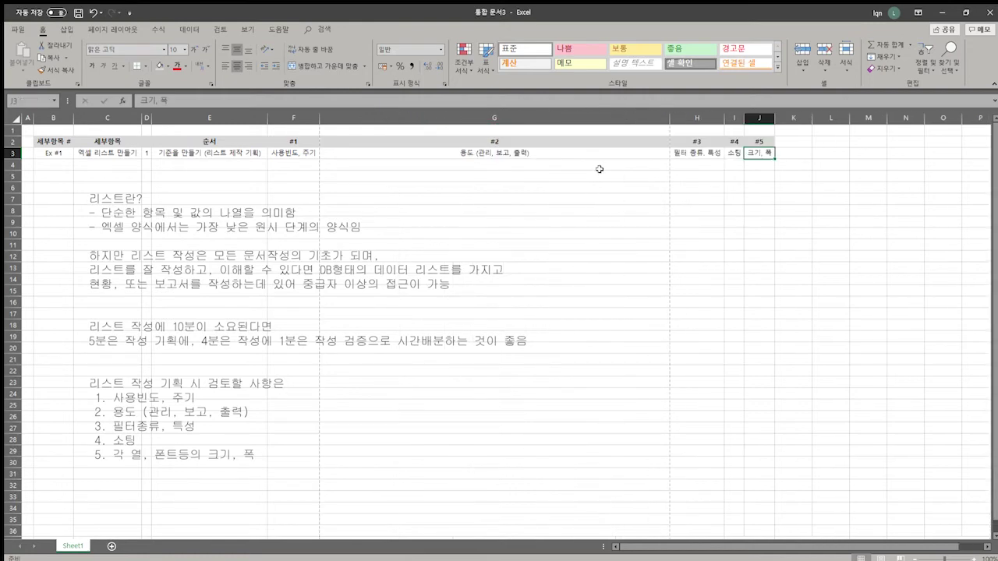
left_click(597, 154)
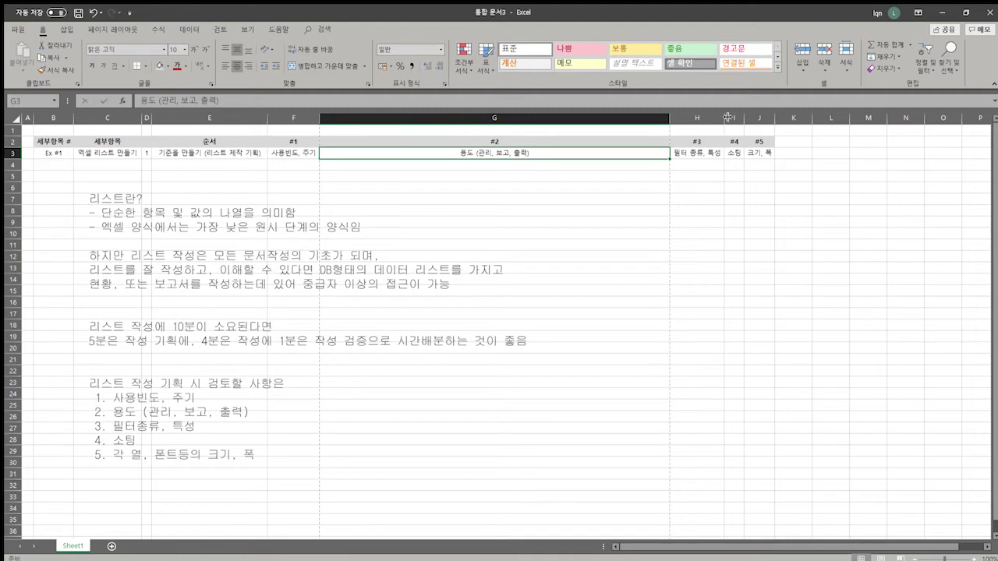
left_click_drag(728, 118, 934, 121)
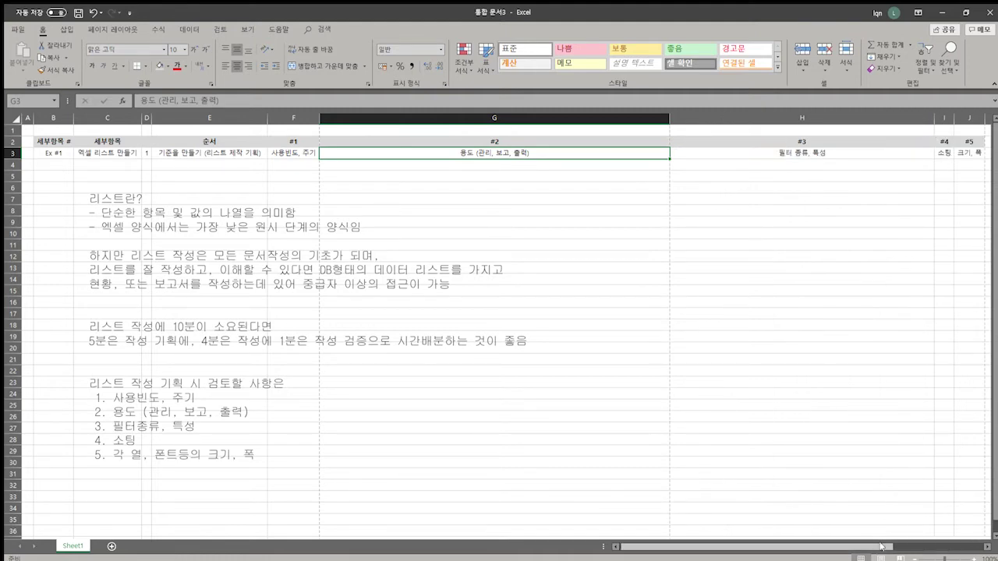
left_click_drag(881, 546, 970, 546)
left_click_drag(834, 123, 954, 129)
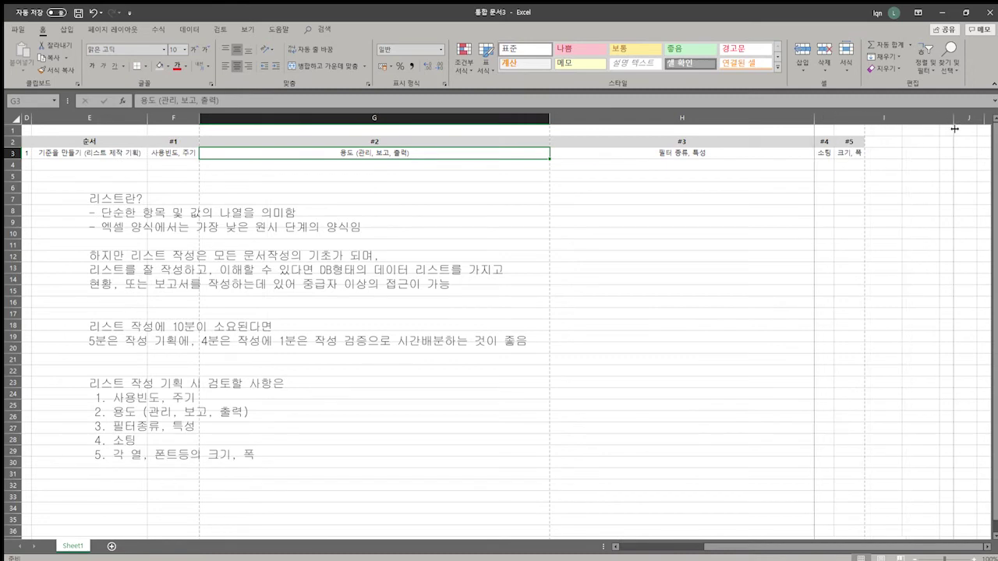
left_click_drag(820, 547, 729, 548)
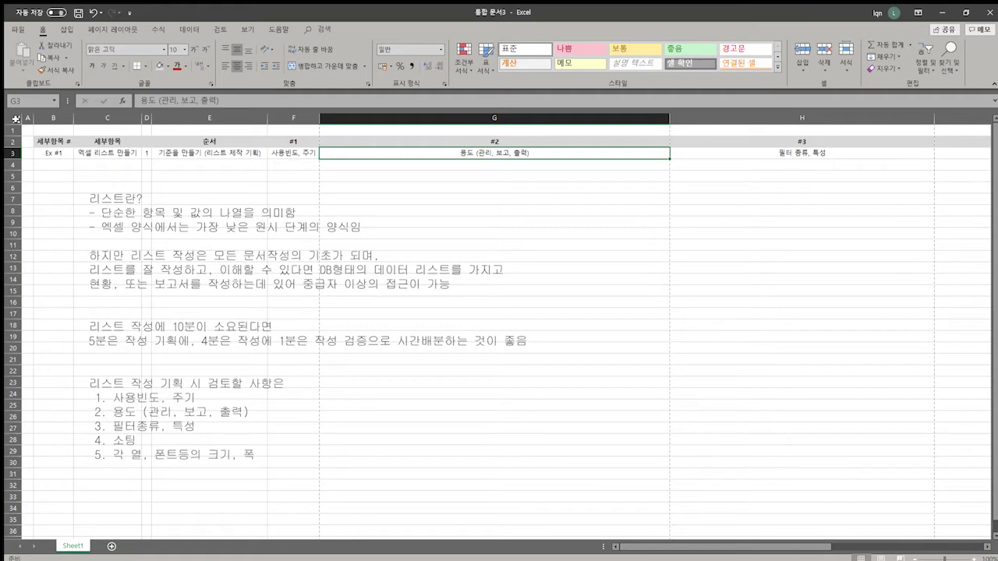
- AutoFit the width of every column on the sheet to its contents
left_click(15, 119)
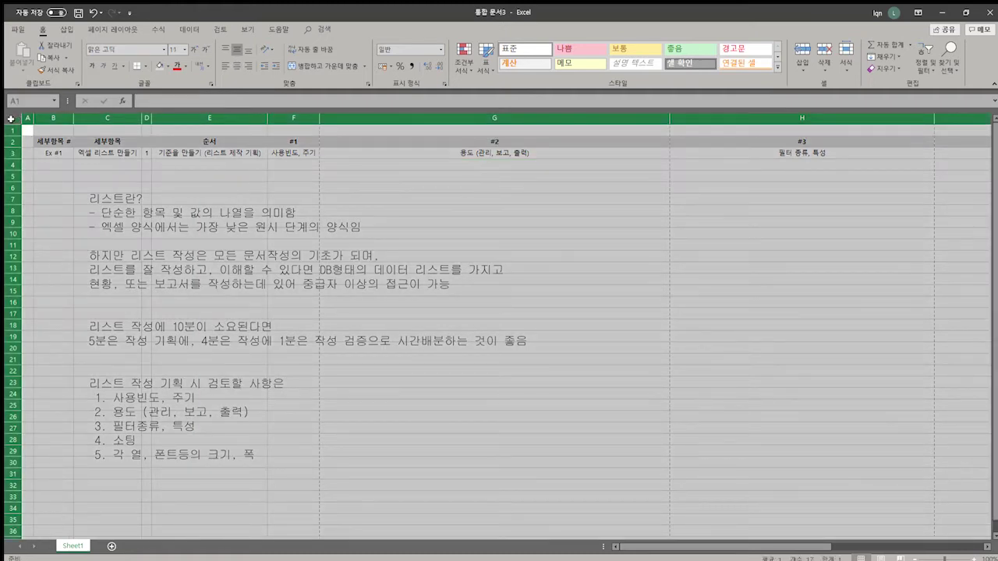
left_click(92, 196)
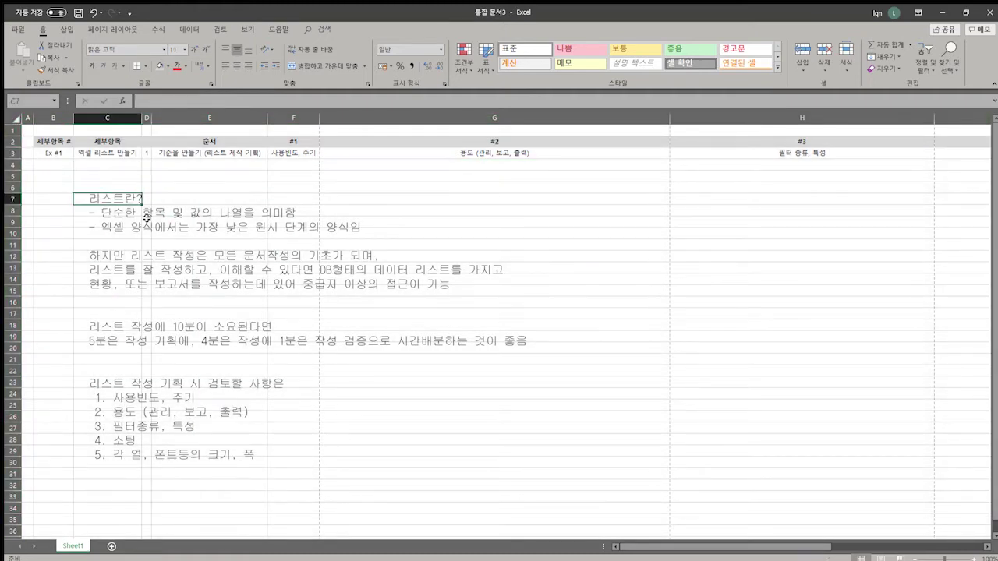
key("ctrl+a")
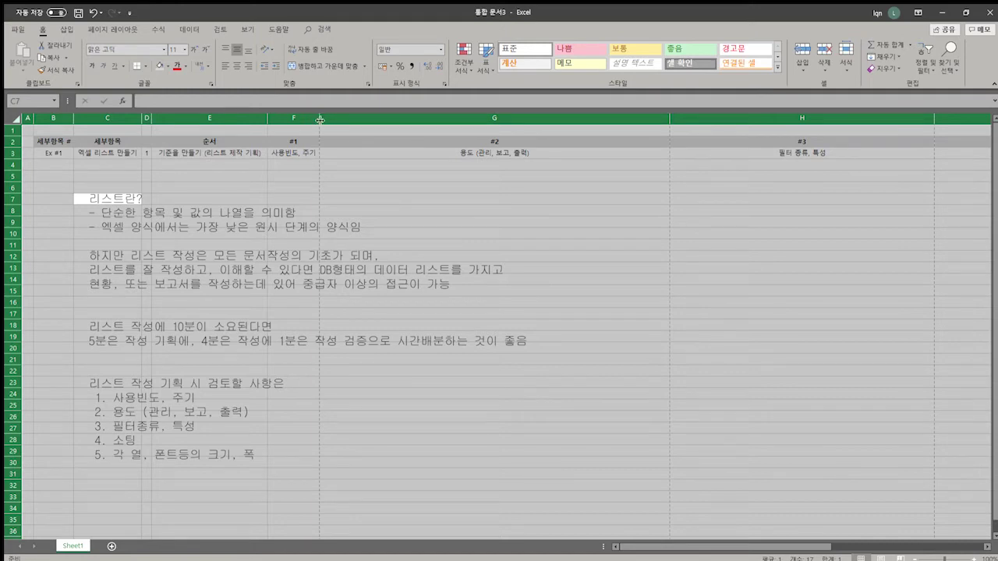
mouse_move(320, 118)
left_mouse_down()
mouse_move(355, 119)
mouse_move(320, 118)
left_mouse_up()
double_click(319, 119)
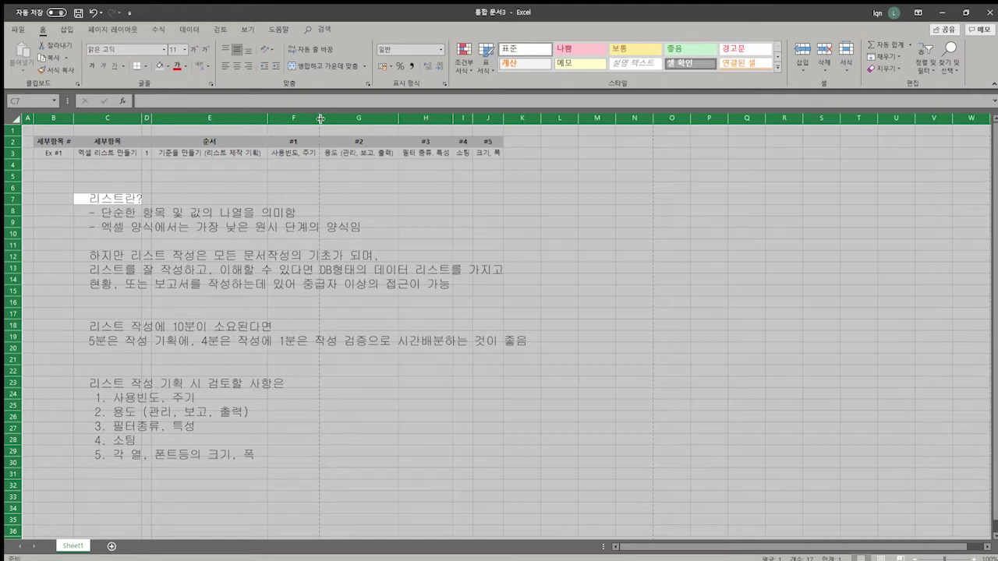
- Widen column G moderately so its text has spare room on both sides
left_click(373, 153)
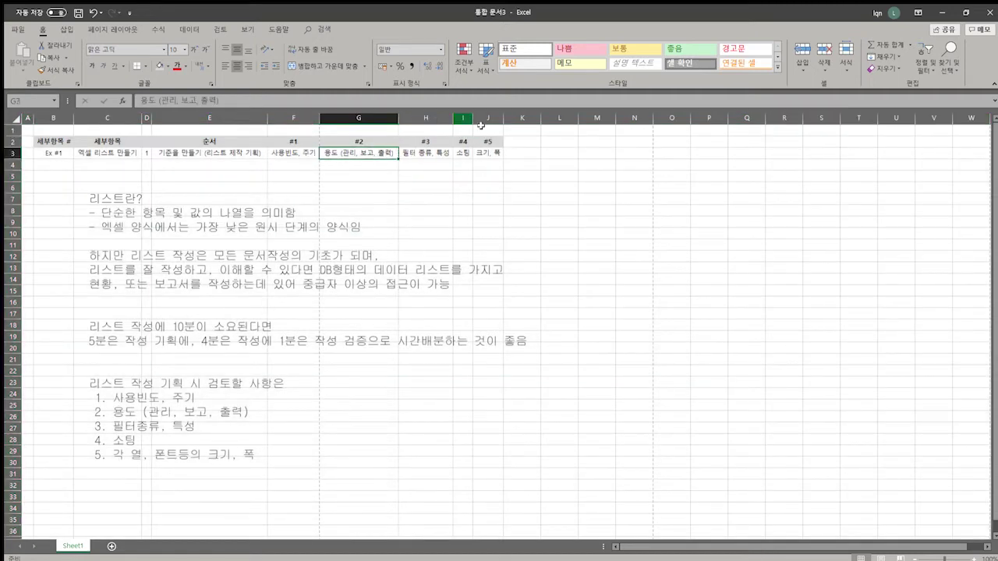
left_click(489, 165)
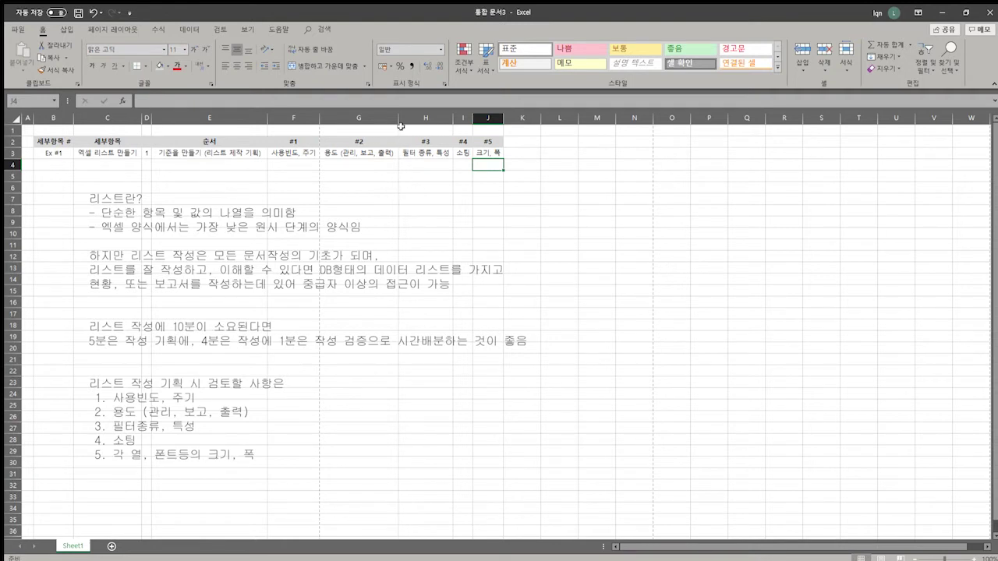
left_click_drag(398, 118, 458, 119)
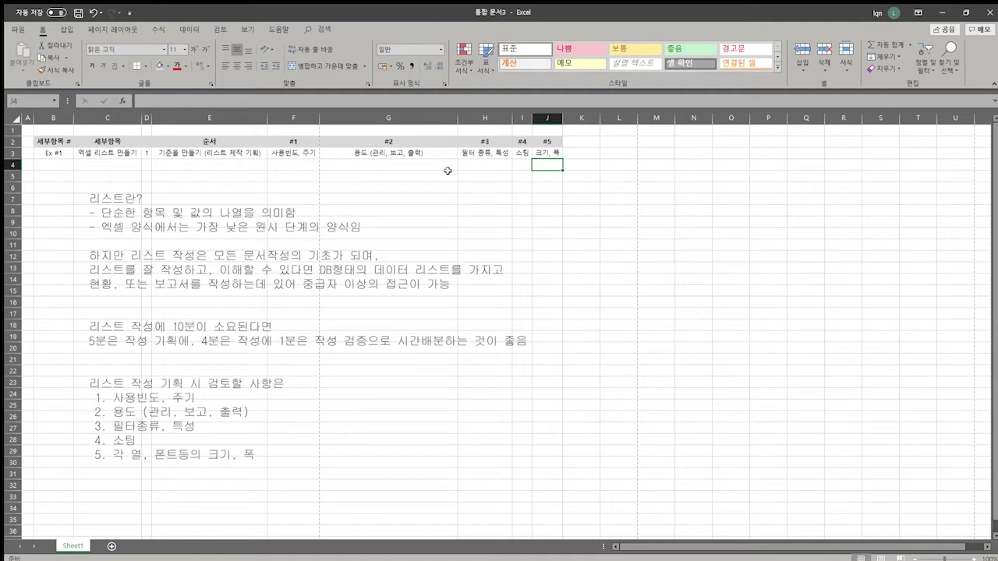
left_click(429, 120)
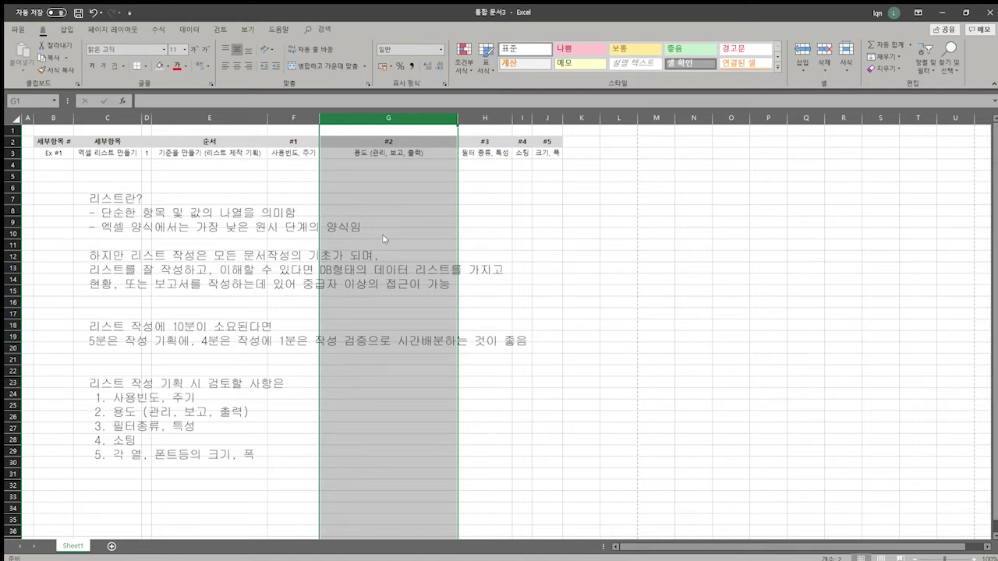
left_click(390, 212)
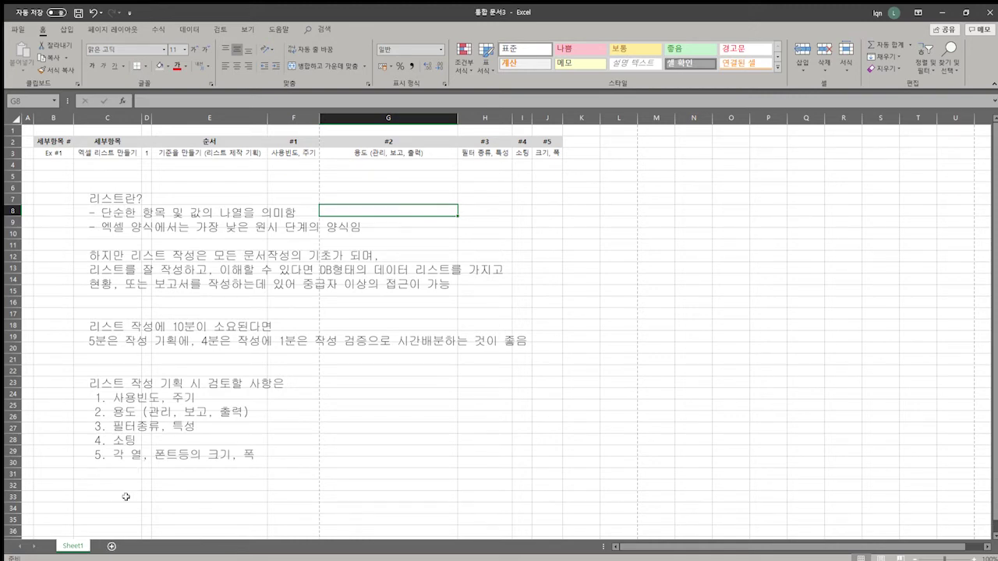
- Add a new worksheet and make B2 the list's starting cell, leaving column A and row 1 empty
left_click(110, 545)
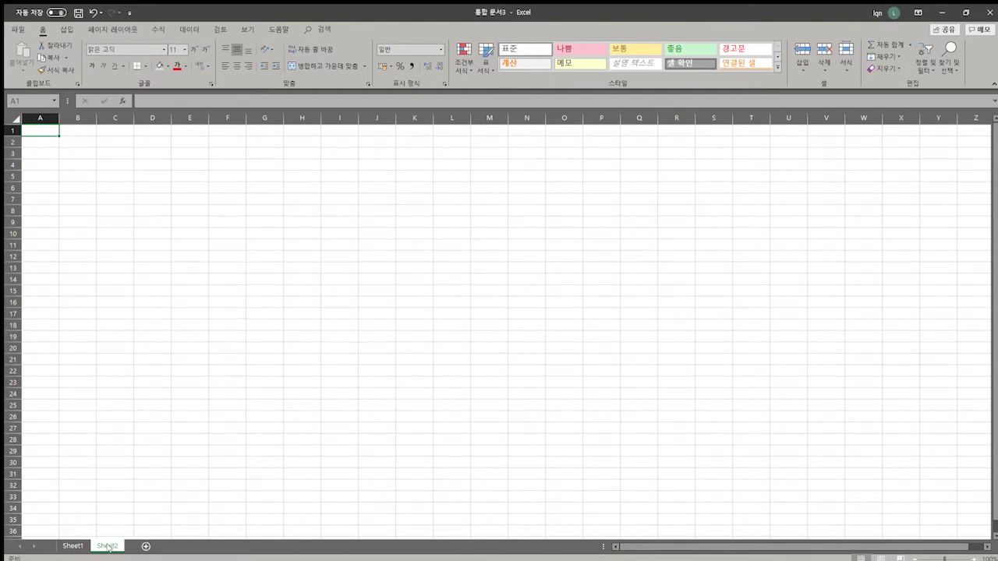
left_click(80, 145)
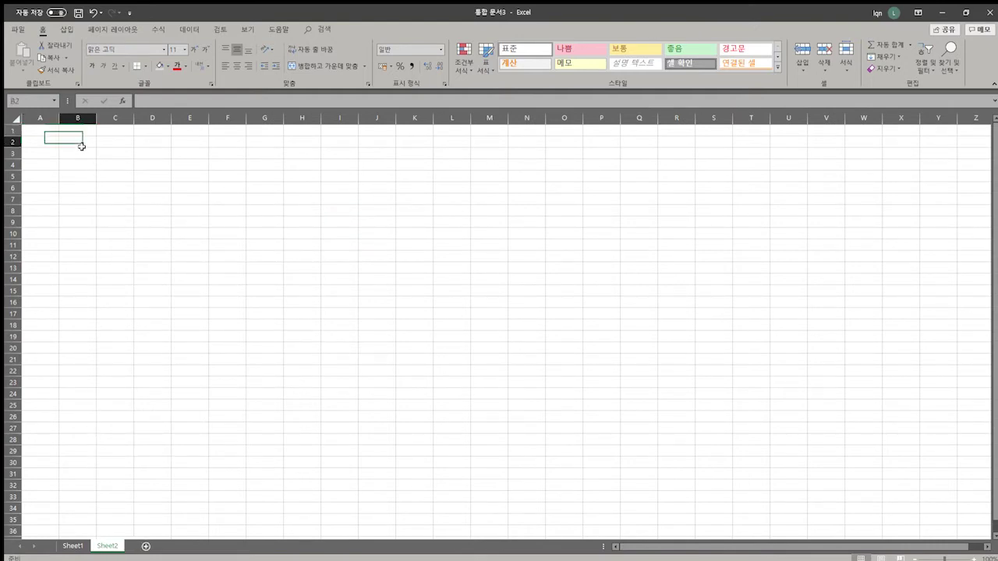
left_click_drag(39, 131, 39, 303)
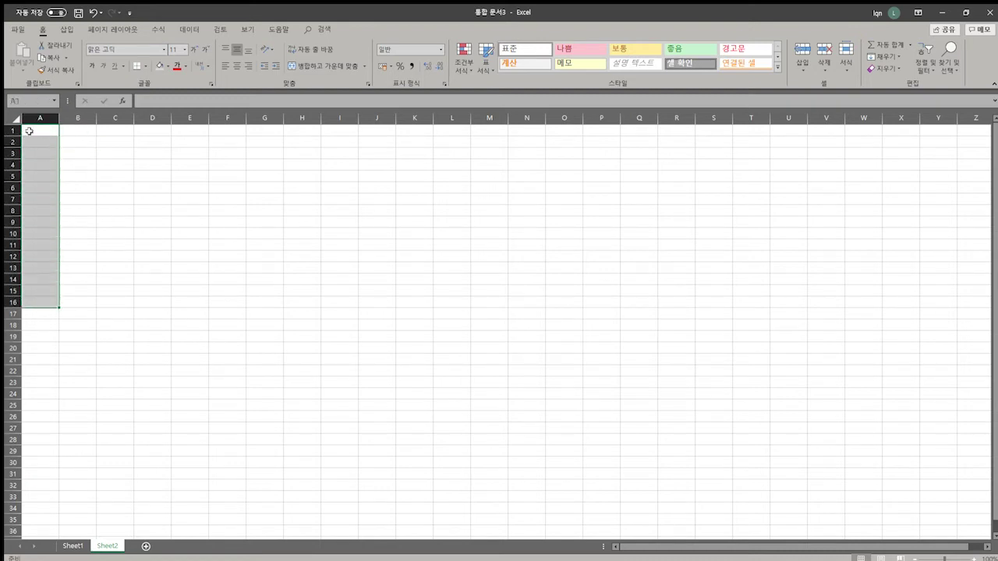
left_click_drag(27, 131, 148, 129)
left_click(81, 142)
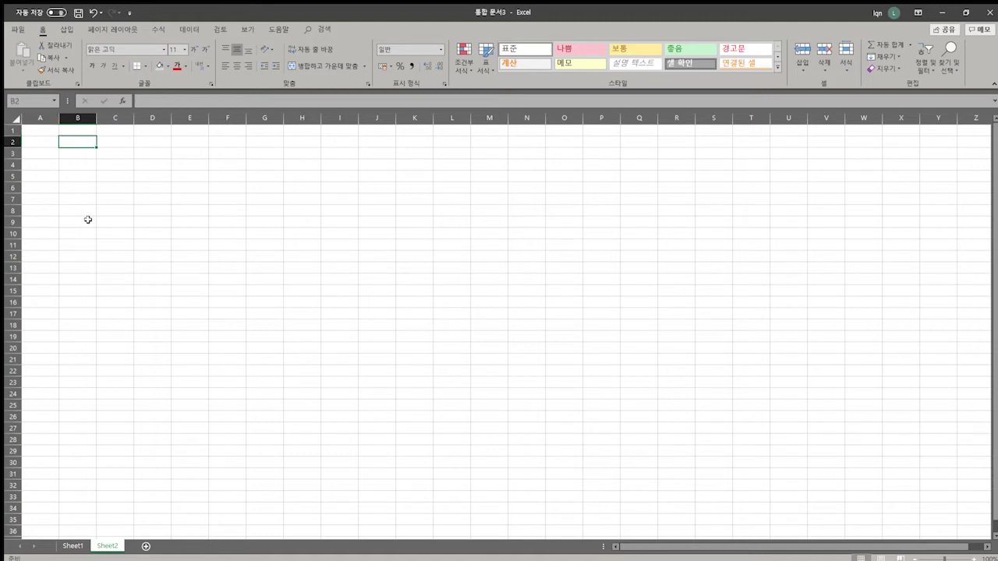
- Enter the headers "No.", "일자" and "지출처상호" in B2:D2 and widen column D to fit its header
type("No.")
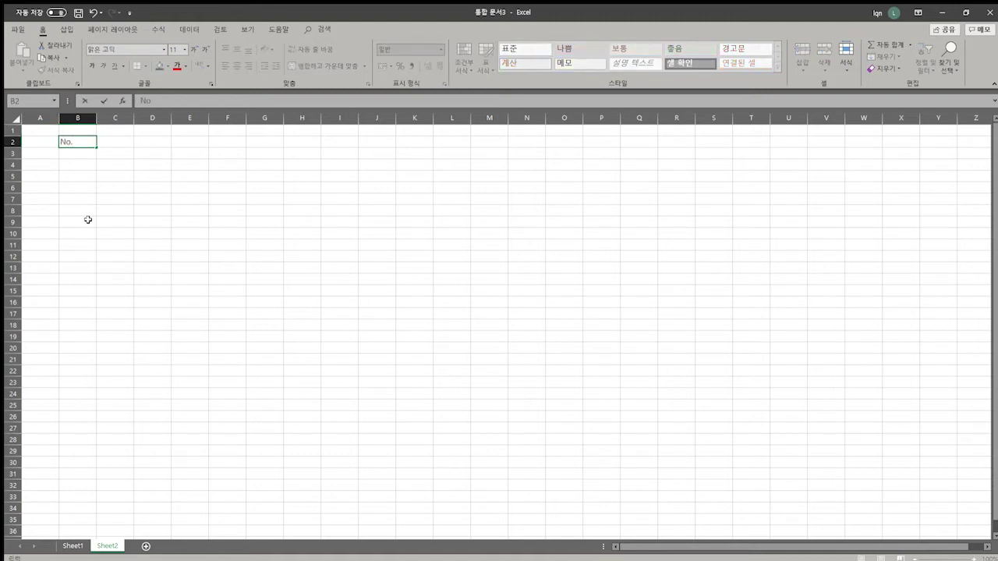
key("Tab")
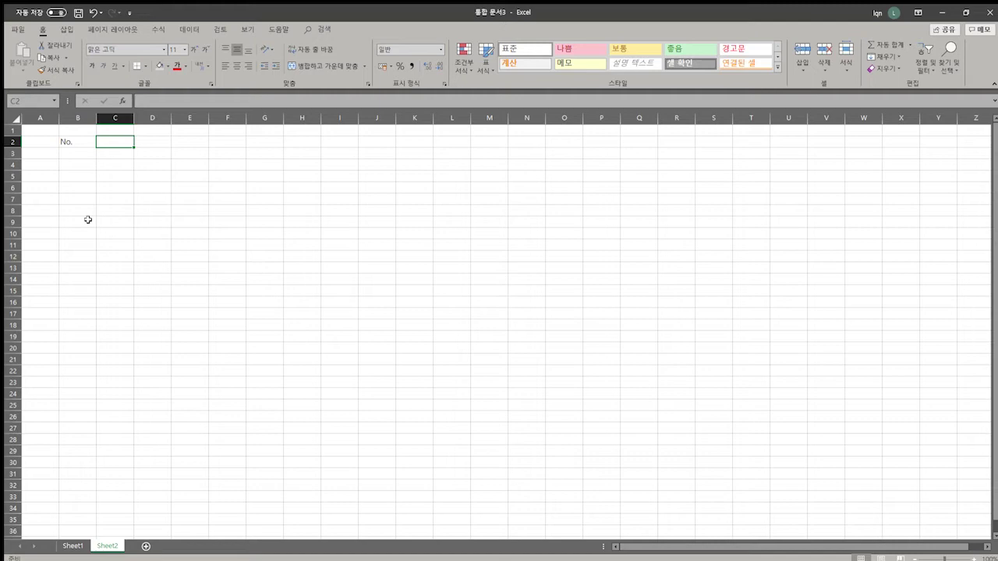
type("일자")
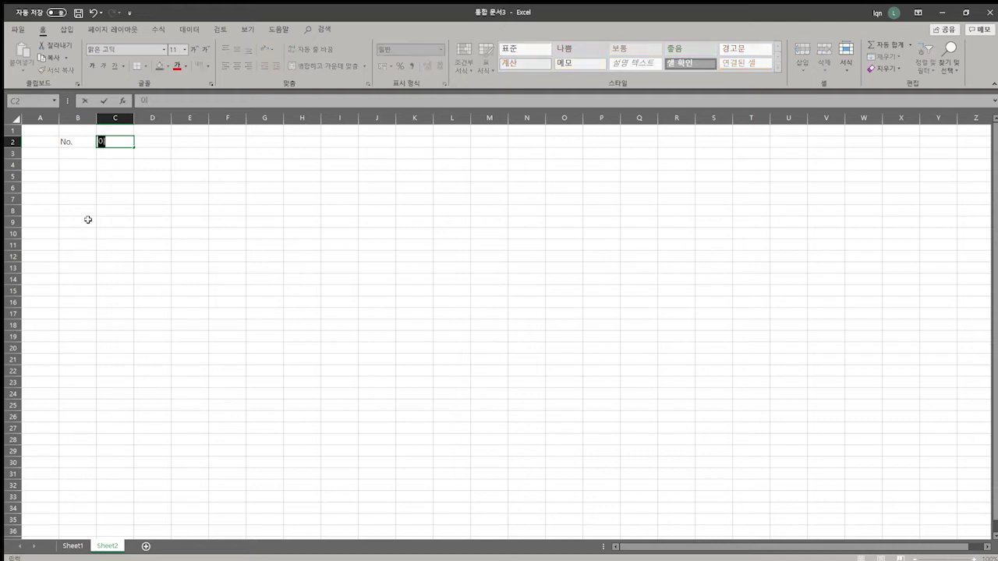
key("Tab")
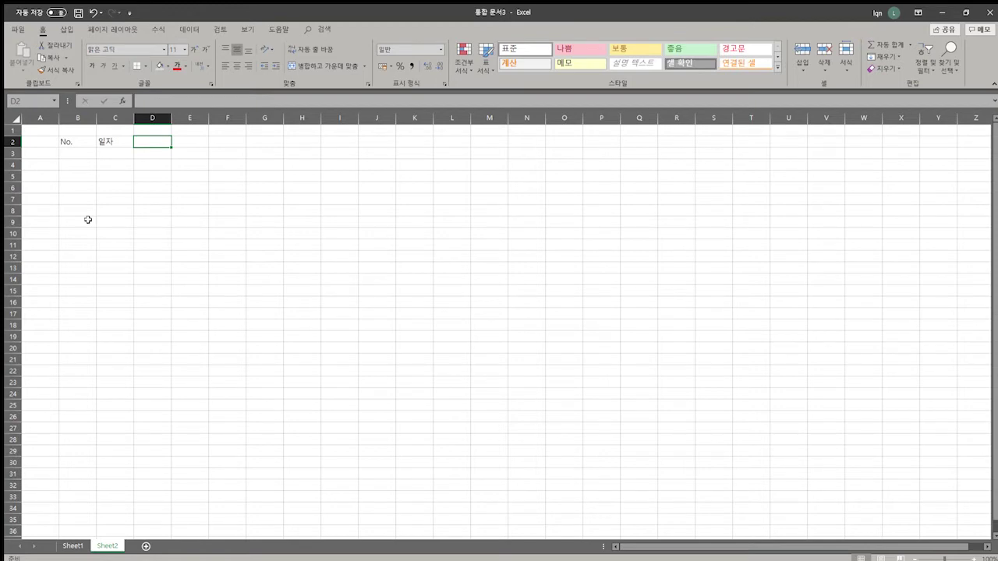
type("지")
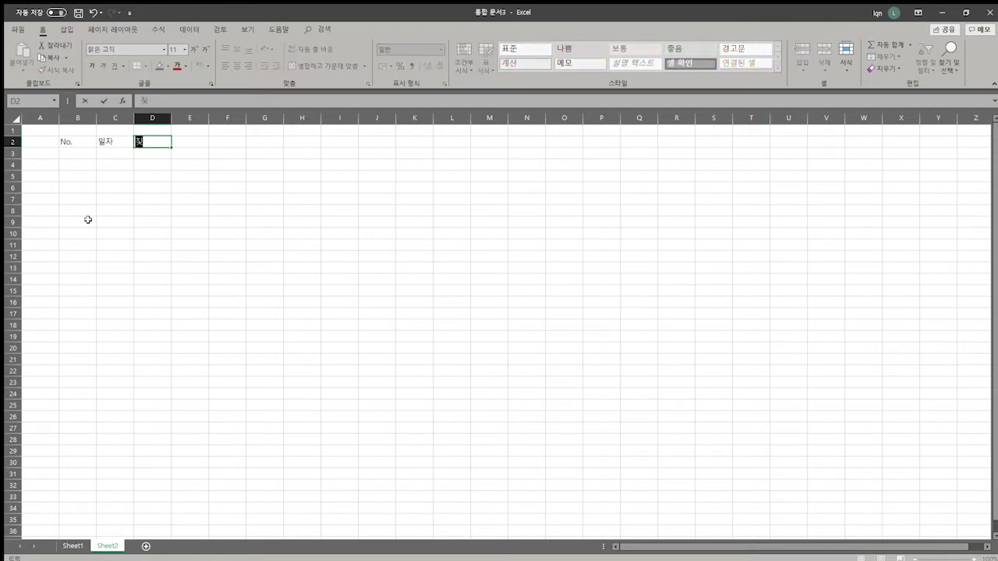
type("출처사상호")
key("Tab")
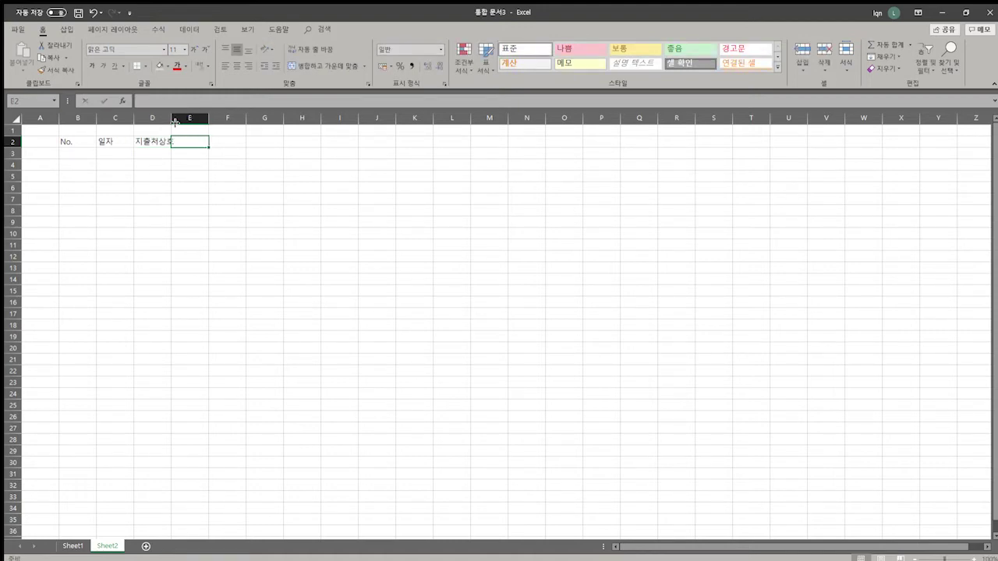
left_click_drag(172, 118, 179, 118)
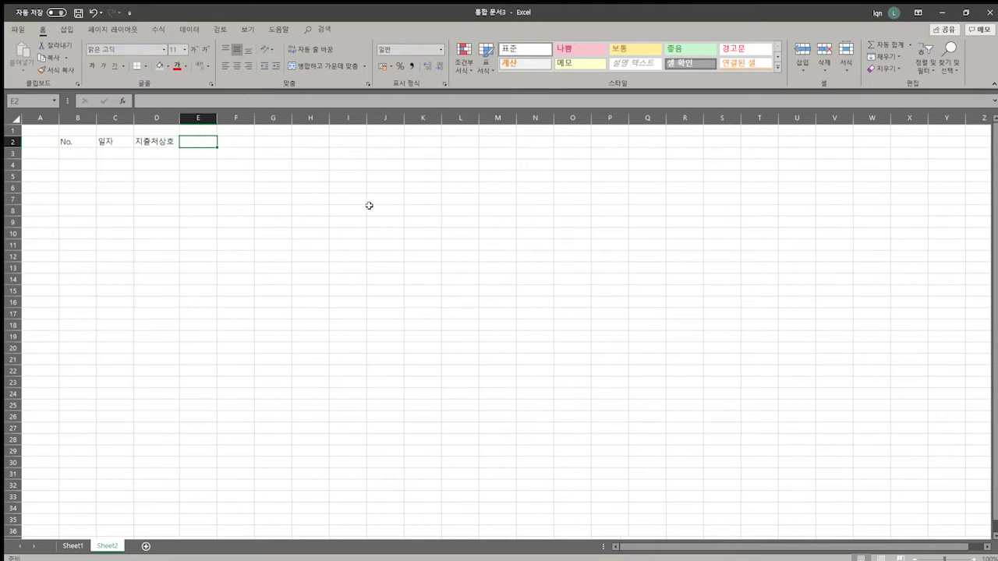
- Complete the header row by entering "내역", "수량", "단위", "단가", "합계" and "비고" in E2:J2
type("내역")
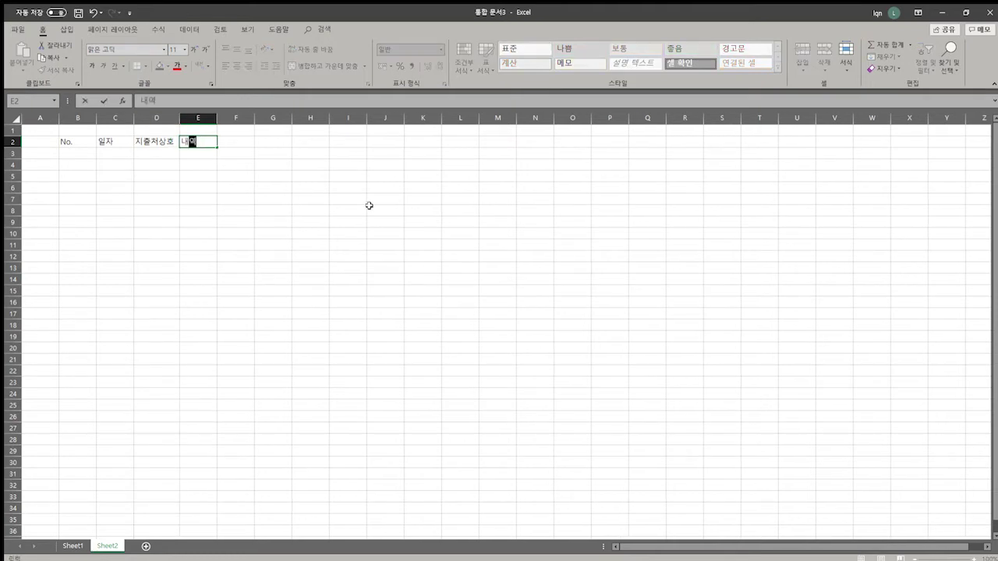
key("Tab")
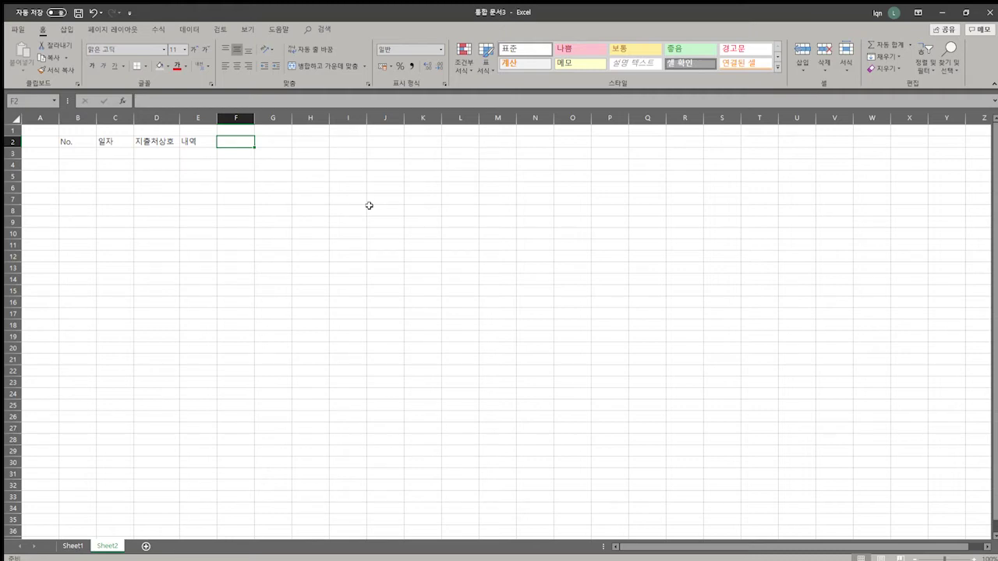
type("수량")
key("Tab")
type("단위")
key("Tab")
type("다")
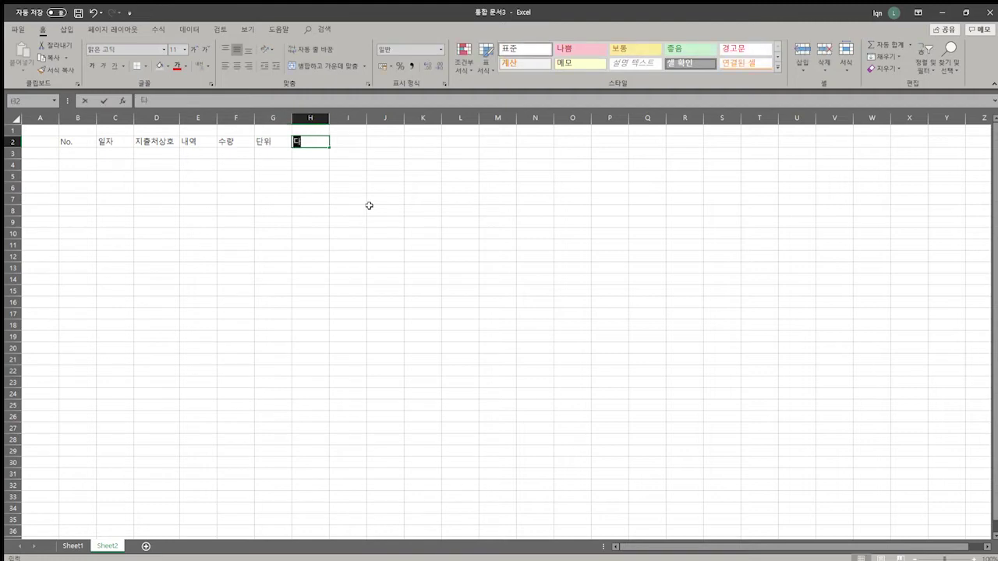
type("ㄴ가")
key("Tab")
type("합계")
key("Tab")
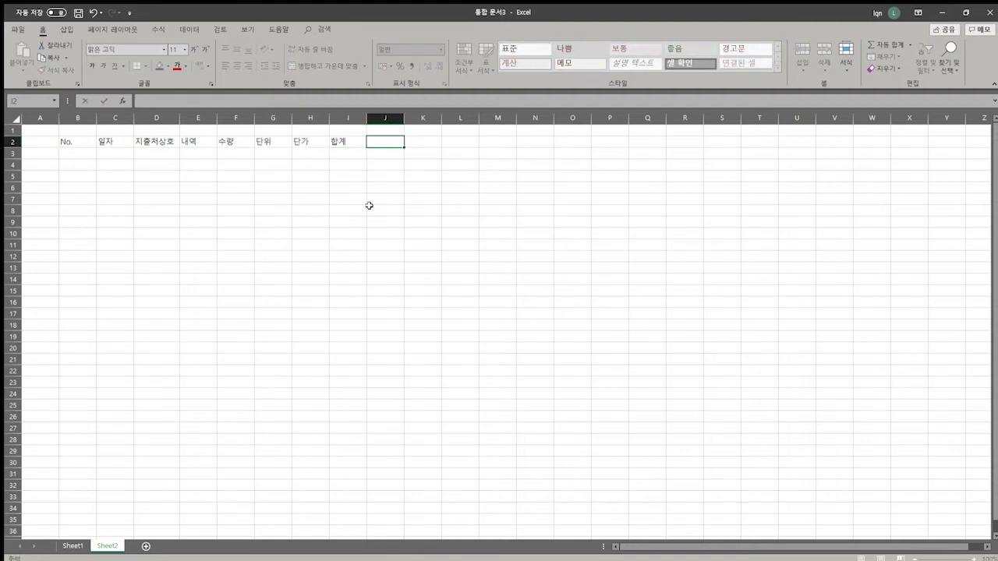
type("비고")
key("Return")
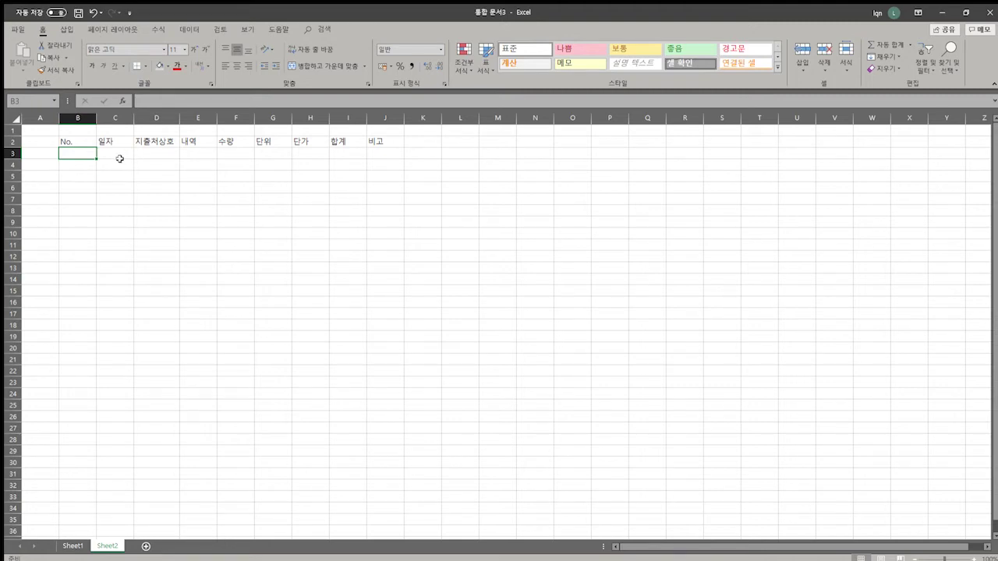
- Center the contents of the entire row 2 horizontally
left_click(76, 144)
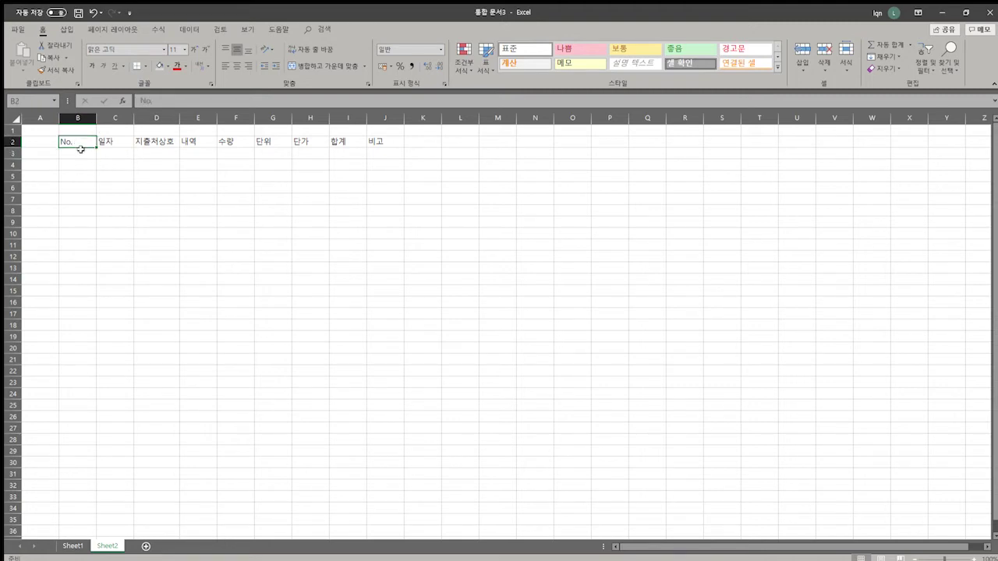
key("shift+space")
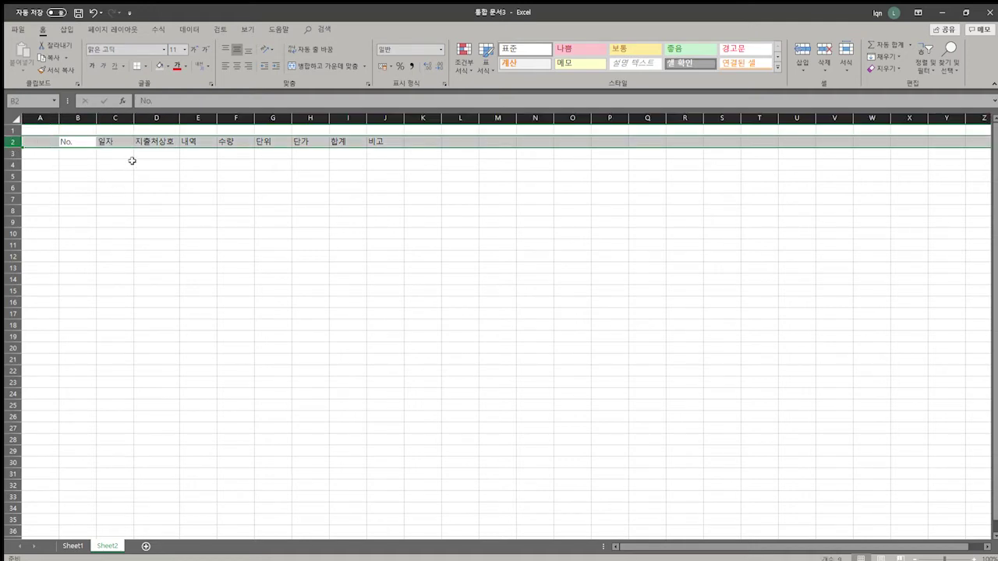
left_click(85, 141)
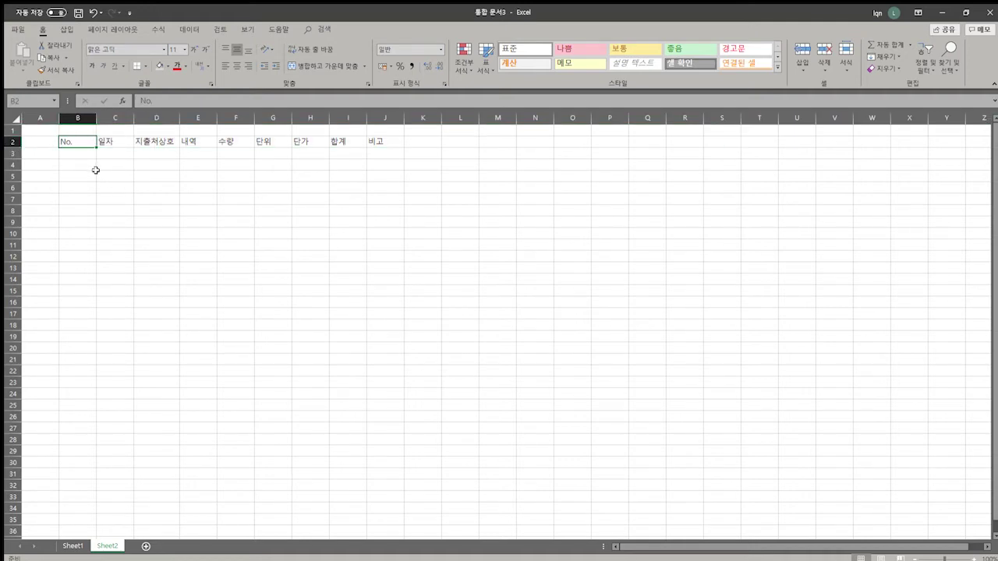
key("ctrl+space")
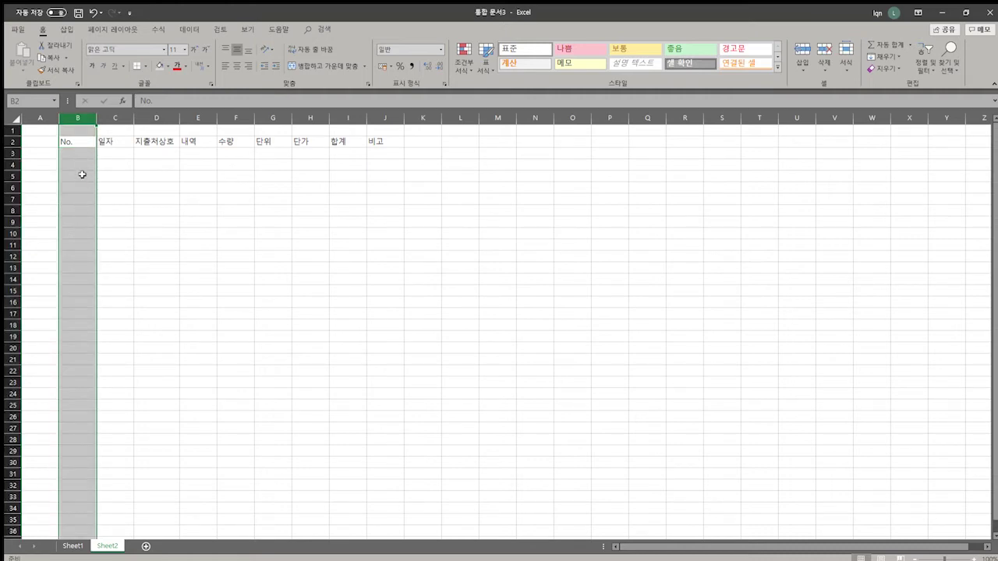
left_click(82, 175)
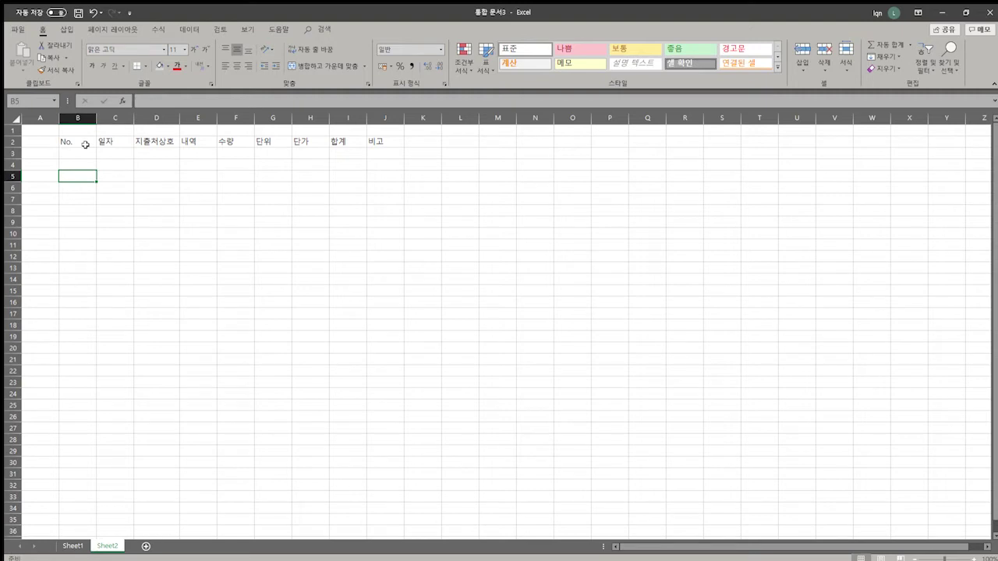
left_click(85, 144)
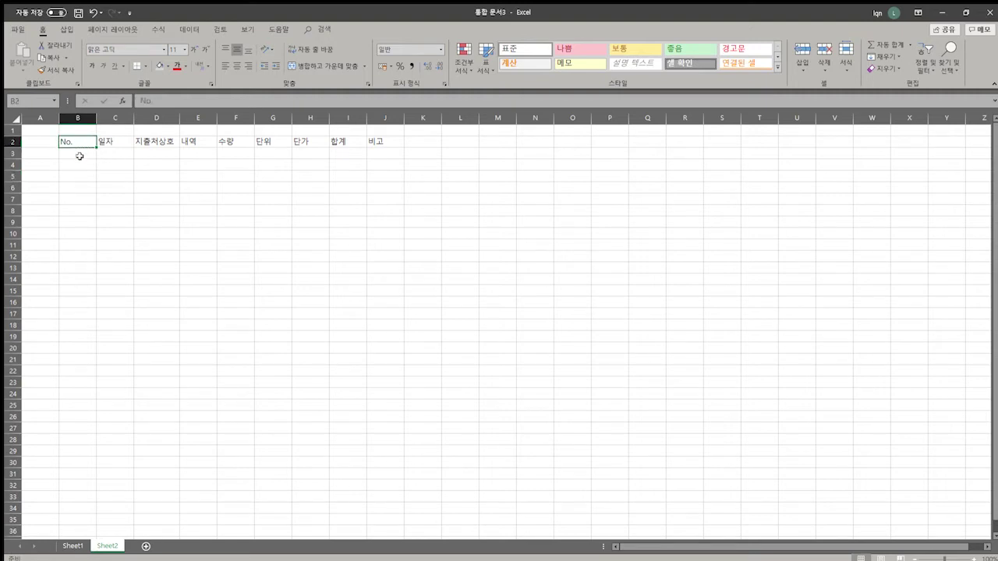
key("shift+space")
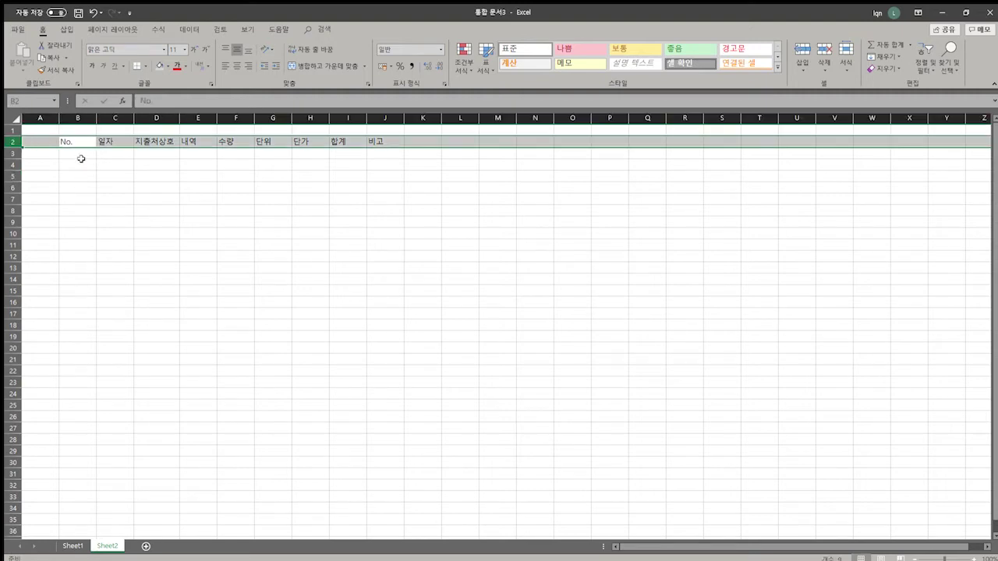
left_click(235, 65)
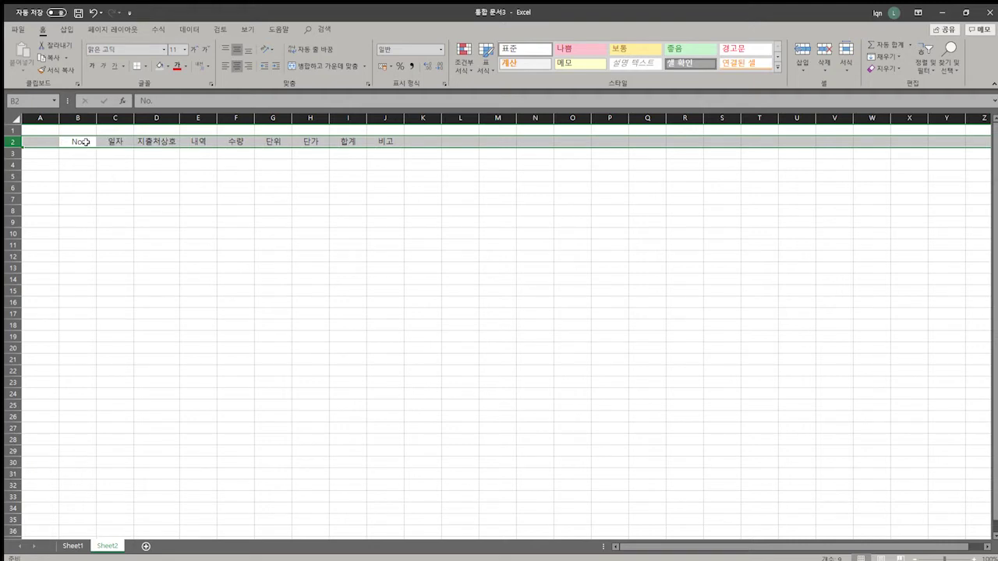
- Give only the header cells B2:J2 a light gray fill and bold text
left_click(84, 142)
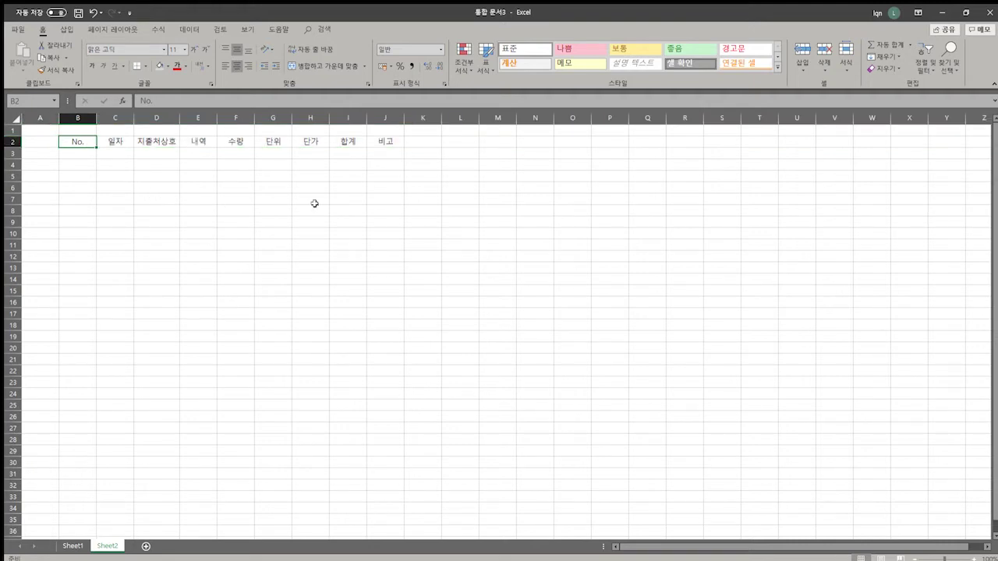
left_click(394, 140, "shift")
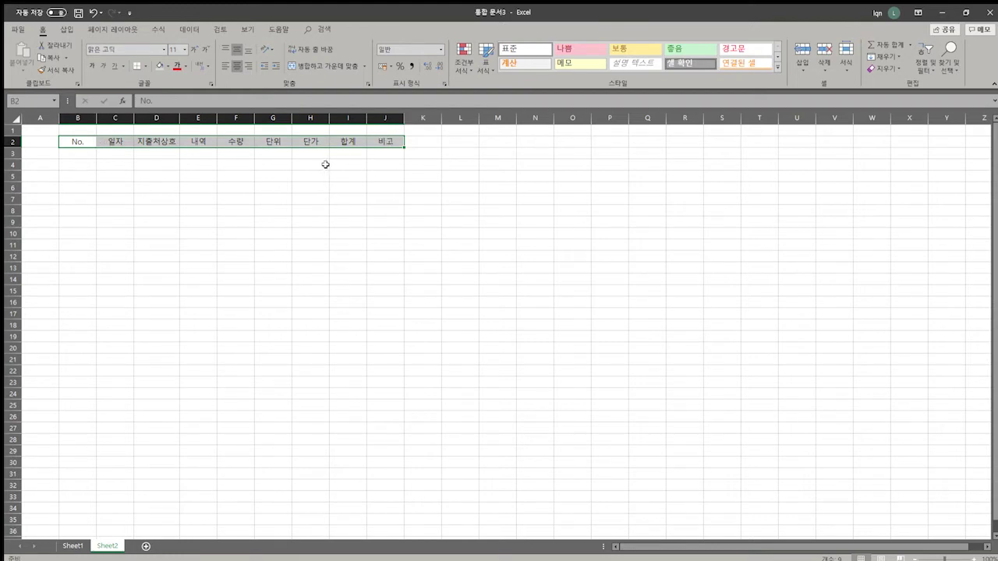
left_click(159, 65)
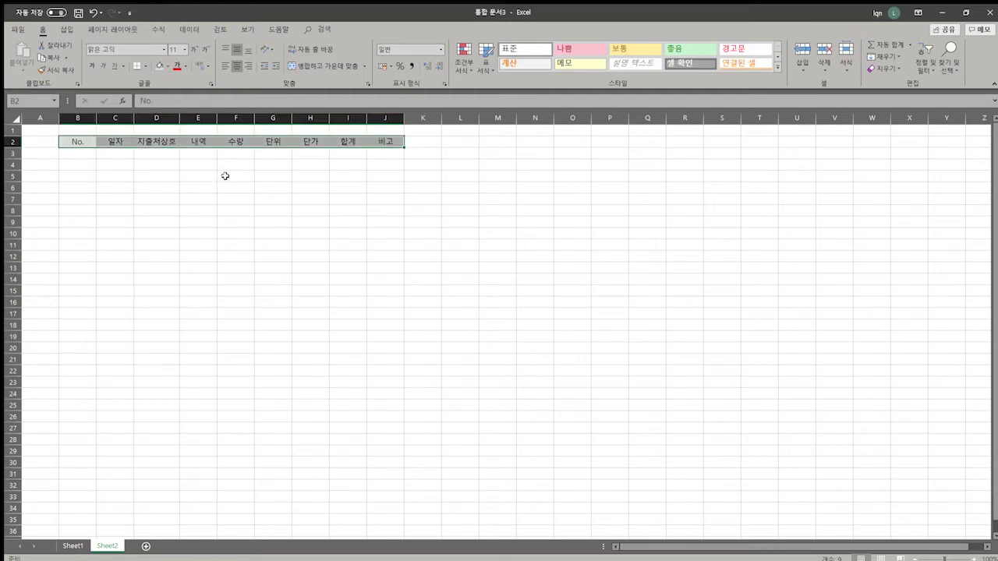
key("ctrl+b")
left_click(225, 175)
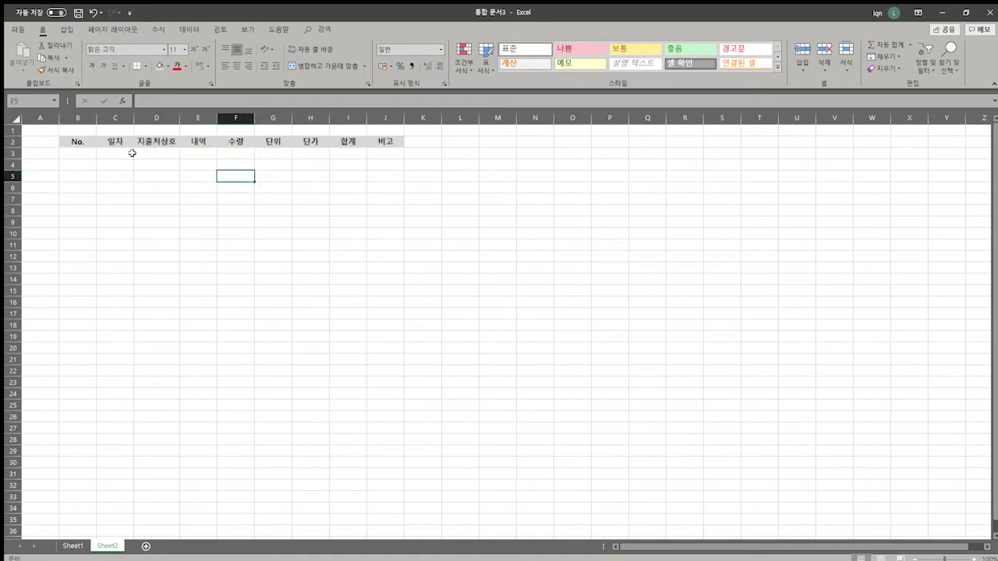
- Number the first four list rows by entering 1, 2, 3 and 4 in B3:B6
left_click(86, 154)
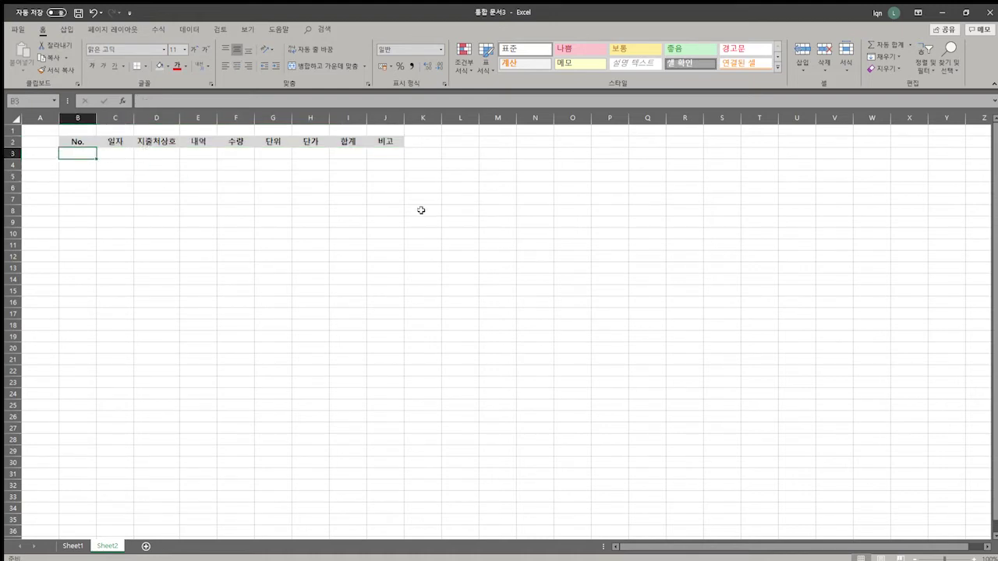
type("1")
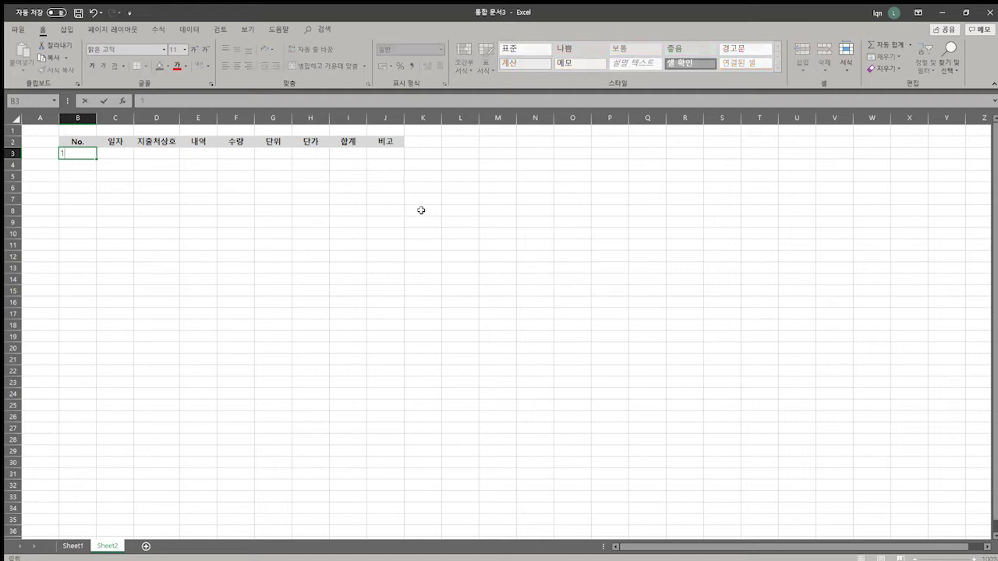
key("Return")
type("2")
key("Return")
type("3")
key("Return")
type("4")
key("Return")
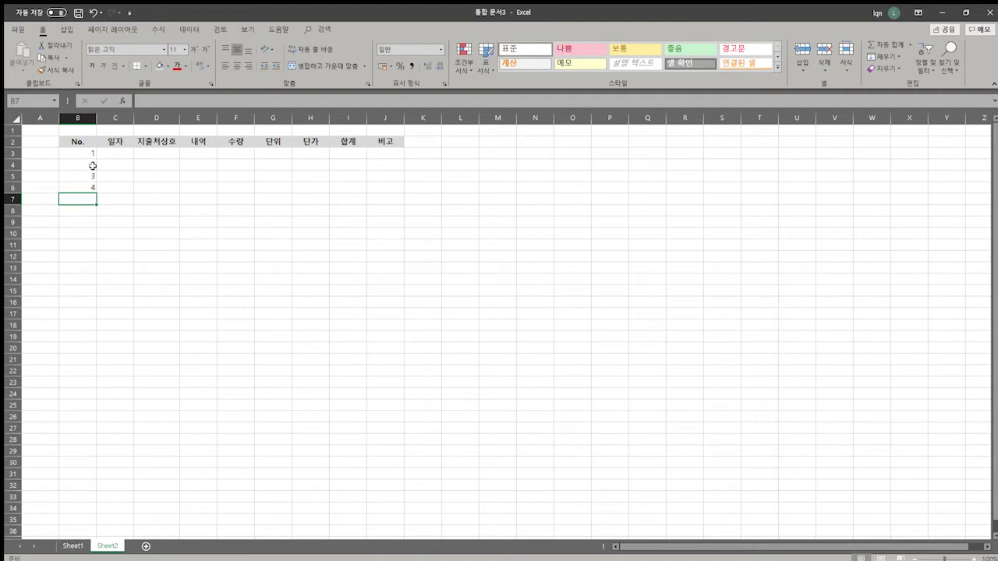
- Clear B4:B6 and fill column B from B3 down to B18 with an incrementing number series
left_click_drag(91, 165, 91, 184)
key("Delete")
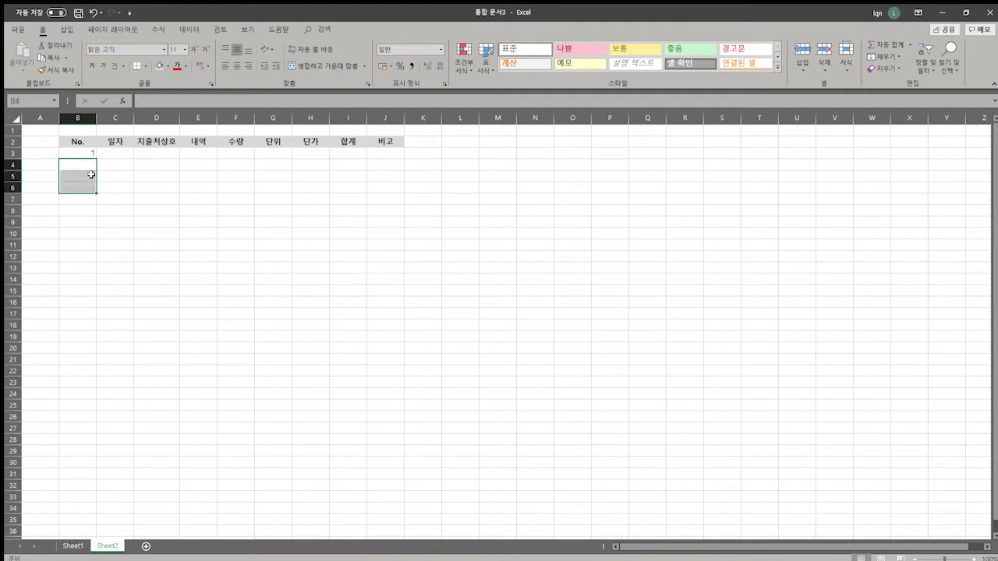
left_click(88, 154)
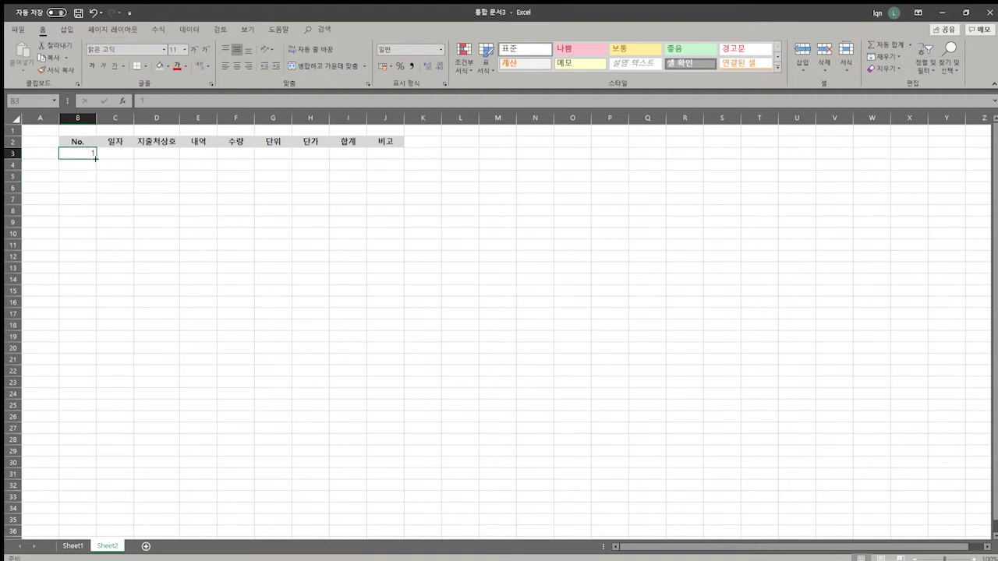
left_click_drag(96, 158, 93, 157)
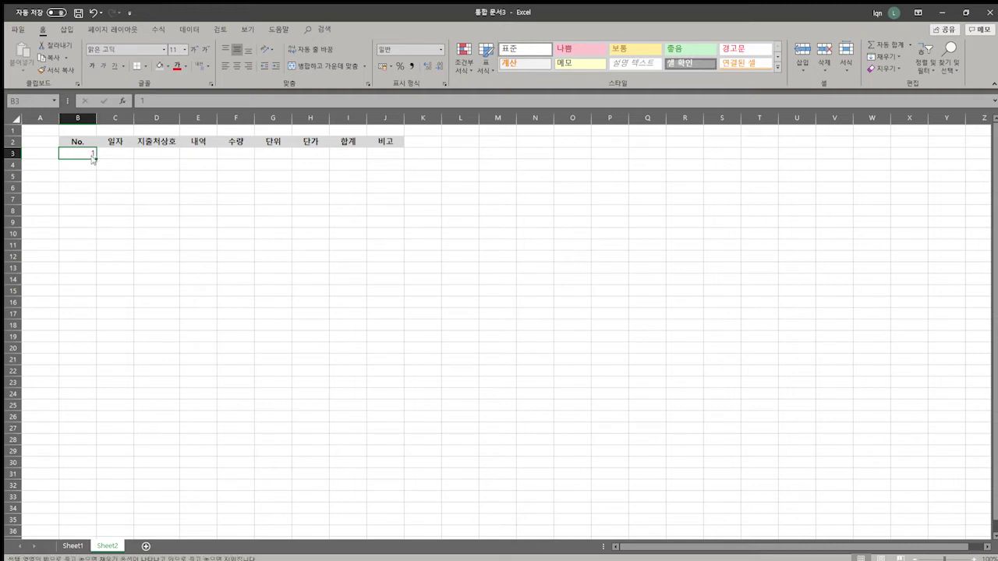
left_click_drag(93, 158, 92, 328)
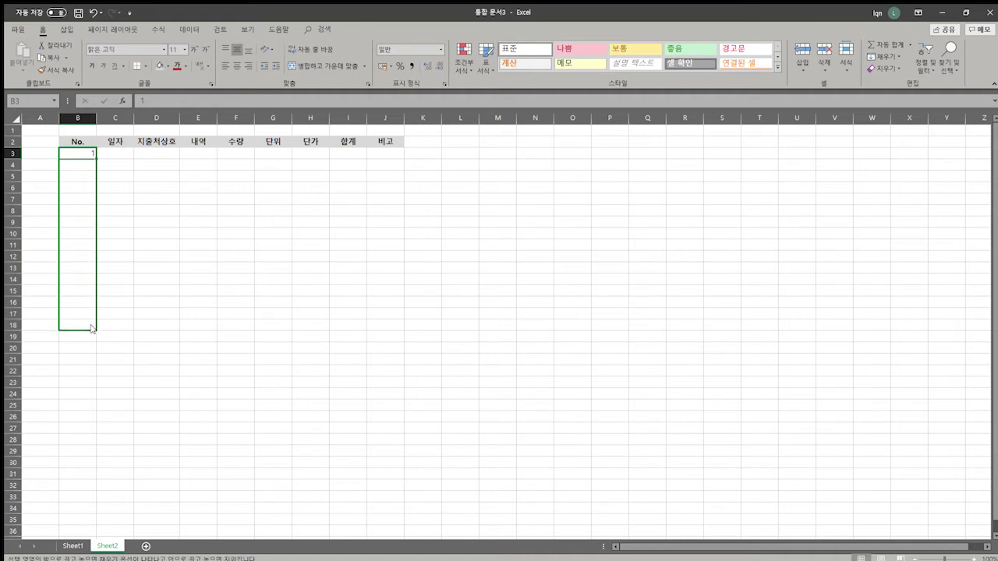
left_click(138, 345)
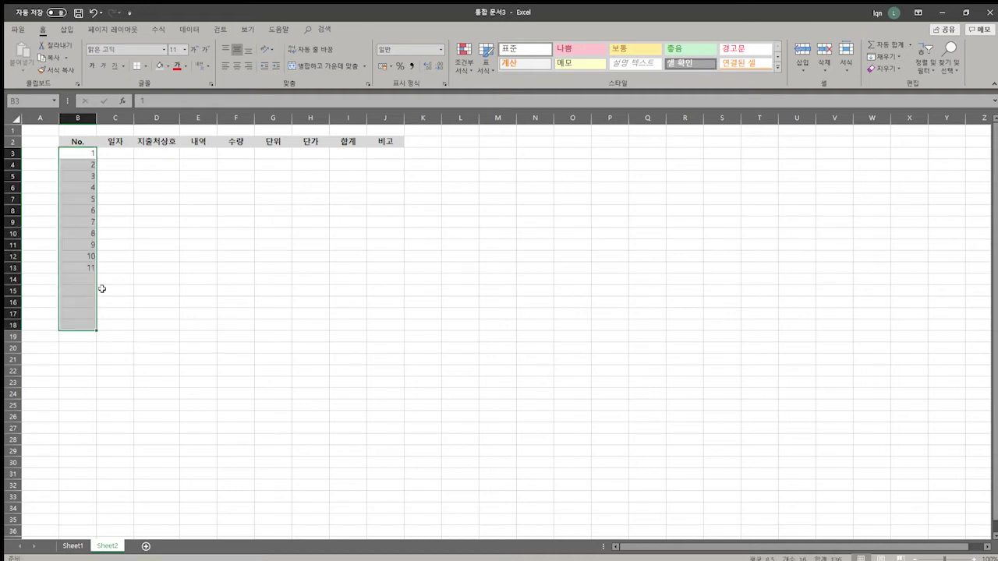
left_click(81, 154)
left_click(84, 325)
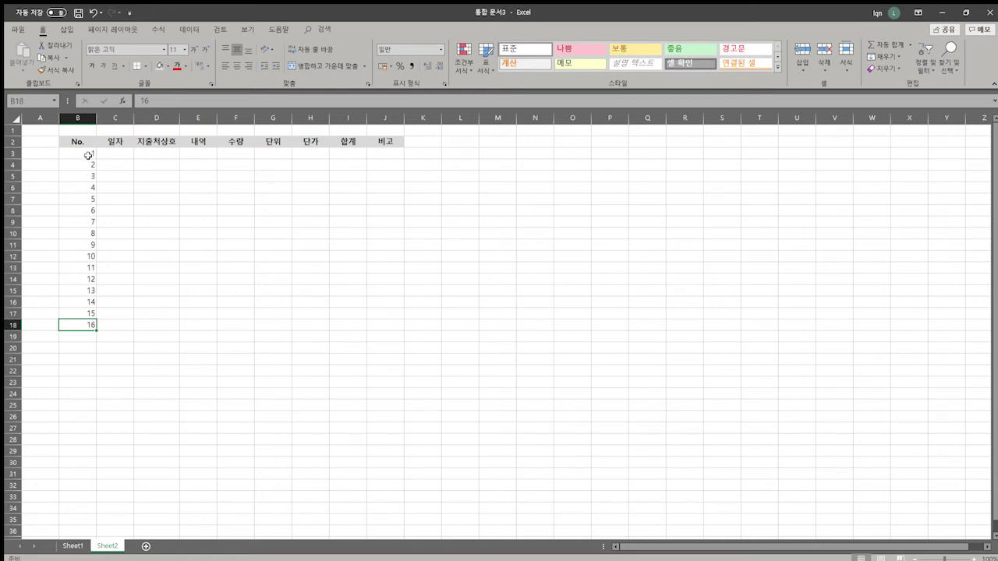
- Clear the numbers in B3:B18 and make B3 the active cell
left_click_drag(89, 154, 88, 325)
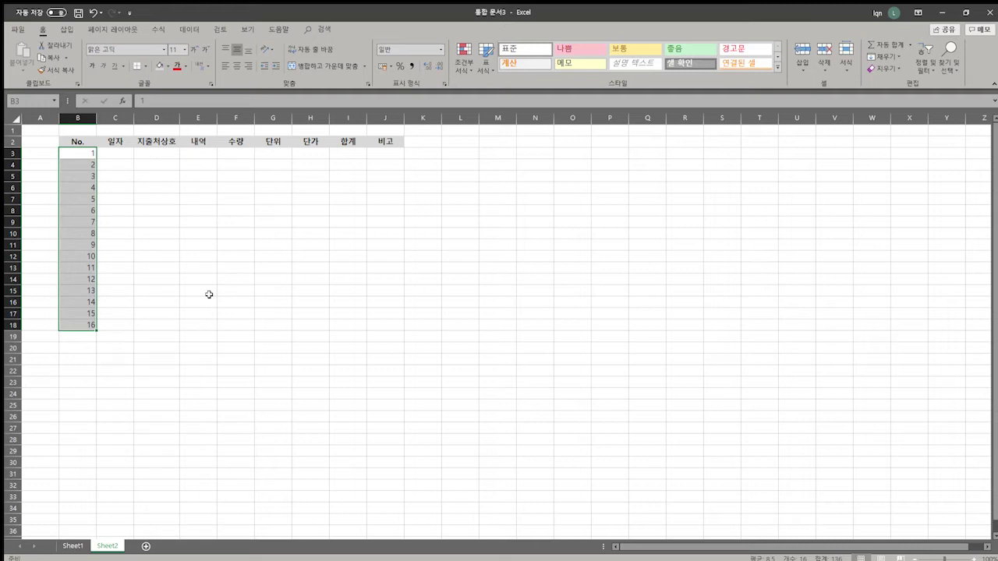
key("Delete")
key("Up")
key("Down")
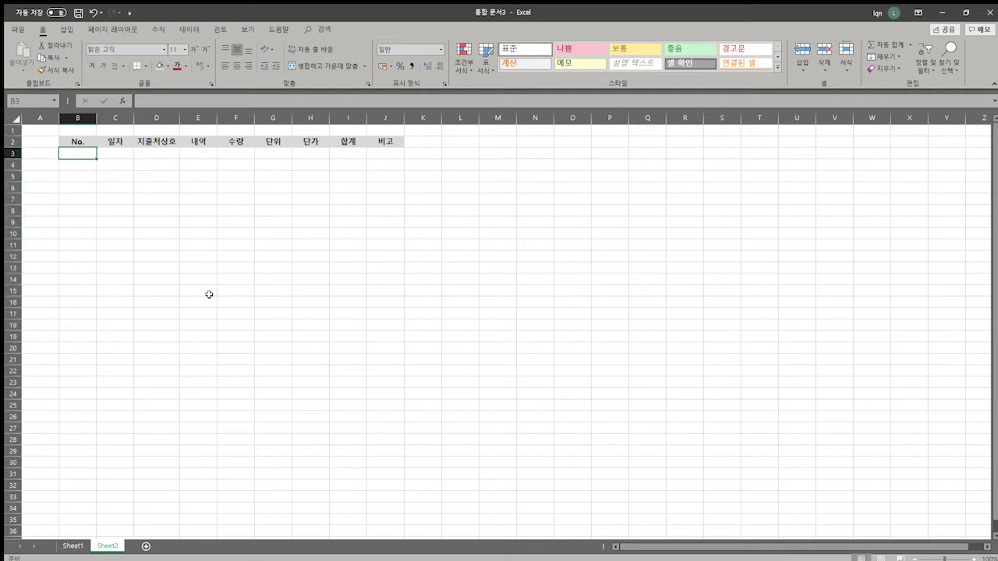
- Enter the formula =ROW() in B3, the first cell under the No. header
type("=")
type("ㄱ")
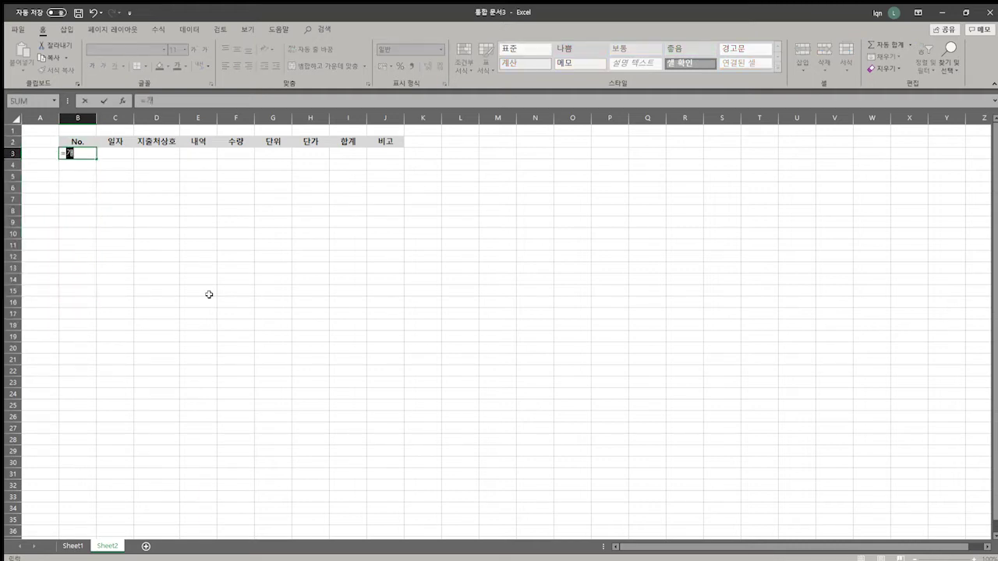
key("BackSpace")
key("BackSpace")
type("row")
key("Return")
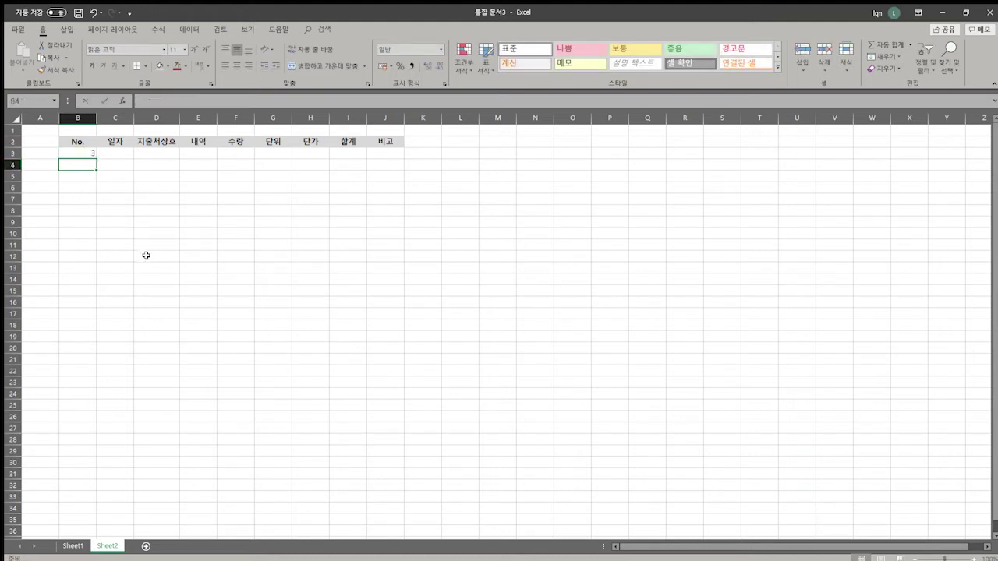
- Extend the B3 formula to =ROW()-ROW($B$2) so the header's row number is subtracted
key("Up")
key("F2")
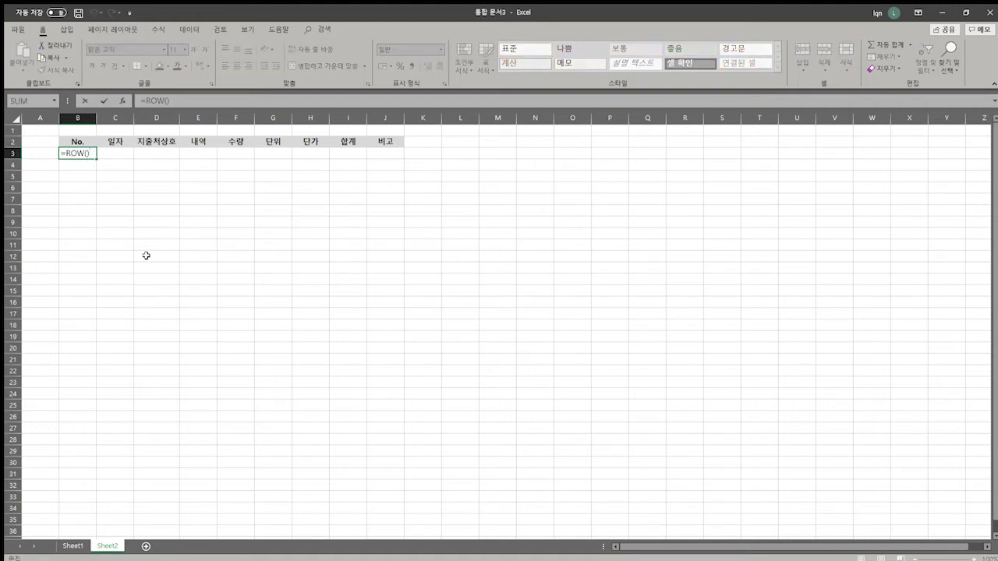
type("-row(")
key("Up")
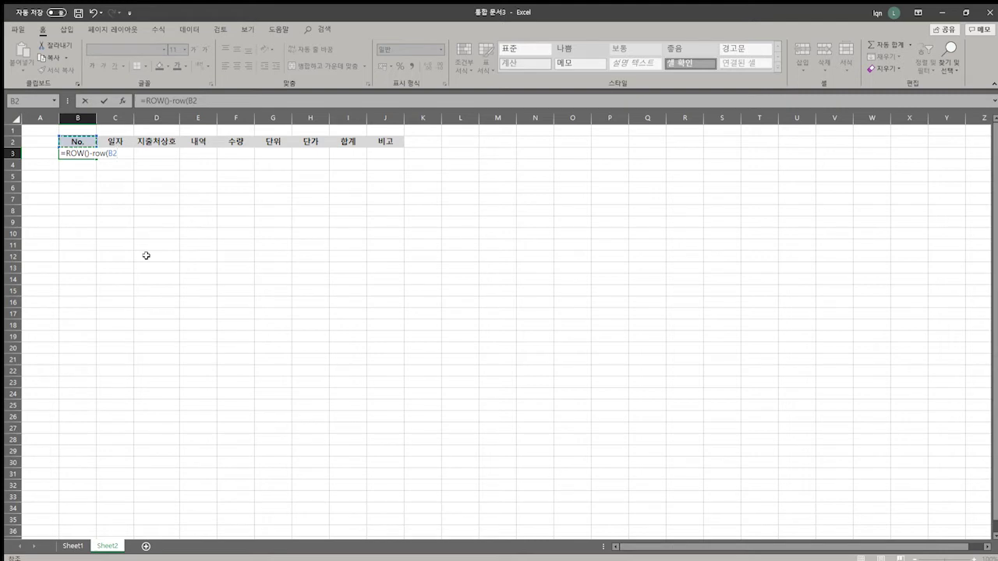
key("F4")
type(")")
key("Return")
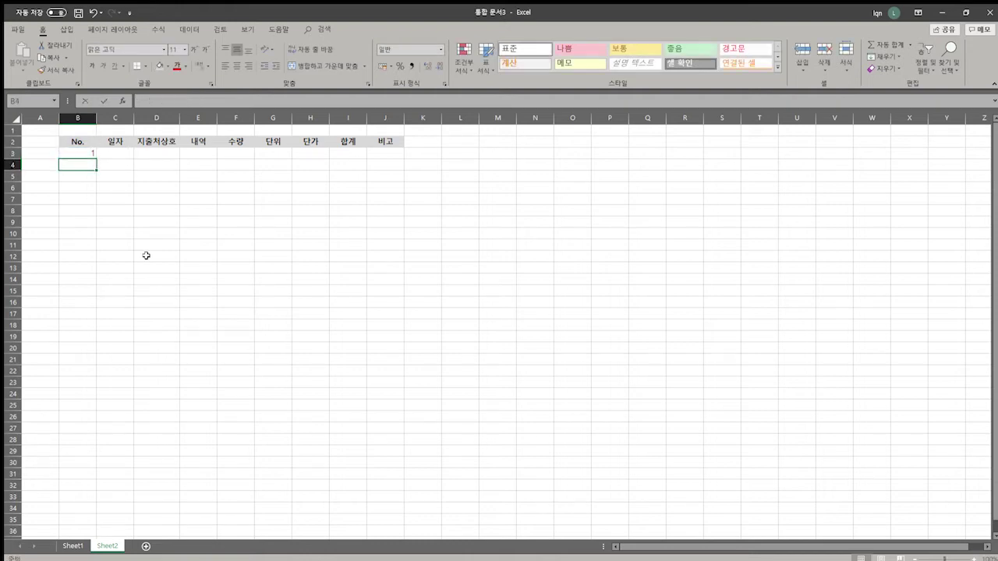
- Copy the row-numbering formula from B3 into B4
key("Up")
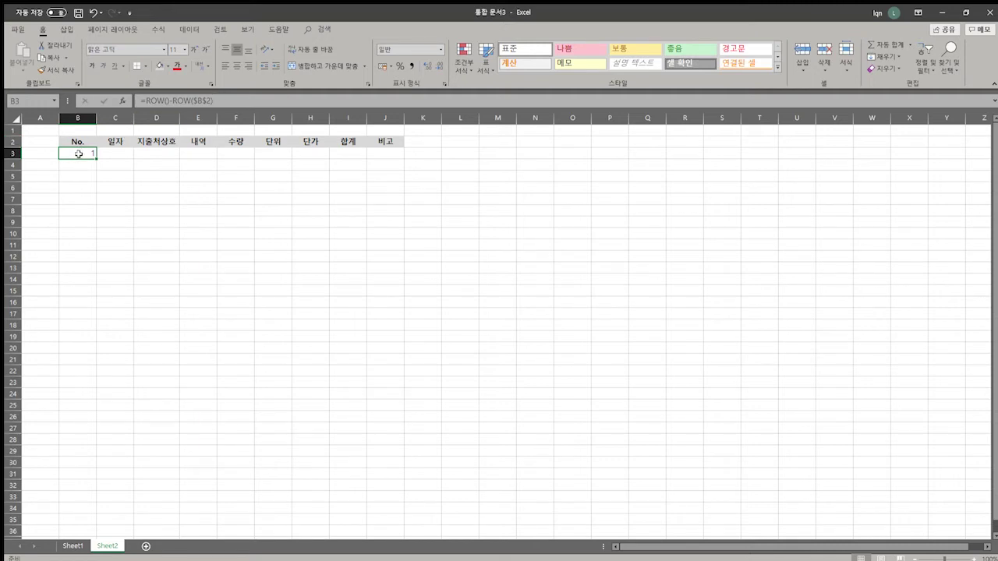
key("ctrl+c")
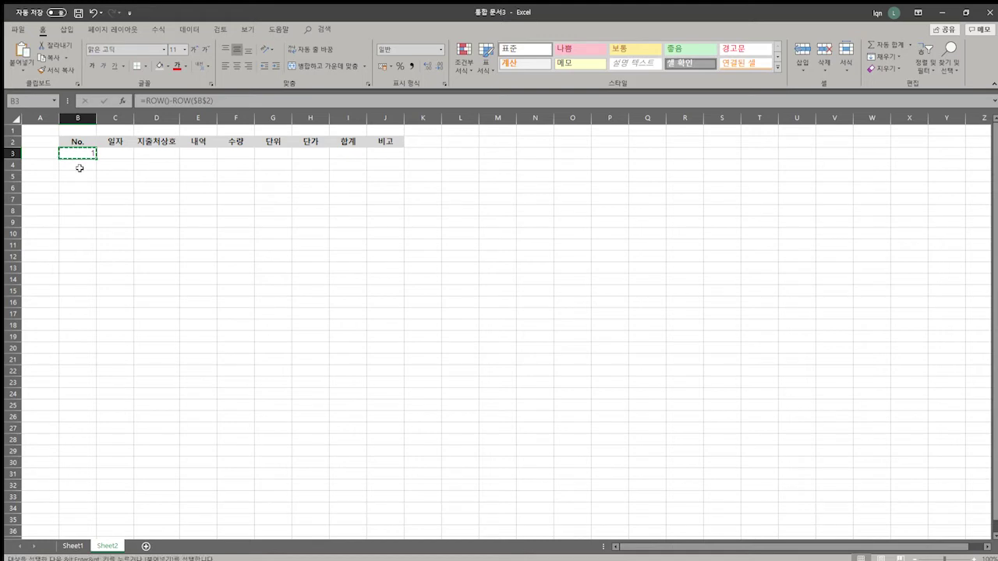
left_click(78, 165)
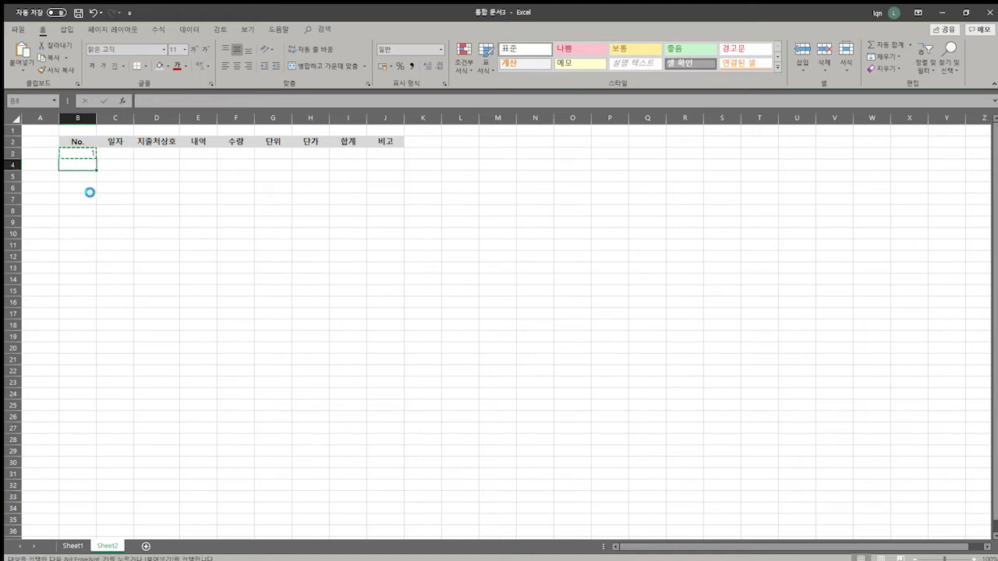
key("ctrl+v")
key("Escape")
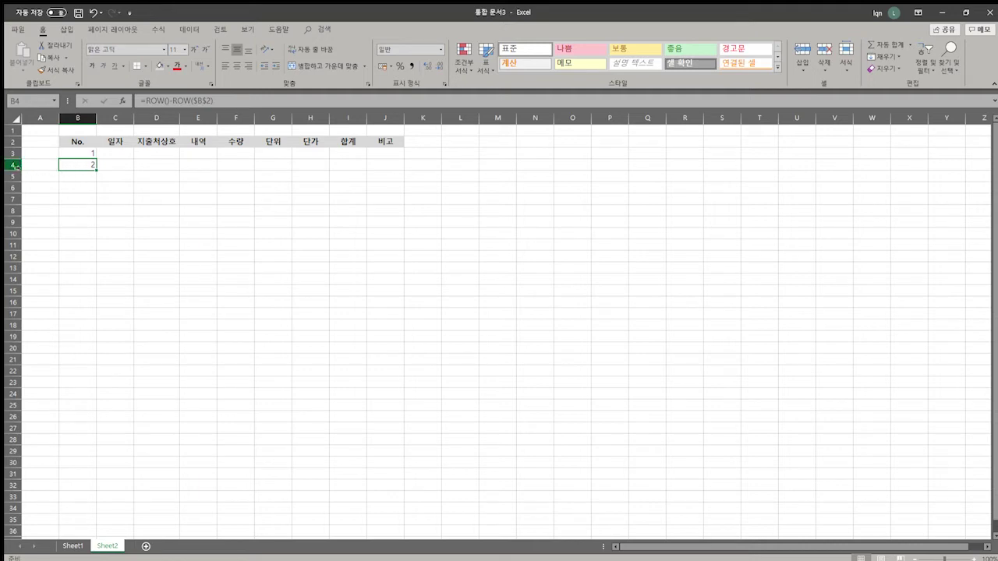
left_click(86, 141)
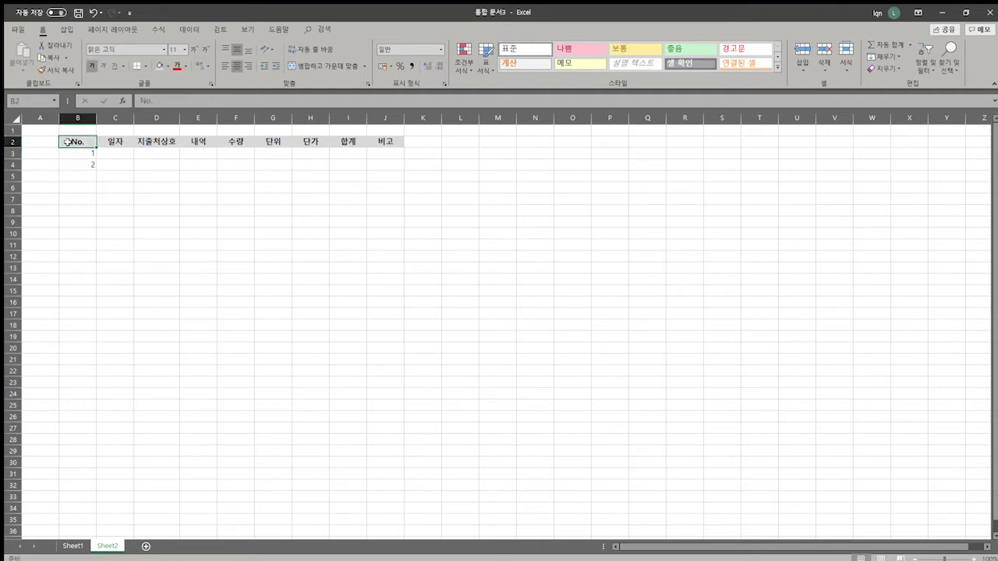
- Copy the formula in B4 down the No. column into B5:B21
left_click(76, 164)
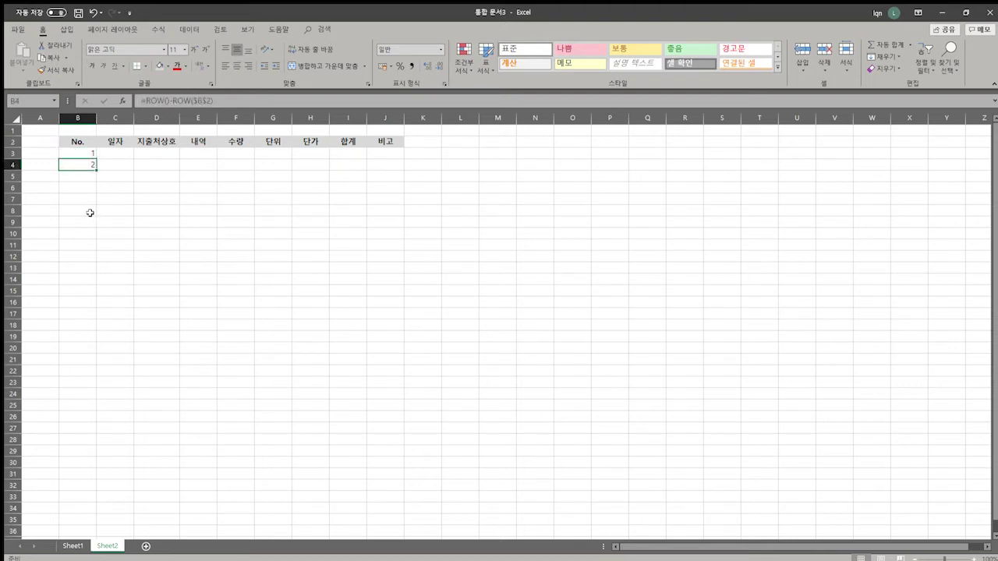
key("ctrl+c")
left_click_drag(82, 174, 78, 357)
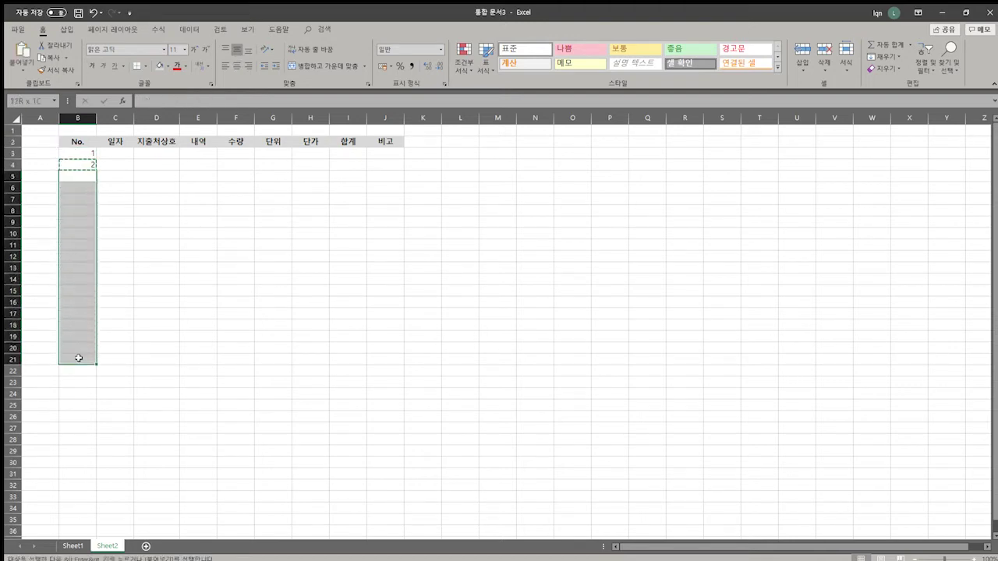
key("ctrl+v")
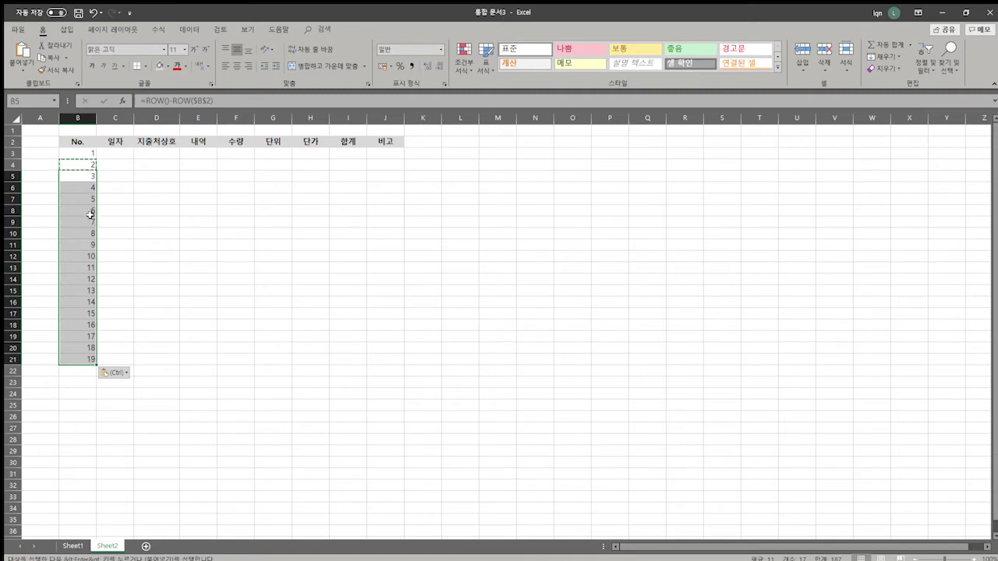
key("Escape")
key("Escape")
left_click(88, 212)
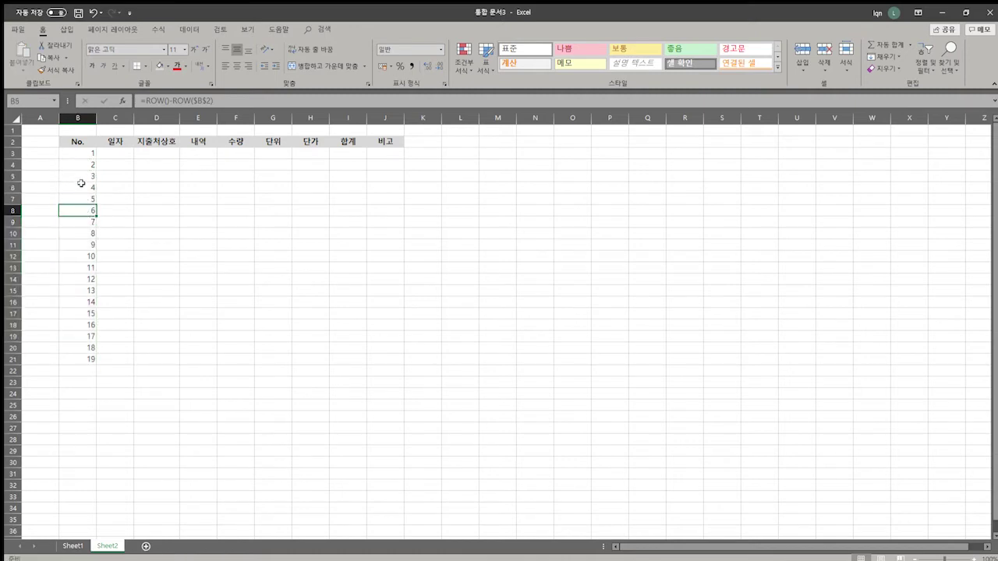
left_click_drag(81, 183, 82, 360)
left_click(83, 267)
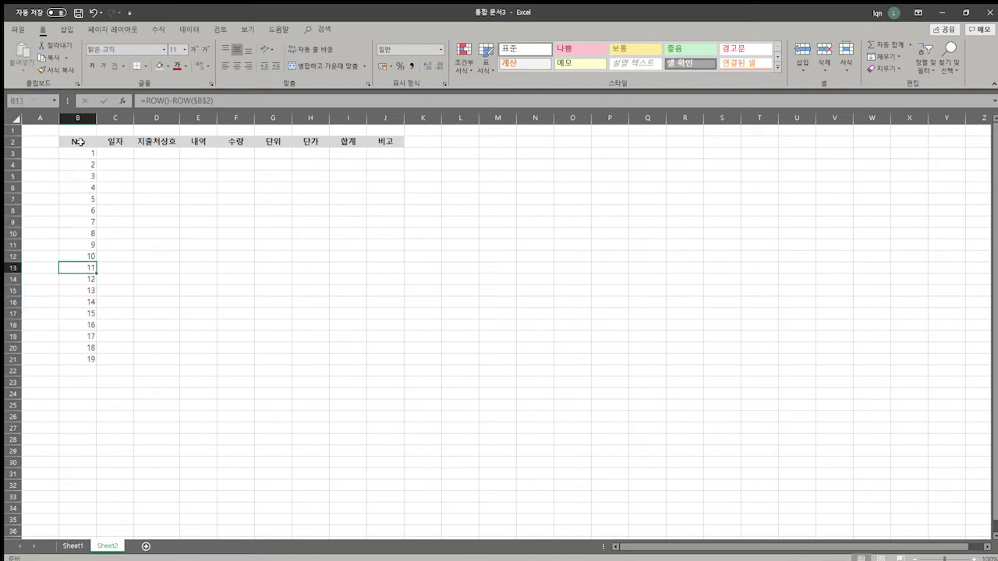
- Center the contents of column B horizontally
left_click(78, 118)
left_click(236, 65)
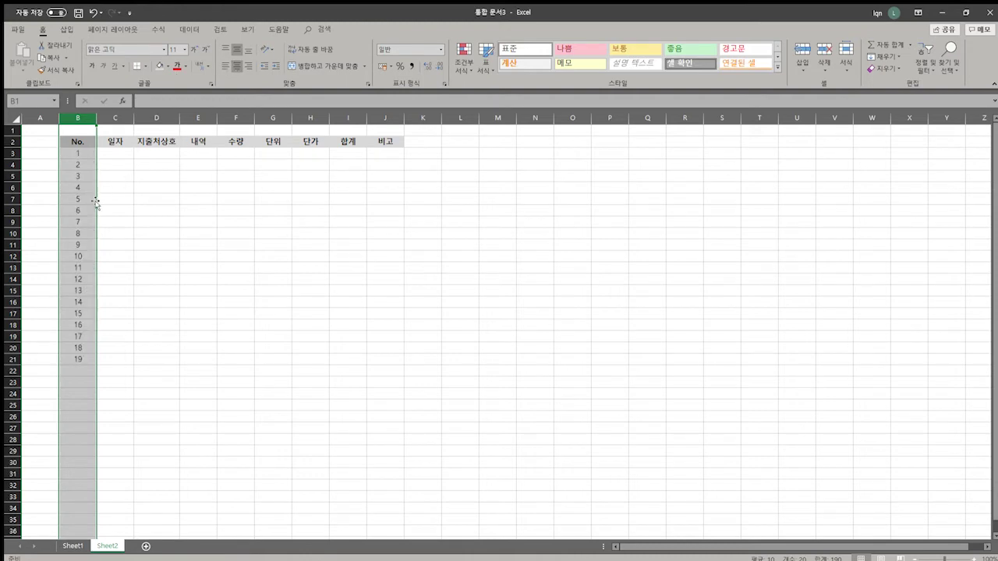
left_click(92, 201)
left_click(77, 236)
left_click(80, 257)
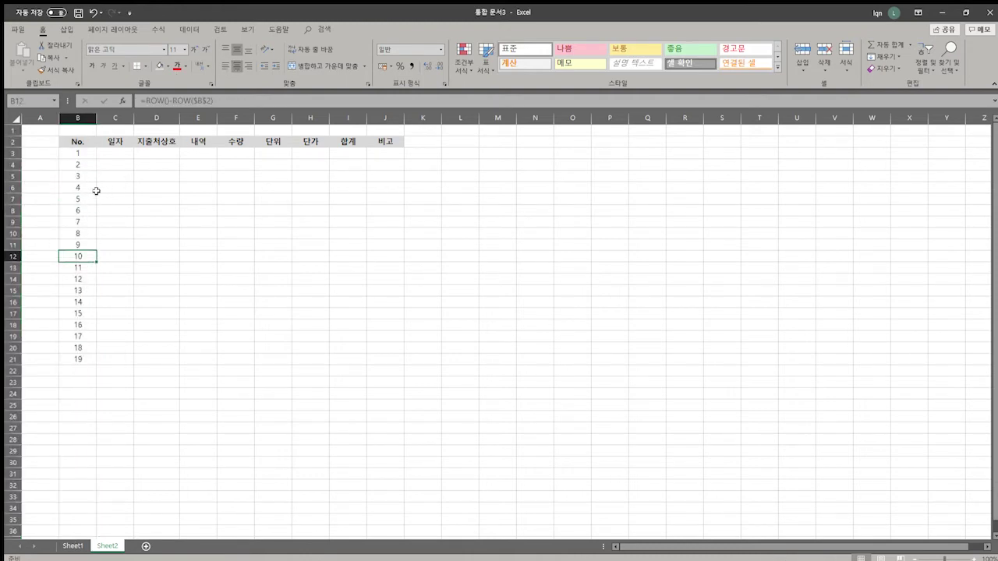
- Replace the formulas in B3:B21 with their plain values by copying and pasting the range onto itself as values
left_click_drag(84, 153, 70, 359)
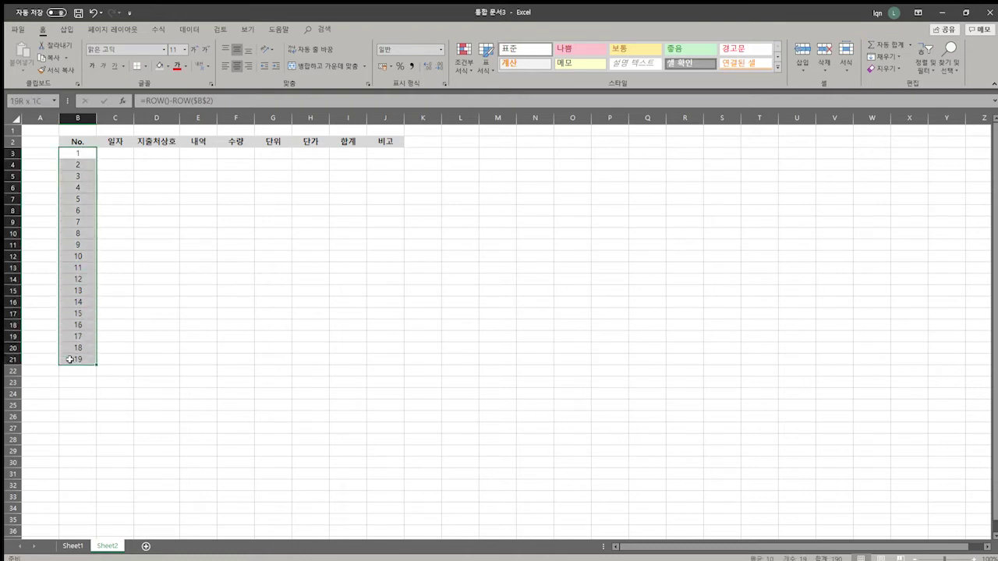
key("ctrl+c")
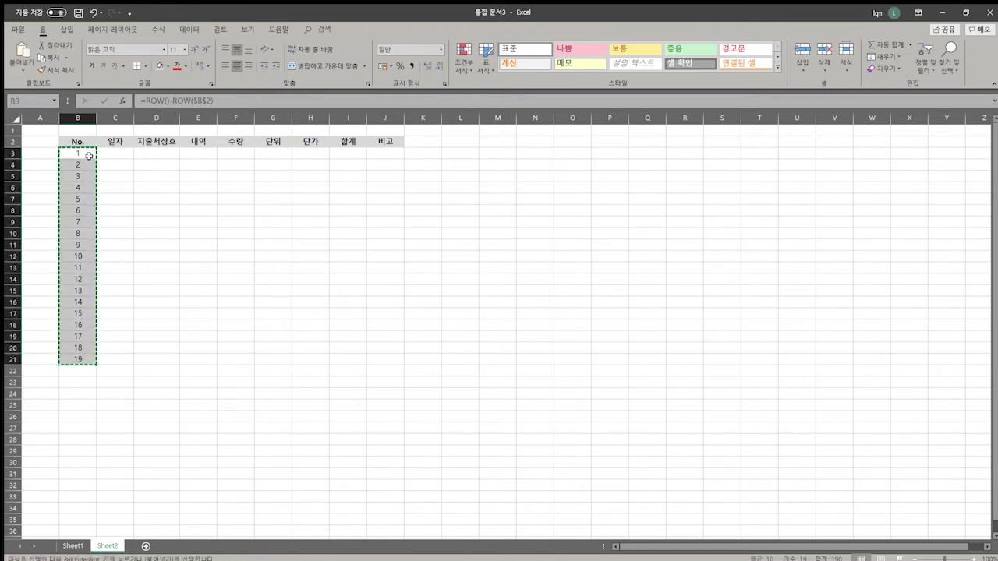
right_click(89, 156)
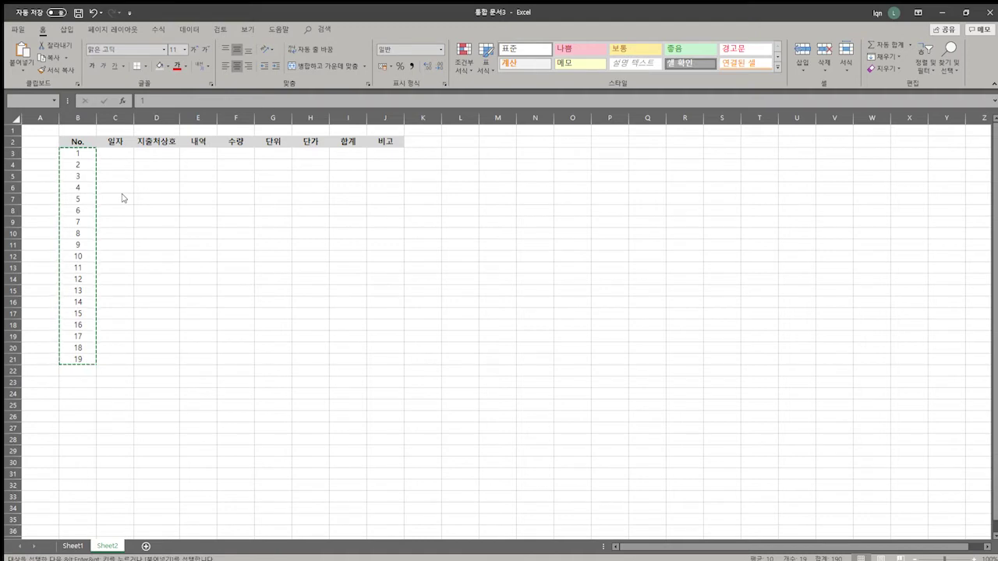
key("ctrl+v")
left_click(82, 223)
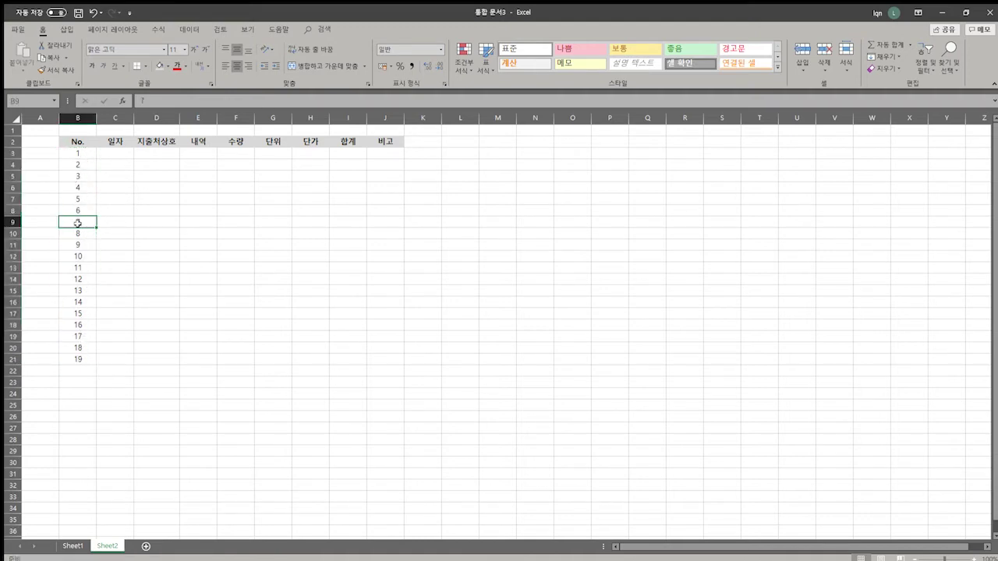
left_click(79, 357)
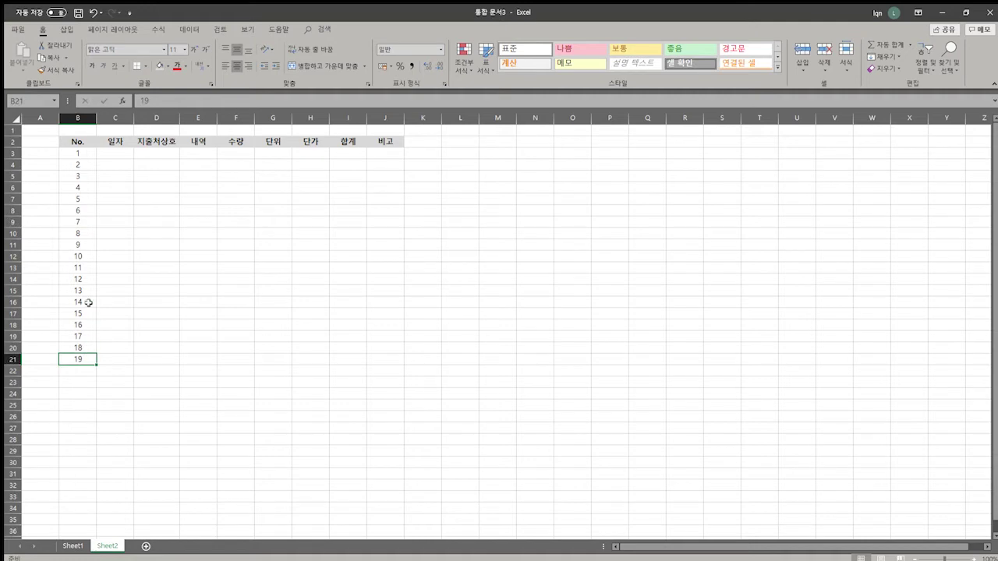
- Delete the whole of row 9, which holds No. 7
left_click(84, 221)
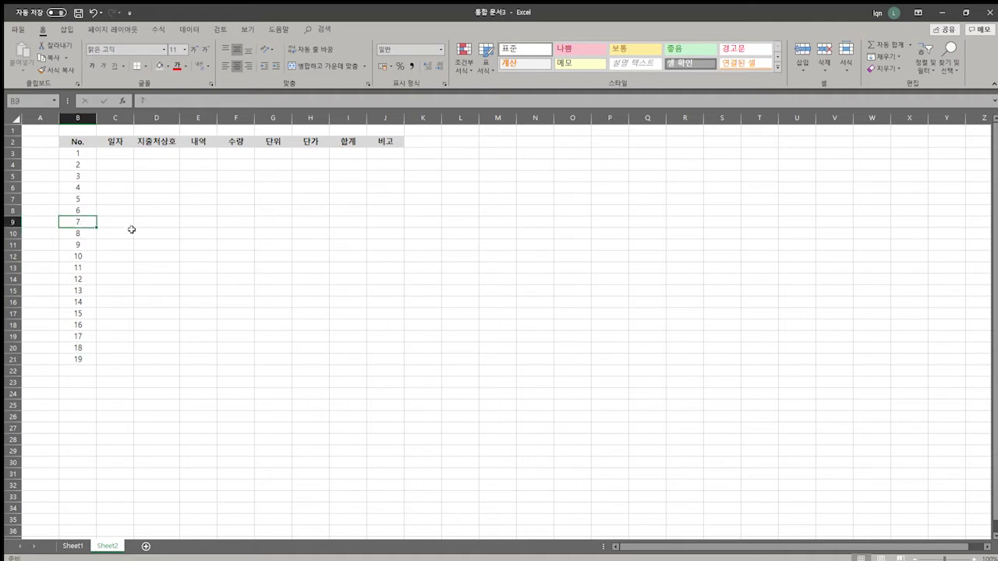
left_click(14, 224)
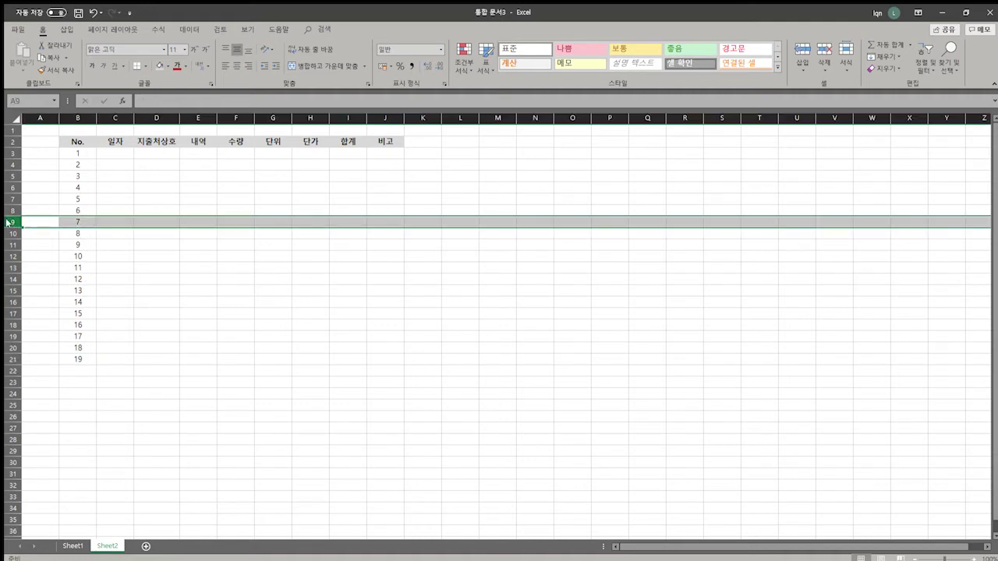
key("ctrl+minus")
left_click(85, 222)
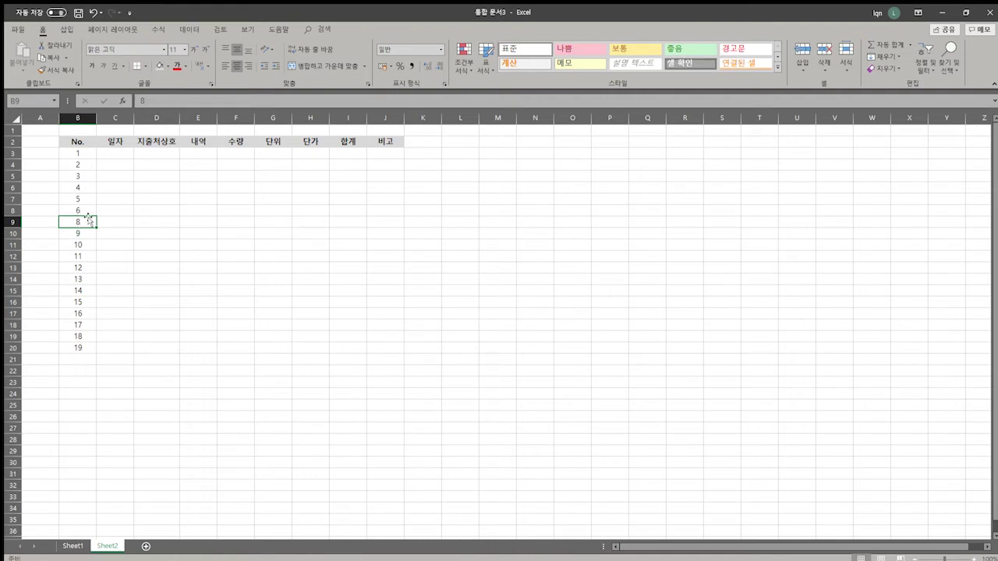
- Renumber the No. column by filling a consecutive series from B8 down to B20
left_click(87, 212)
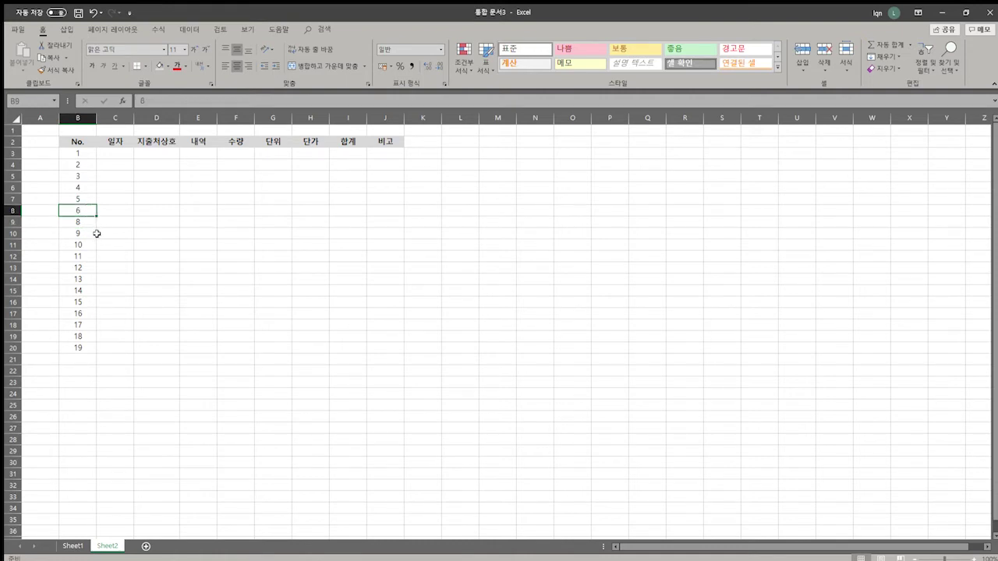
mouse_move(97, 216)
left_mouse_down()
mouse_move(86, 356)
mouse_move(128, 367)
left_mouse_up()
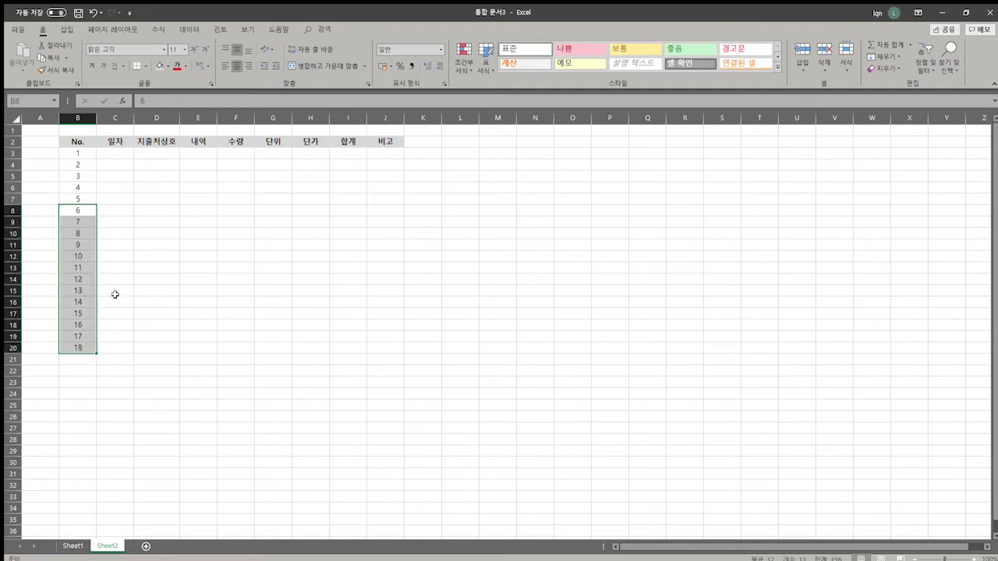
left_click(115, 296)
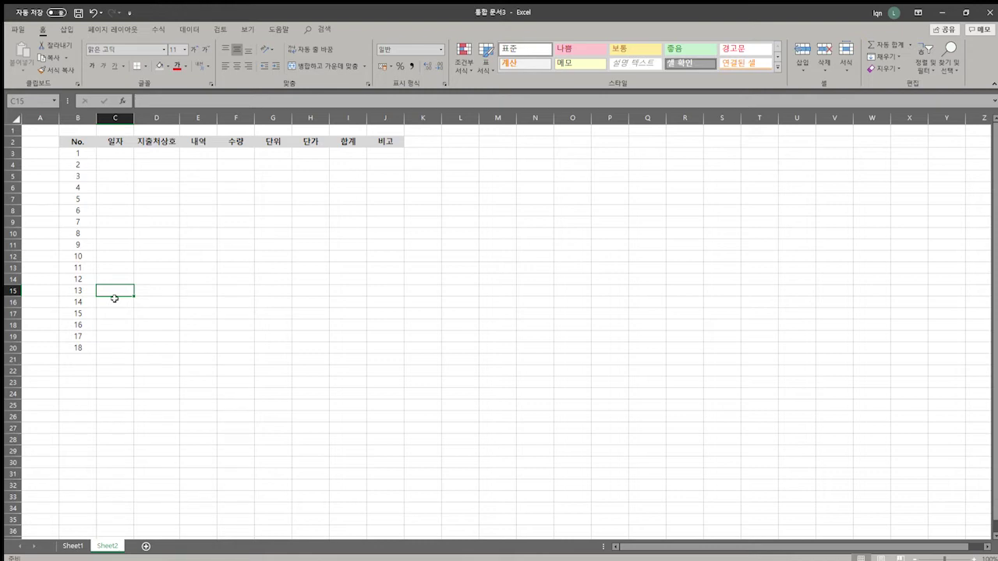
- Undo the renumbering, the row deletion and the values-only paste, leaving B3 as the active cell
key("ctrl+z")
key("ctrl+z")
key("ctrl+z")
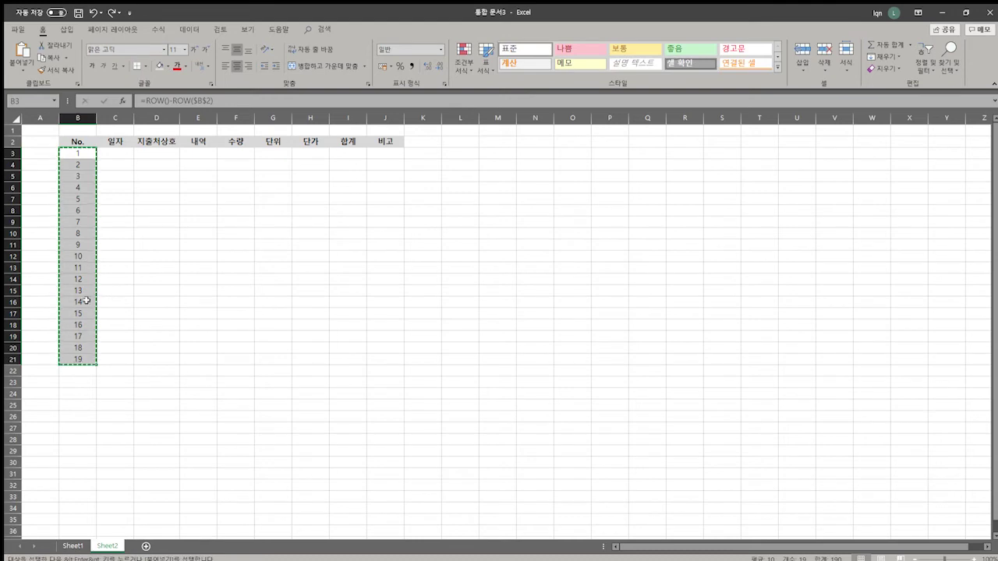
left_click(80, 256)
key("Escape")
left_click(81, 154)
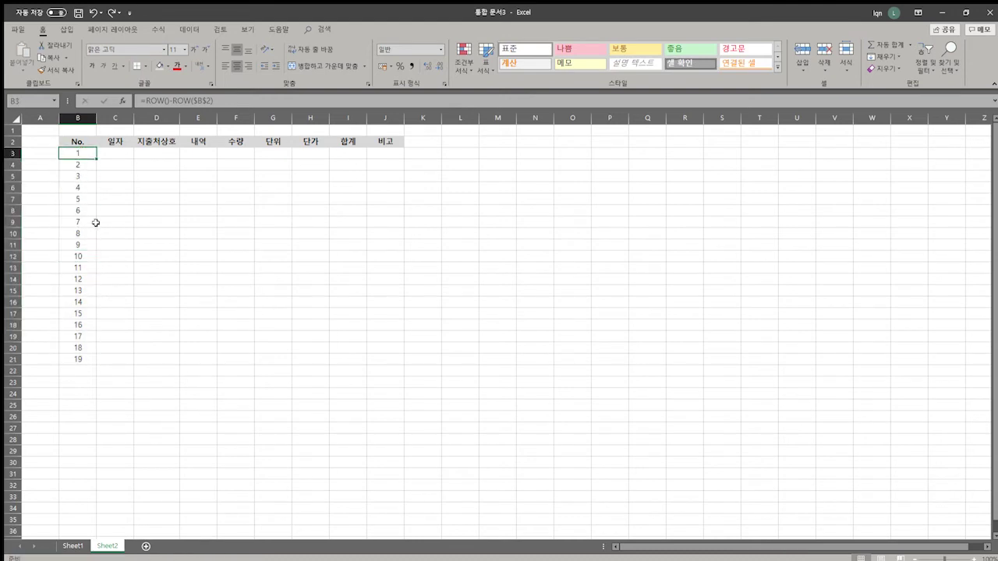
- Enter the dates 1/1, 2/1, 3/1, 4/1 and 5/1 in C3:C7 under the 일자 header
left_click(111, 154)
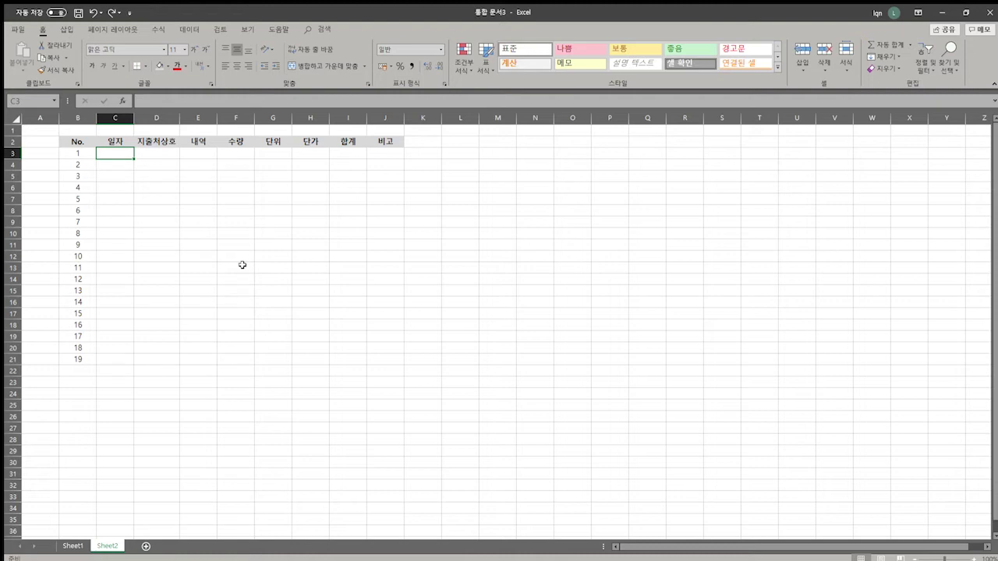
type("1/1")
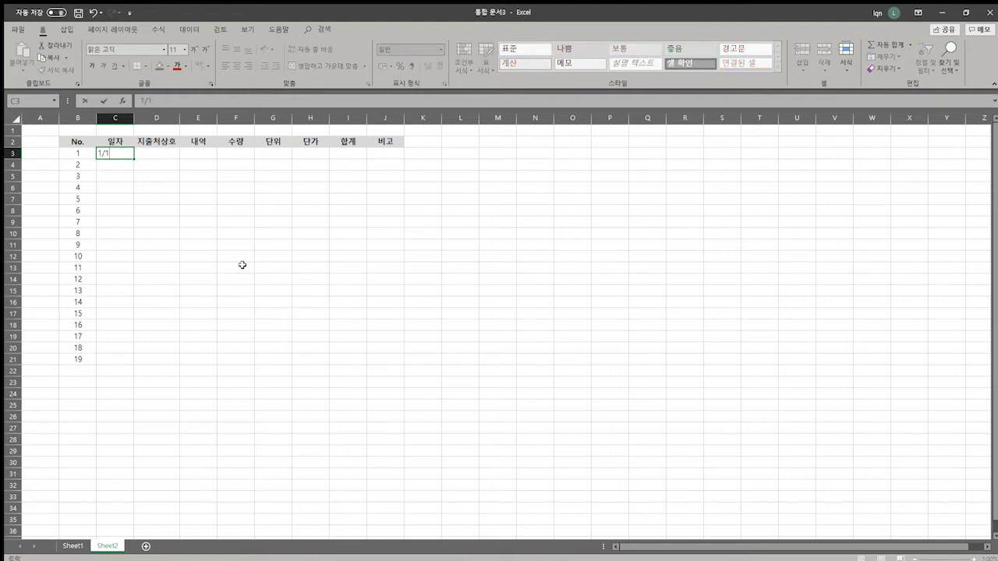
key("Return")
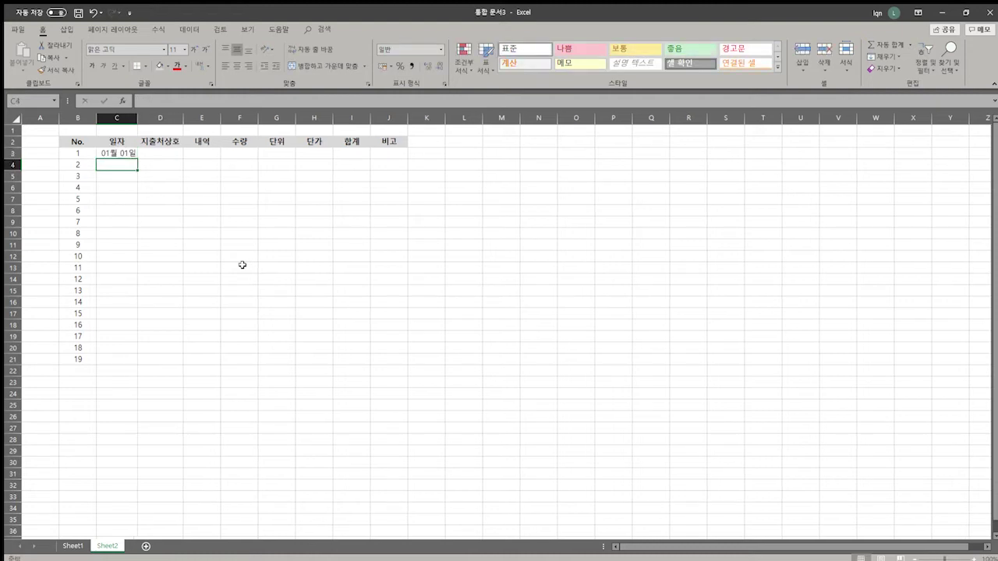
type("2/1")
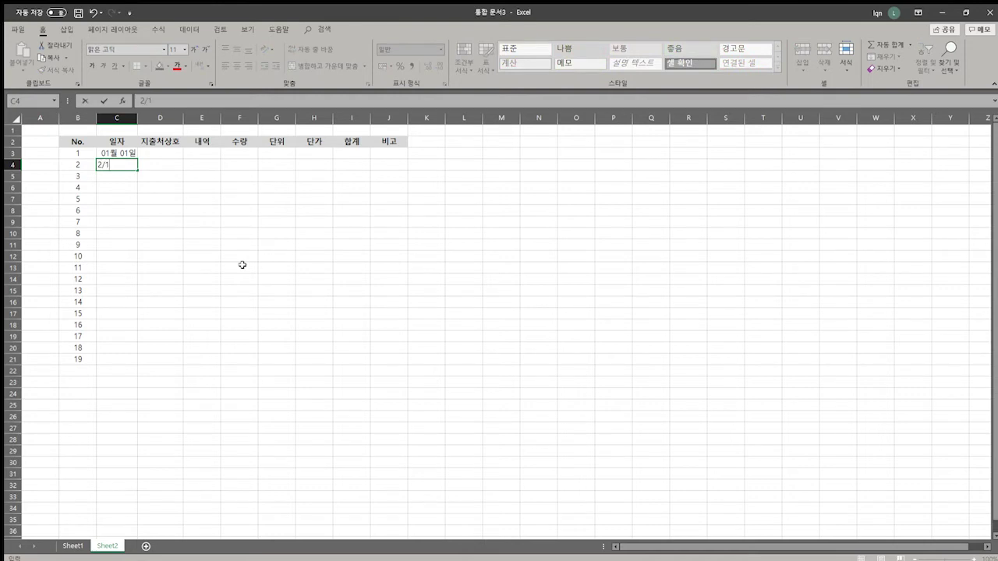
key("Return")
type("3/1")
key("Return")
type("4/1")
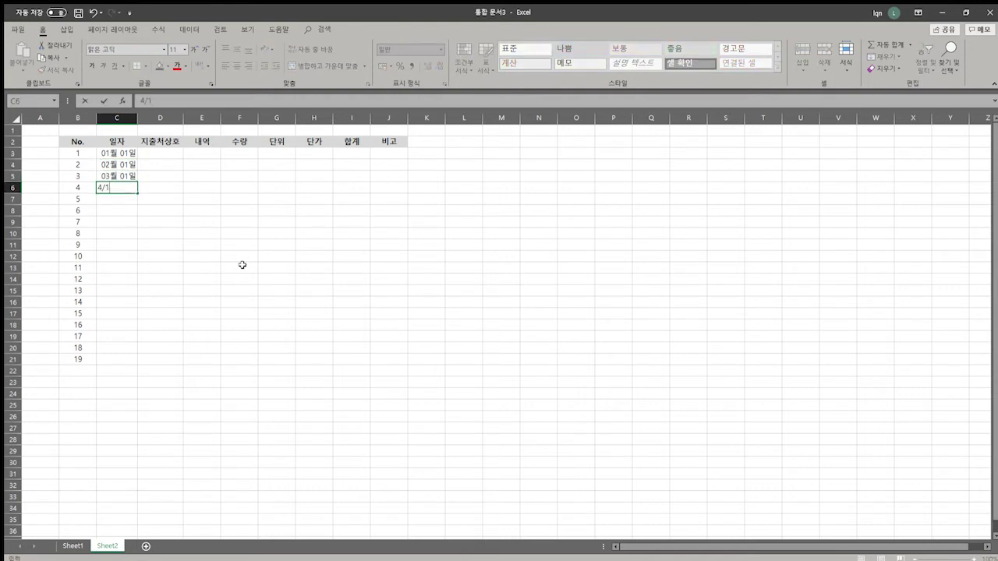
key("Return")
type("5/1")
key("Return")
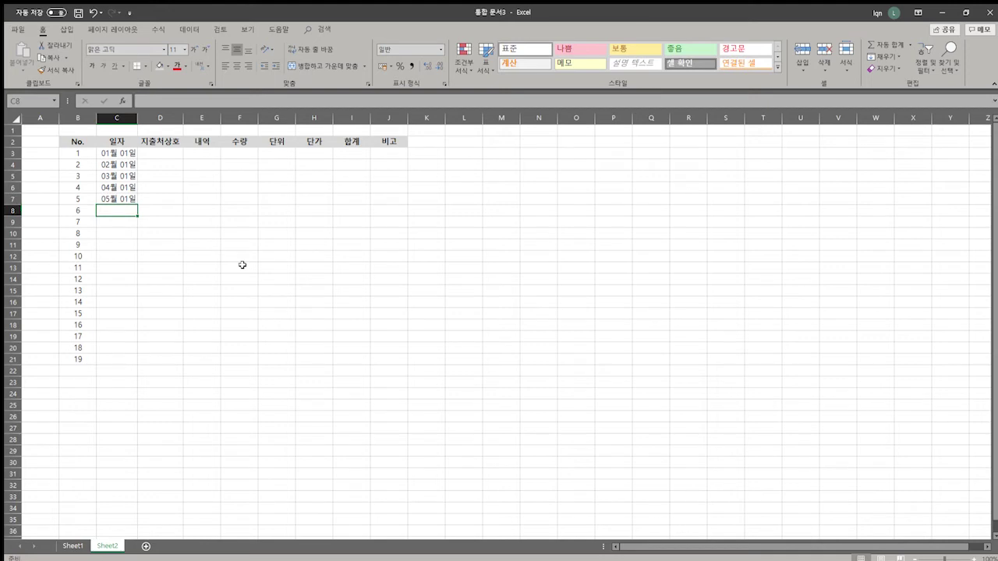
- Fill the 일자 column from C7 down to C16 with a monthly date series
left_click(131, 198)
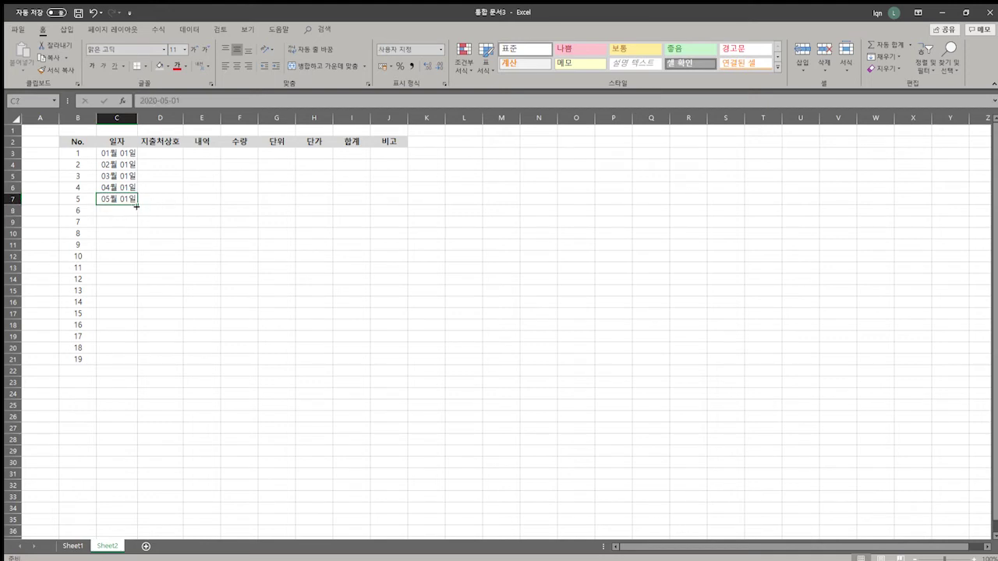
left_click_drag(136, 206, 159, 322)
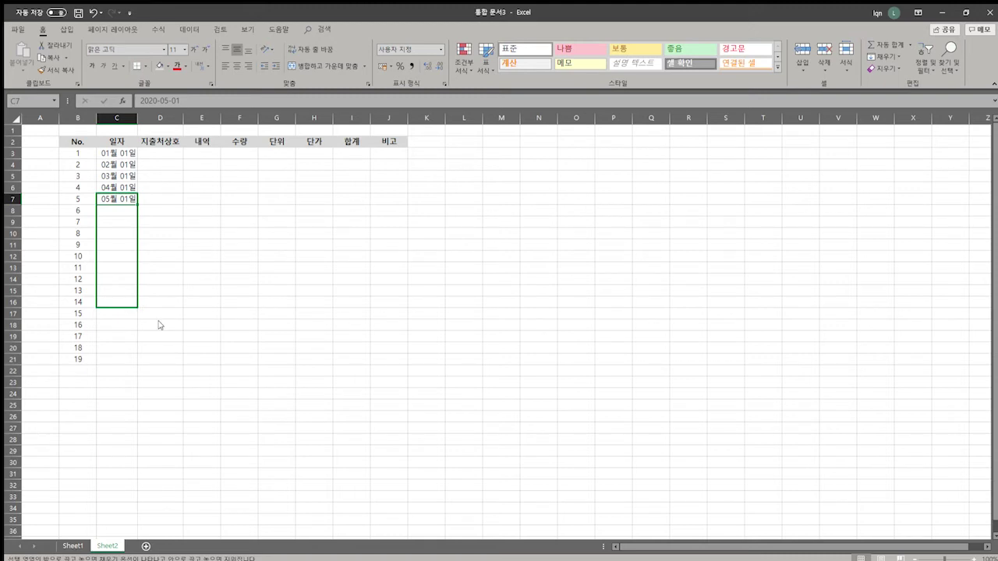
left_click_drag(159, 325, 161, 389)
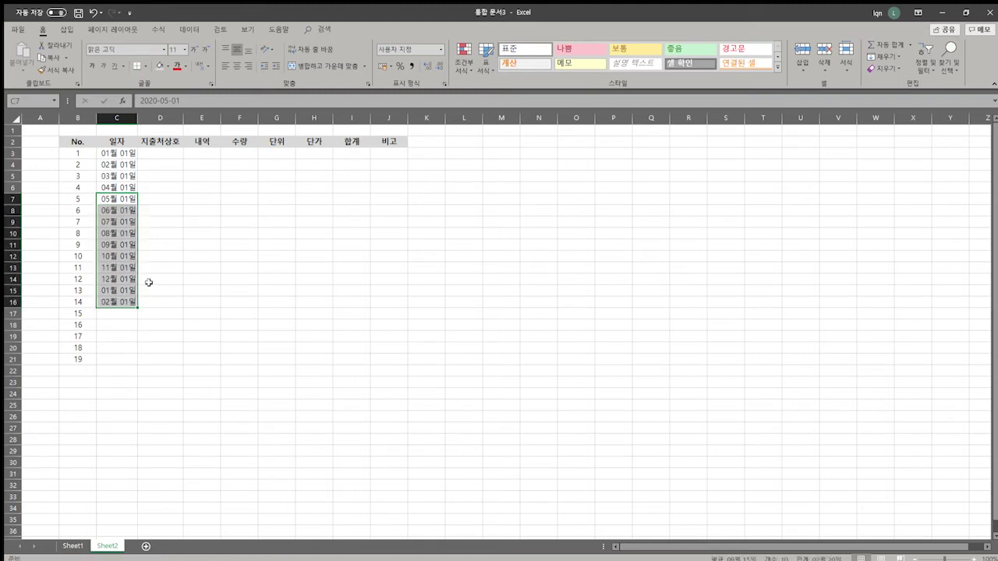
- Clear the dates in C15:C17 so the 일자 column ends with December in C14
left_click_drag(121, 290, 125, 313)
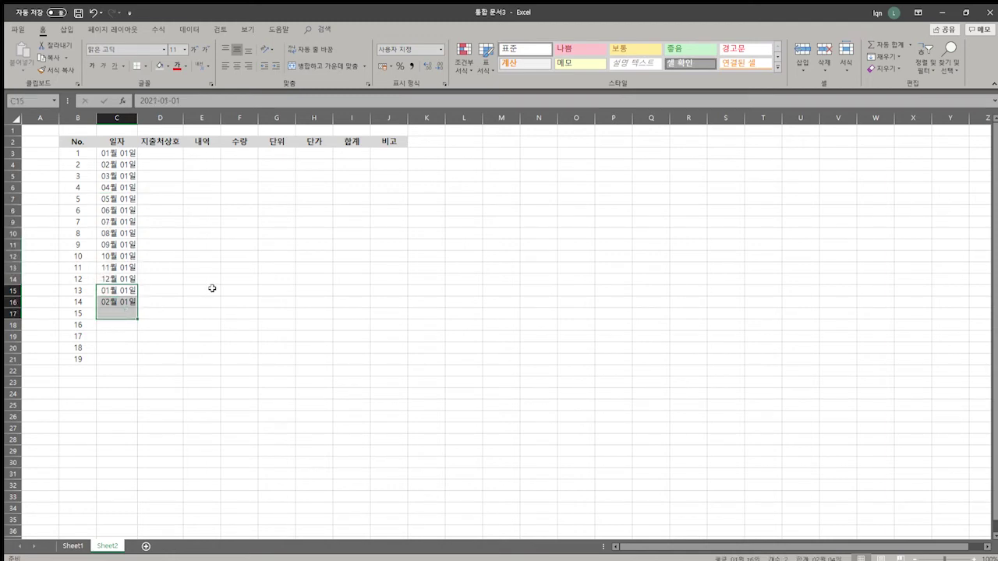
key("Delete")
left_click(189, 287)
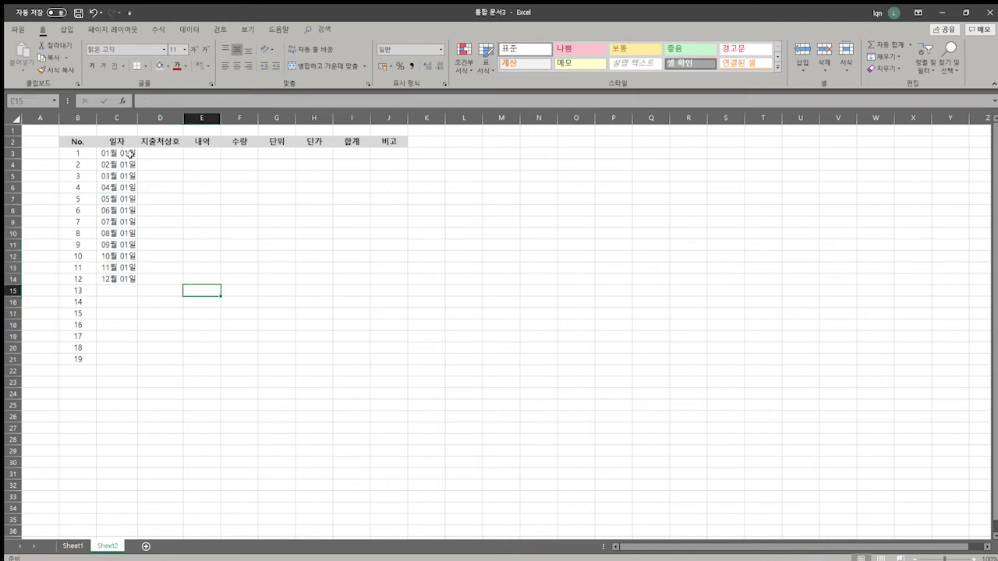
left_click(130, 276)
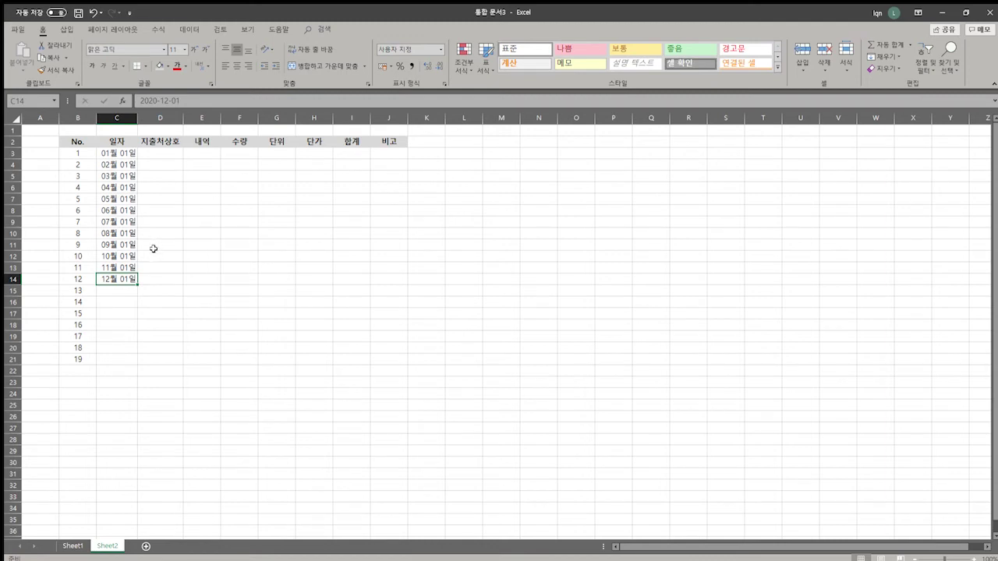
left_click(162, 154)
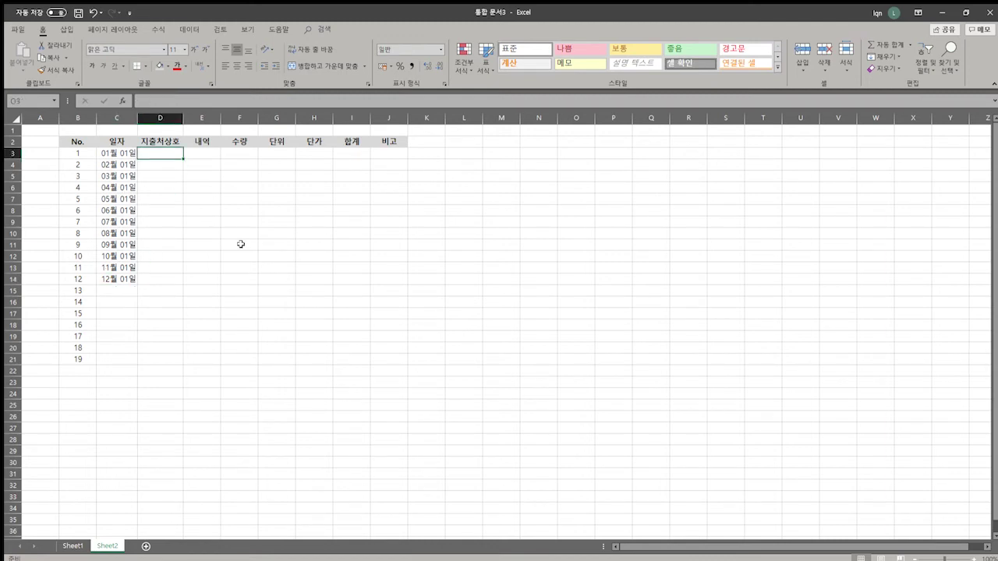
left_click(127, 279)
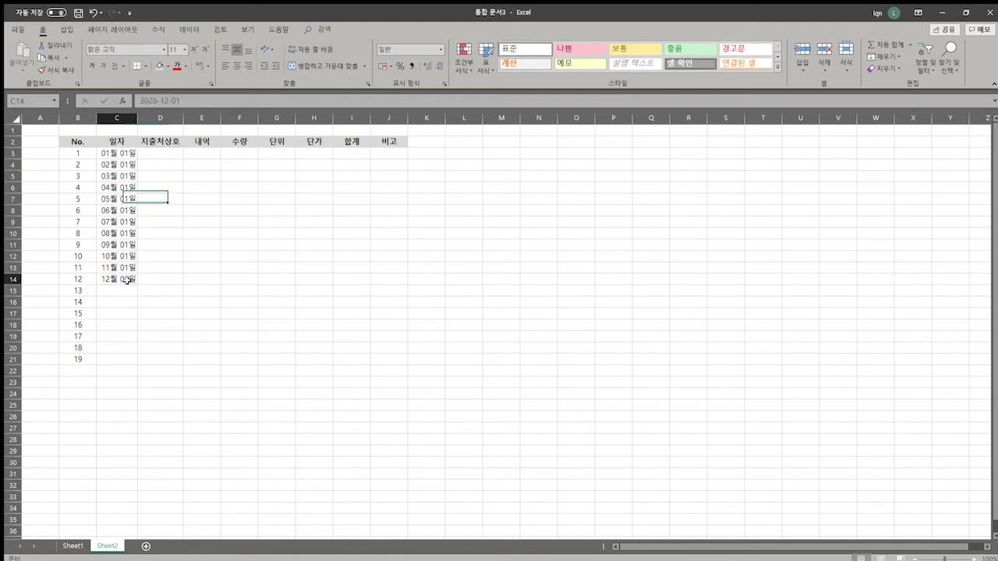
- Enter (주)문구점 in D3 under the 지출처상호 header
left_click(167, 155)
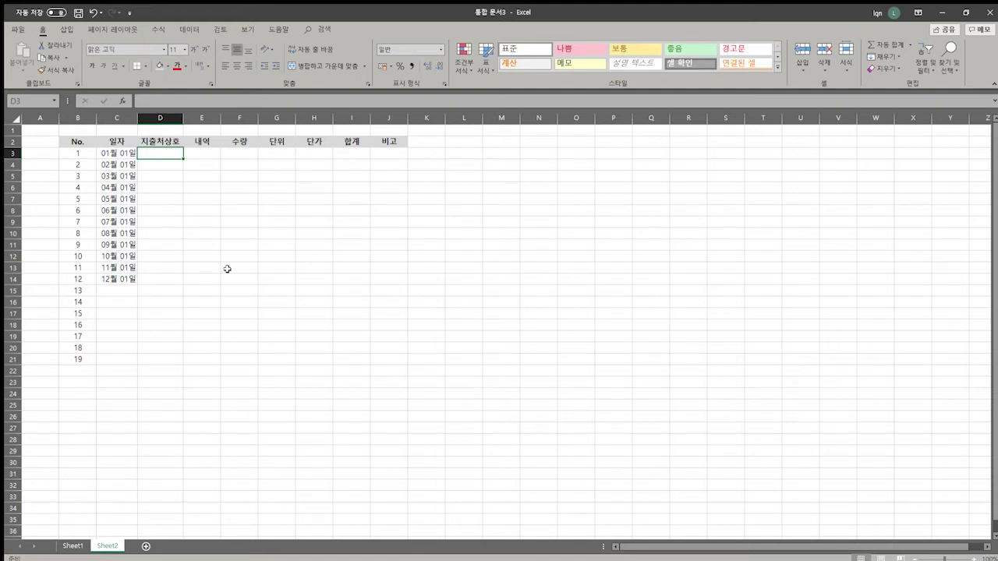
type("(wn")
key("BackSpace")
key("BackSpace")
key("Hangul")
type("주)")
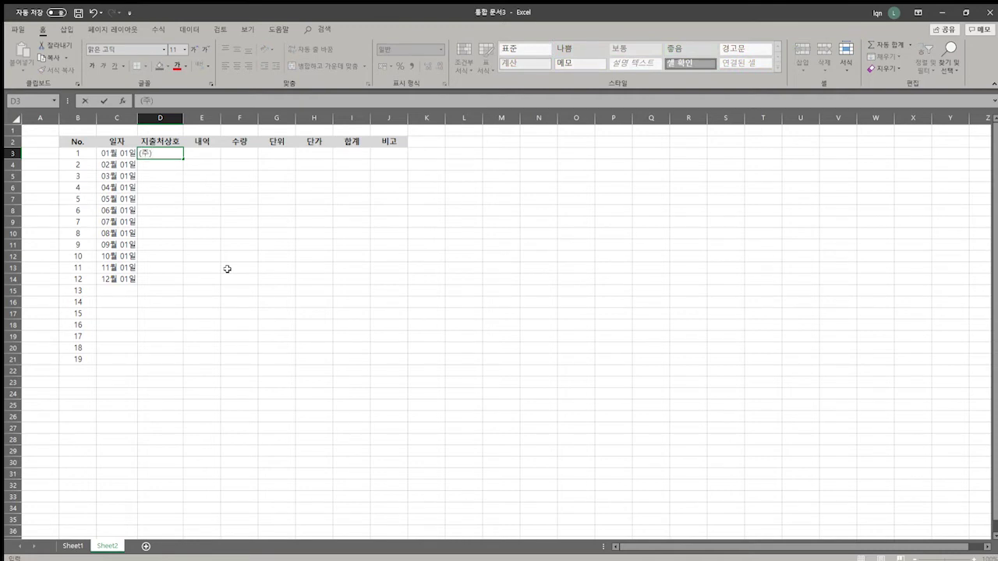
type("문구점")
key("Return")
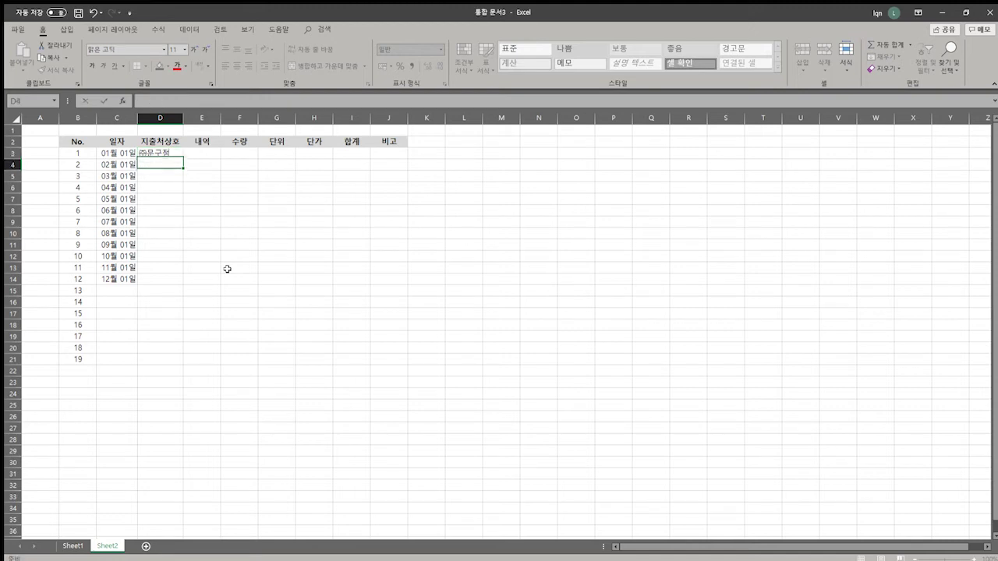
- Copy the vendor name from D3 to D4 and replace 문구점 with 고속도로, keeping the ㈜ prefix
key("Up")
key("ctrl+c")
key("Down")
key("ctrl+v")
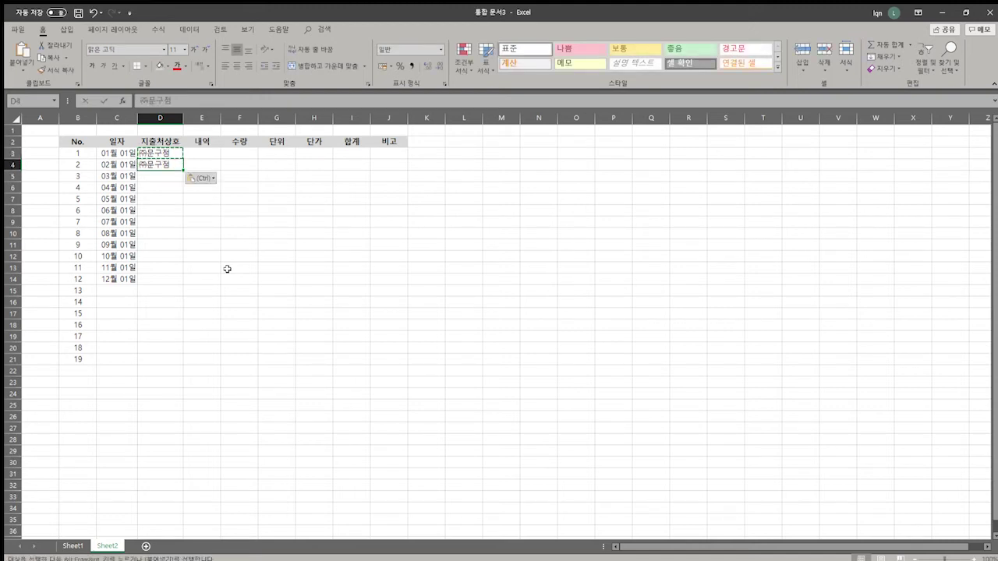
key("Escape")
key("F2")
key("shift+Home")
key("shift+Right")
key("shift+Right")
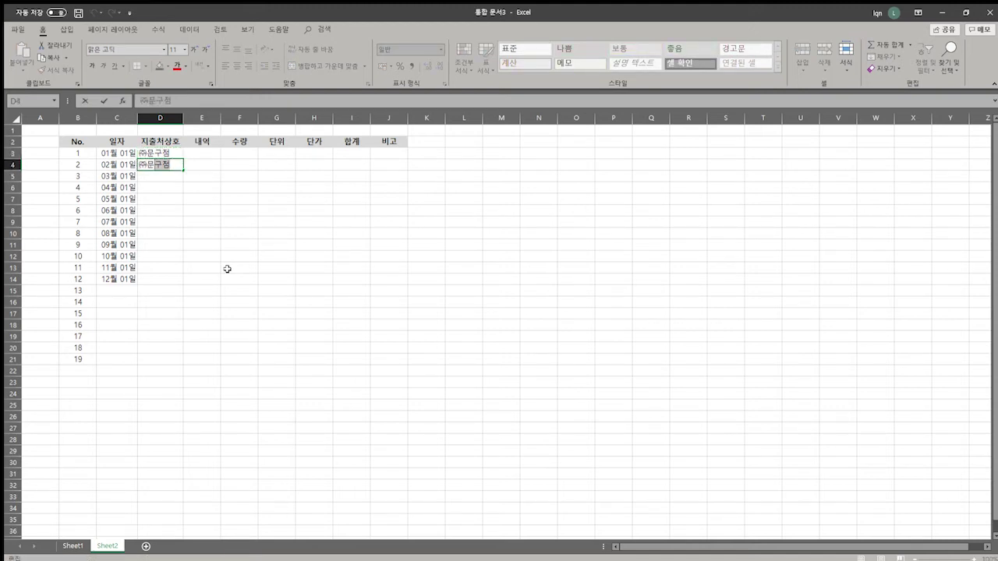
key("shift+Left")
type("고속도로")
key("Return")
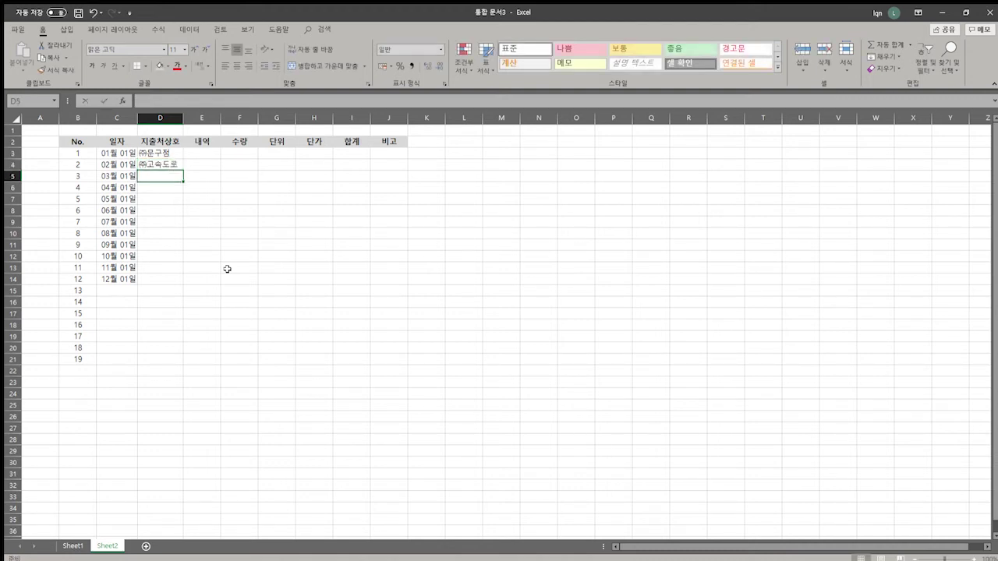
- Enter 철물점 as the vendor name in D5
left_click(169, 161)
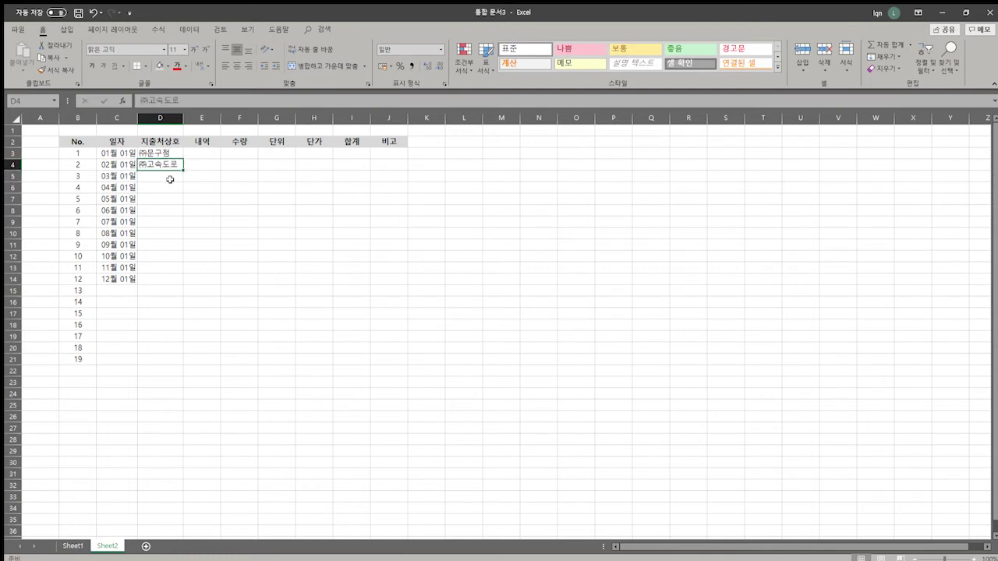
left_click(169, 179)
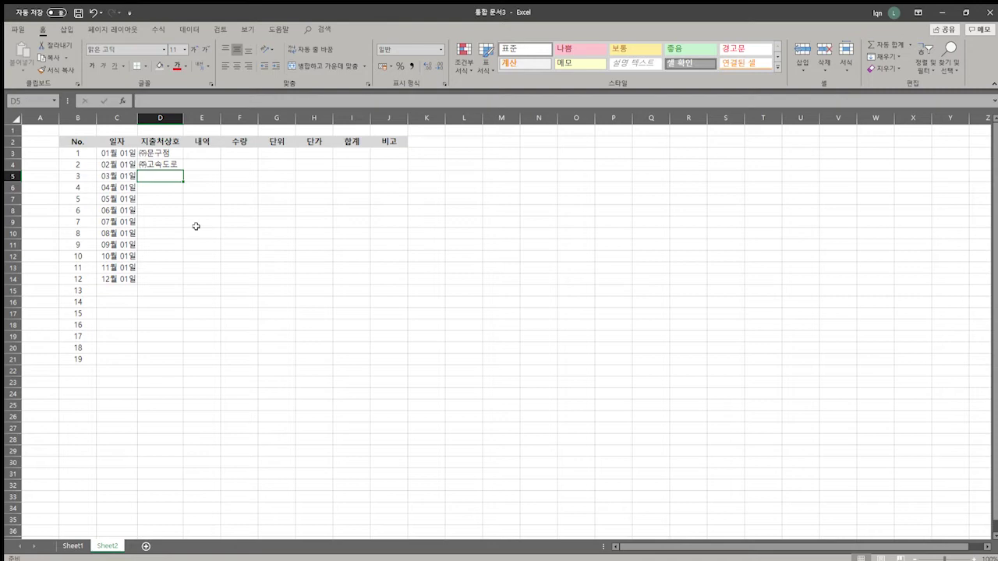
type("주")
key("BackSpace")
key("BackSpace")
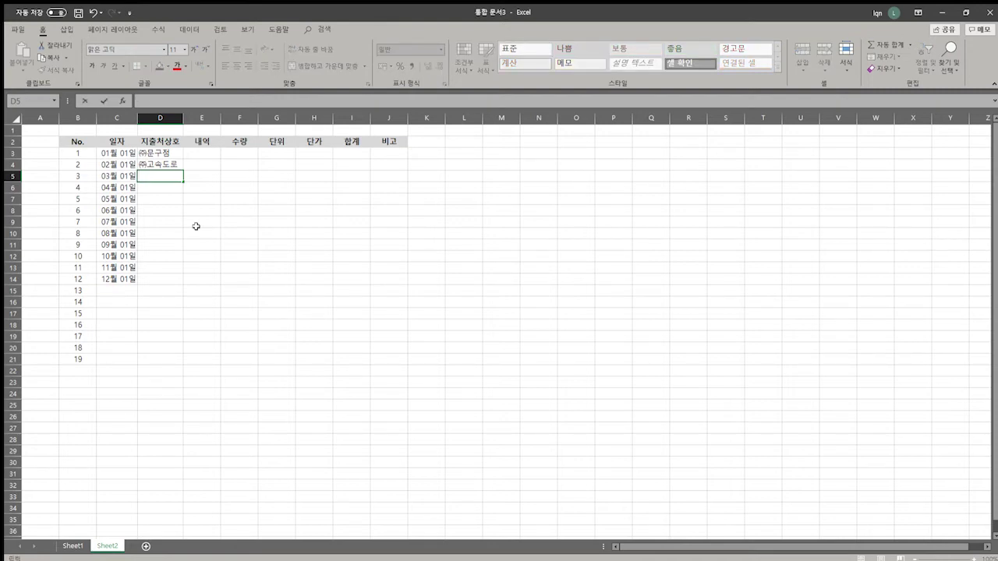
type("철물점")
key("Return")
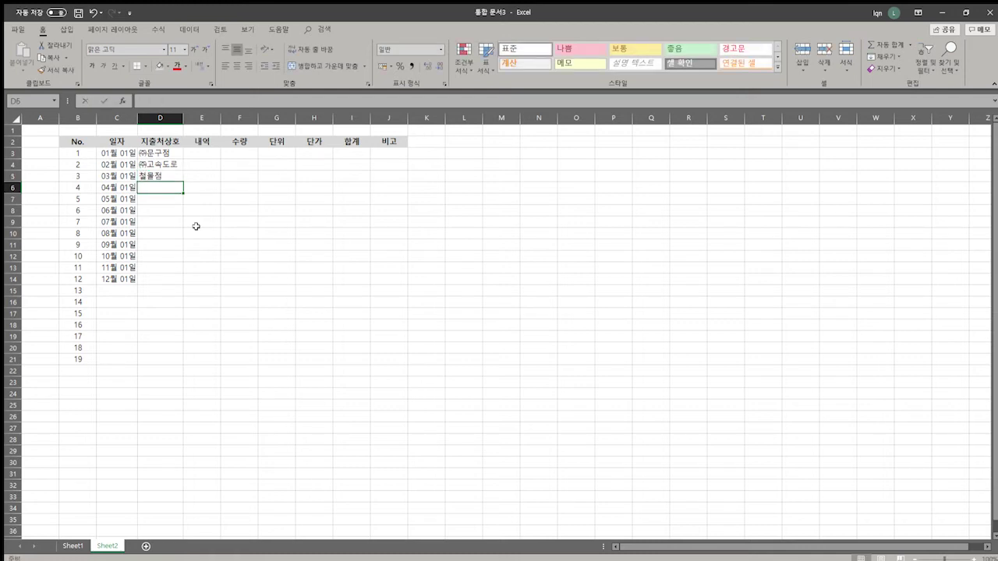
- Edit the vendor name in D5 to read A철물점
key("Up")
key("F2")
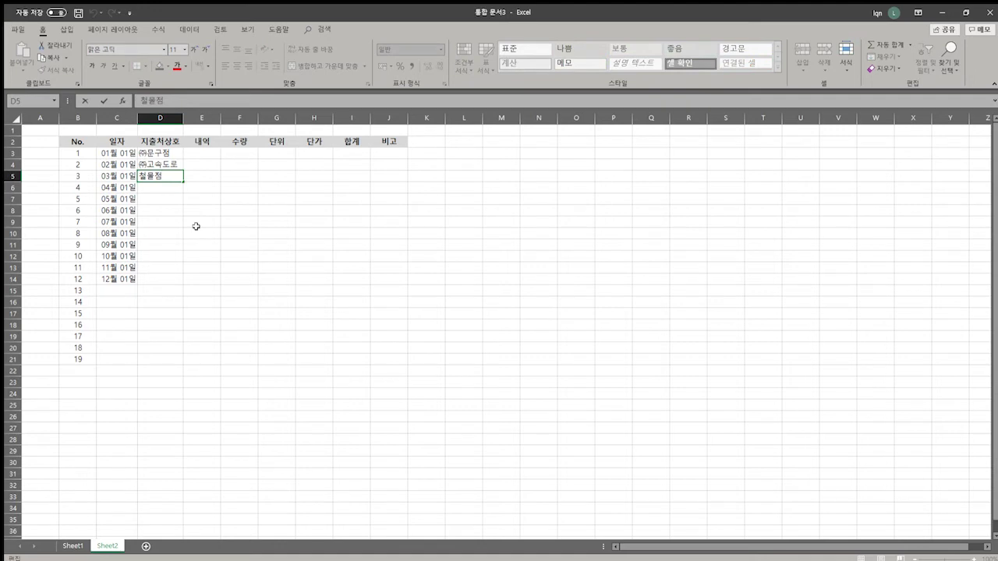
type("ㅁ")
key("BackSpace")
type("A")
key("Return")
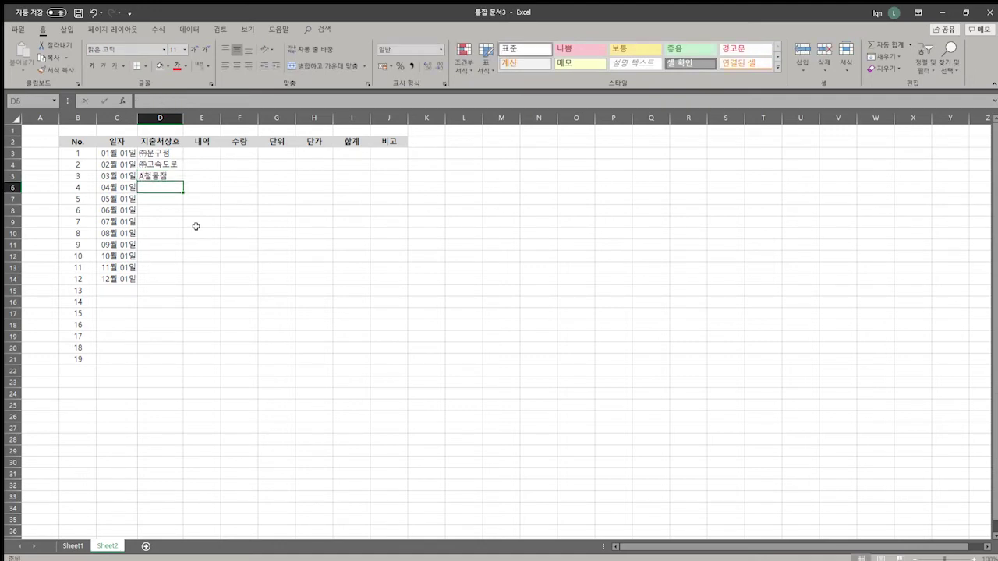
- Copy A철물점 from D5 into D10, the row for 08월 01일
key("Up")
key("ctrl+c")
key("Down")
key("Down")
key("Down")
key("Down")
key("Down")
key("ctrl+v")
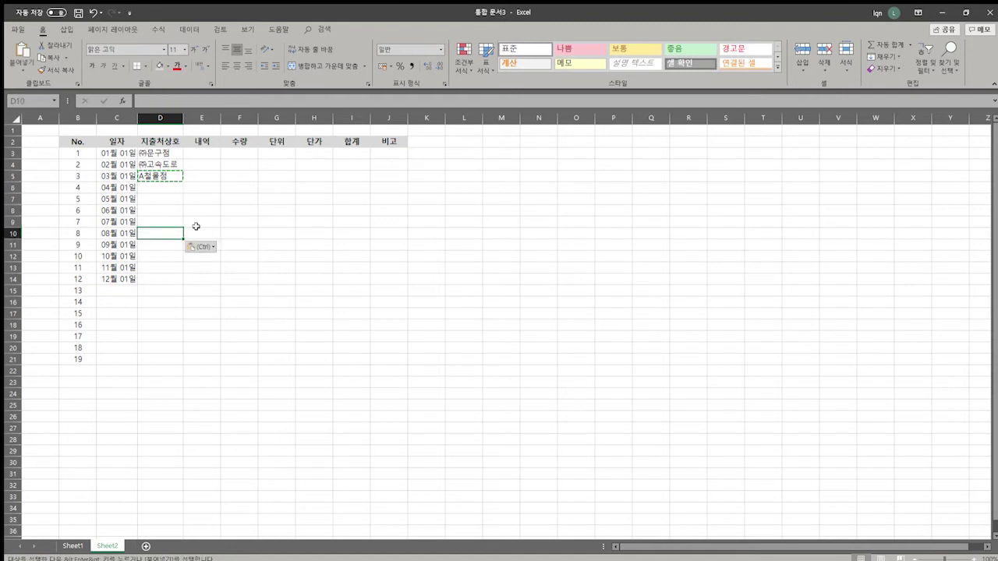
key("Escape")
- Copy A철물점 from D10 into D14, the row for 12월 01일
key("Up")
key("Up")
key("Up")
key("Up")
key("Down")
key("Down")
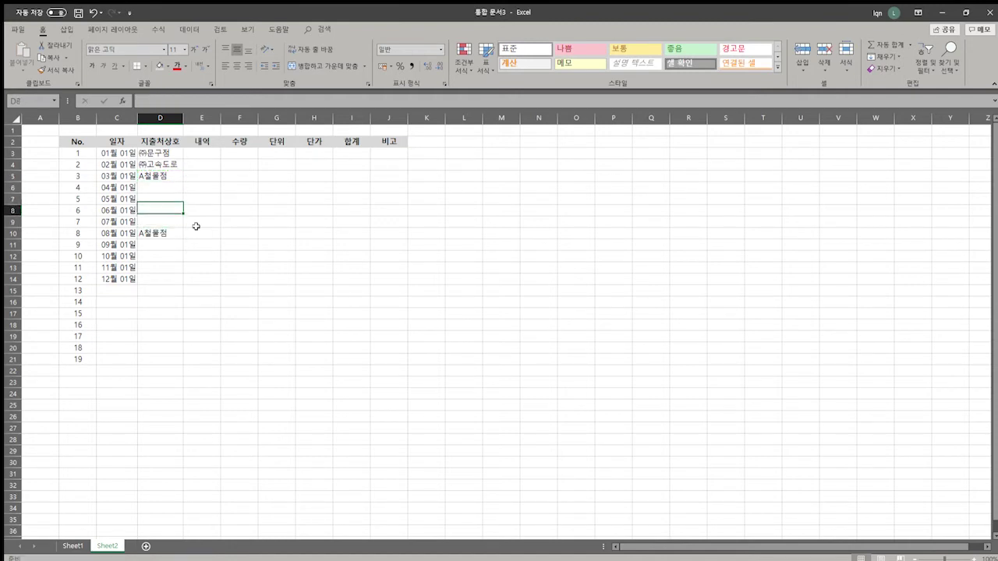
key("Down")
key("Down")
key("ctrl+c")
key("Down")
key("Down")
key("Down")
key("Down")
key("ctrl+v")
key("Escape")
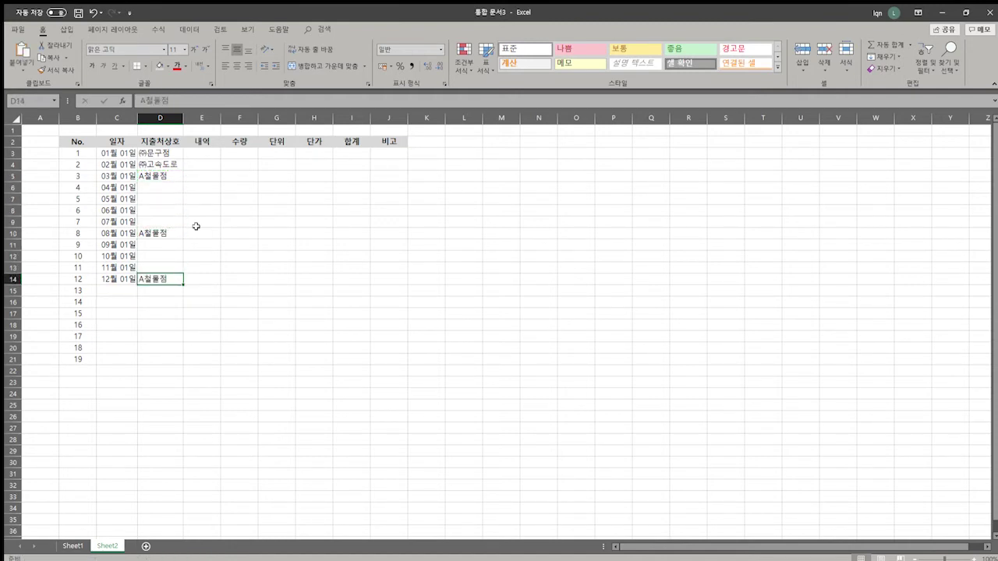
- Change the vendor name in D14 to C철물점
key("F2")
key("Delete")
type("C")
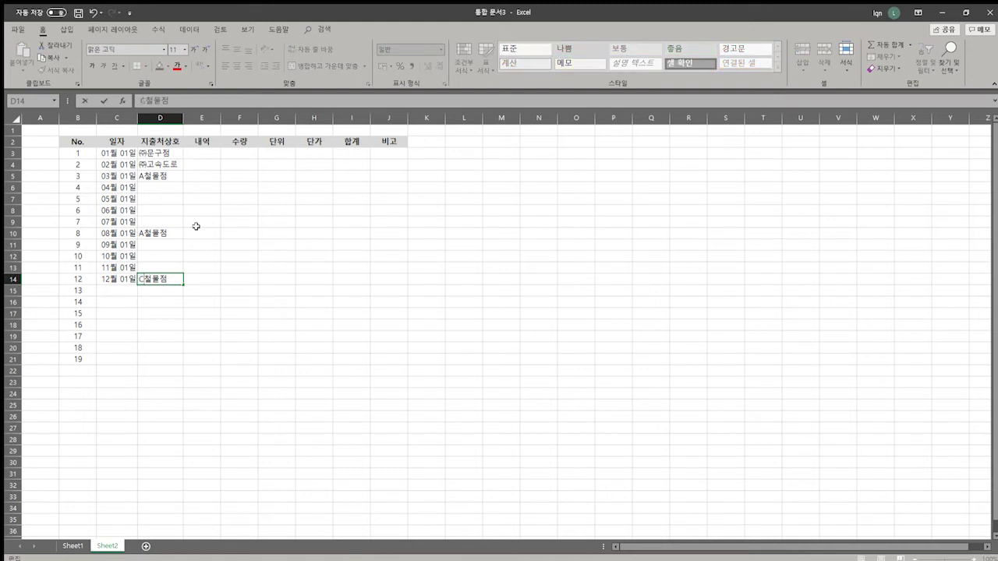
key("Return")
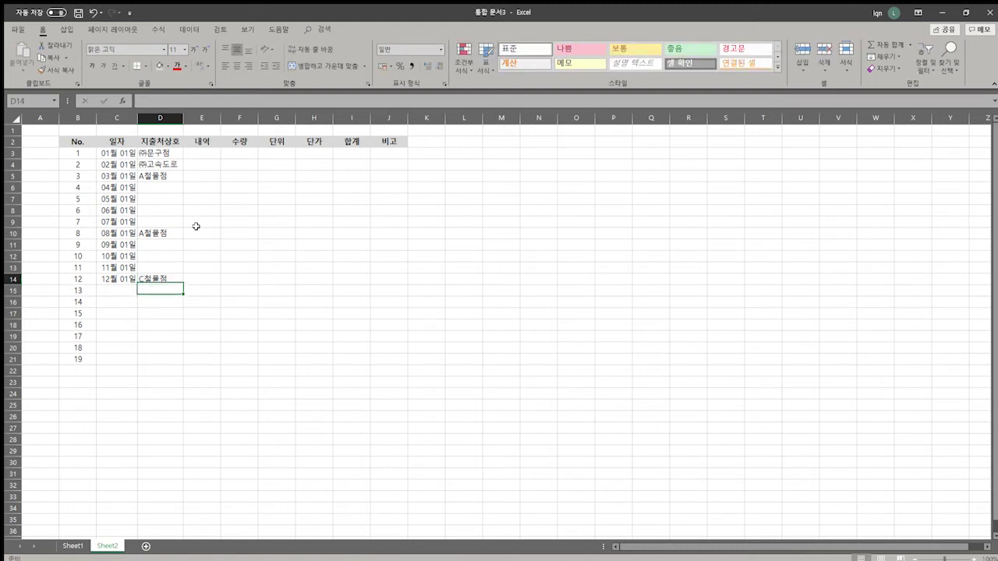
- Enter 맛집식당 as the vendor name in D6
key("Up")
key("Up")
key("Up")
key("Up")
key("Up")
key("Up")
key("Up")
key("Up")
key("Up")
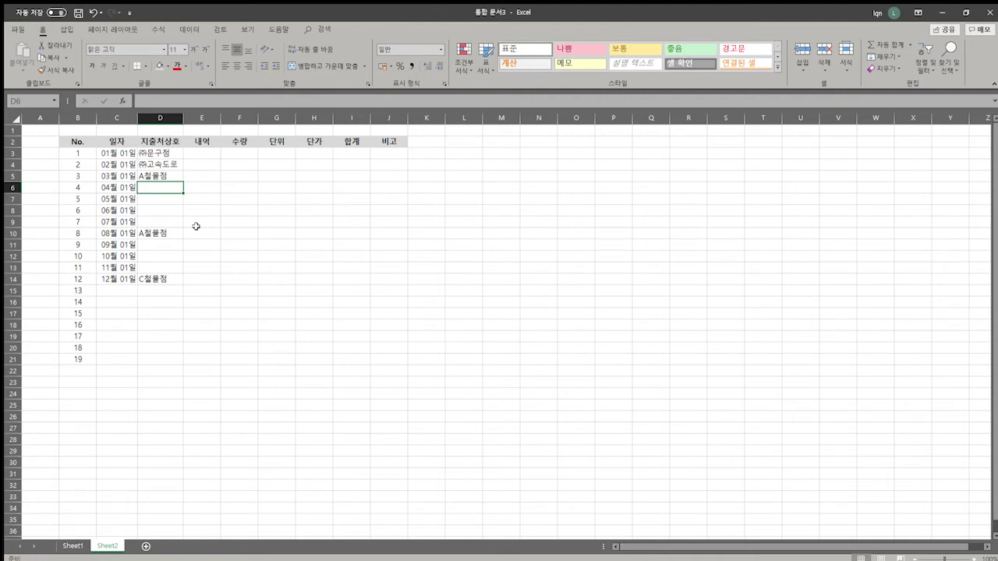
type("맛집시")
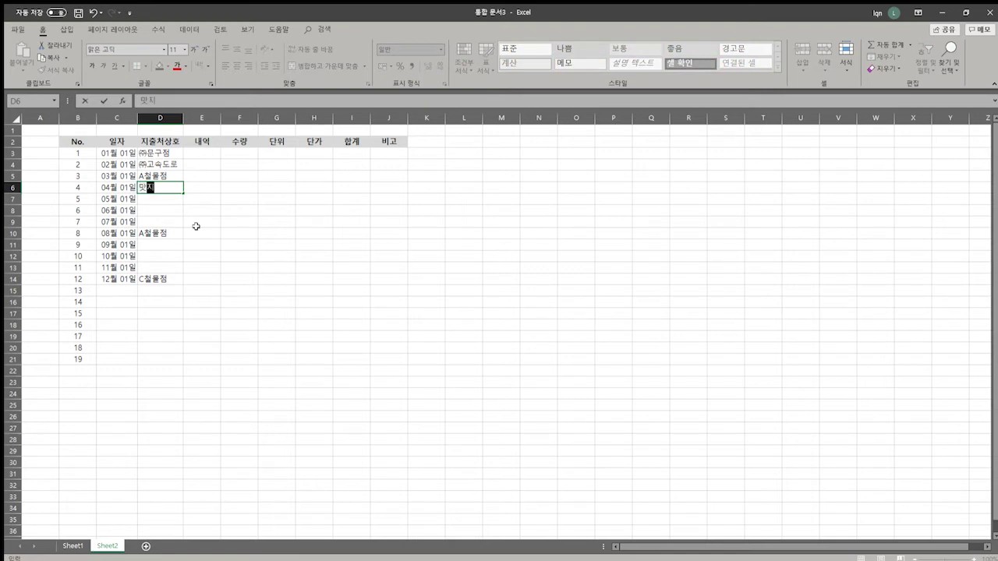
type("식당")
key("Return")
- Copy 맛집식당 from D6 into D7:D9
key("Up")
key("ctrl+c")
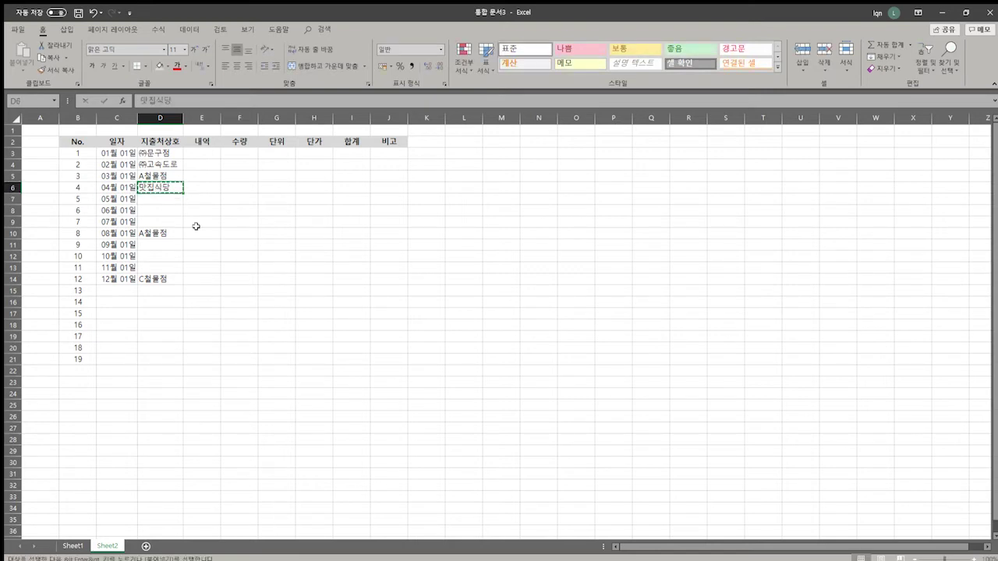
key("Down")
key("shift+Down")
key("shift+Down")
key("ctrl+v")
key("Escape")
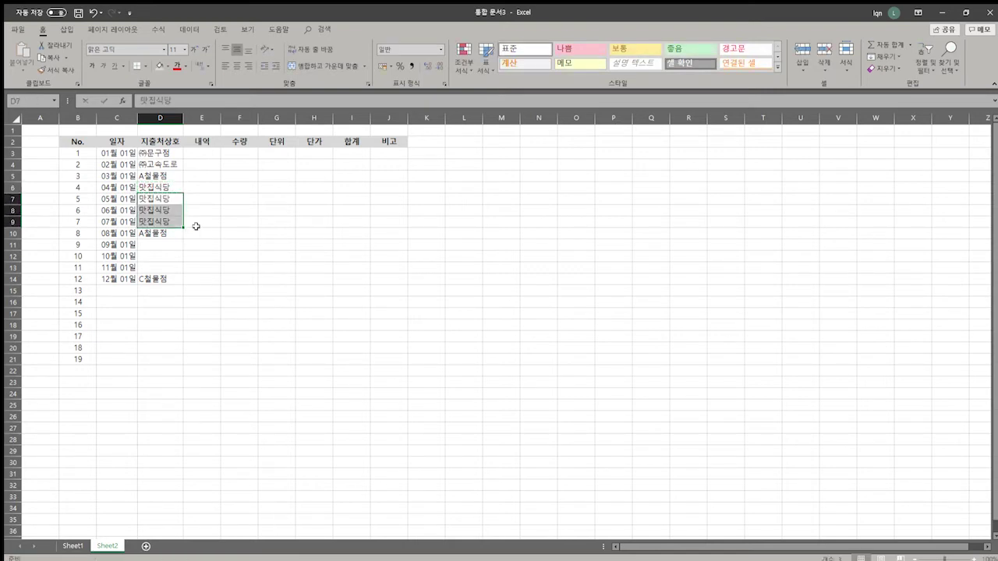
key("Down")
key("Down")
key("Down")
key("Up")
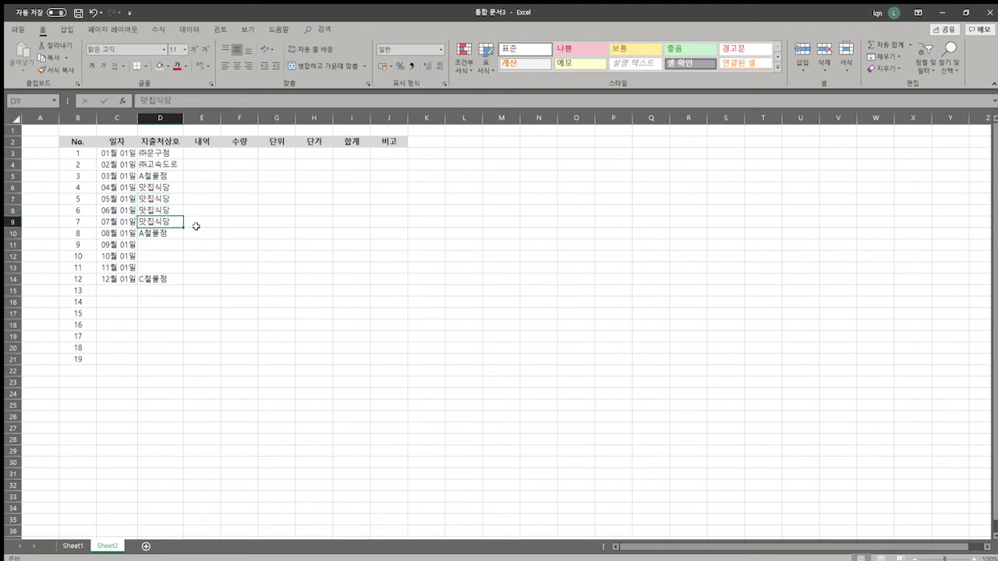
key("ctrl+c")
key("Down")
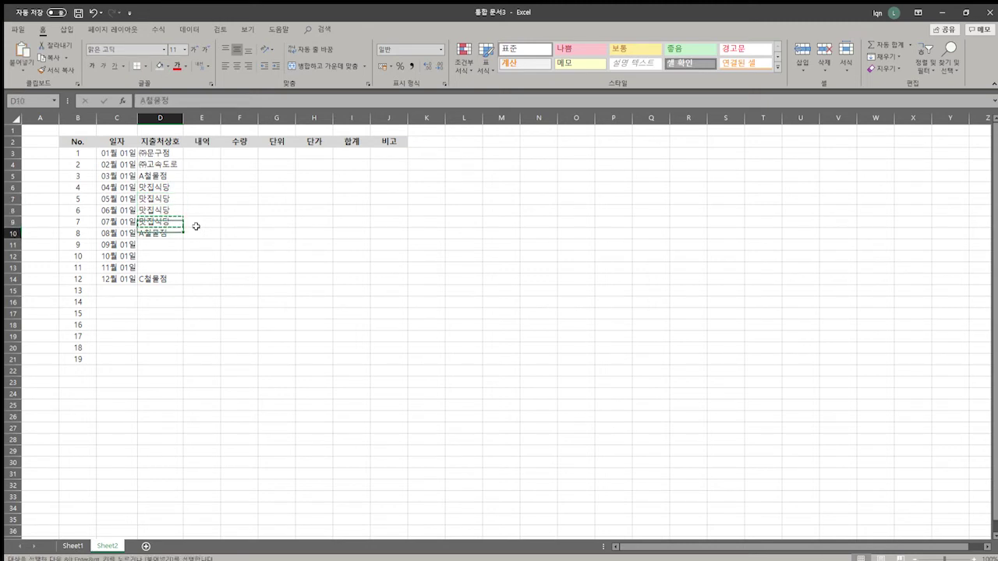
key("Down")
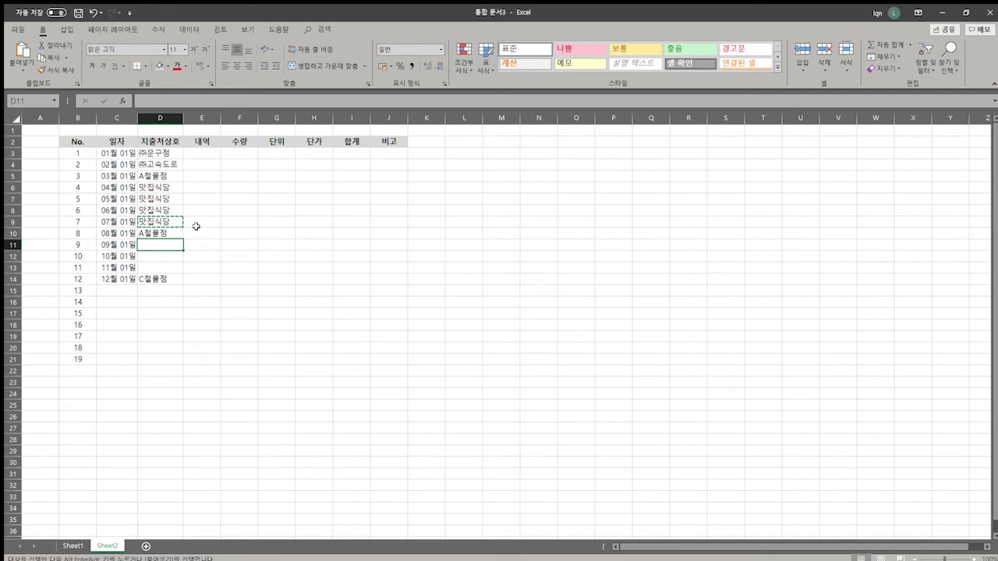
key("Escape")
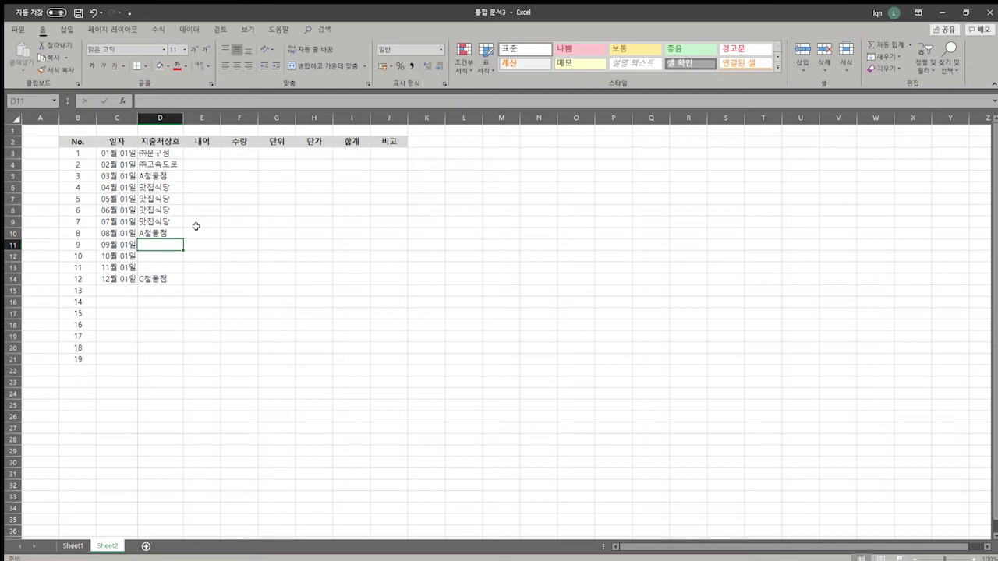
- Enter 문구점 as the vendor name in D11
type("소보품")
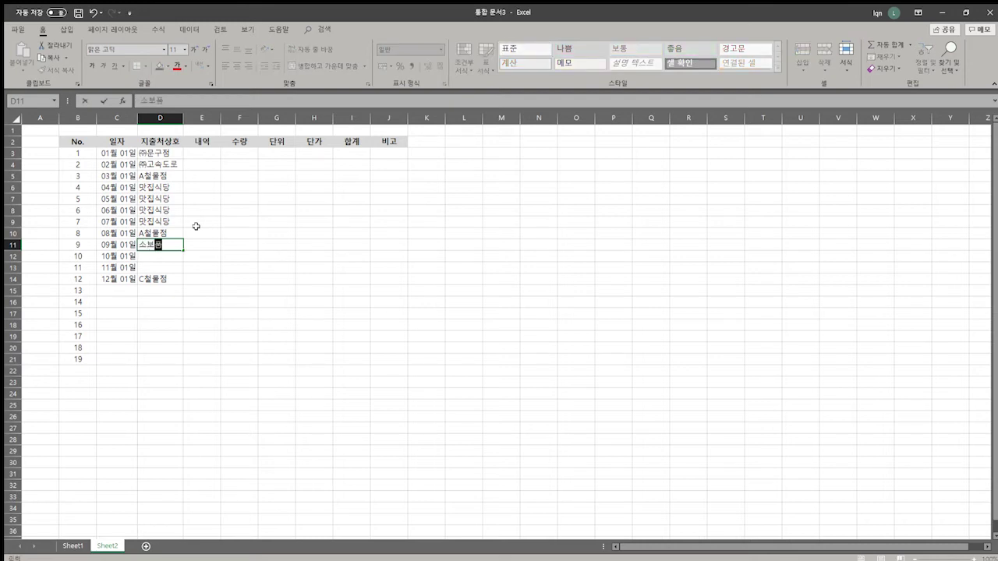
key("BackSpace")
key("BackSpace")
type("ㅁ문구점")
key("Return")
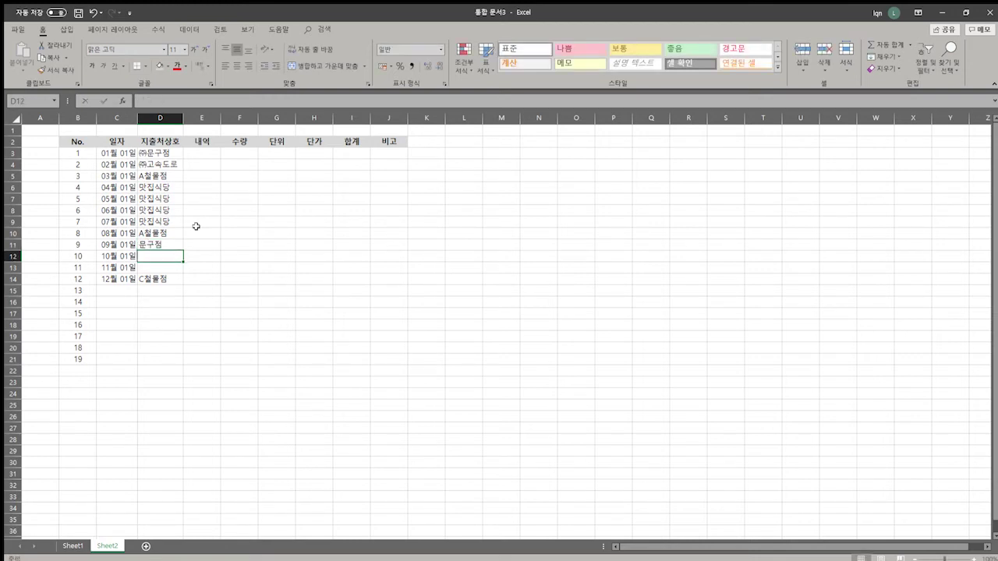
- Copy 문구점 from D11 into D12:D13
key("Up")
key("ctrl+c")
key("Down")
key("shift+Down")
key("ctrl+v")
key("Escape")
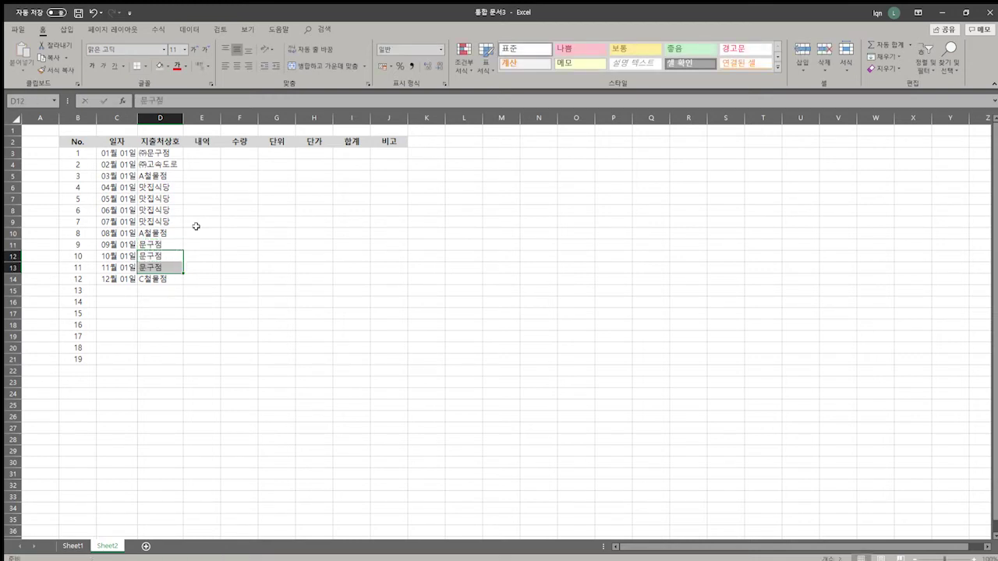
- Enter the item details 볼펜, 톨게이트비 and 비품구매 in E3:E5
key("Right")
left_click(209, 154)
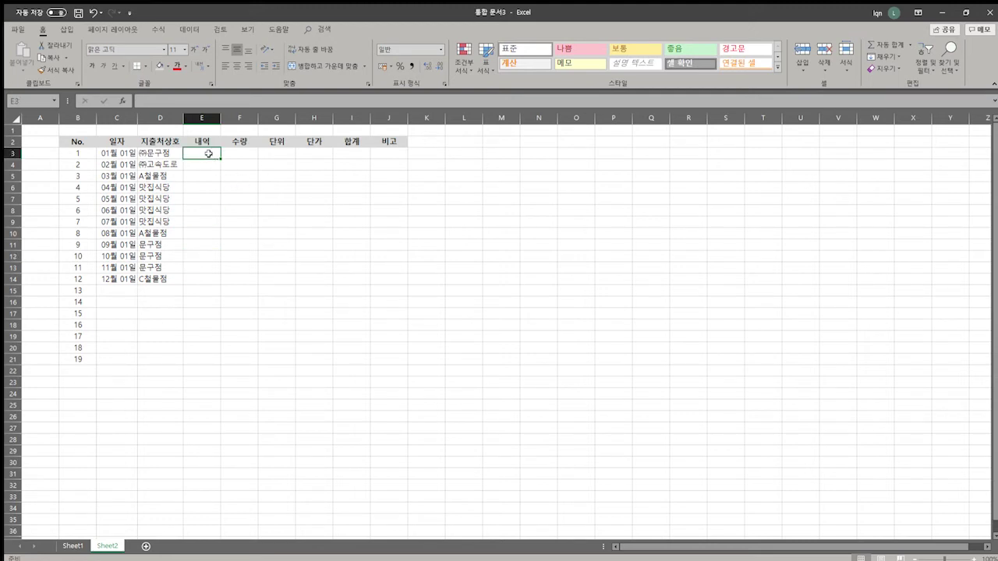
type("볼펜")
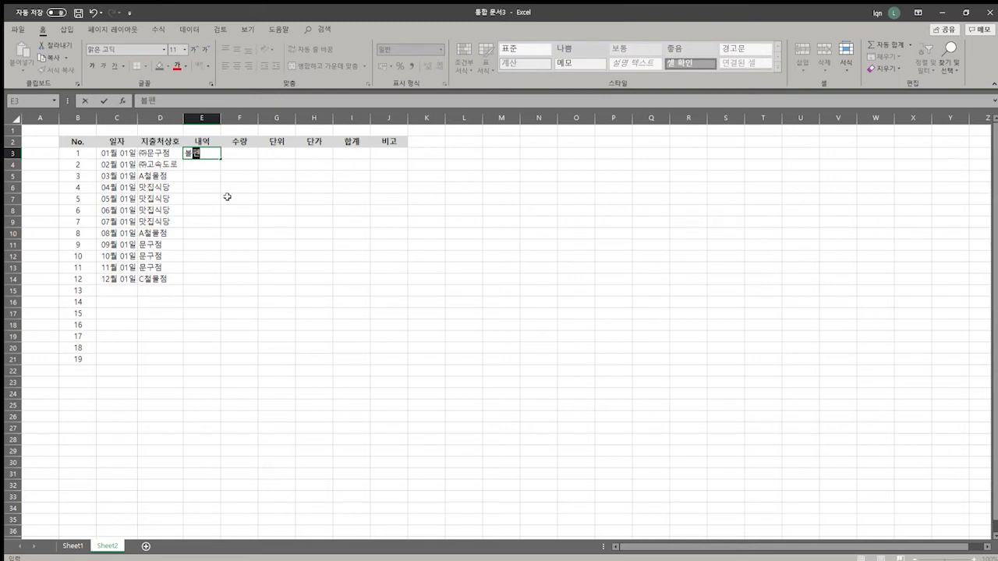
key("Return")
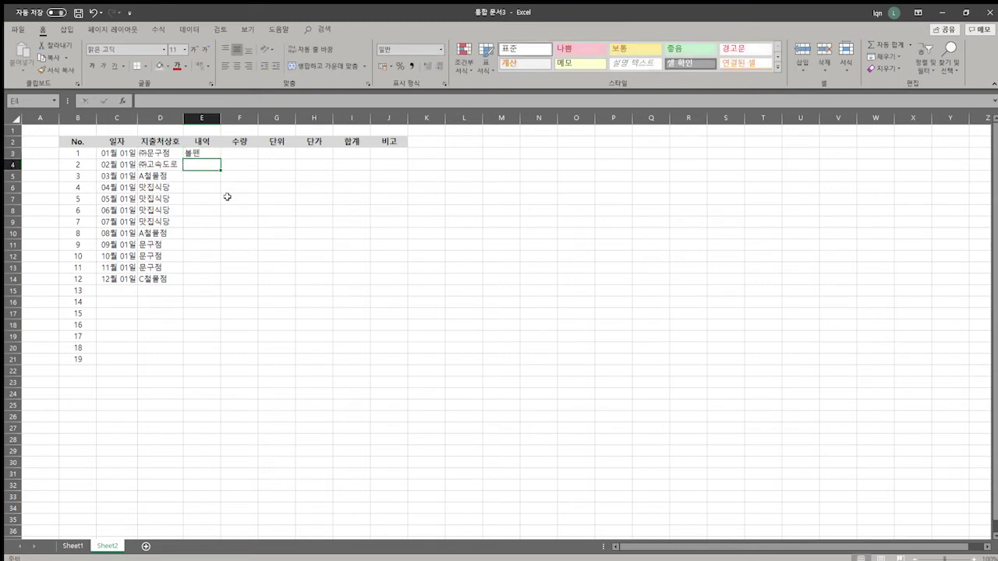
type("톨게이트비")
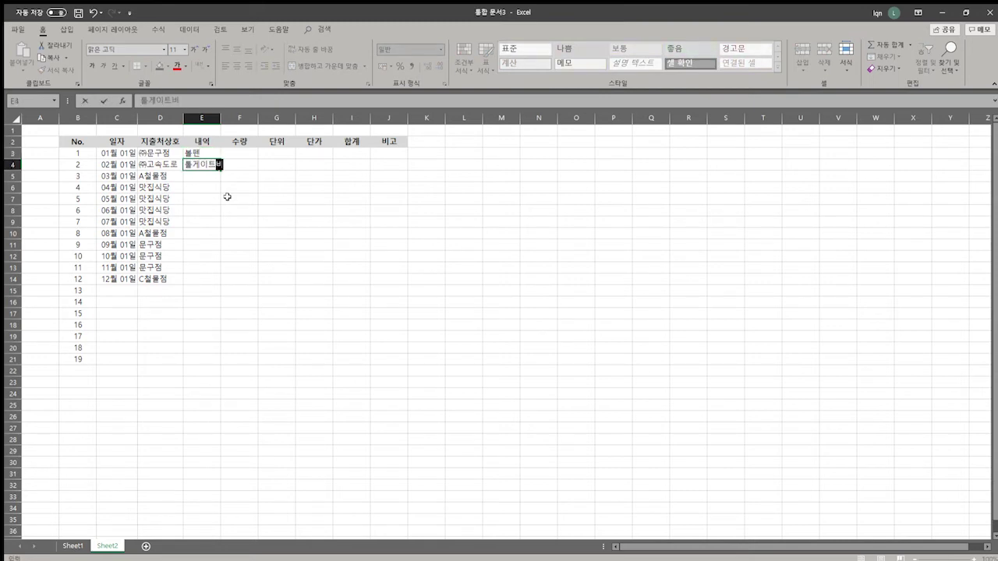
key("Return")
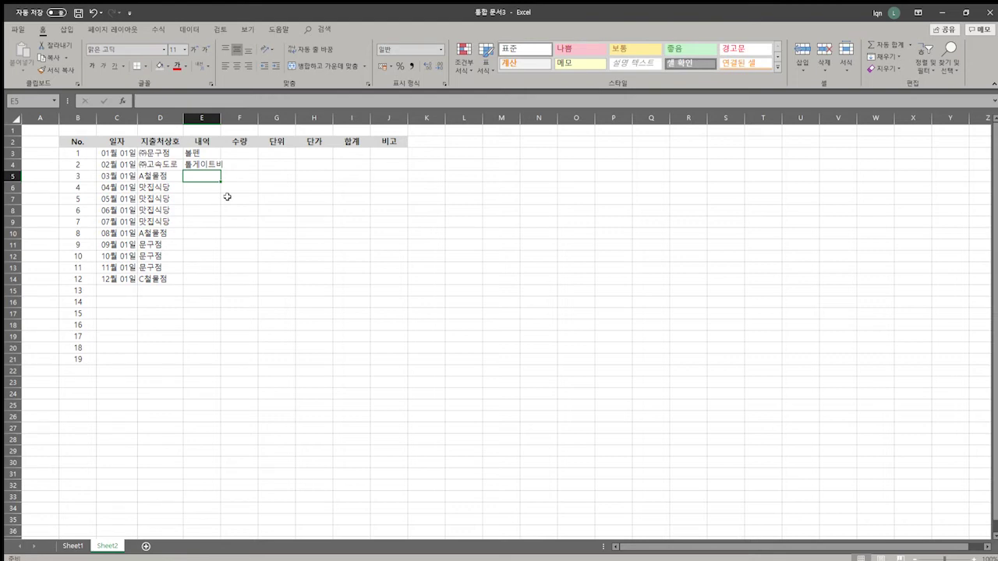
type("비품구매")
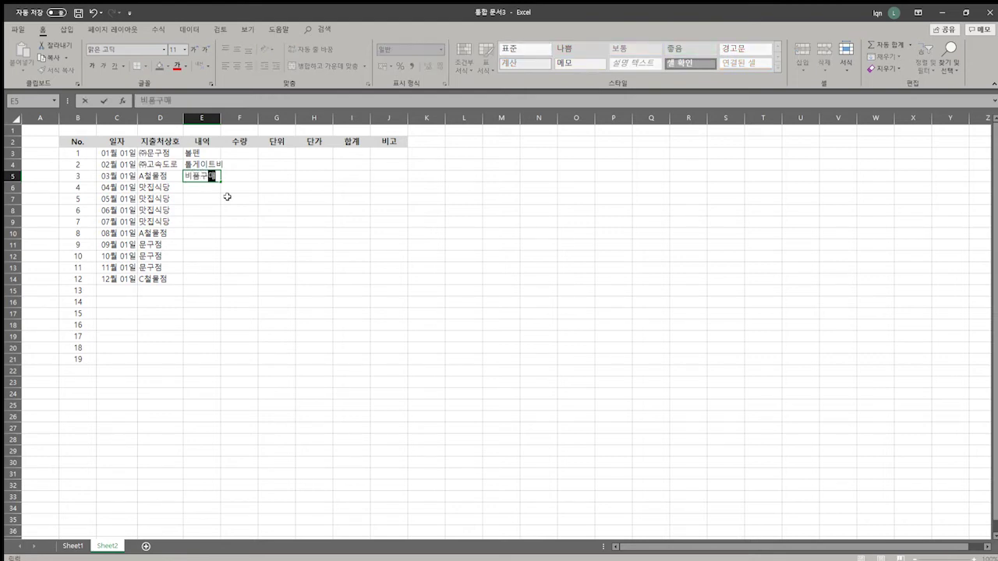
key("Return")
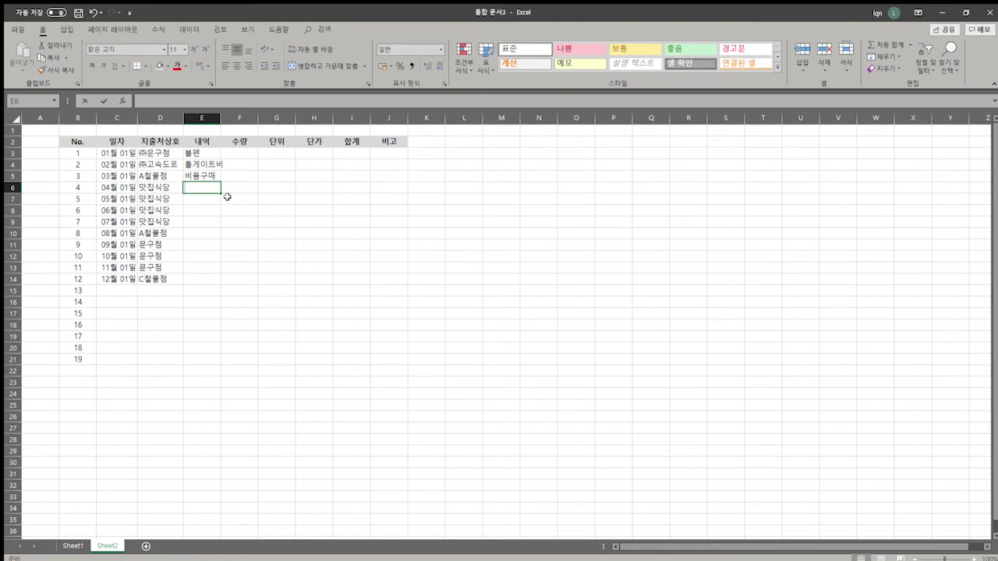
- Enter 중식 as the item detail in E6 and copy it into E7:E9
type("중식")
key("Return")
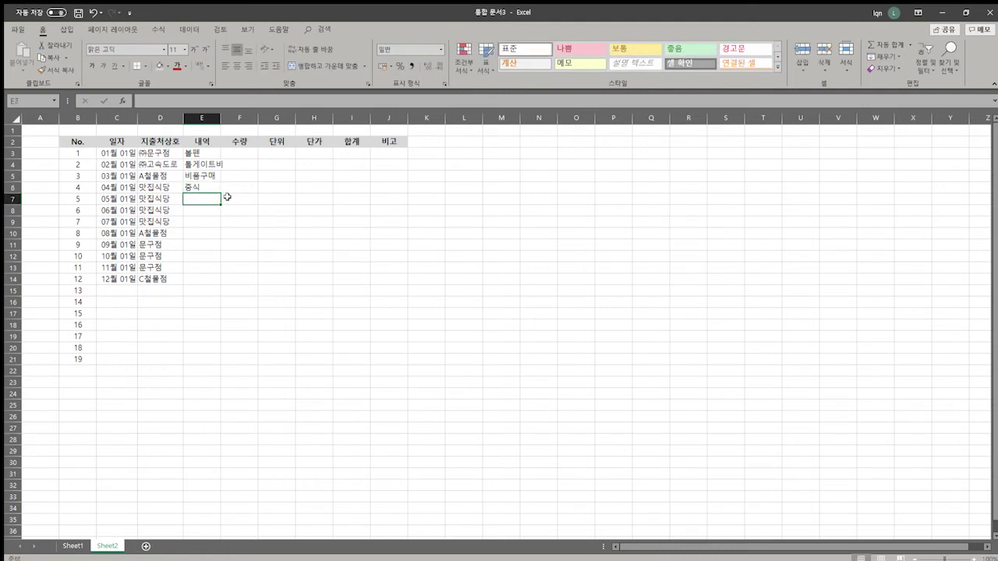
key("Up")
key("ctrl+c")
key("Down")
key("shift+Down")
key("shift+Down")
key("ctrl+v")
key("Down")
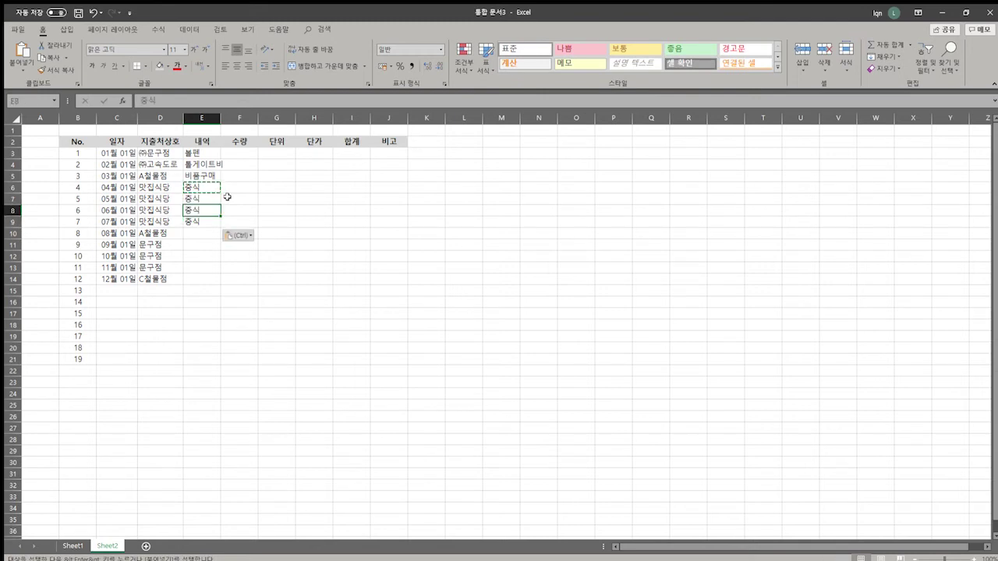
key("Down")
key("Down")
key("Escape")
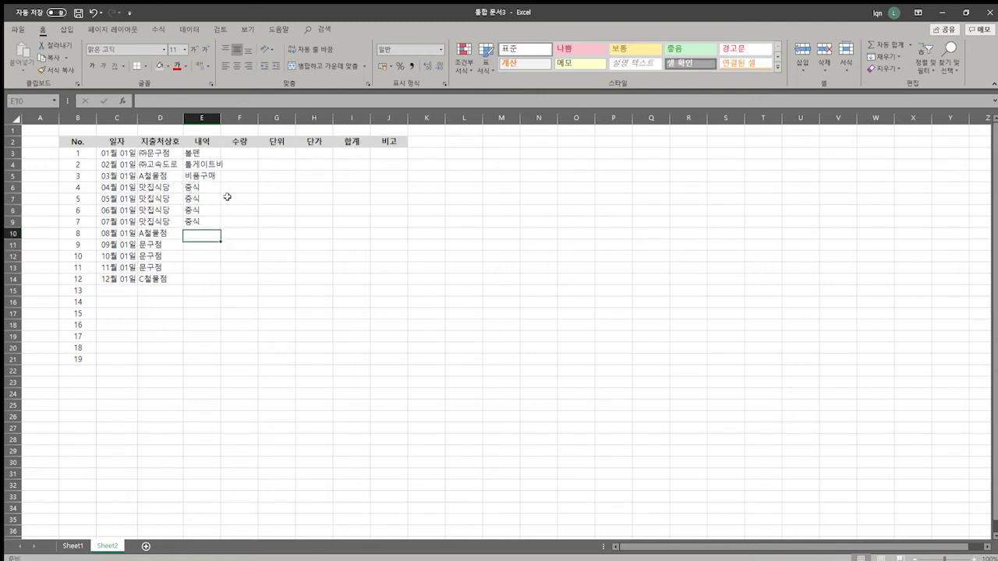
- Enter 비품구매, 연필, 볼펜, 전산용품 and 비품구매 in E10:E14 and auto-fit the width of column E
type("비품구매")
key("Return")
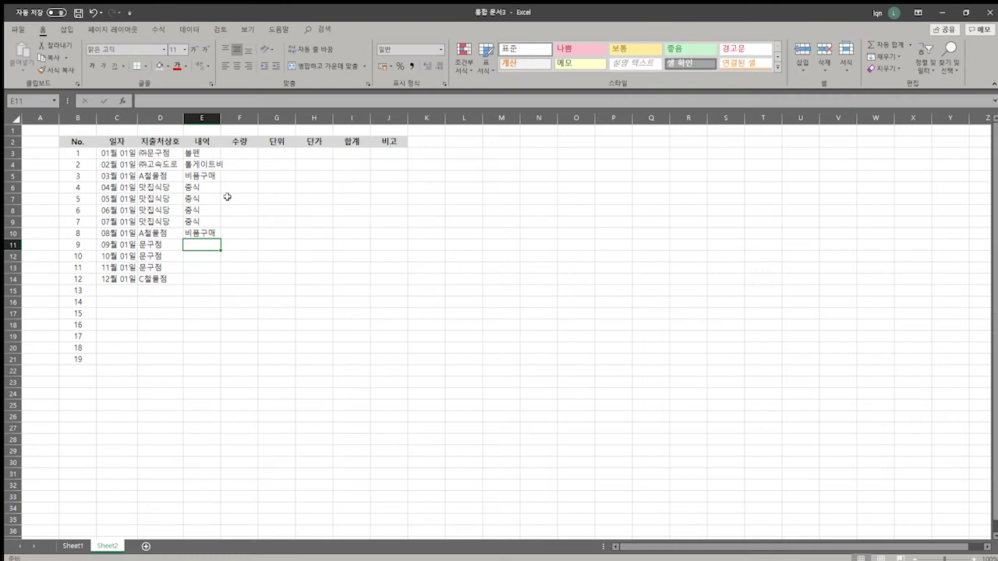
type("연필")
key("Return")
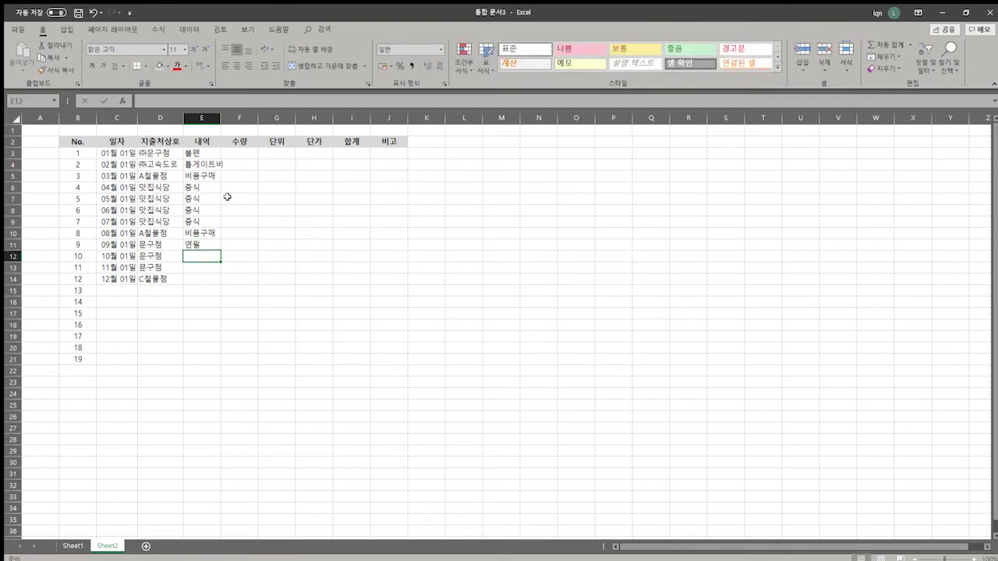
type("볼펜")
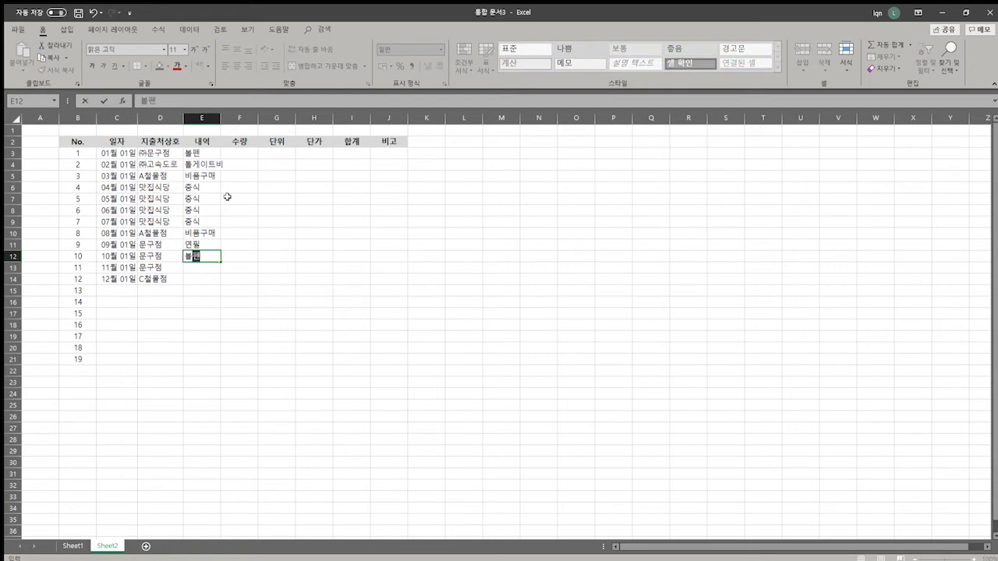
key("Return")
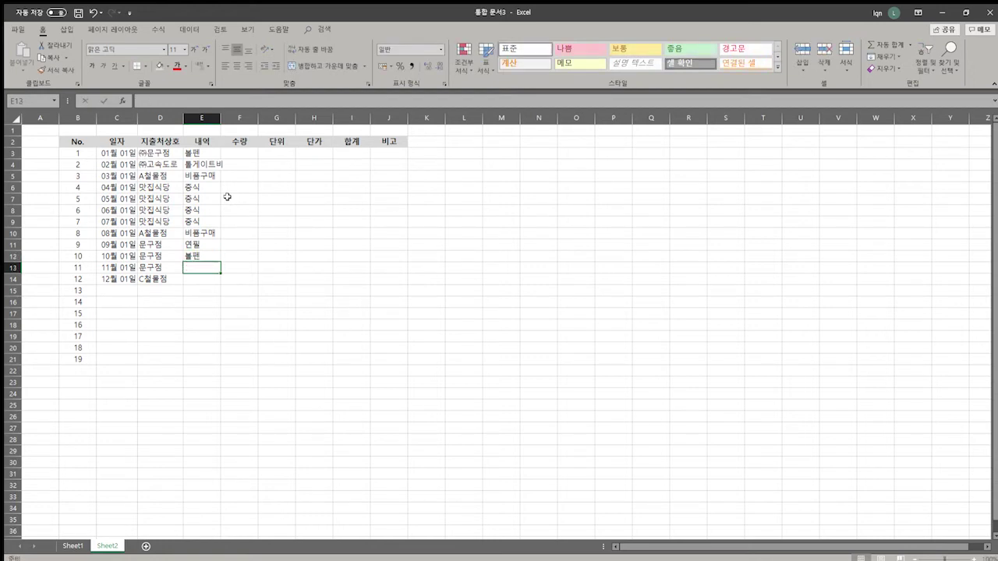
type("전산용품")
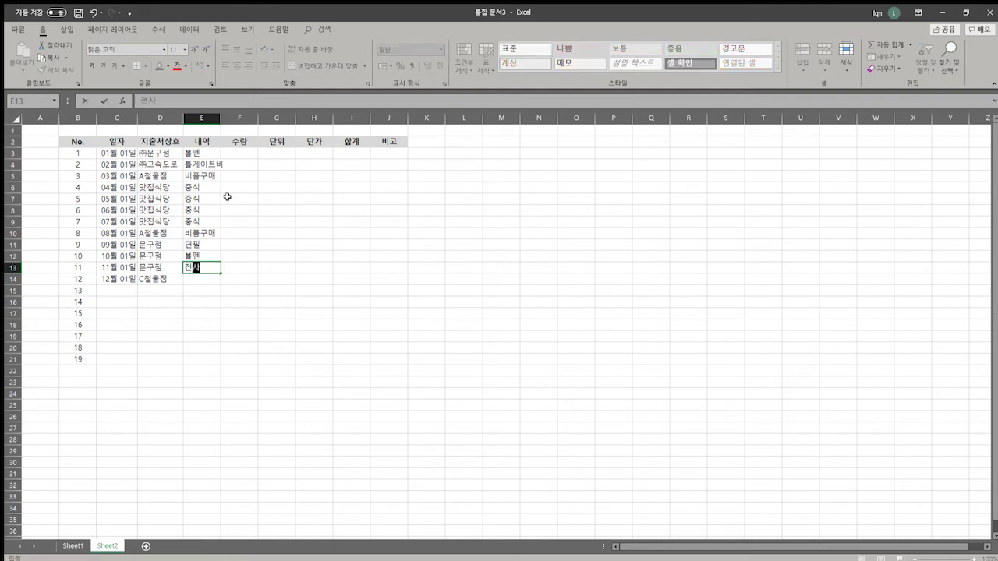
key("Return")
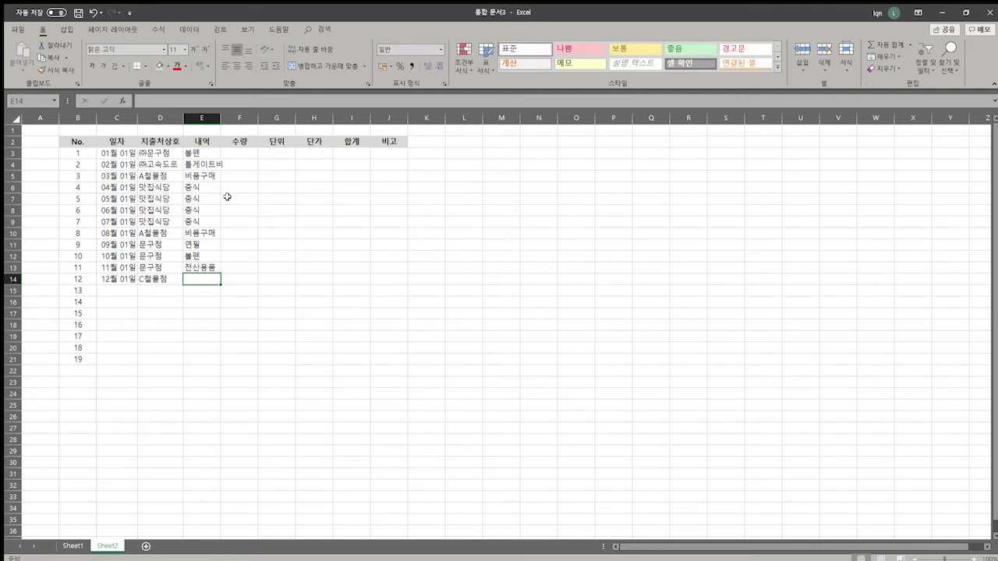
type("비품구매")
key("Return")
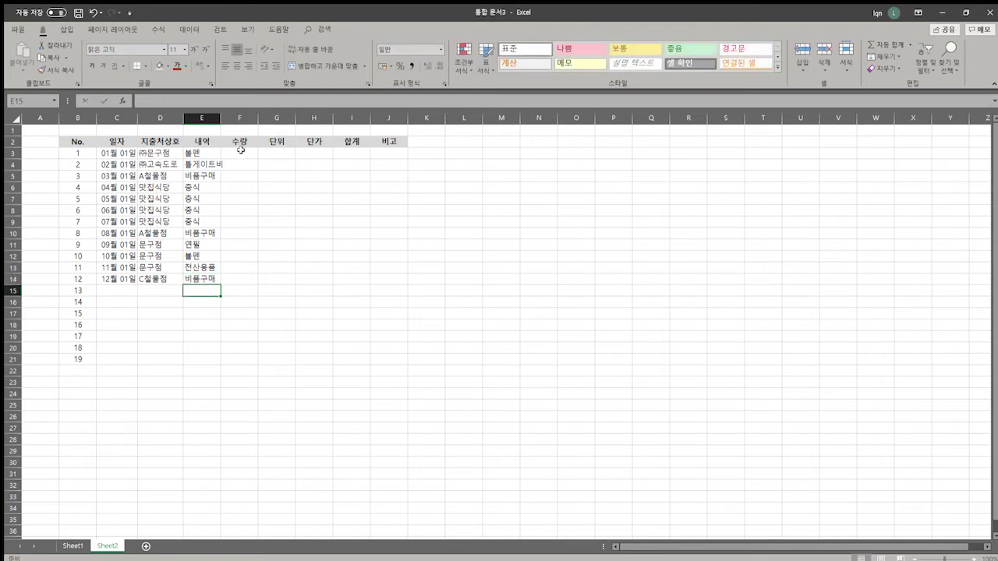
double_click(220, 120)
- Enter the quantities 1, 2, 5 and 3 in F3:F6
left_click(255, 153)
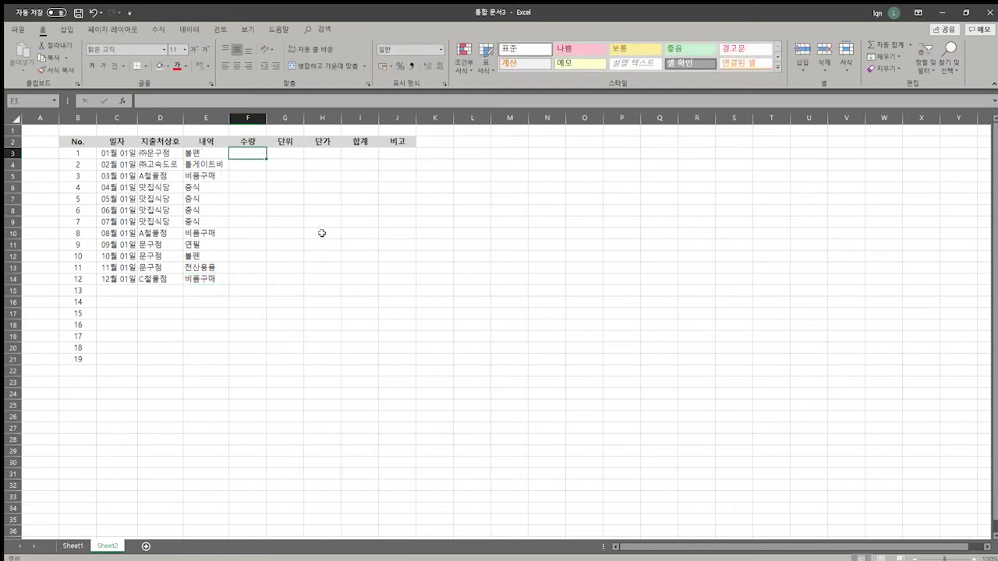
type("1")
left_click(257, 221)
left_click(253, 169)
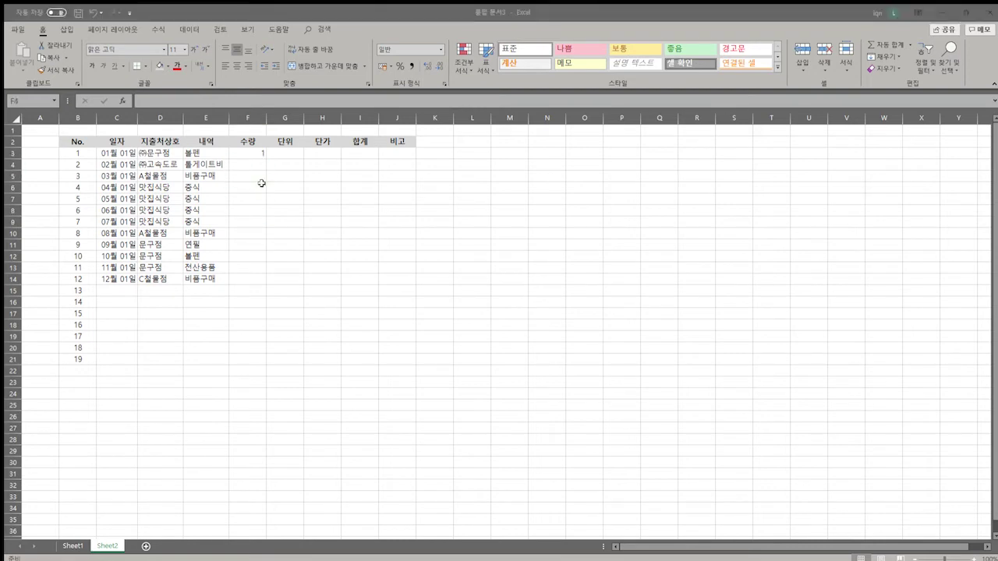
type("2")
key("Return")
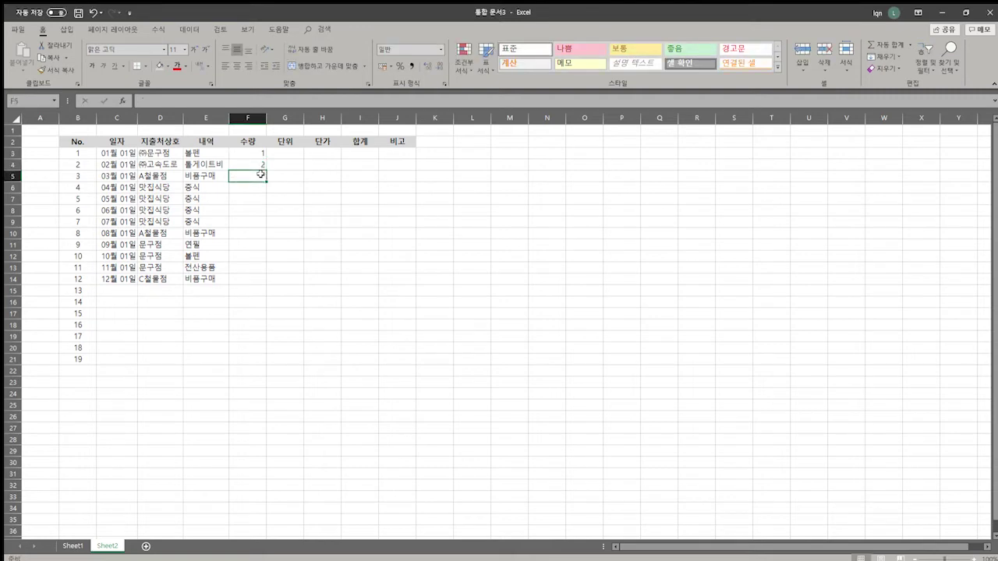
key("Return")
type("3")
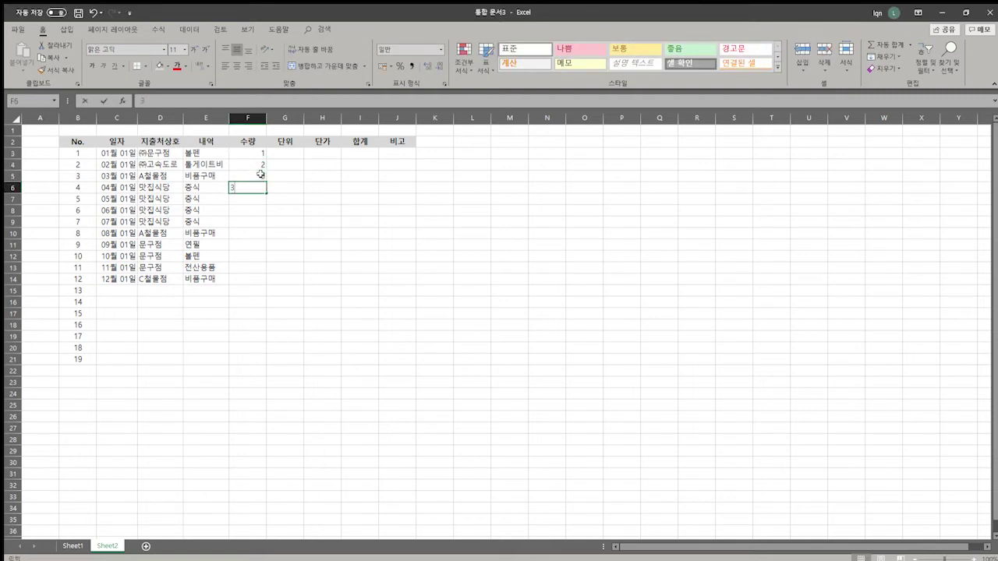
key("Return")
- Copy the quantities from F3:F6 into F7:F10 and F11:F14
left_click_drag(261, 153, 258, 257)
key("ctrl+c")
key("ctrl+v")
left_click(253, 246)
key("ctrl+v")
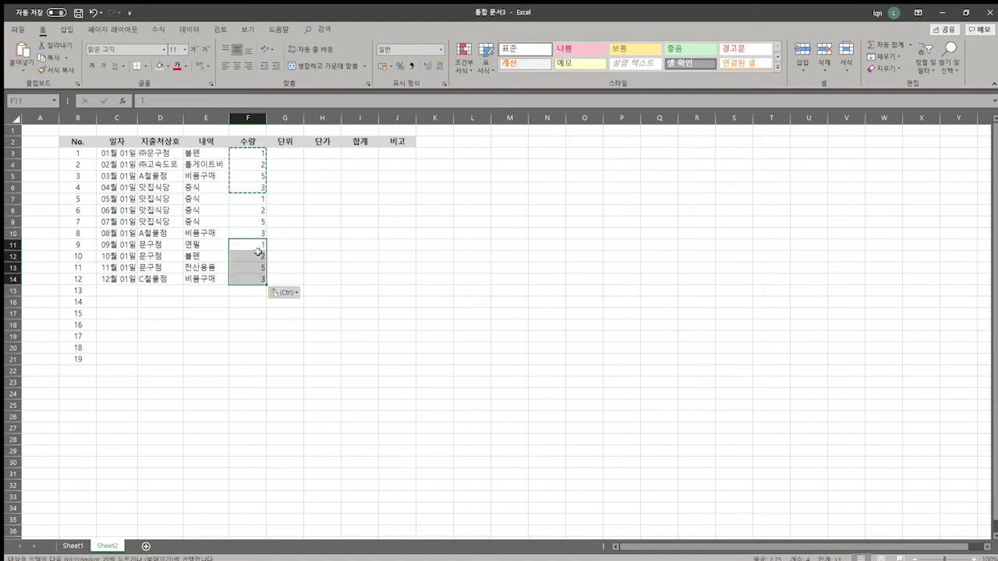
left_click(260, 256)
key("Escape")
left_click(260, 233)
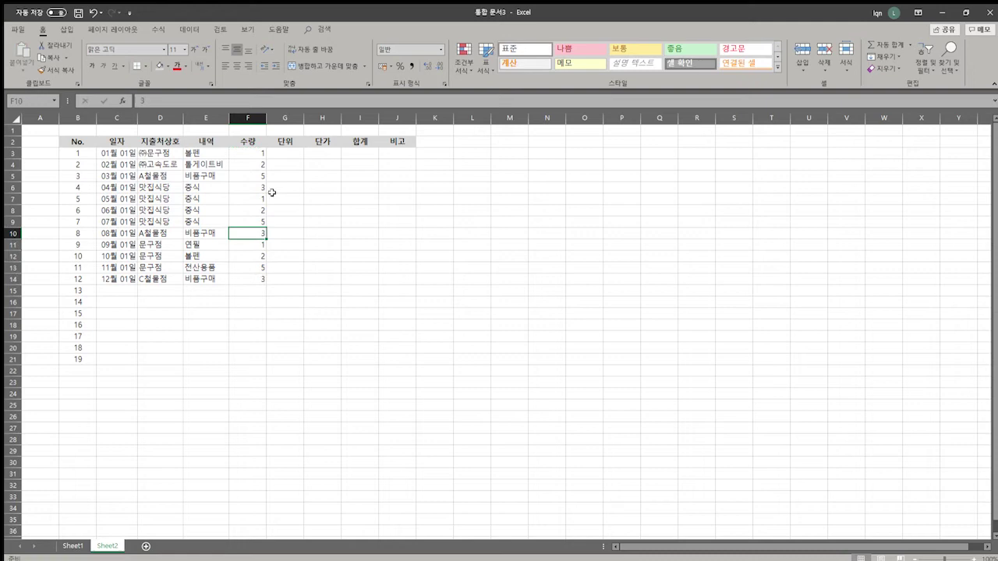
- Enter EA as the unit in G3 and copy it into G4:G14
left_click(290, 153)
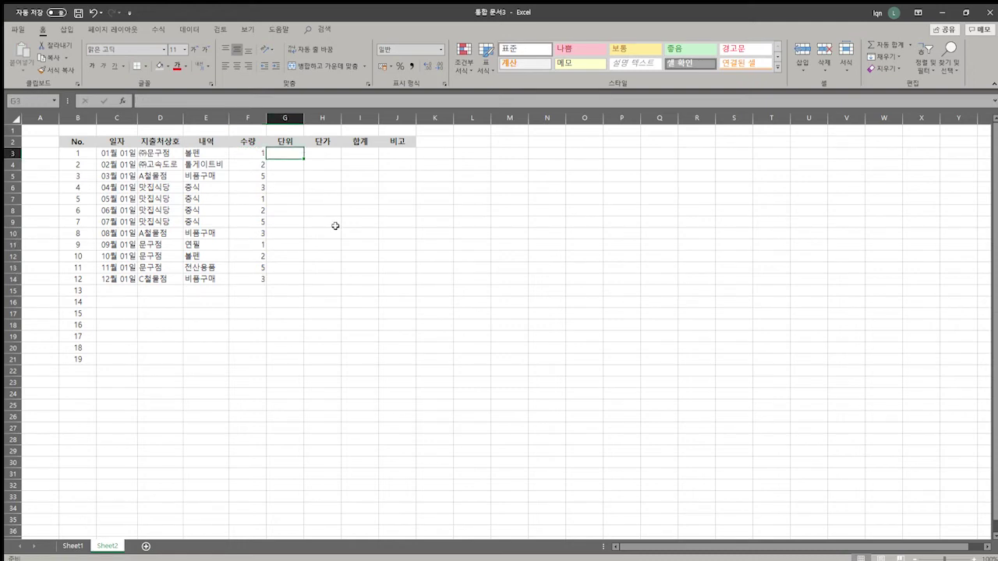
type("EA")
key("Return")
key("Up")
key("ctrl+c")
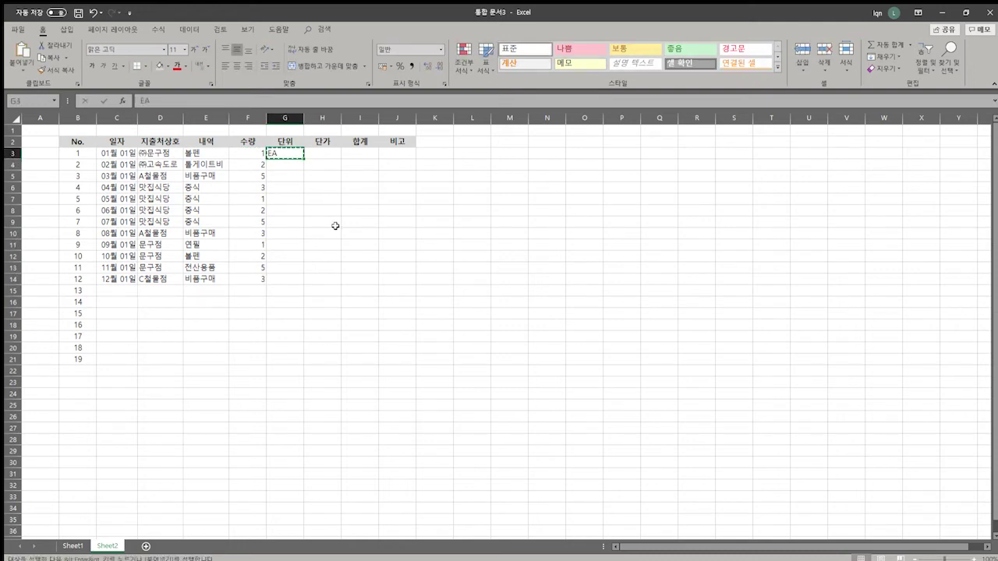
key("Down")
key("shift+Down")
key("shift+Down")
key("shift+Down")
key("shift+Down")
key("shift+Down")
key("shift+Down")
key("shift+Down")
key("shift+Down")
key("shift+Down")
key("shift+Down")
key("ctrl+v")
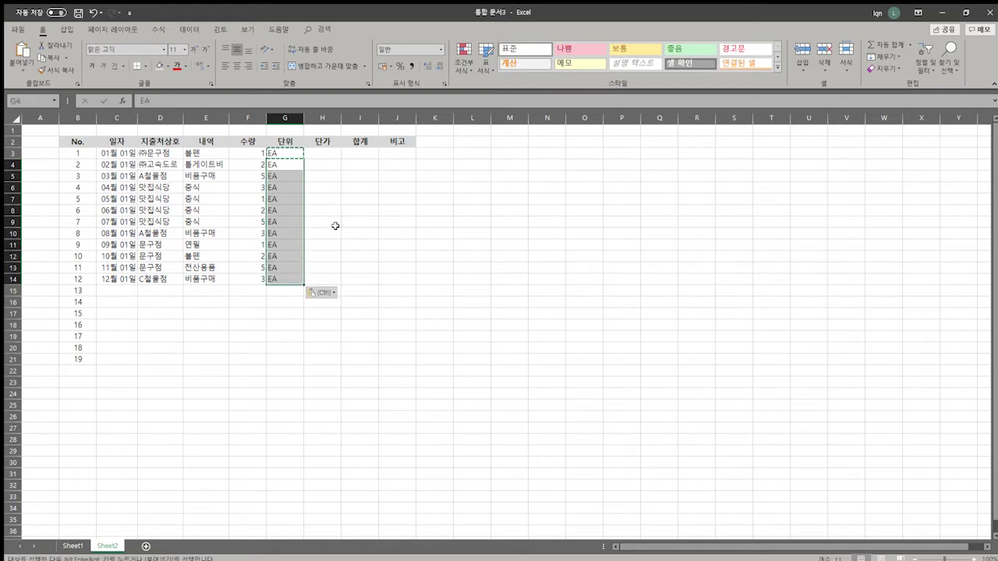
key("Escape")
- Change the unit in G3 to PCS and copy it into G12 for the other 볼펜 row
key("Up")
type("PCS")
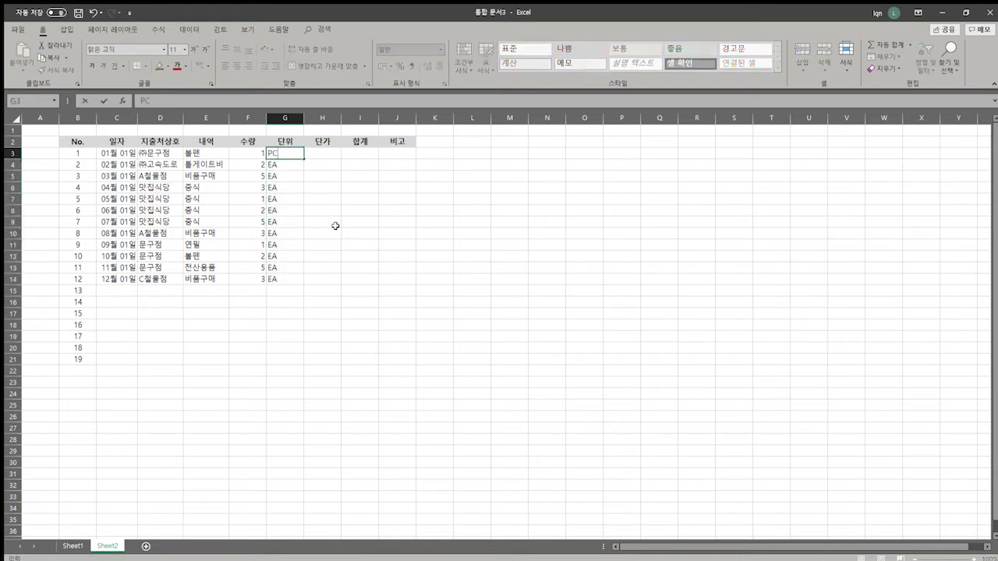
key("Return")
key("Up")
key("ctrl+c")
key("Down")
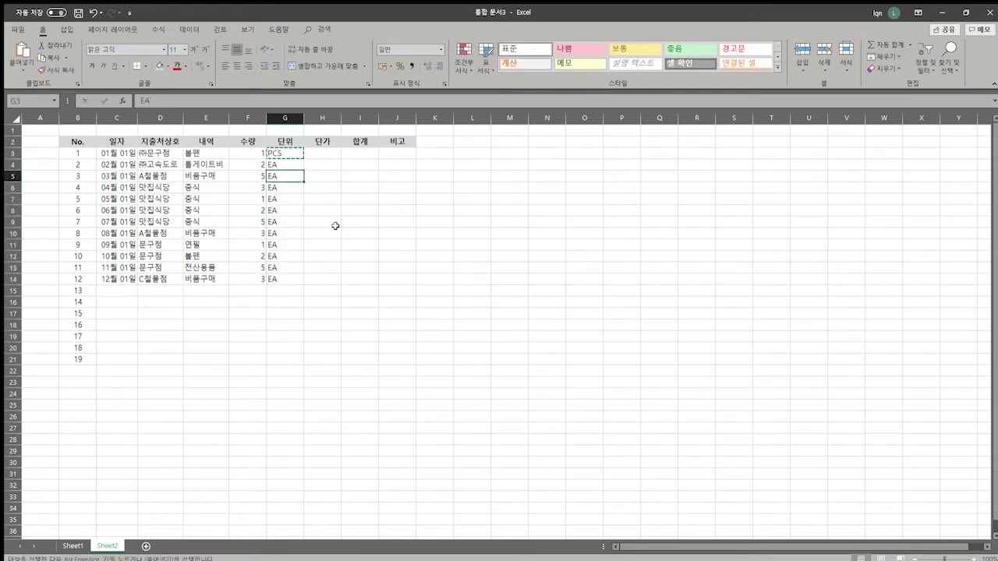
key("Down")
key("Down")
key("Down")
key("Down")
key("Down")
key("Down")
key("Down")
key("Down")
key("ctrl+v")
key("Down")
key("Down")
key("Escape")
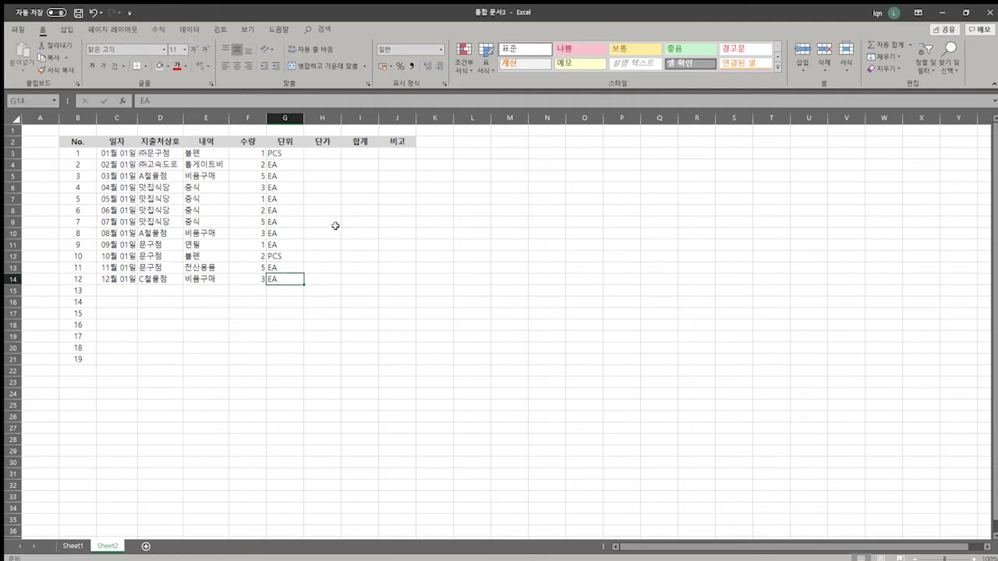
- Copy the unit PCS from G12 into G11 for the 연필 row
key("Up")
key("Up")
key("ctrl+c")
key("Up")
key("ctrl+v")
key("Escape")
- Enter 1000 as the unit price in H3
key("Up")
key("Up")
key("Up")
key("Up")
key("Up")
key("Up")
key("Up")
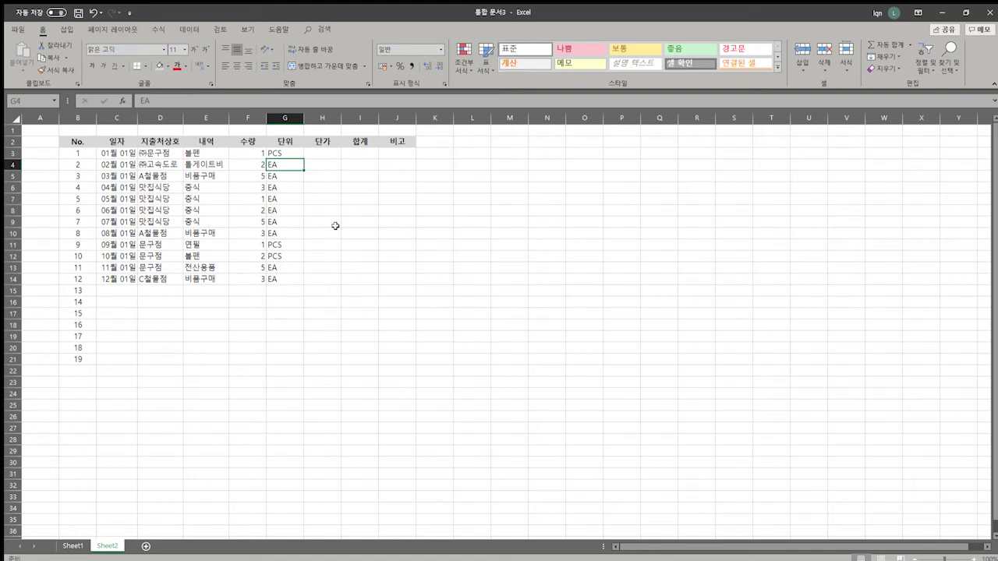
key("Right")
key("Up")
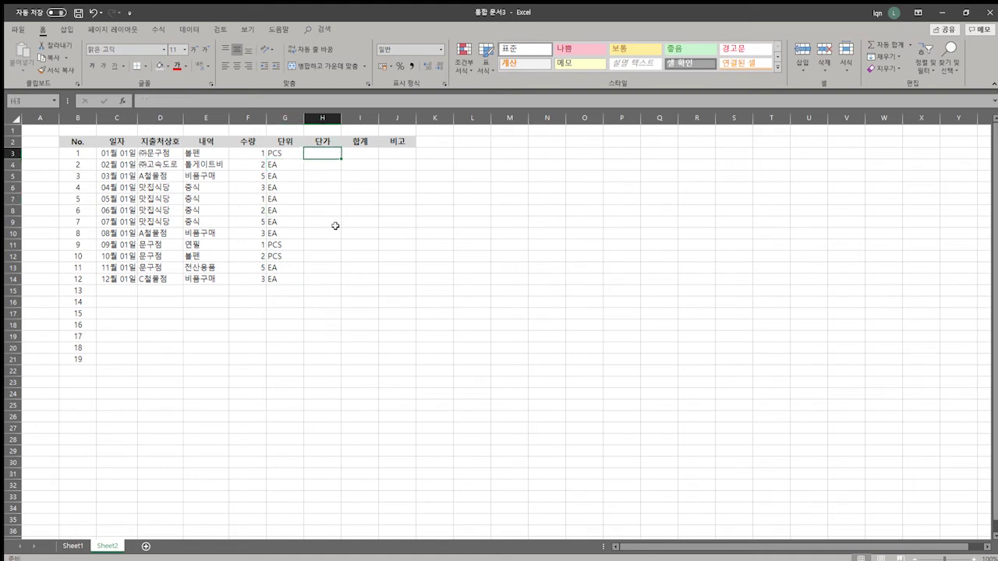
type("200")
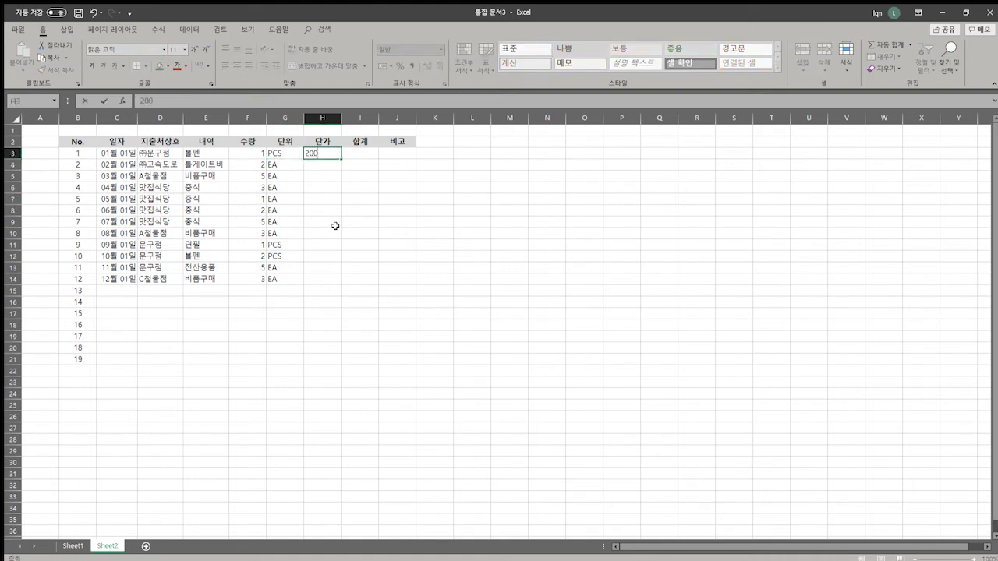
key("BackSpace")
key("BackSpace")
type("1000")
key("Return")
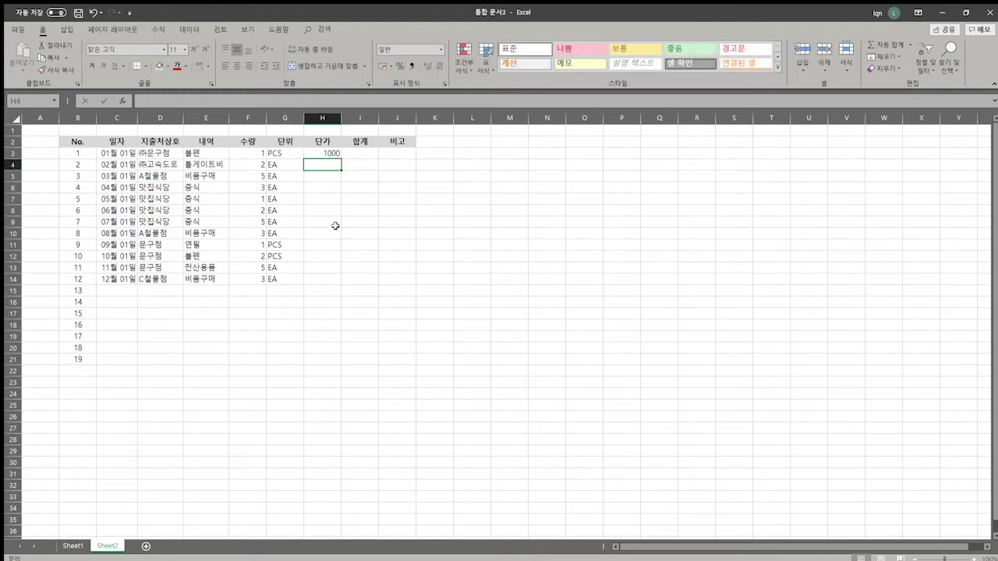
- Copy the unit price from H3 into H12 for the other 볼펜 row
left_click(325, 153)
key("ctrl+c")
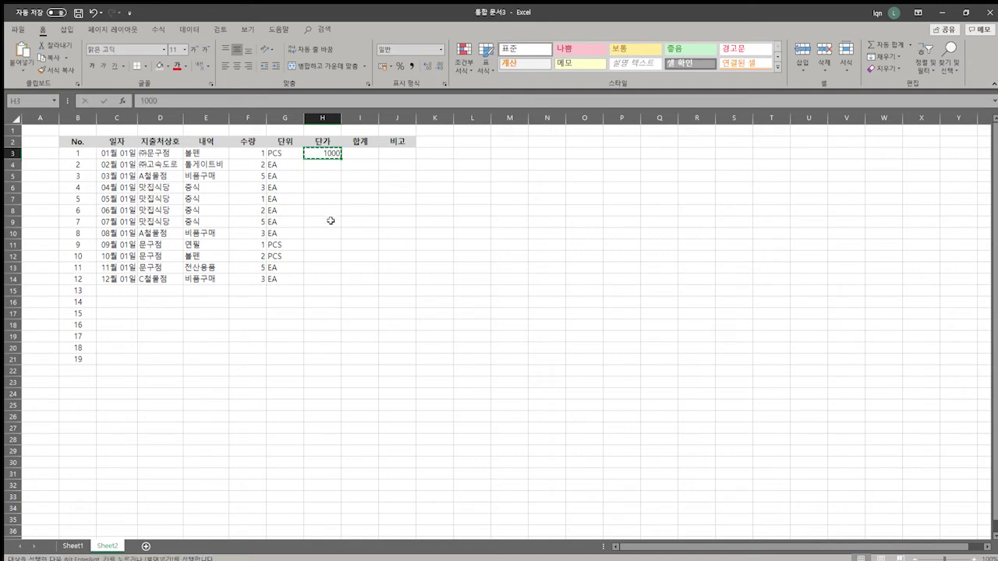
left_click(321, 254)
key("ctrl+v")
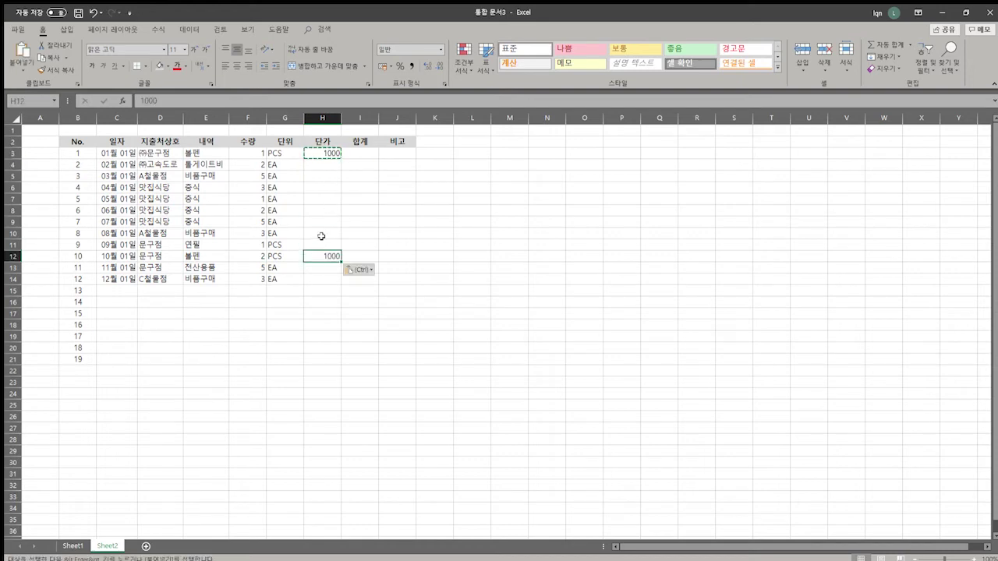
- Enter 15000 as the unit price in H4 for the 톨게이트비 row
key("Escape")
left_click(327, 164)
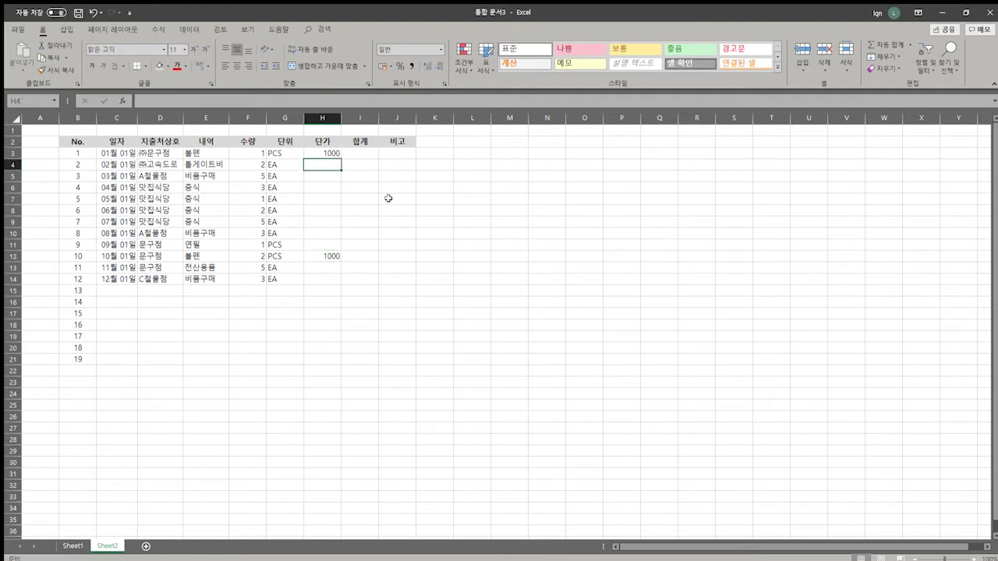
type("15000")
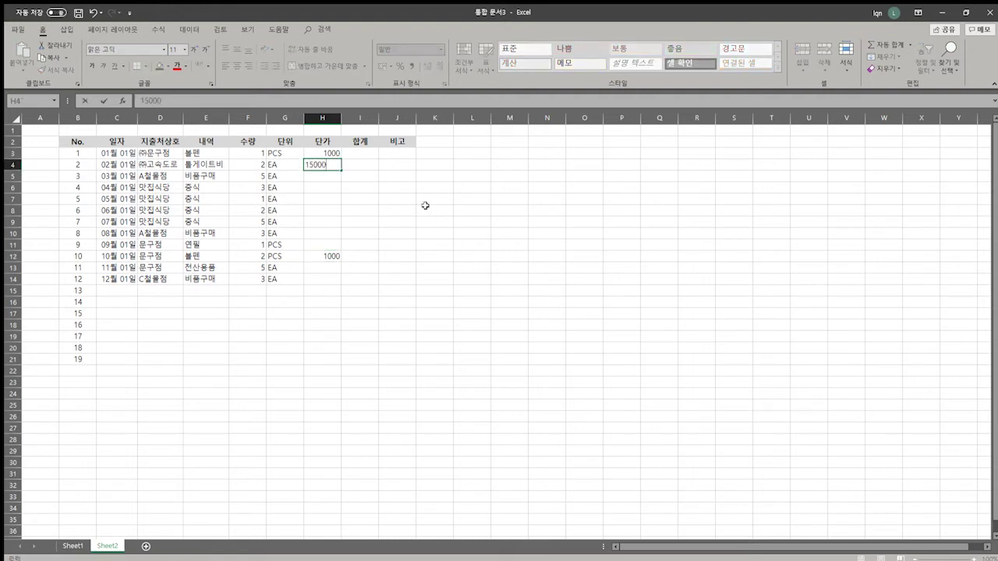
key("Return")
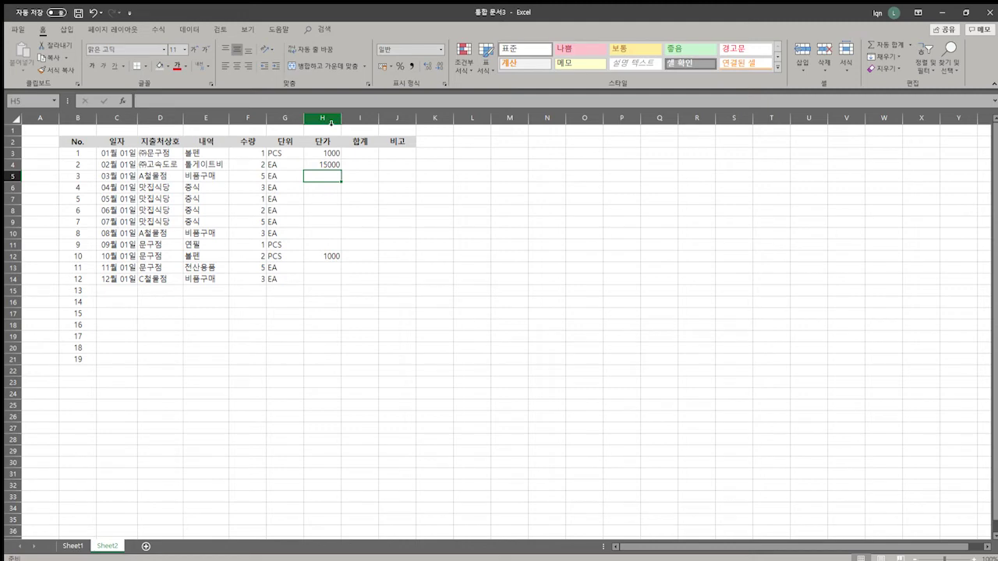
- Apply the comma thousands-separator format to the entire unit price column H
left_click(330, 122)
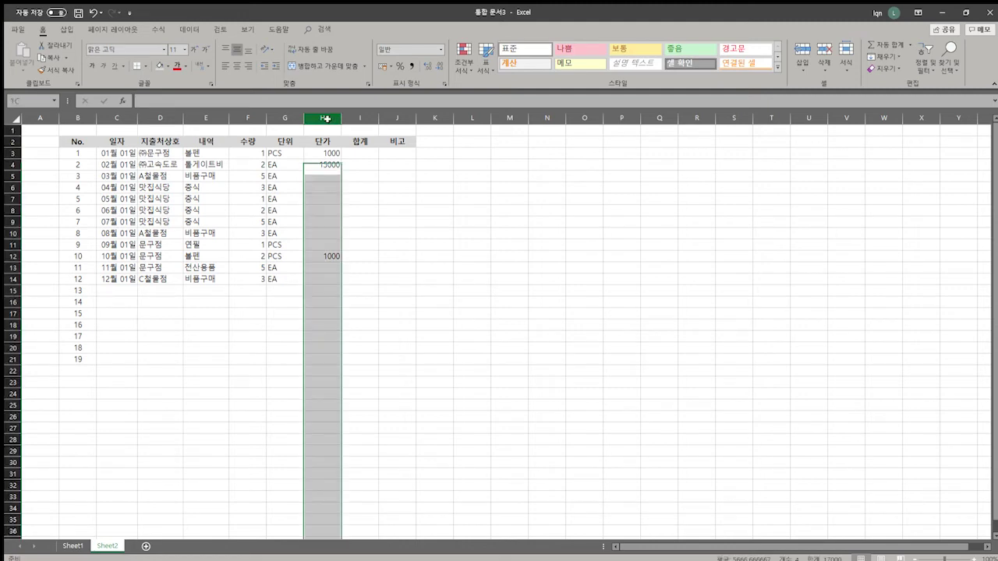
left_click(329, 185)
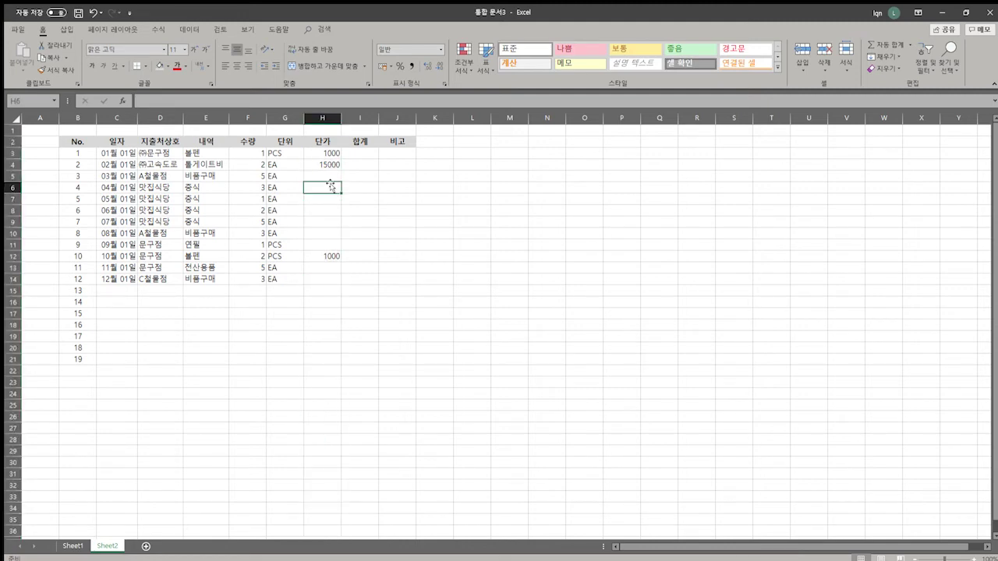
key("shift+space")
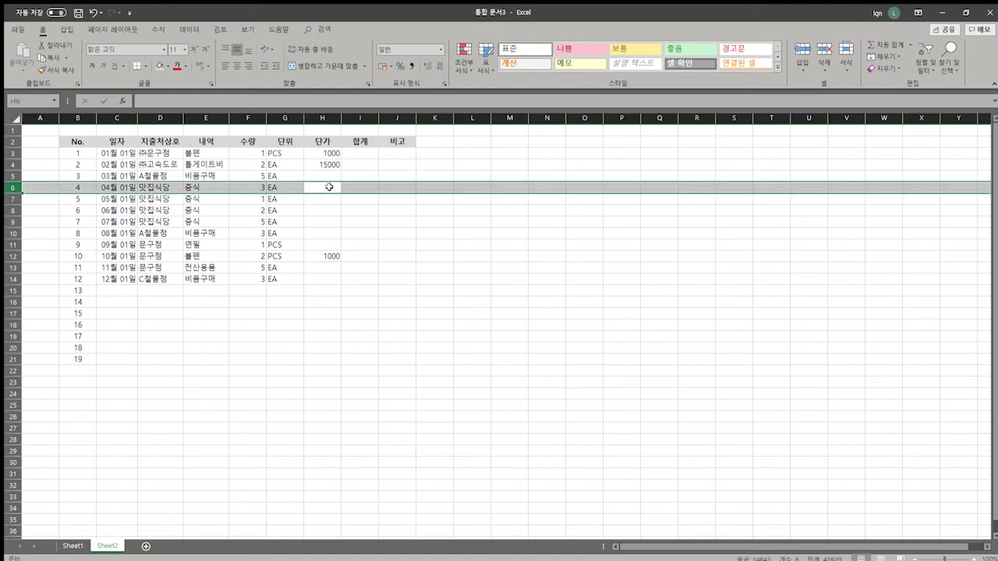
left_click(329, 187)
key("ctrl+space")
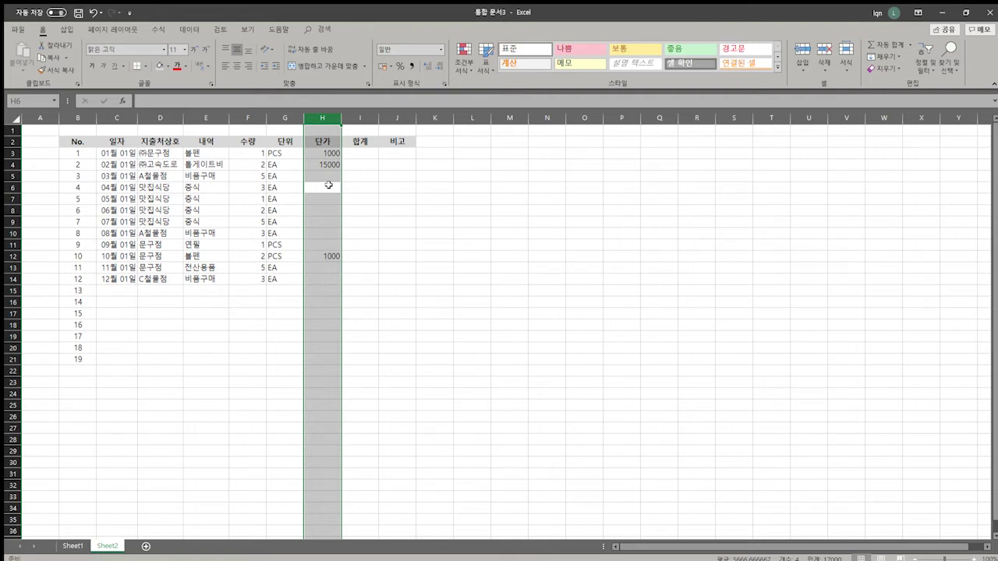
left_click(411, 67)
left_click(316, 190)
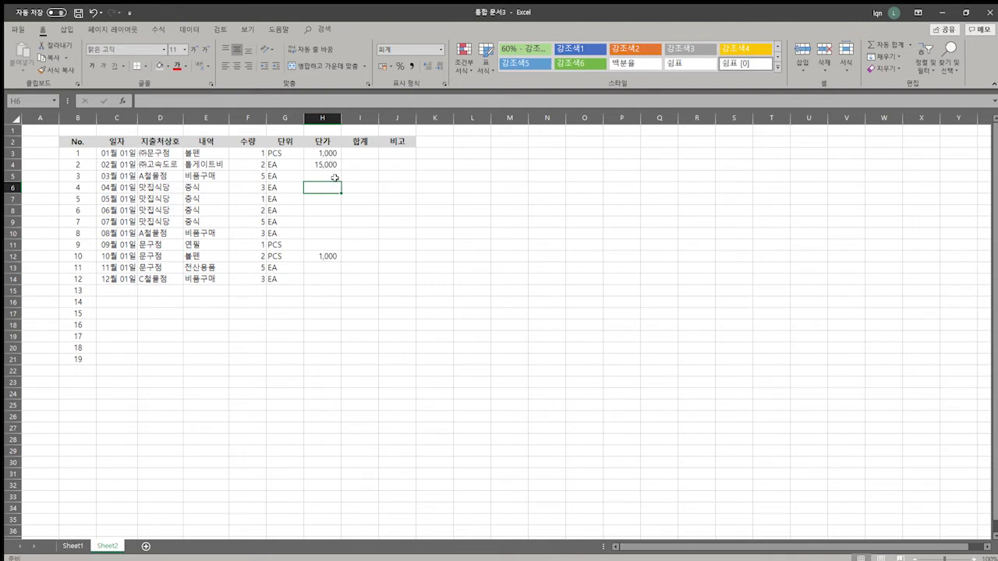
- Enter the unit prices 20000 in H5 and 8000 in H6
left_click(335, 176)
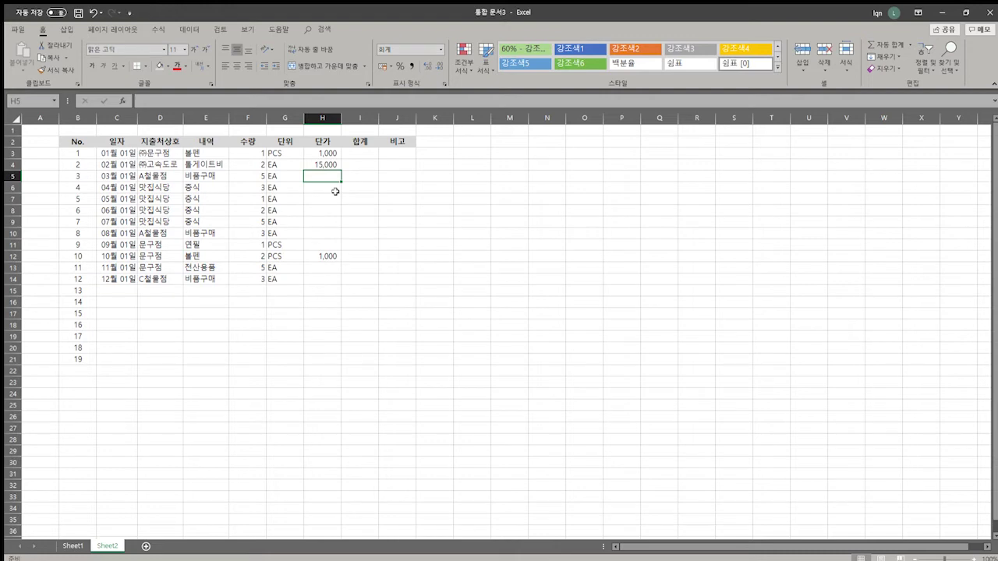
type("20,00")
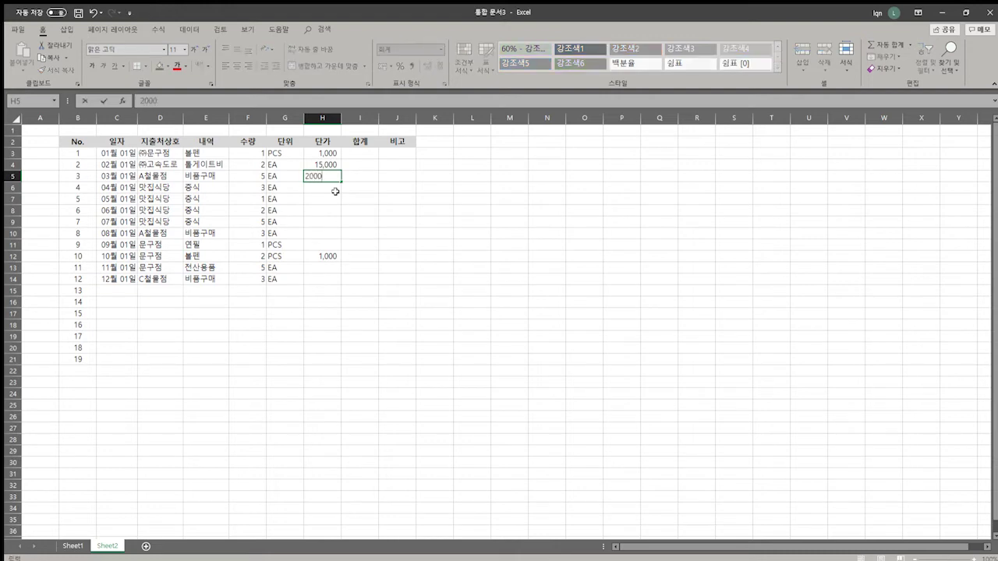
type("0")
key("Return")
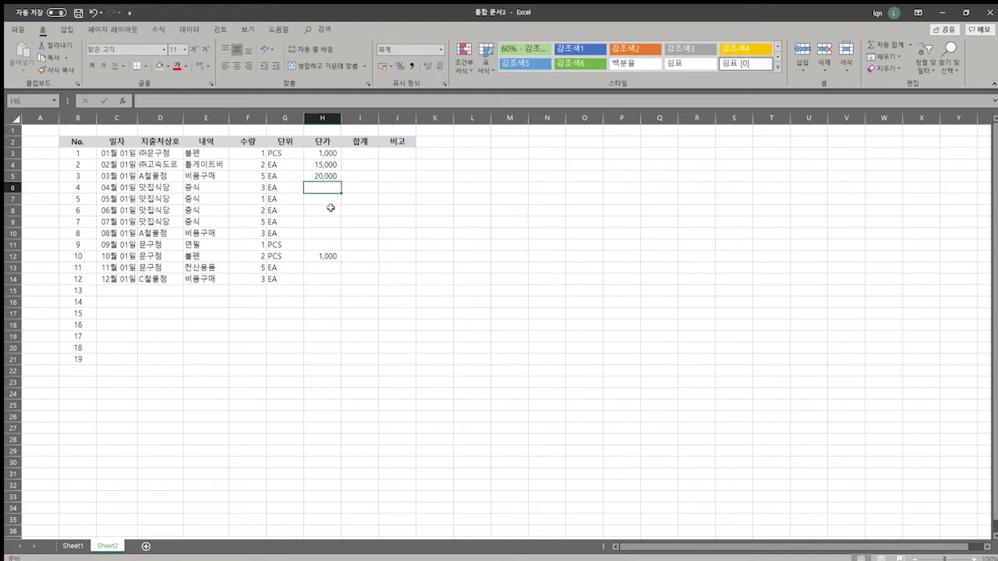
type("8000")
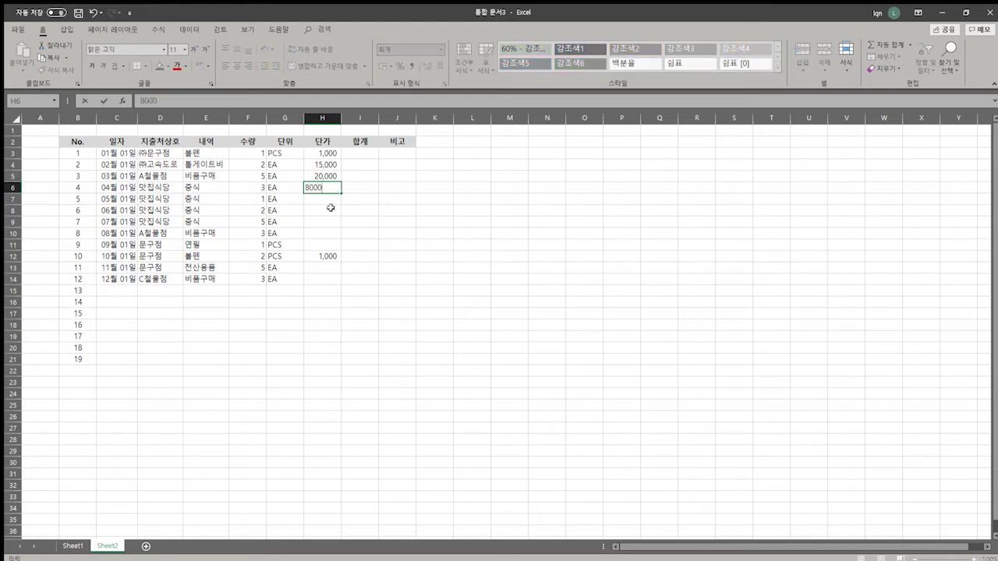
key("Return")
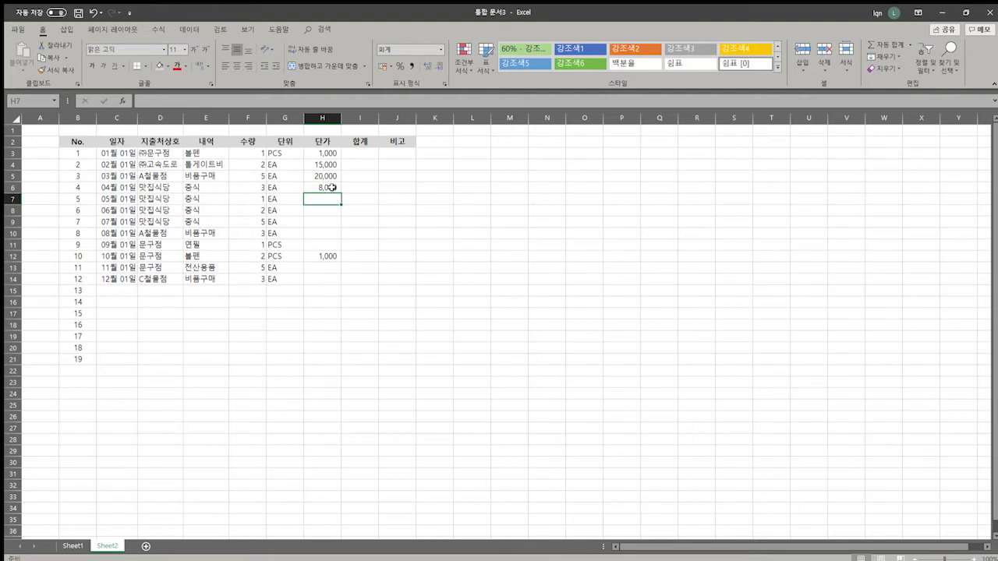
- Copy the unit price from H6 into H7:H9 for the other 중식 rows
left_click(327, 189)
key("ctrl+c")
left_click(330, 198)
left_click_drag(328, 220, 328, 221)
key("ctrl+v")
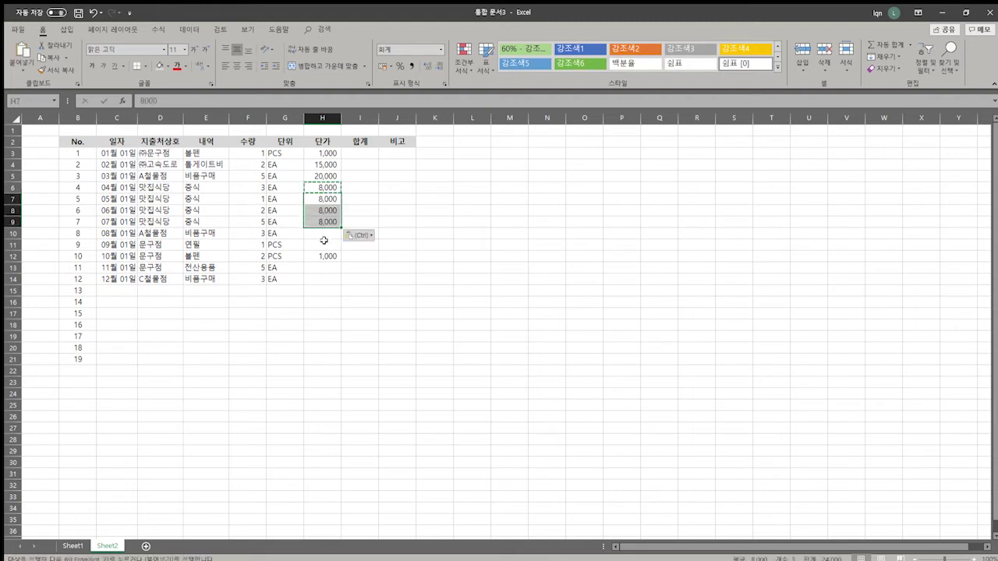
- Enter the unit prices 100000 in H10 and 500 in H11
left_click(323, 234)
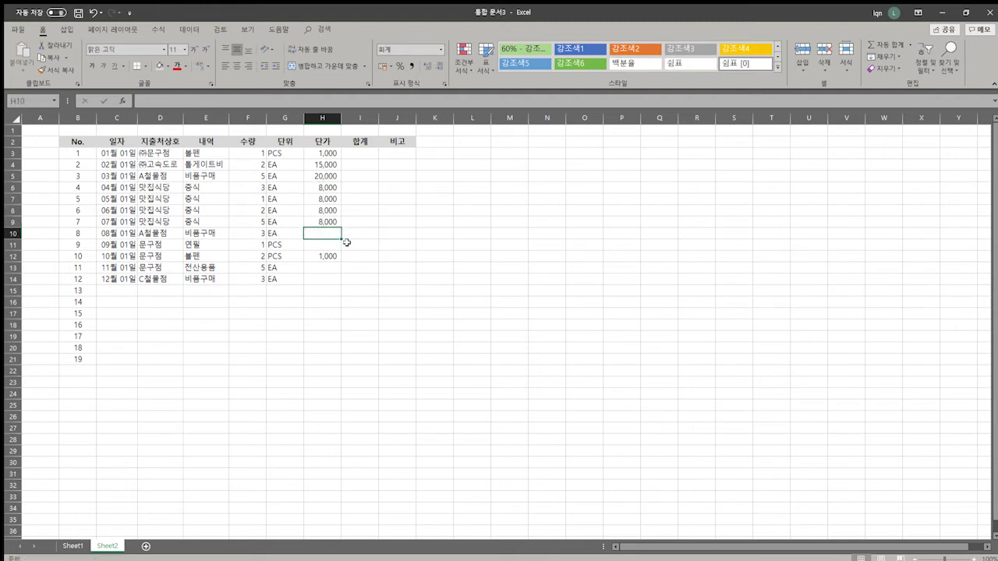
type("100,00")
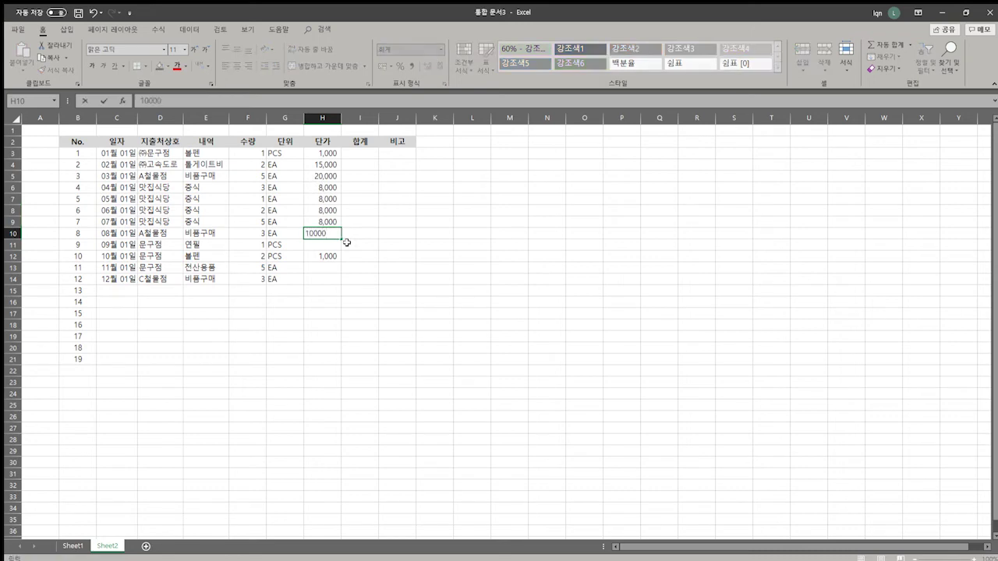
type("0")
key("Return")
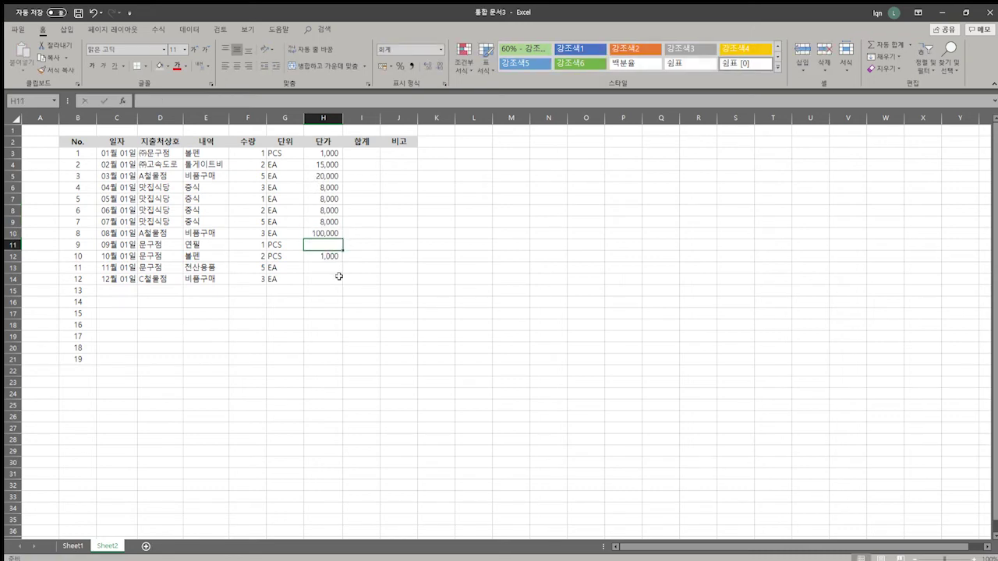
type("500")
key("Return")
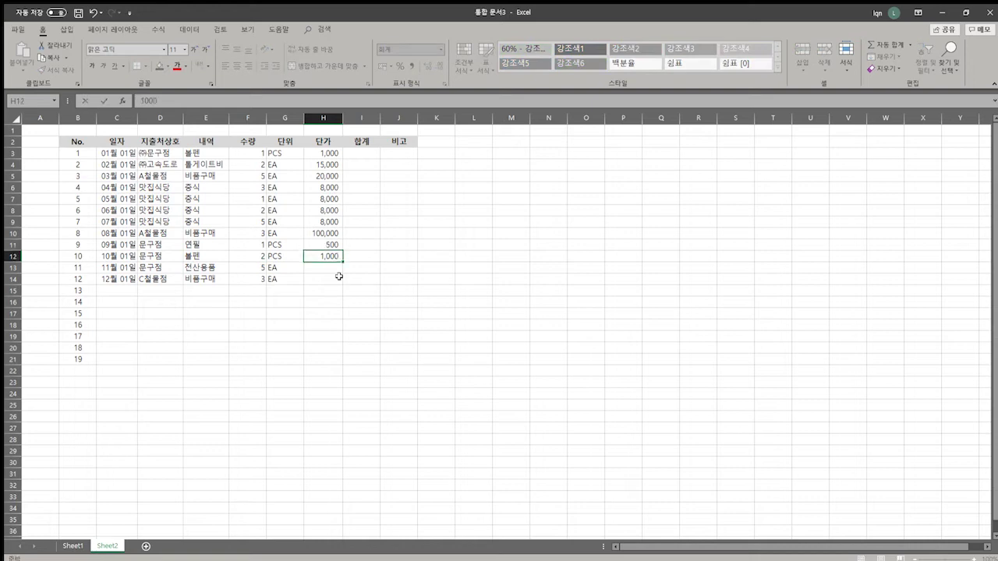
- Enter the unit prices 40000 in H13 and 25000 in H14
key("Return")
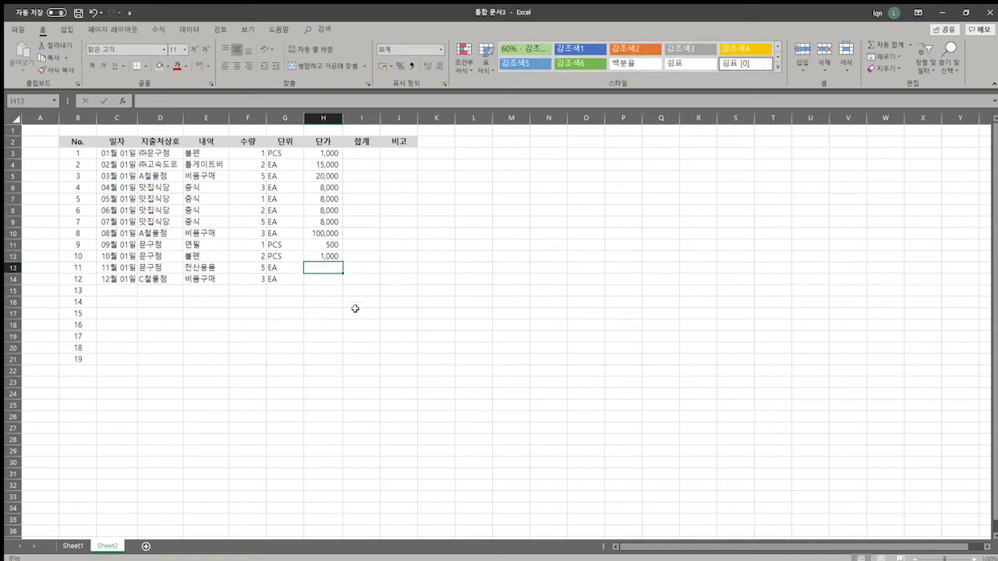
type("40000")
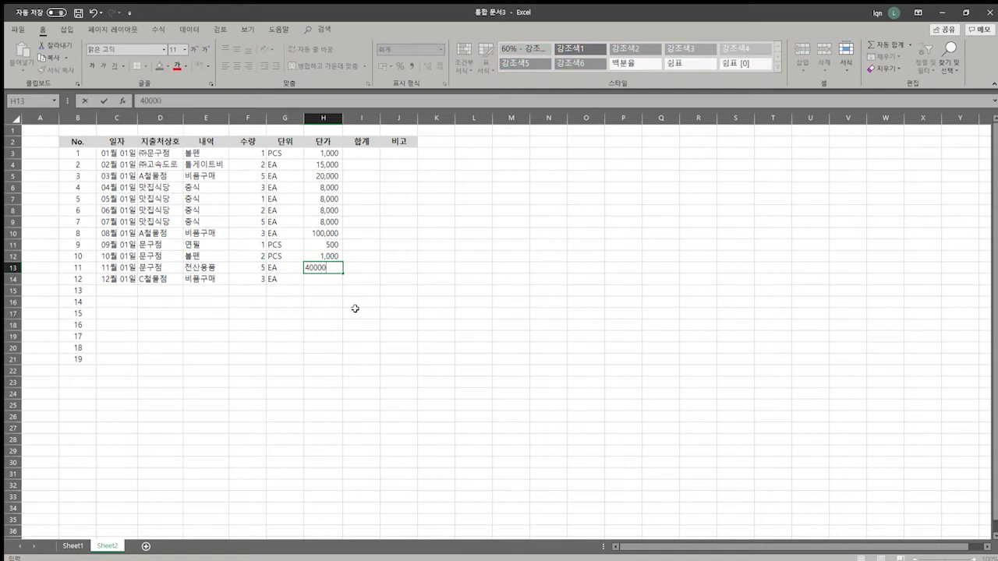
key("Return")
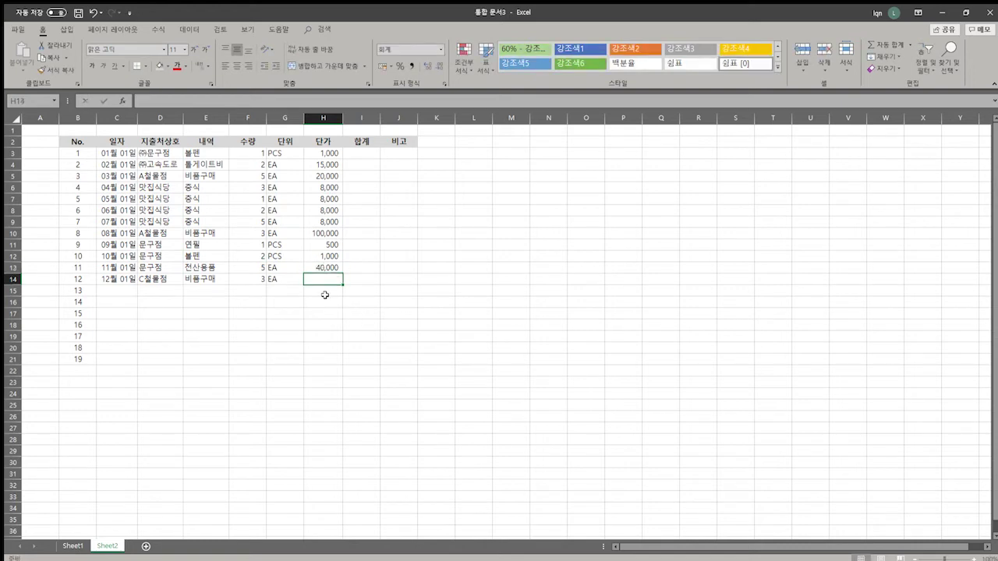
type("25000")
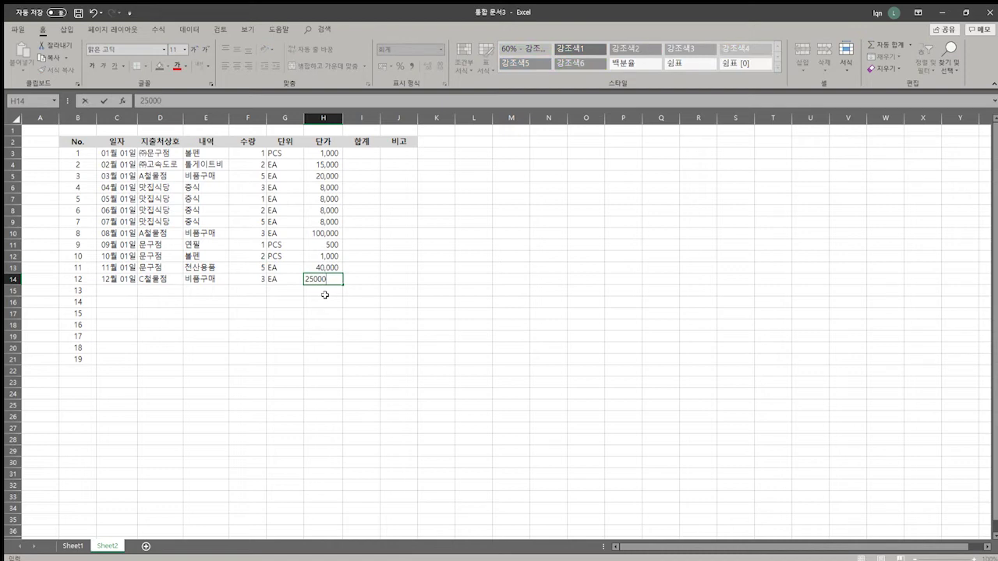
key("Return")
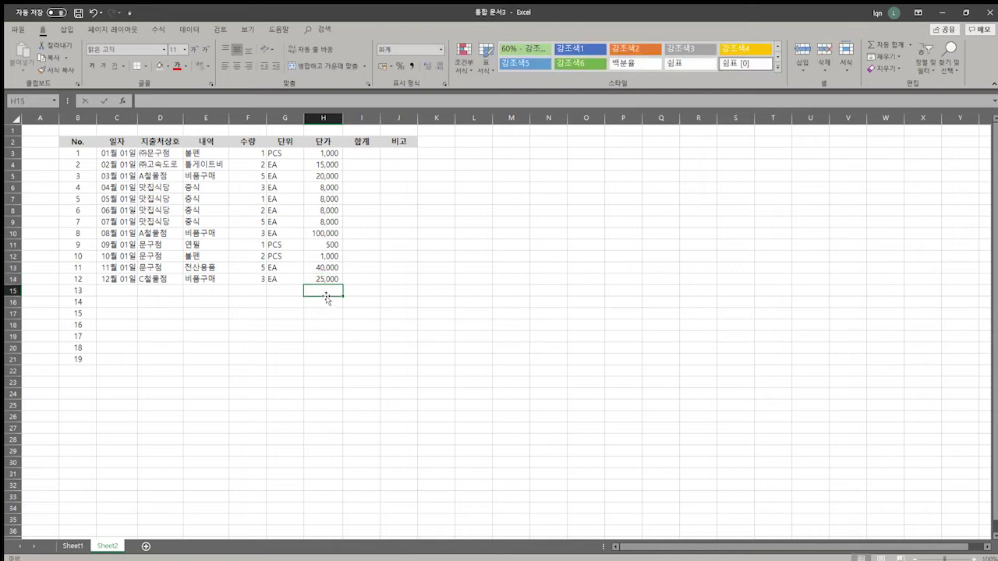
- Enter the formula =F3*H3 in I3 to multiply quantity by unit price for the 합계 column
left_click(363, 153)
type("=")
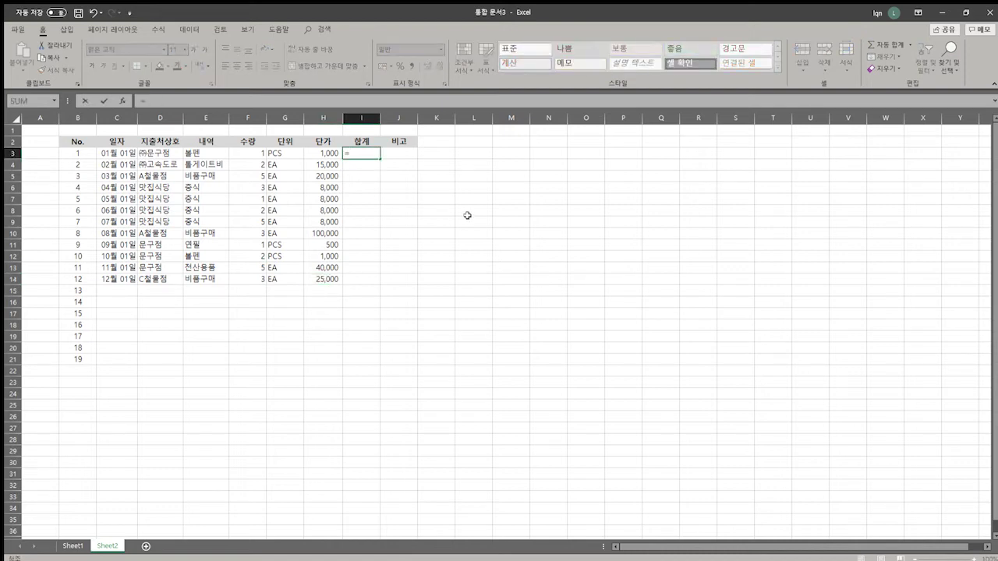
key("Left")
key("Left")
key("Left")
type("*")
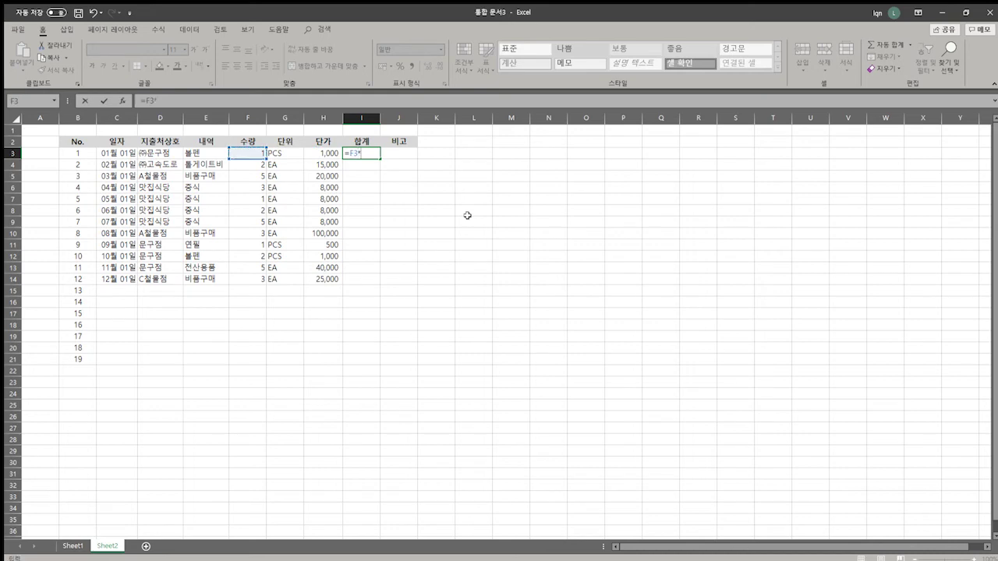
key("Left")
key("Return")
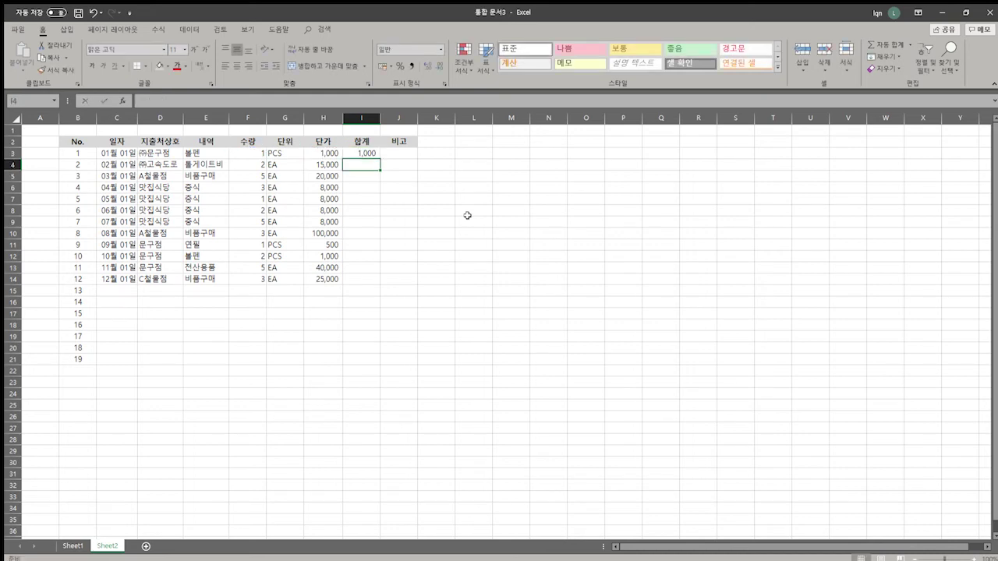
- Copy the total formula from I3 into I4:I14 for the remaining rows and clear the copy marquee
key("Up")
key("ctrl+c")
key("Down")
key("shift+Down")
key("shift+Down")
key("shift+Down")
key("shift+Down")
key("shift+Down")
key("shift+Down")
key("shift+Down")
key("shift+Down")
key("shift+Down")
key("shift+Down")
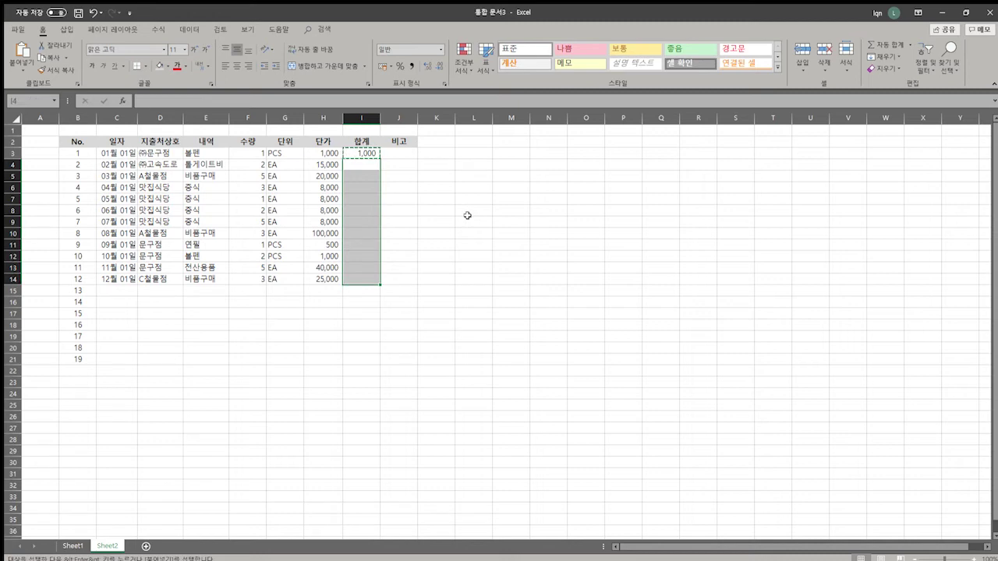
key("ctrl+v")
key("Left")
key("shift+Down")
key("shift+Down")
key("Right")
key("Down")
key("Down")
key("Down")
key("Down")
key("Down")
key("Down")
key("Down")
key("Down")
key("Down")
key("Down")
key("Down")
key("Down")
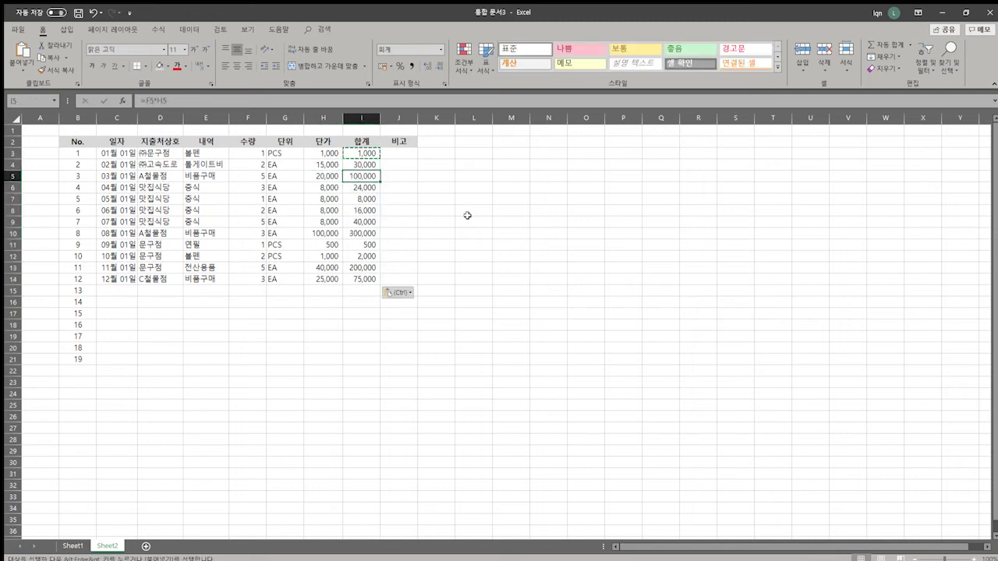
left_click(367, 188)
key("Escape")
- Make the entire 합계 column I bold and autofit its width to the contents
left_click(357, 122)
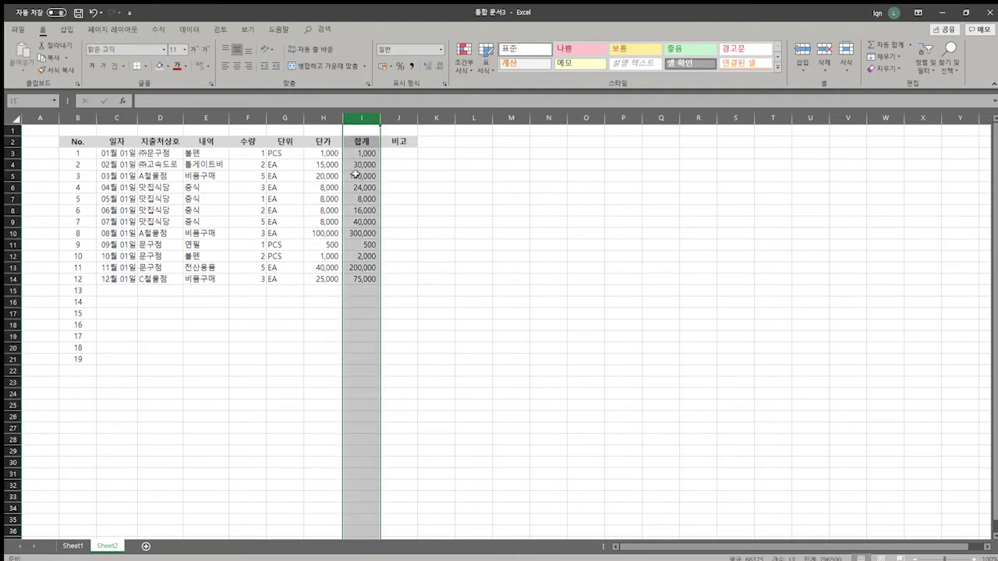
key("ctrl+b")
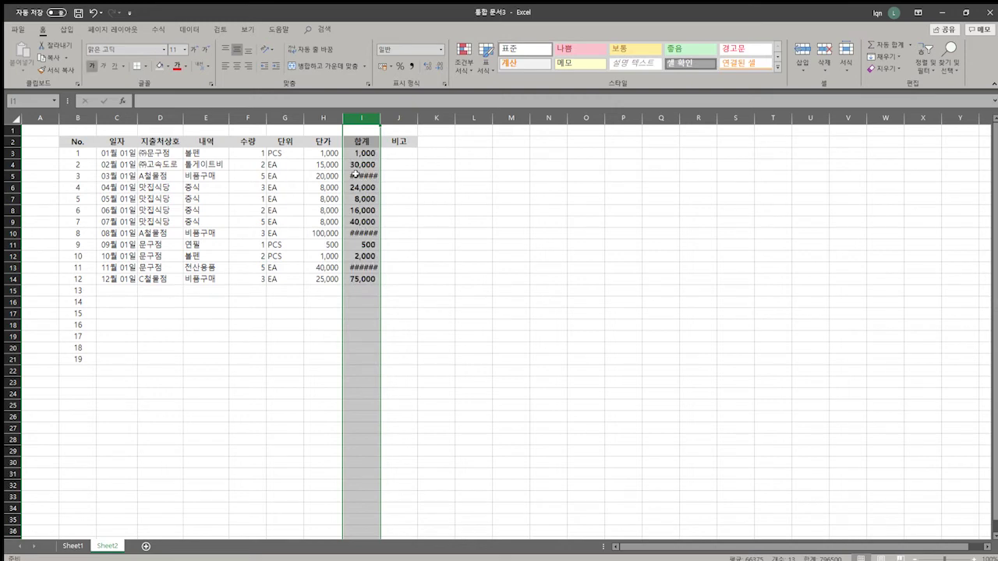
left_click(363, 197)
double_click(378, 119)
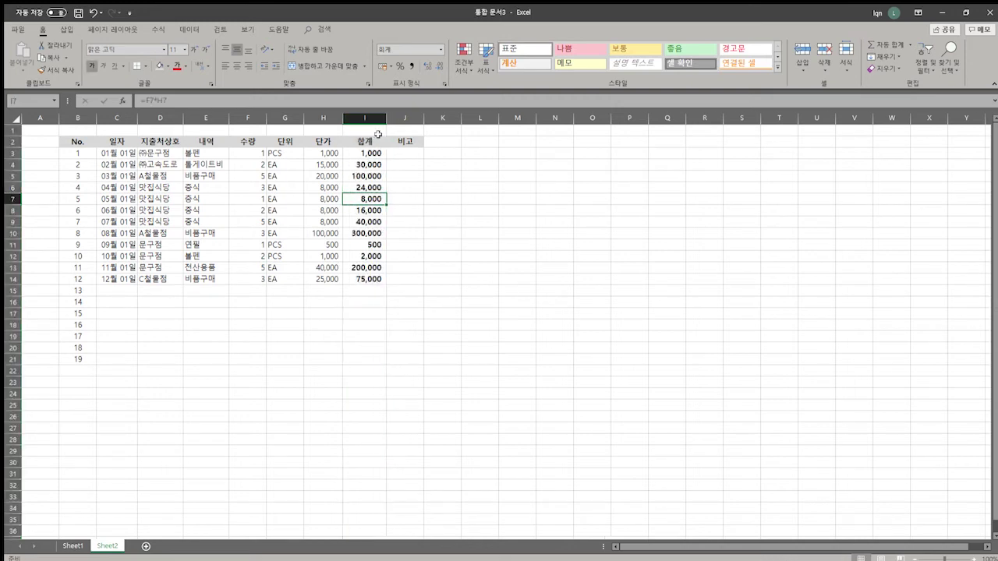
left_click(368, 166)
left_click(372, 278)
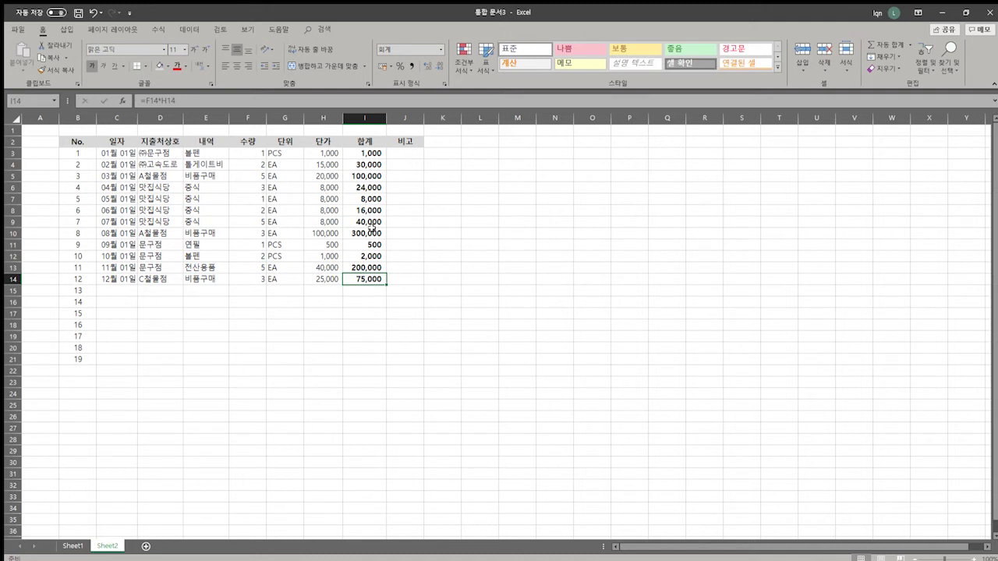
- Clear the surplus row numbers in B15:B21 below the last expense entry
left_click(278, 288)
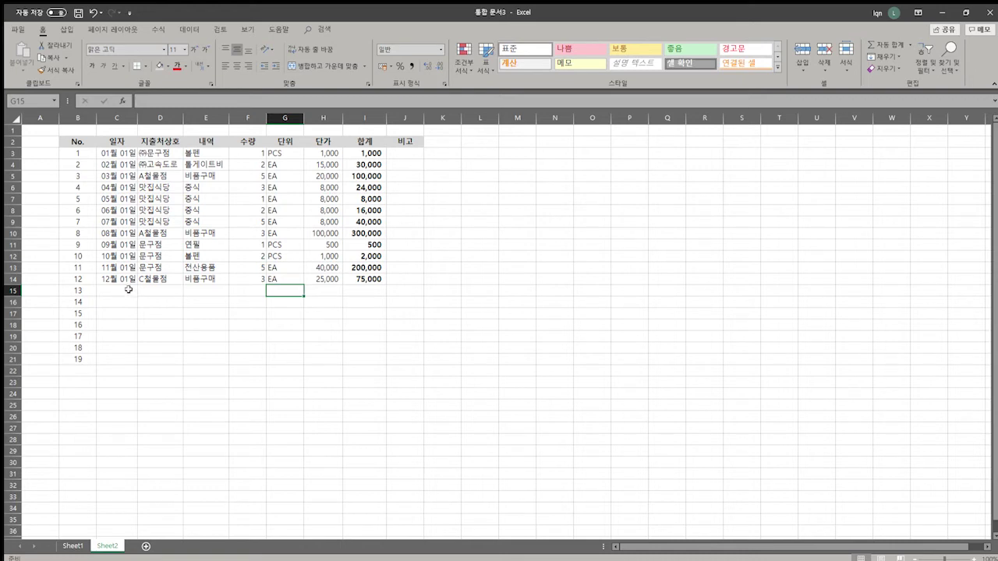
left_click(85, 293)
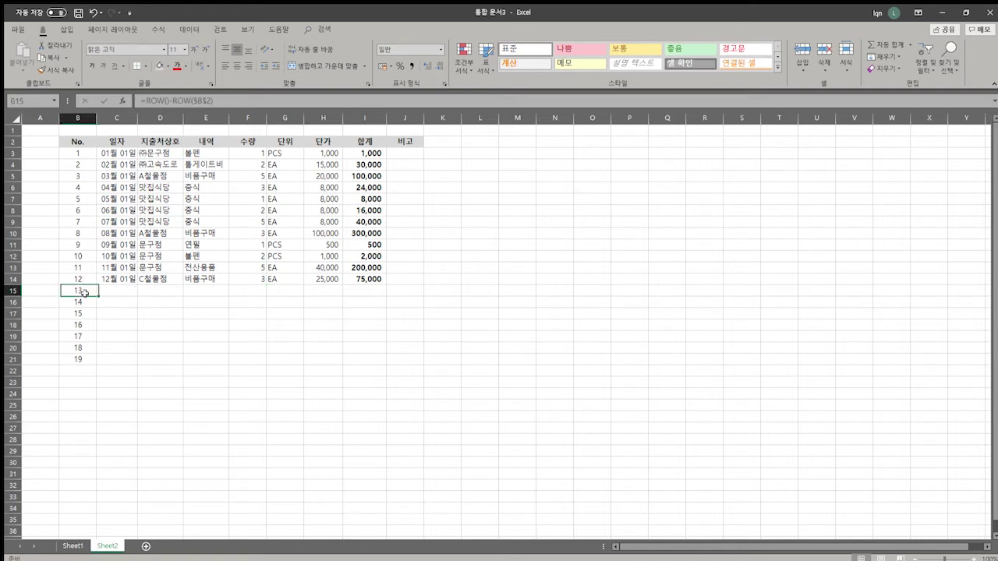
left_click_drag(85, 293, 82, 359)
key("Delete")
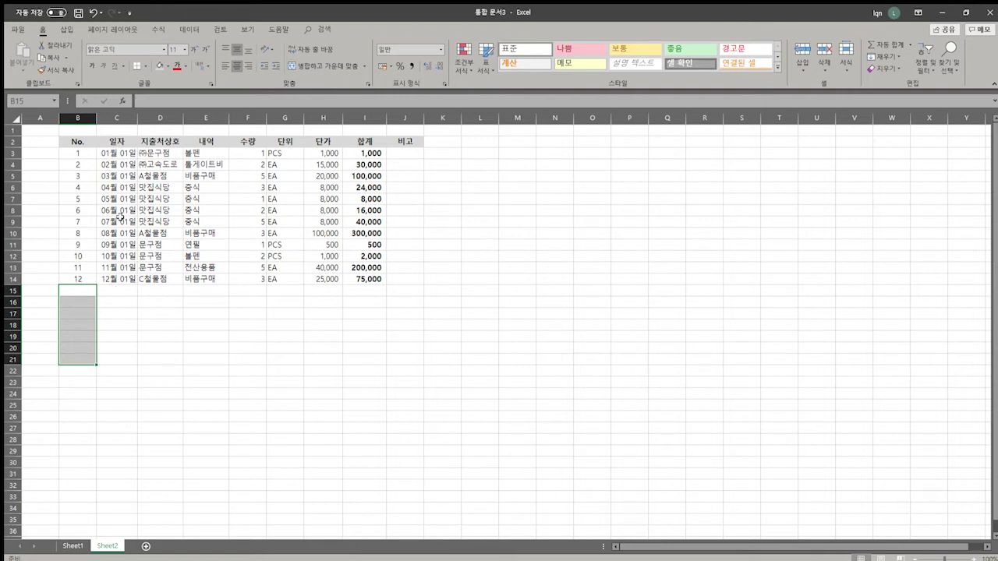
- Format the whole 일자 column C as year-month-day dates, such as 2020-01-01
left_click(126, 154)
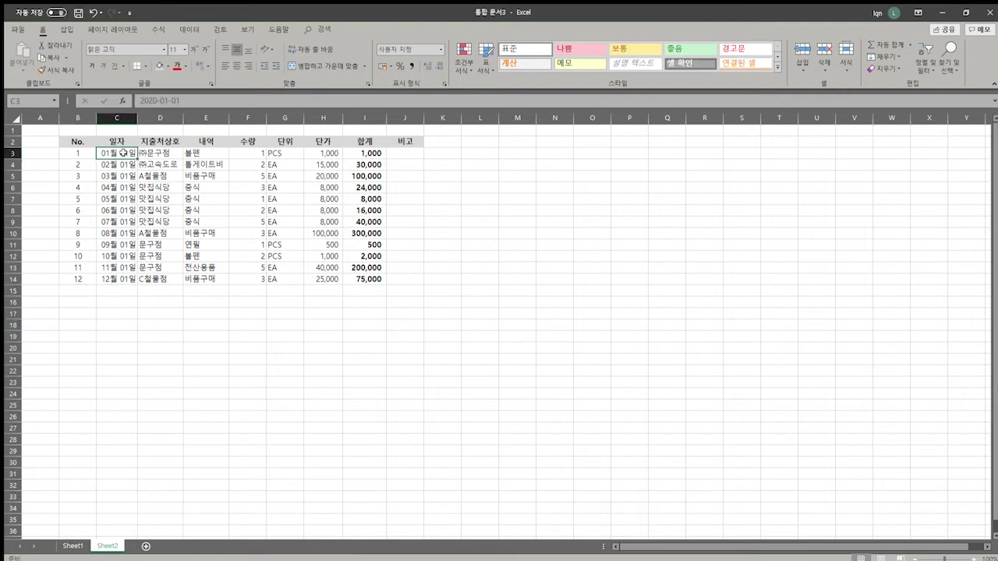
left_click(116, 118)
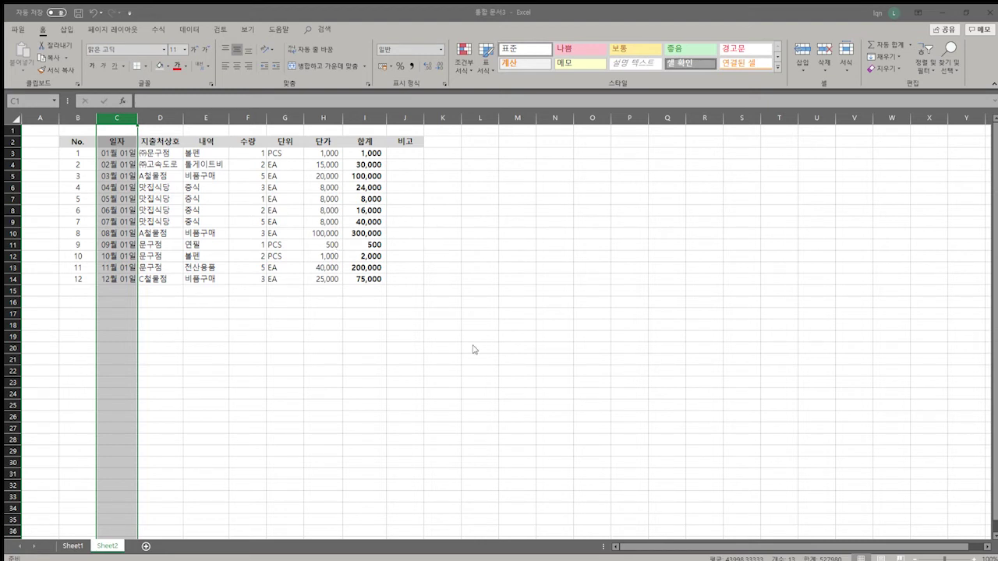
key("ctrl+shift+3")
left_click(126, 291)
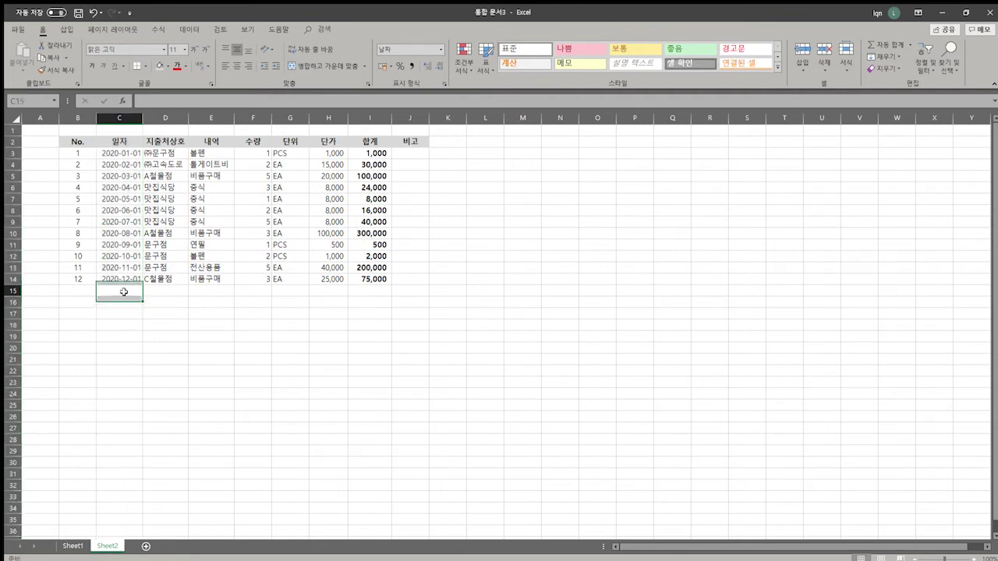
- Copy the expense entries in C3:I14 and paste them directly below, starting at C15
left_click_drag(129, 154, 357, 288)
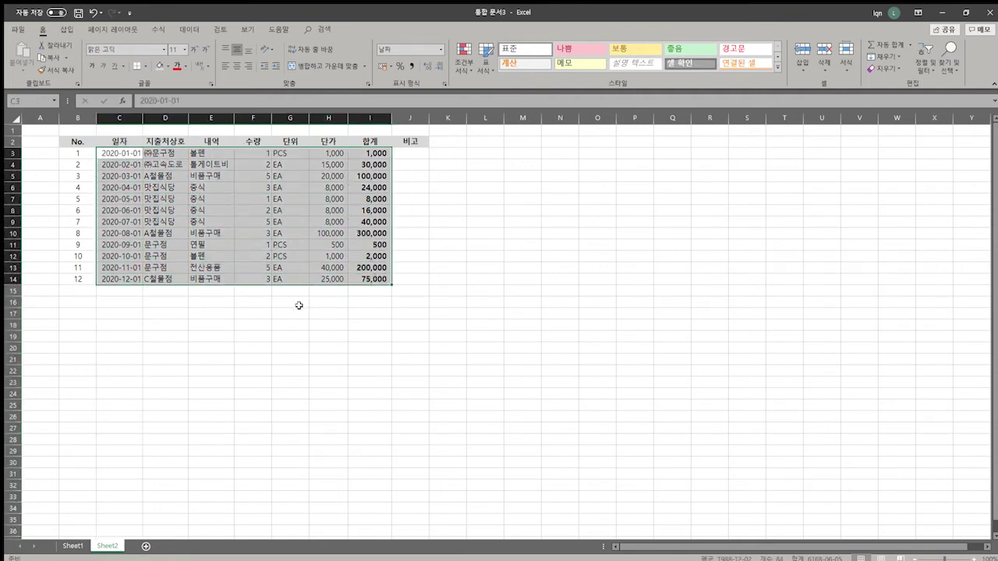
key("ctrl+c")
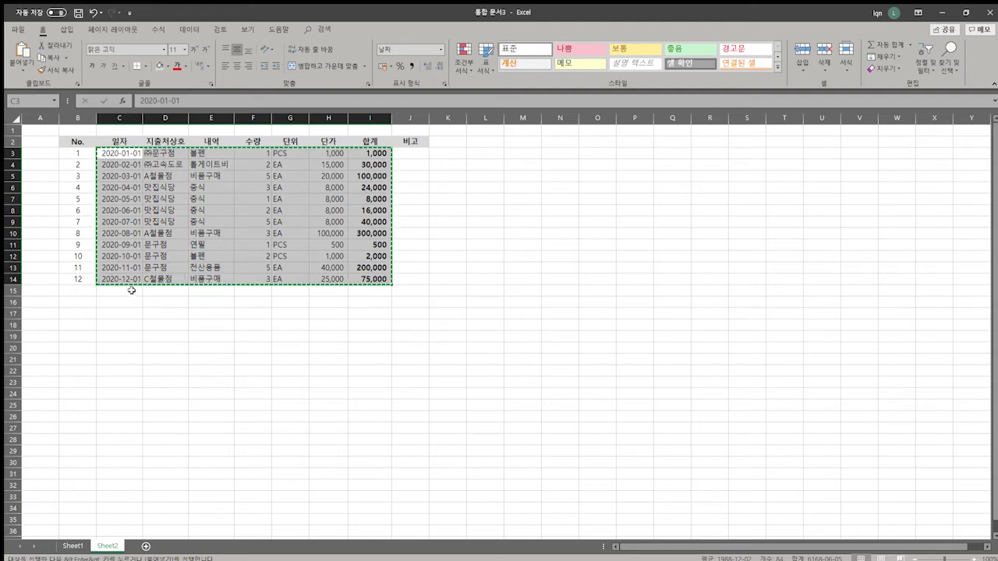
left_click(132, 290)
key("ctrl+v")
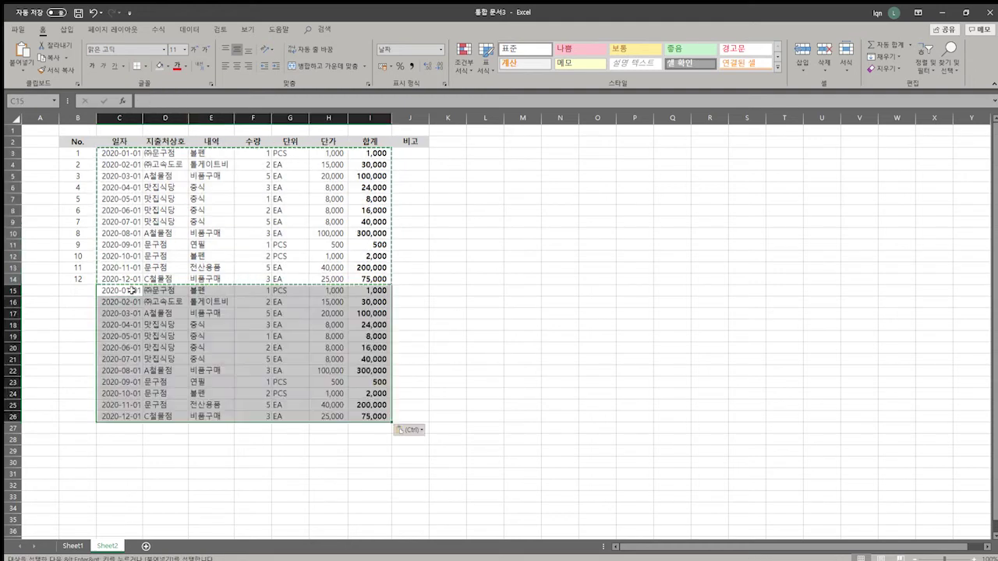
- Use Replace to change the year of the copied dates in C15:C26 to 2019
left_click_drag(128, 292, 119, 416)
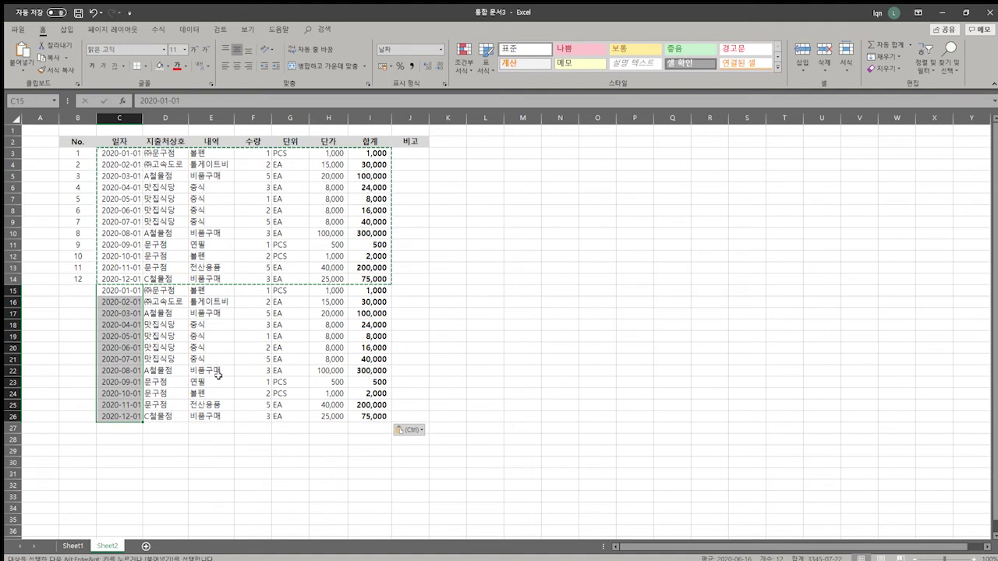
key("ctrl+h")
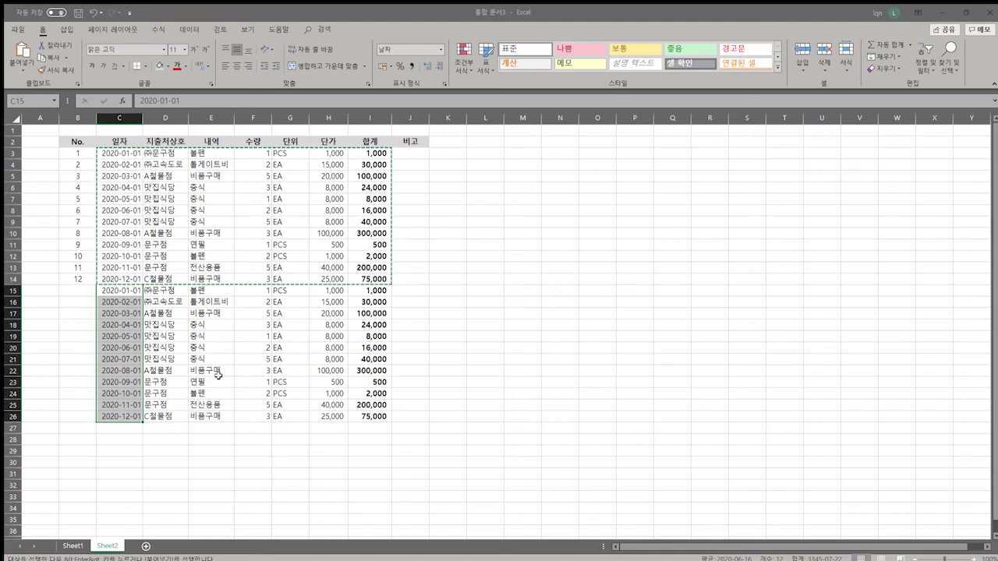
left_click(362, 369)
left_click(492, 318)
left_click(543, 368)
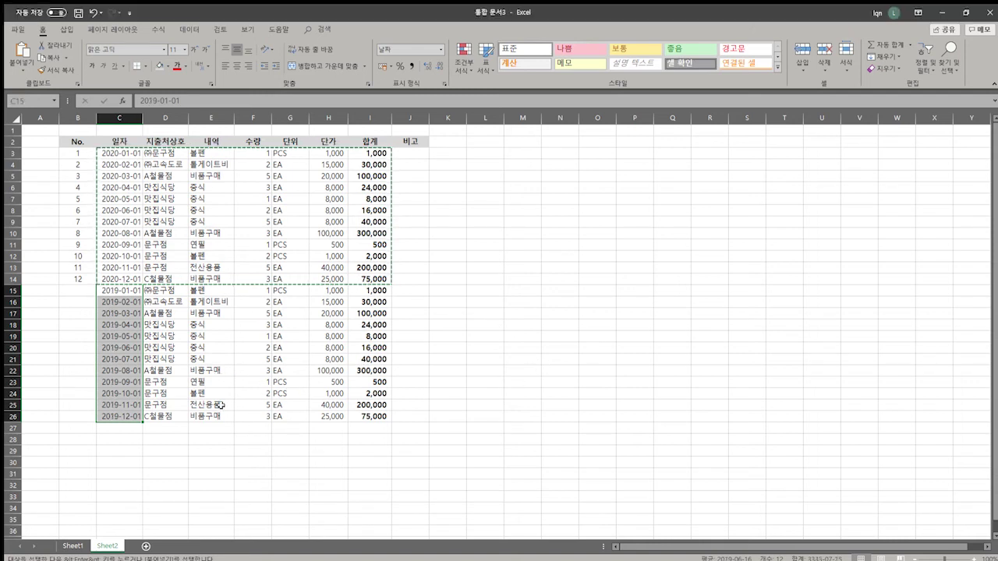
- Copy only the dates in C15:C26 to the rows below, starting at C27
key("ctrl+c")
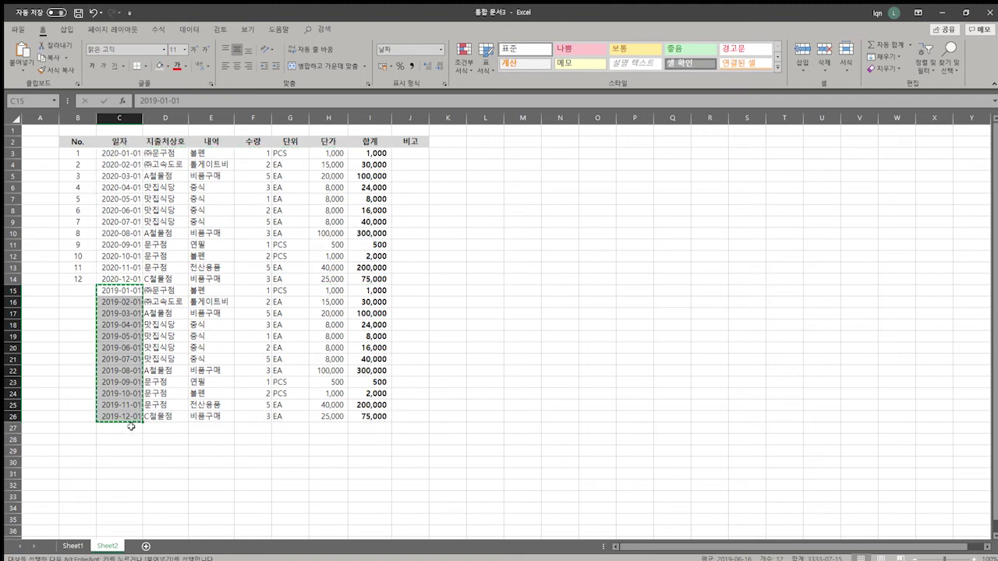
left_click(125, 428)
key("ctrl+v")
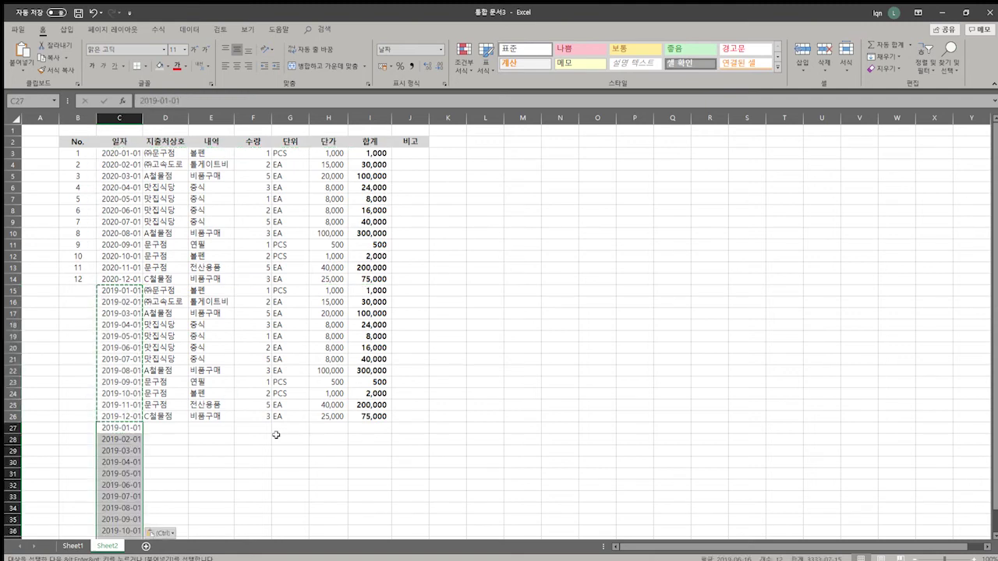
- Copy the complete 2019 entries in C15:I26 and paste them starting at C27
left_click(119, 290)
left_click(379, 416, "shift")
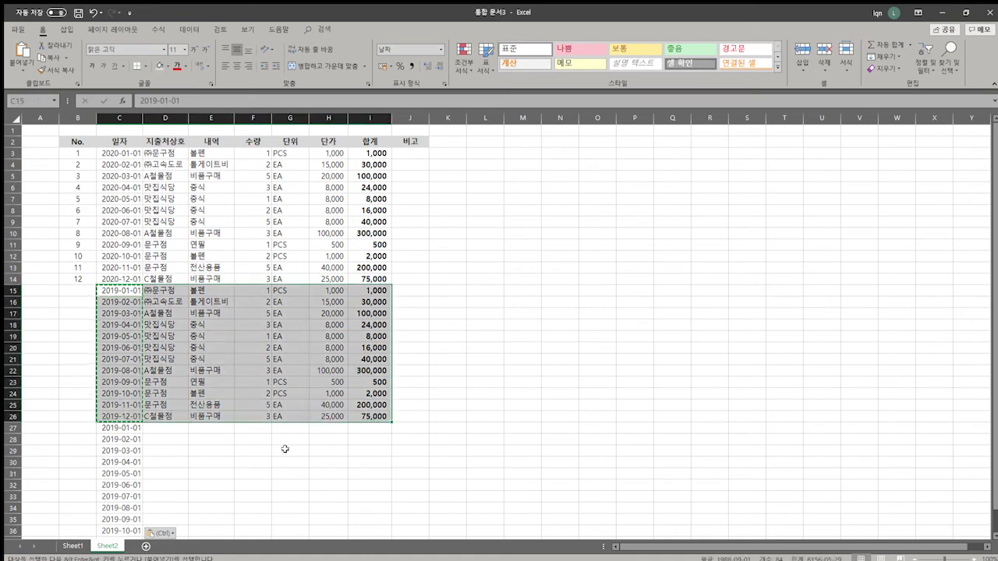
key("ctrl+c")
left_click(137, 431)
key("ctrl+v")
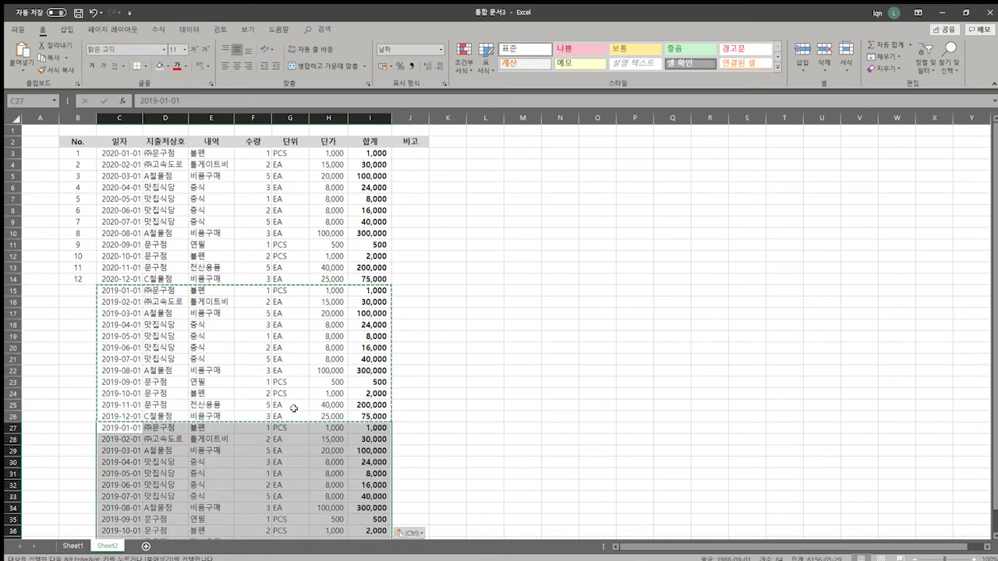
- Use Replace to change the year of the dates in C27:C38 to 2018, and clear the copy marquee
scroll(293, 409, "down", 2)
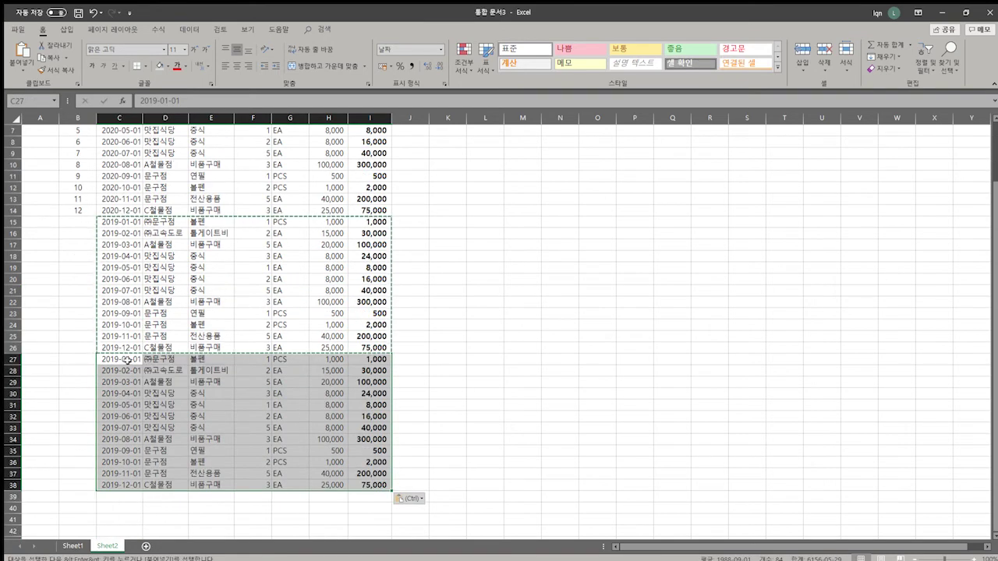
left_click_drag(127, 359, 127, 475)
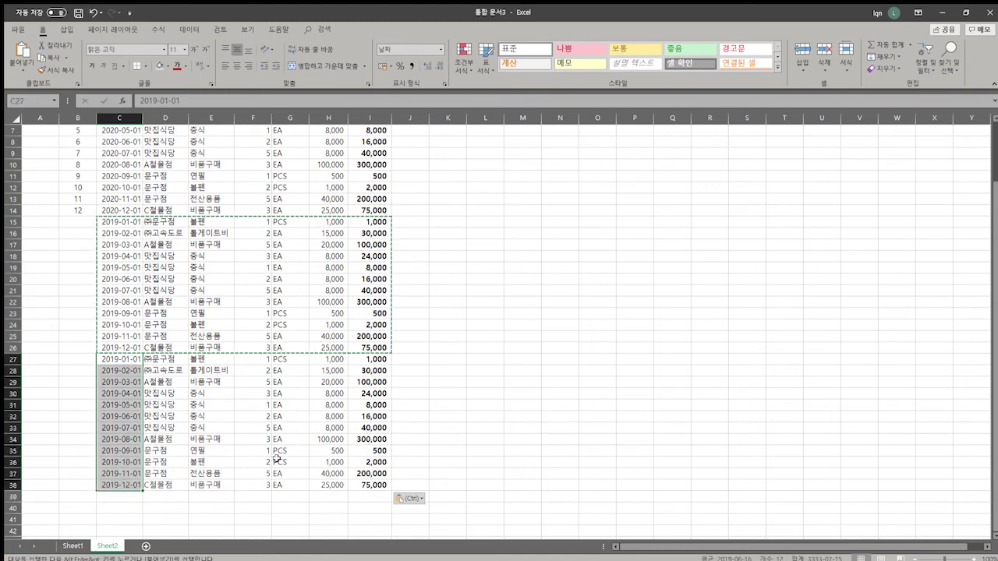
key("ctrl+h")
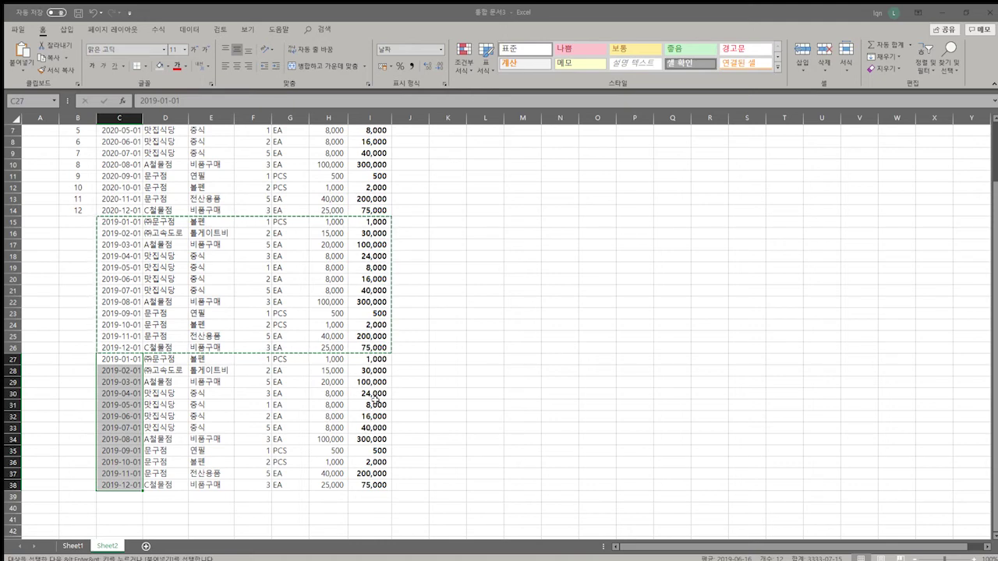
key("alt+a")
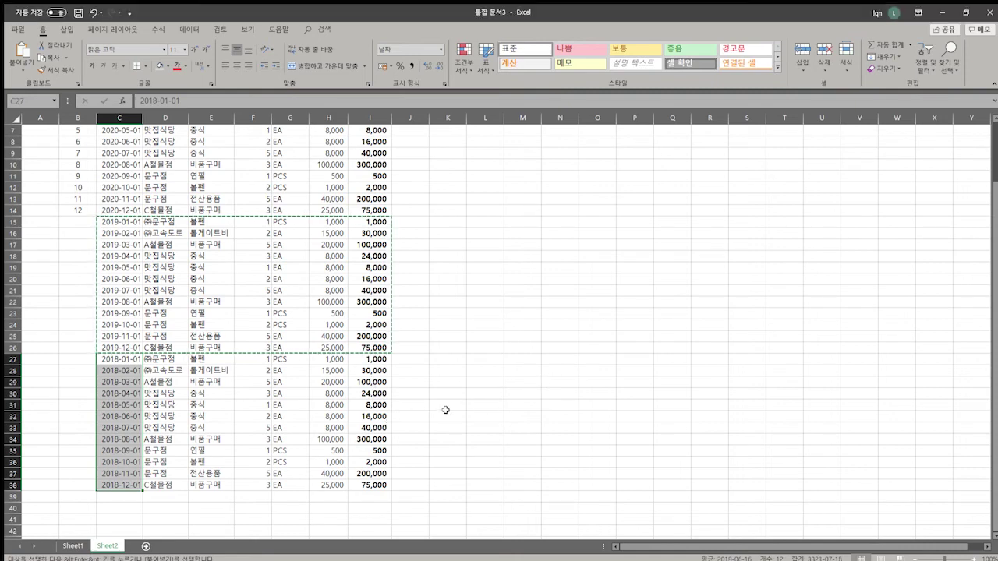
key("Escape")
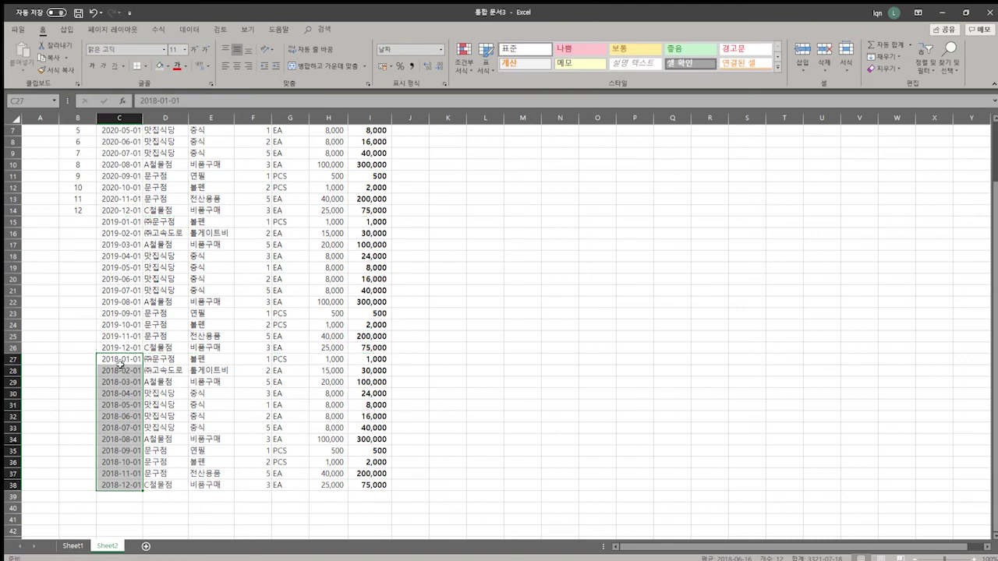
left_click_drag(118, 360, 120, 485)
scroll(137, 375, "up", 2)
left_click_drag(128, 290, 123, 416)
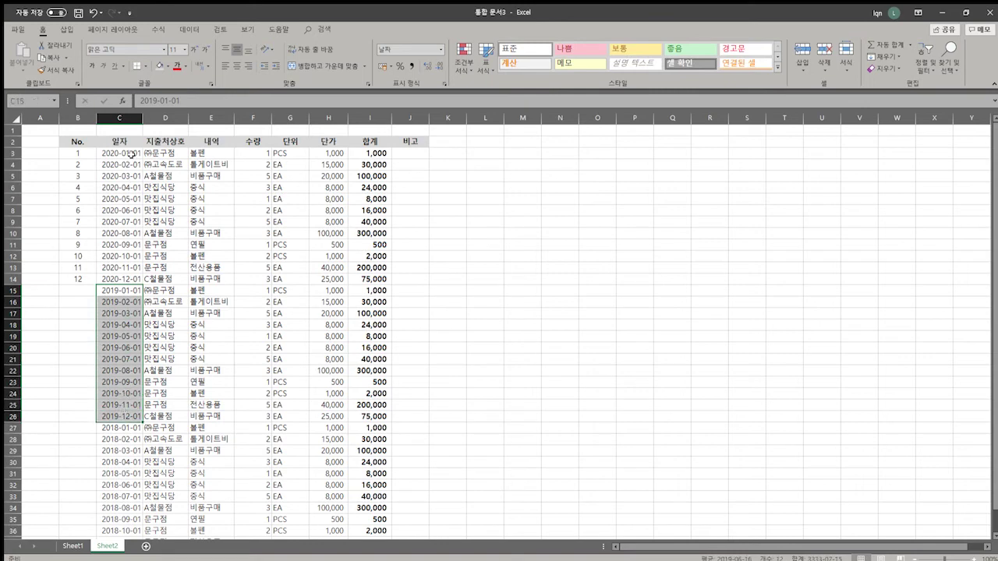
left_click_drag(131, 154, 129, 278)
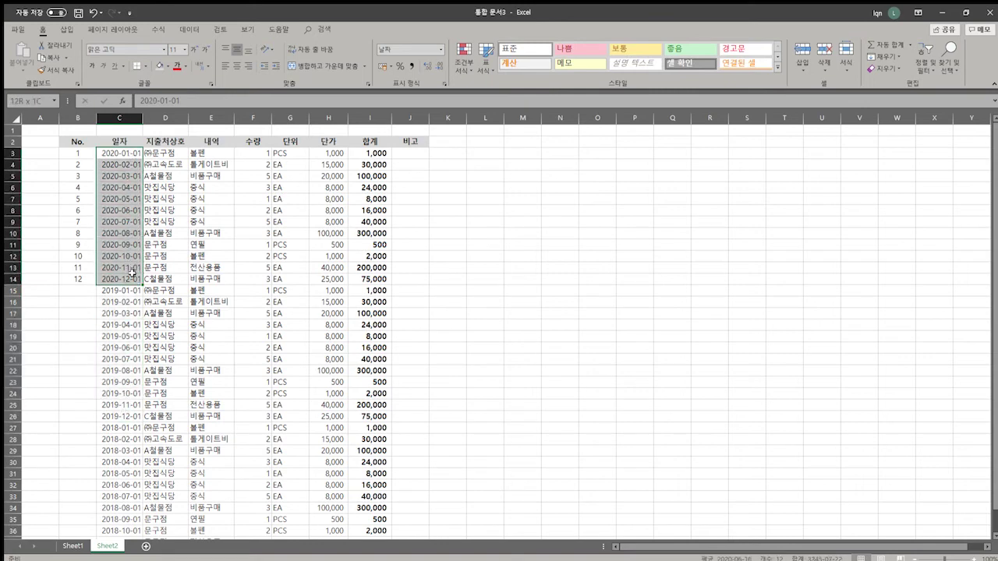
left_click(420, 303)
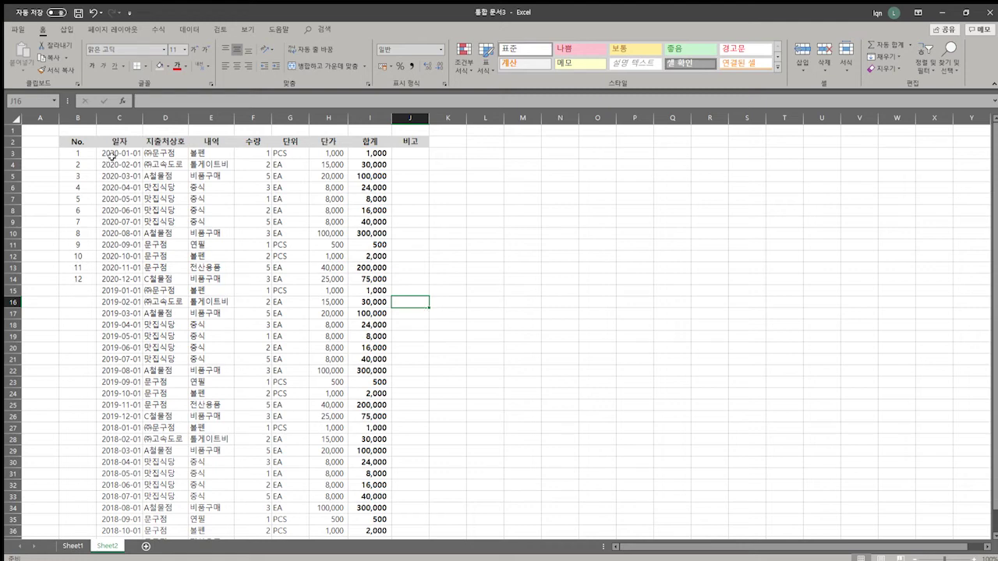
- Copy the row-number formula from B14 into B15:B38 for the added entries and clear the copy marquee
left_click(76, 277)
key("ctrl+c")
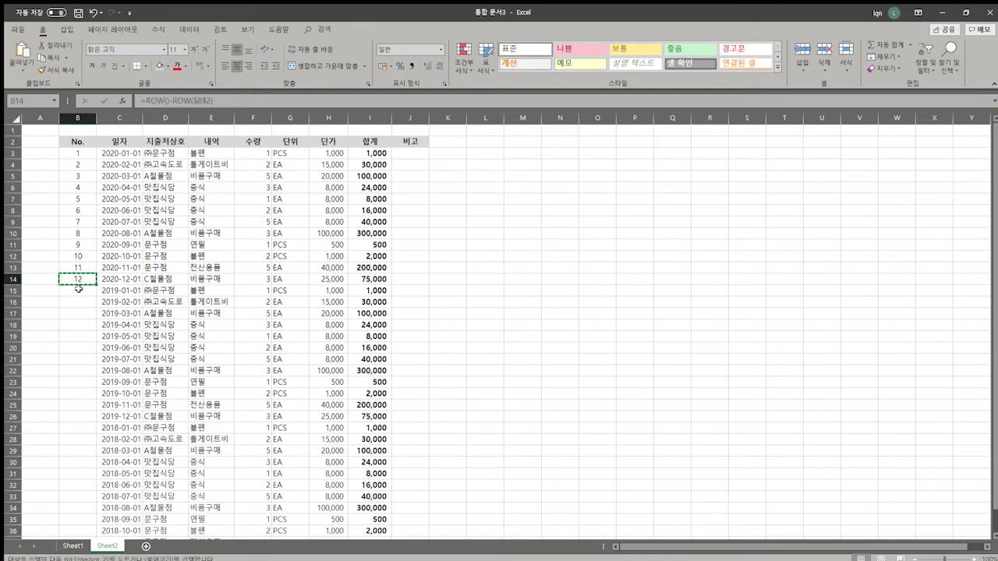
left_click(76, 289)
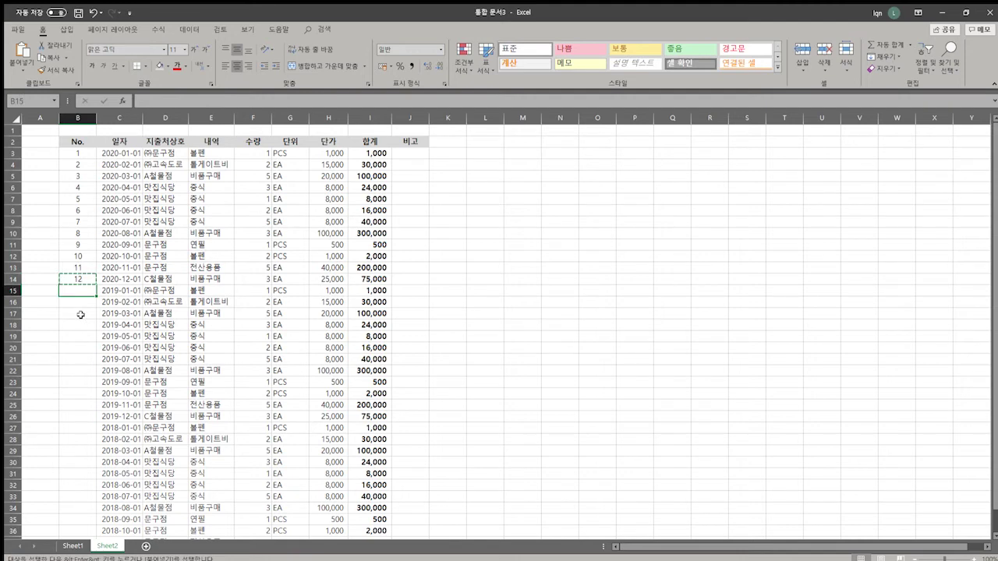
scroll(80, 315, "down", 1)
scroll(80, 314, "down", 2)
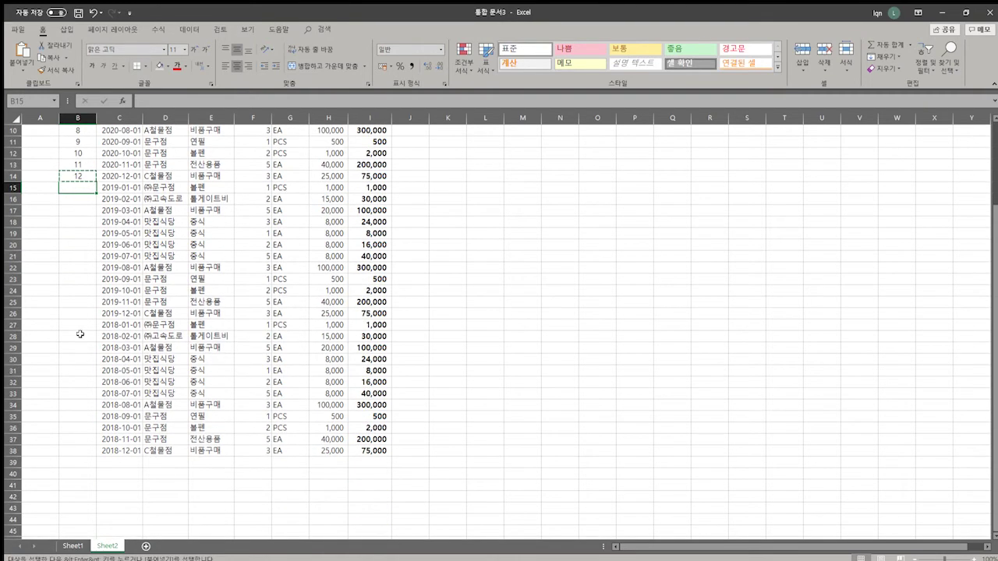
left_click(83, 451, "shift")
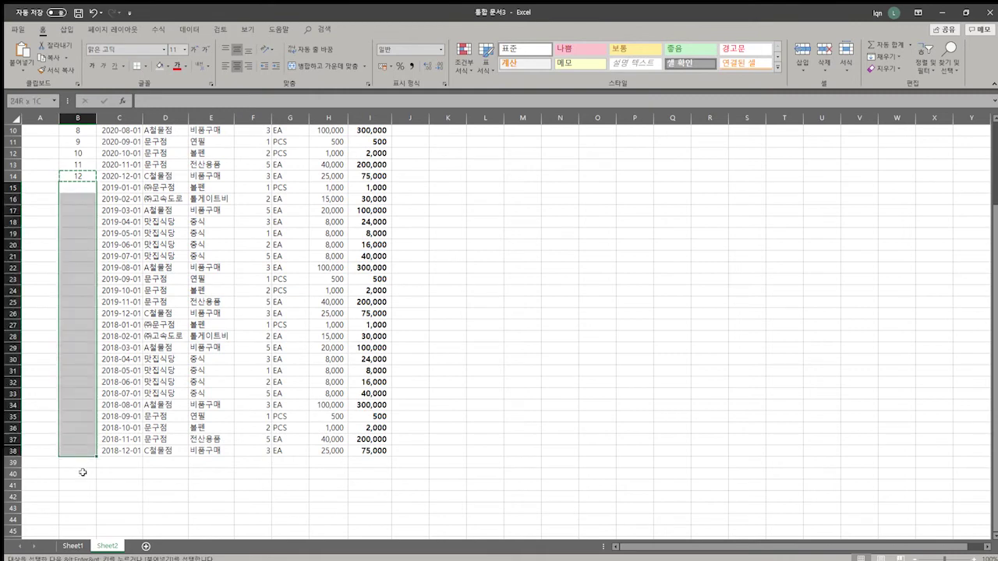
key("ctrl+v")
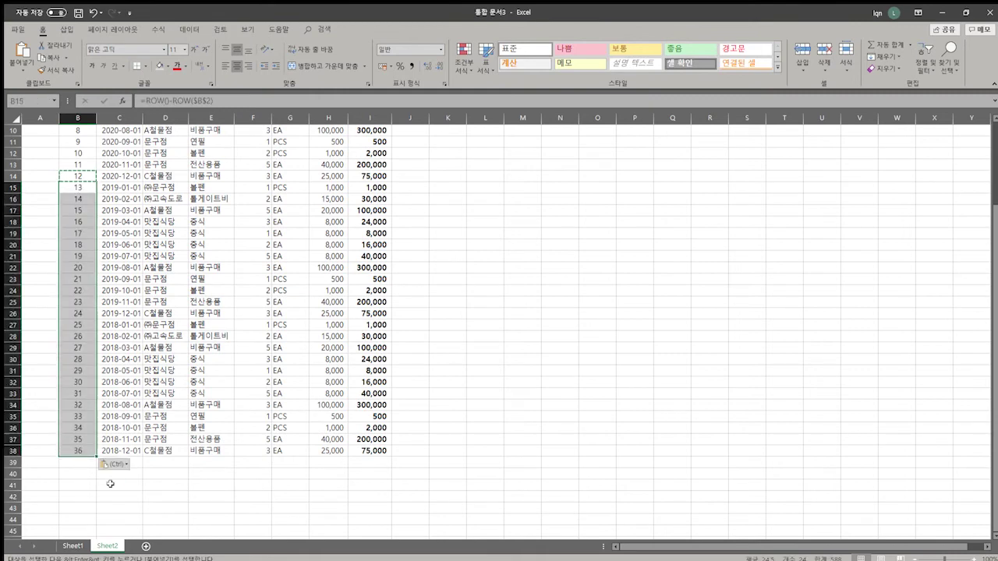
key("Escape")
left_click(81, 473)
- Autofit the width of all columns on the sheet to their contents
scroll(81, 401, "up", 2)
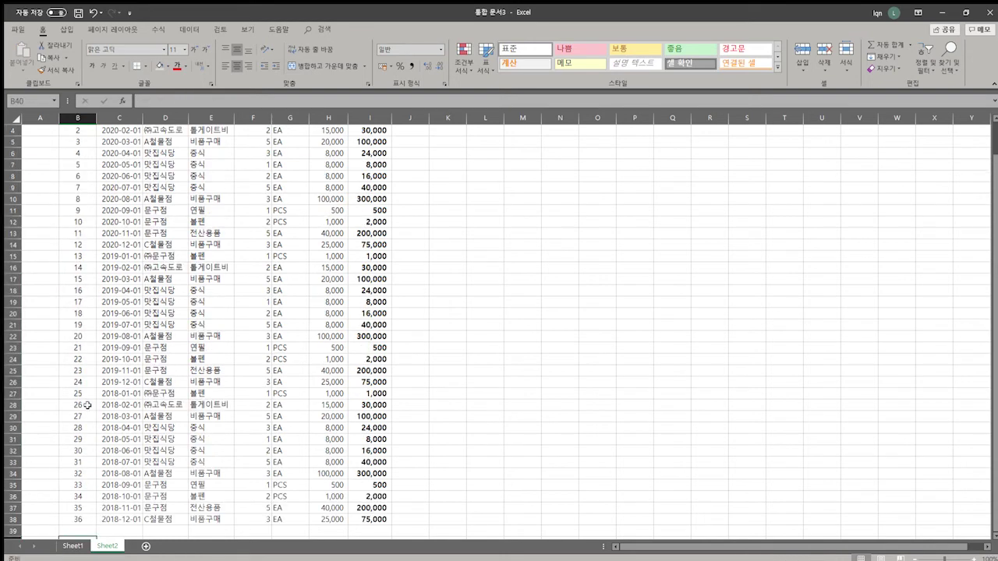
scroll(87, 405, "up", 1)
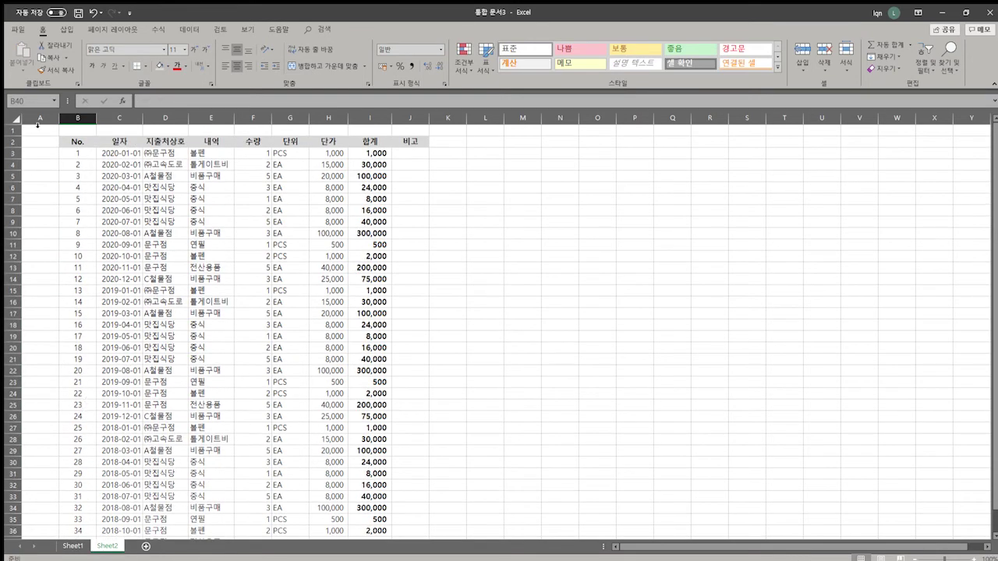
left_click(8, 117)
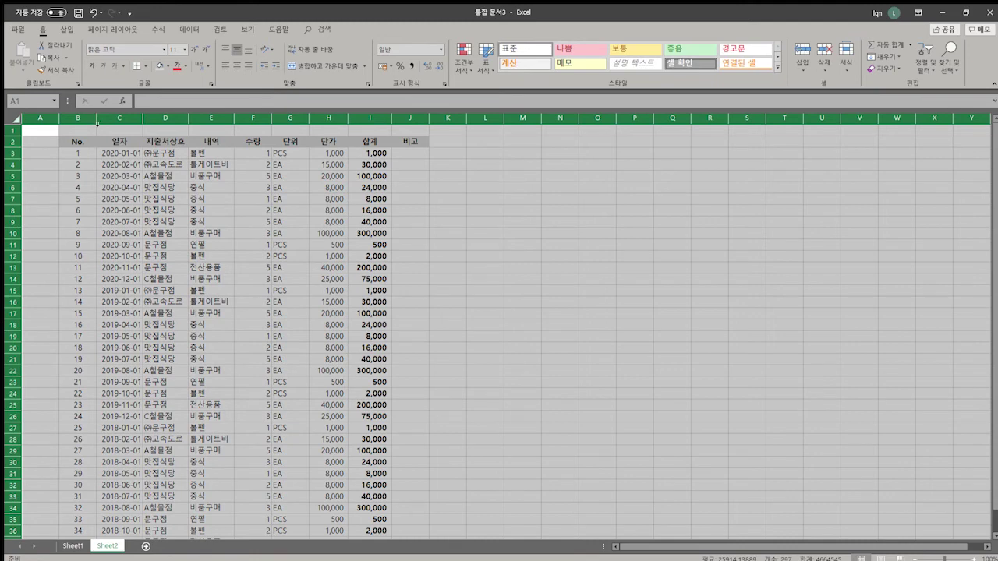
double_click(95, 119)
left_click(396, 234)
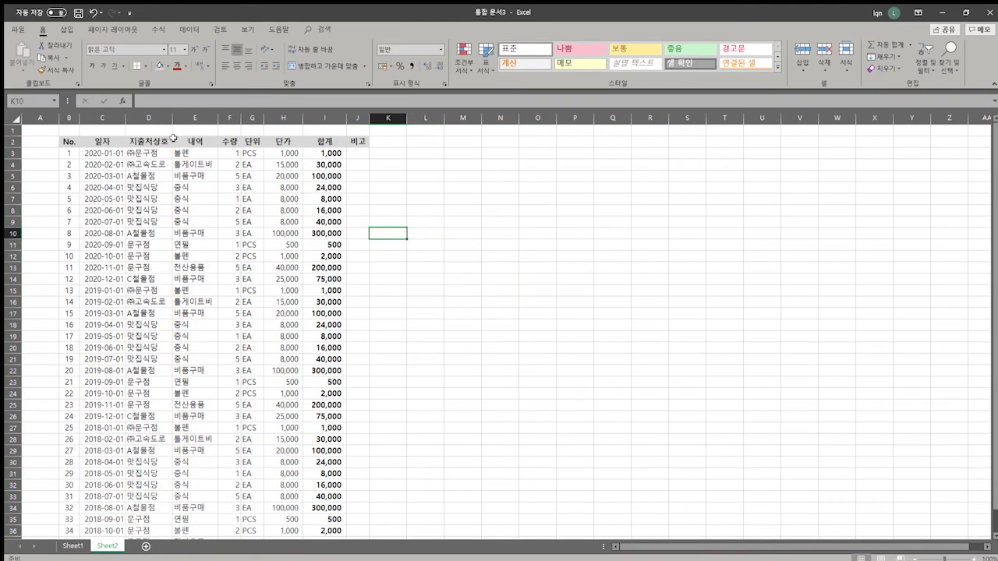
- Widen the 일자, 지출처상호 and 내역 columns C to E and center their contents horizontally
left_click_drag(126, 119, 302, 125)
left_click(141, 125)
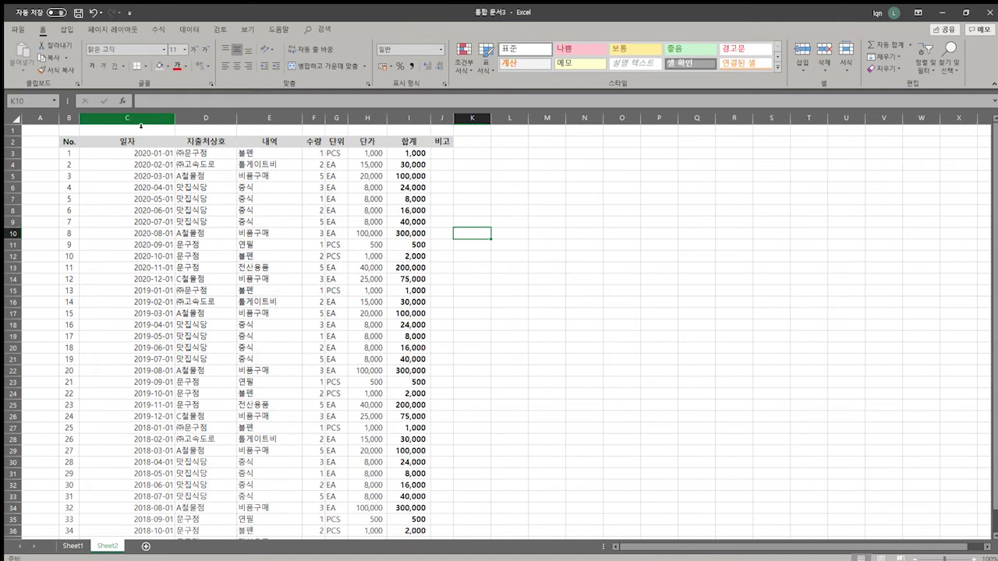
left_click_drag(134, 123, 269, 124)
left_click(237, 66)
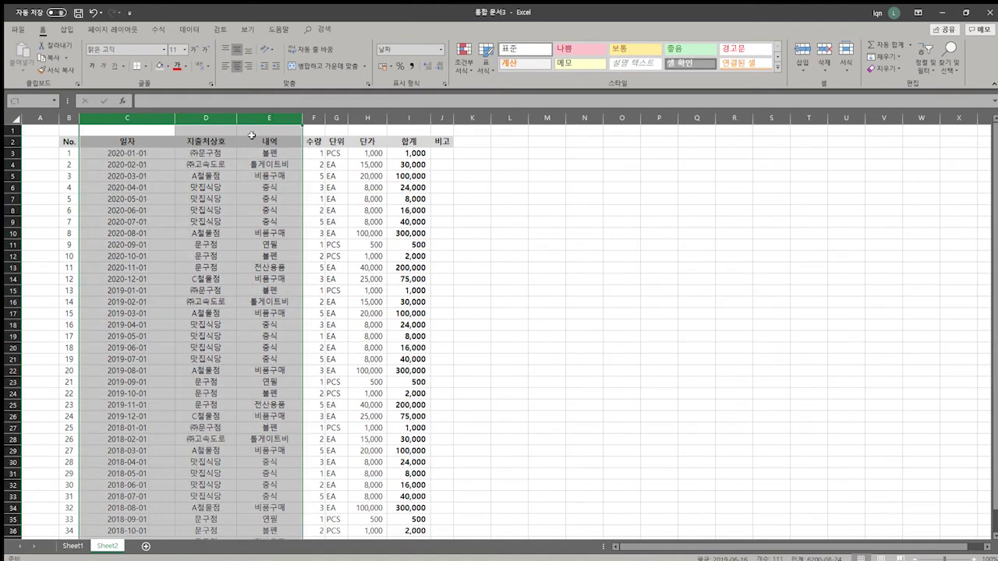
left_click(241, 194)
left_click(83, 163)
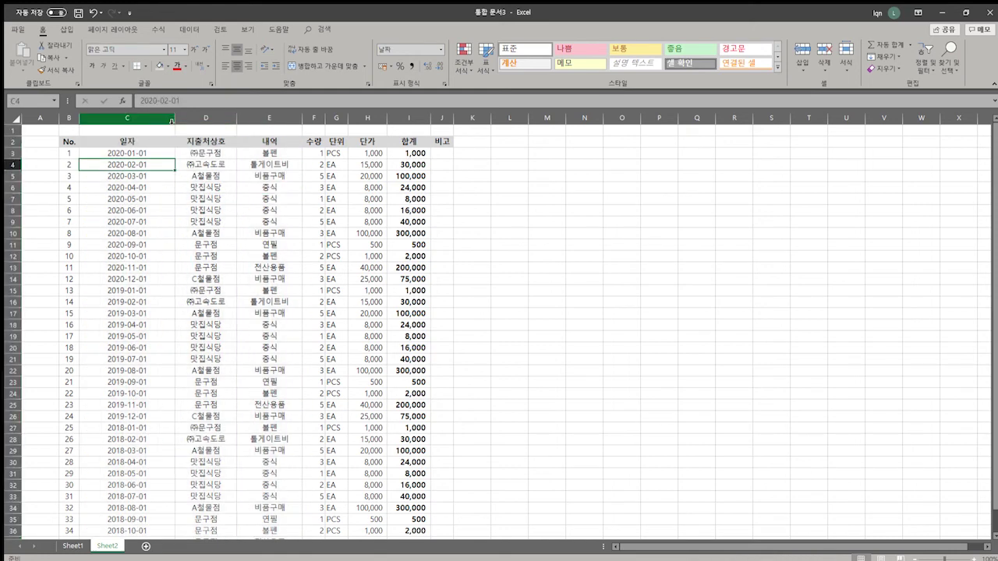
- Autofit the 일자 column C to its contents and widen the 비고 column J to about twice its neighbours' width
left_click(169, 121)
double_click(175, 120)
left_click(163, 178)
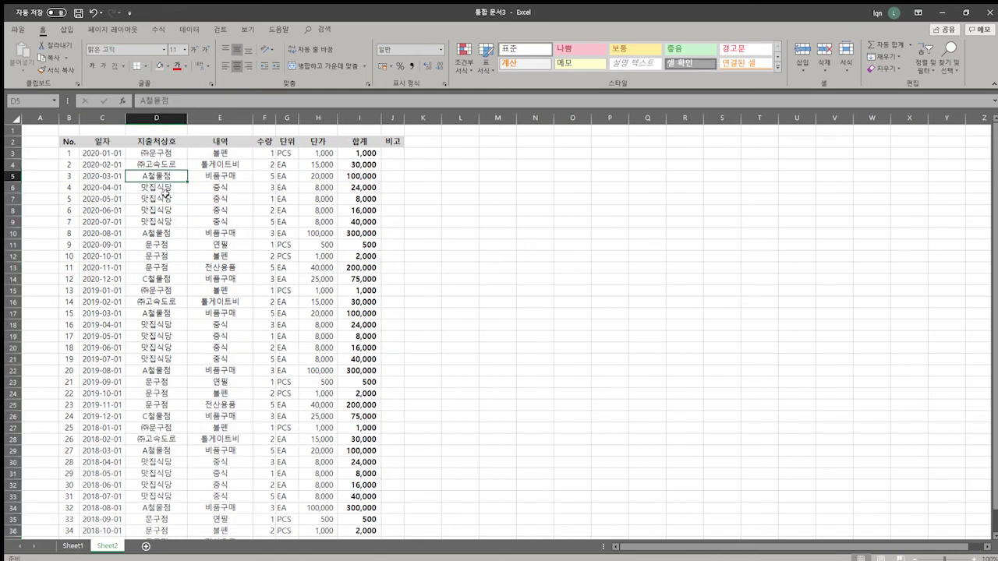
left_click_drag(404, 119, 477, 120)
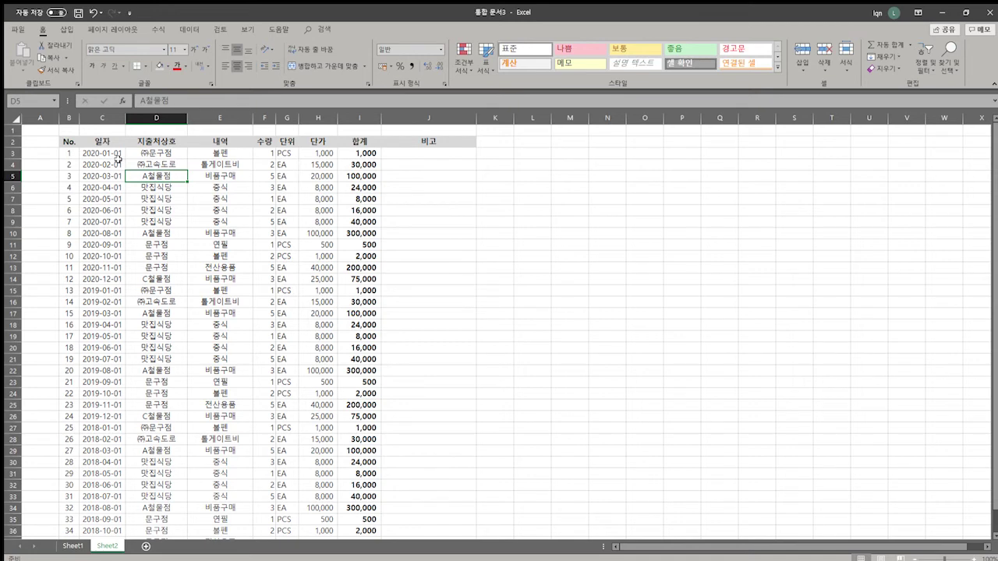
- Turn on filtering for the expense list's header row, starting from the No. heading in B2
left_click(70, 142)
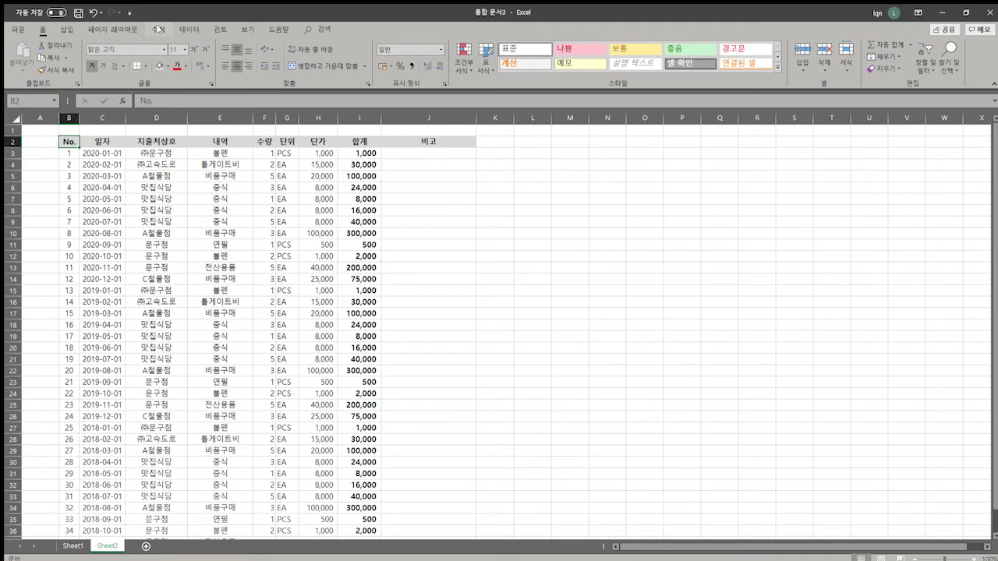
left_click(190, 29)
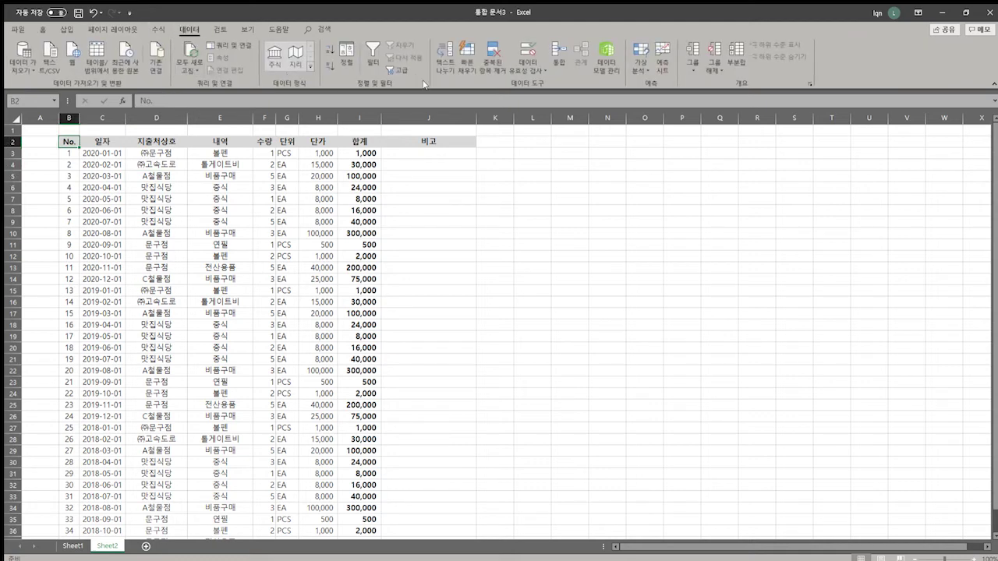
left_click(373, 56)
left_click(33, 155)
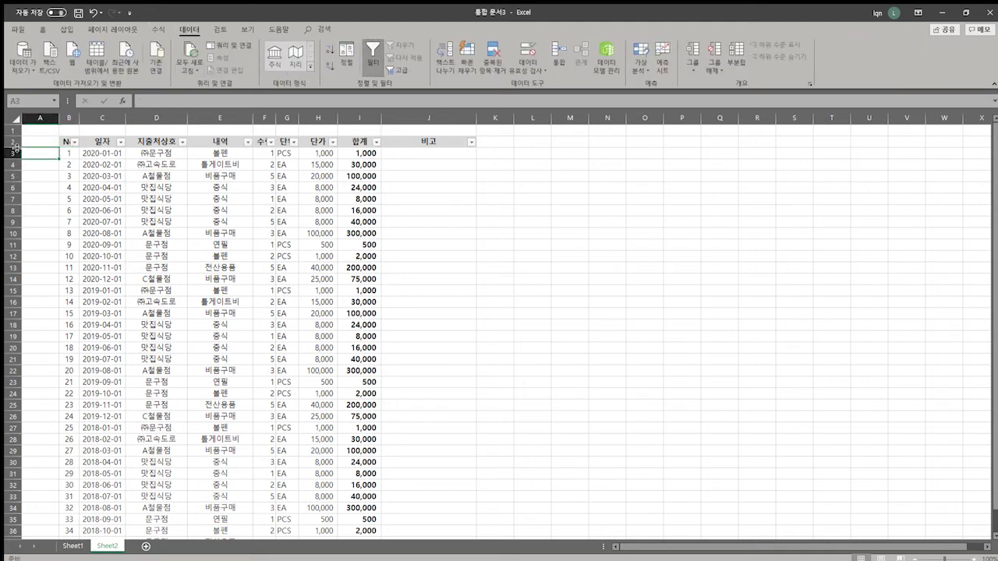
- Make header row 2 a little less than twice the normal row height and align its contents to the top
left_click_drag(14, 147, 14, 160)
left_click(43, 178)
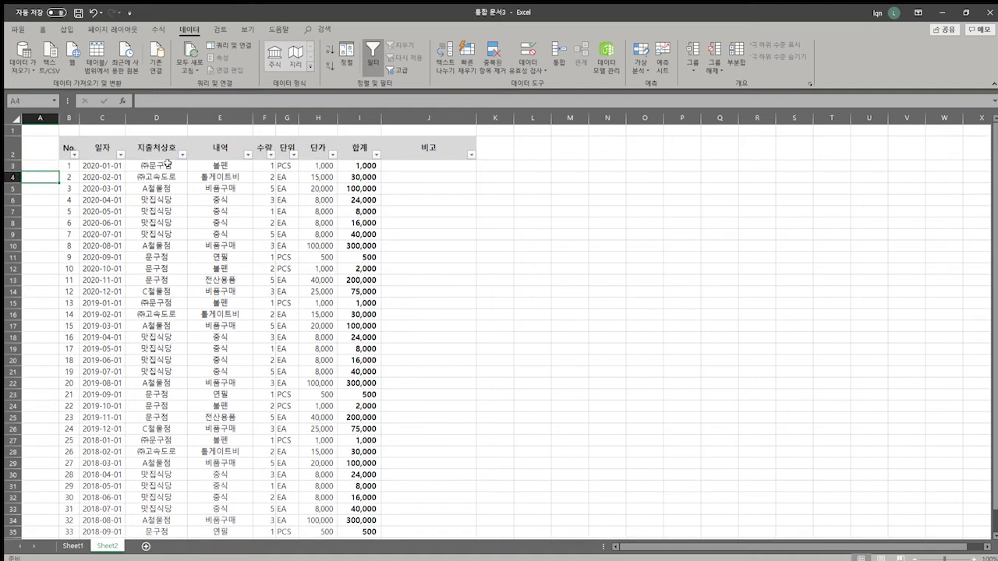
left_click(14, 150)
left_click(43, 29)
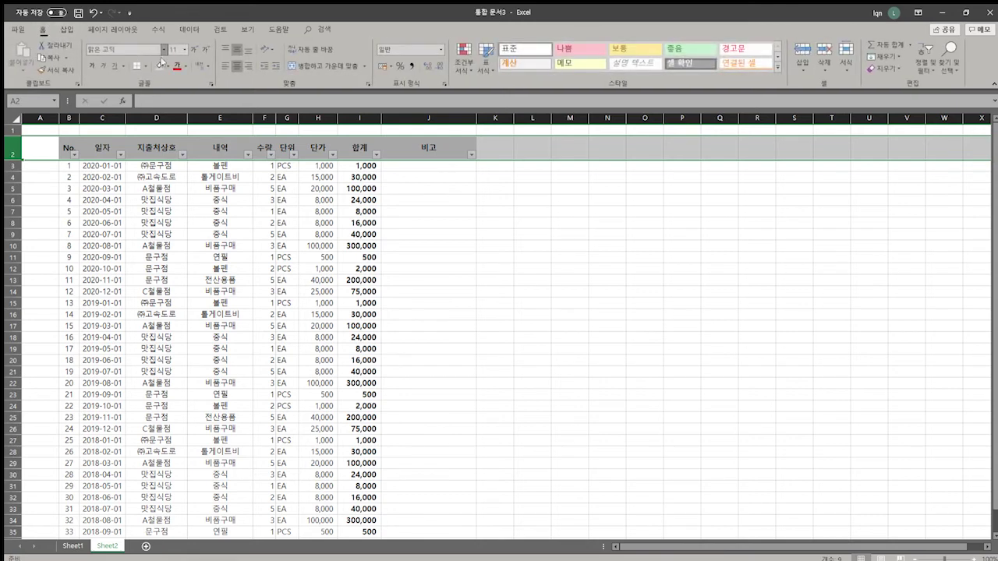
left_click(225, 50)
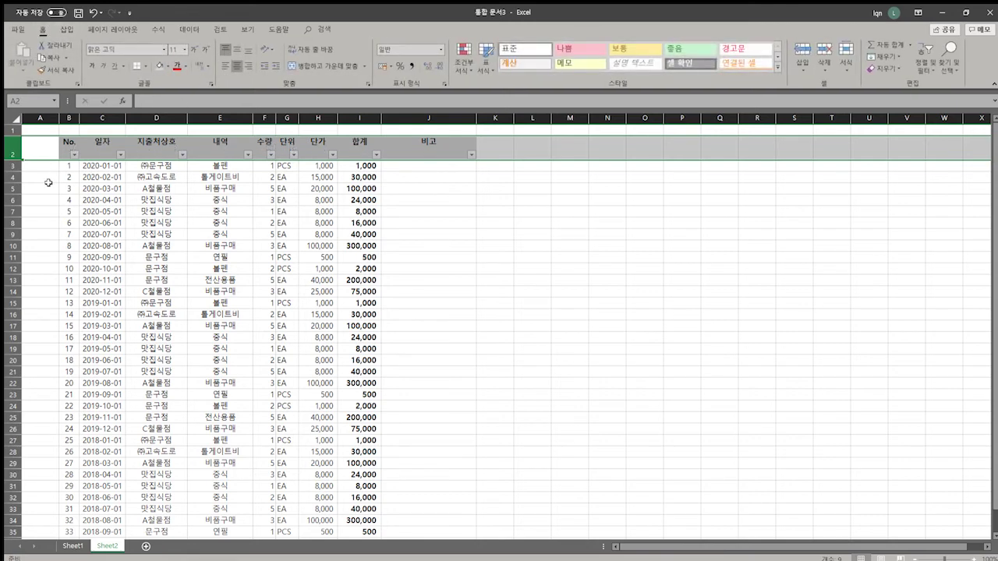
left_click(44, 187)
left_click_drag(18, 154, 17, 150)
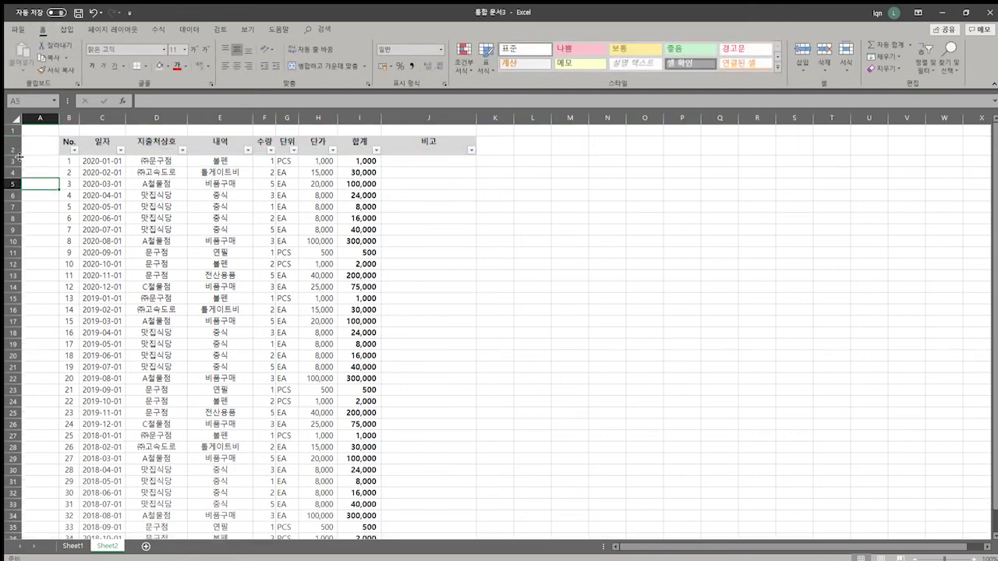
- Sort the expense list by 합계 from largest to smallest
left_click(55, 163)
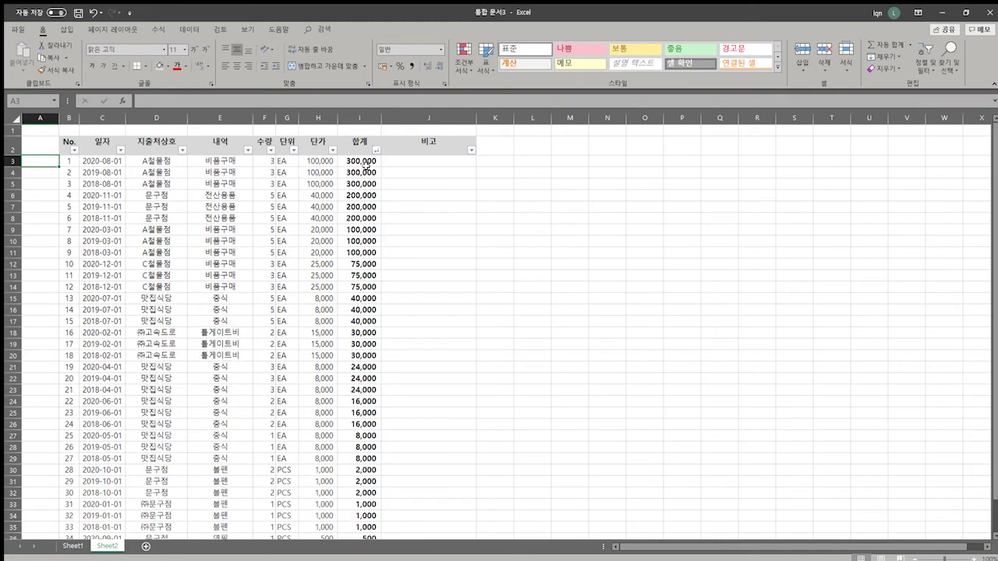
left_click(363, 162)
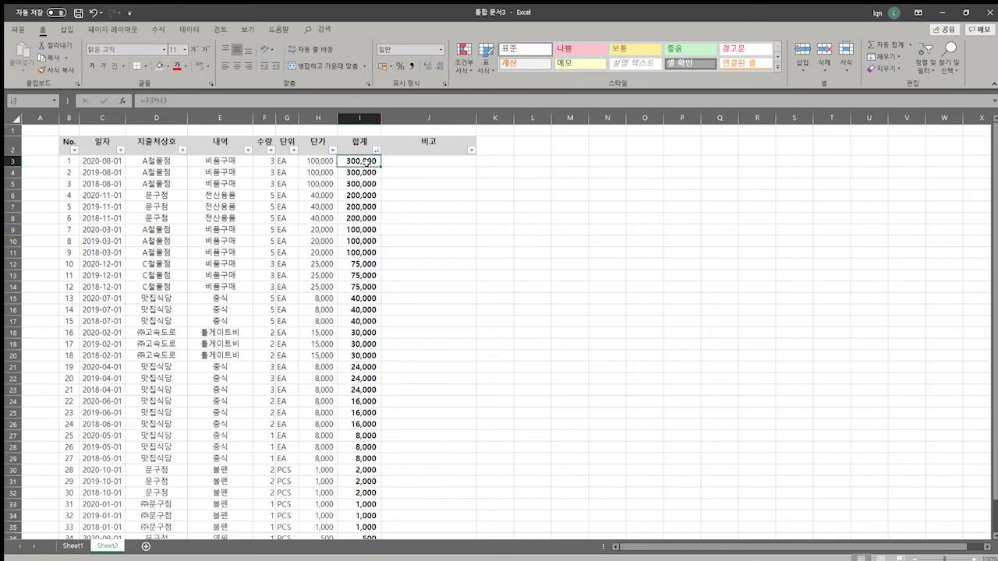
left_click(109, 172)
left_click(344, 173)
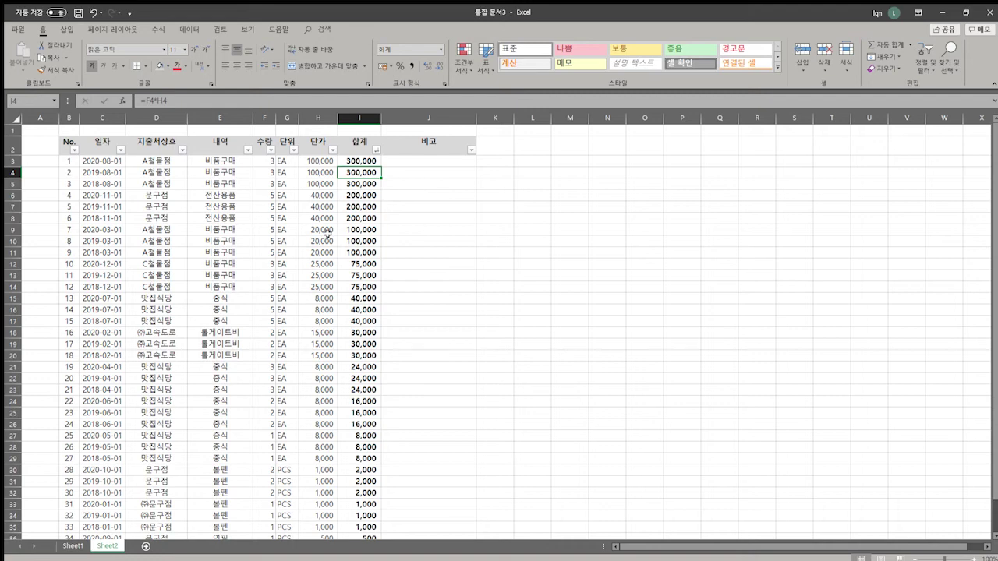
- Widen the No. column B slightly and sort the expense list by 일자 from newest to oldest
left_click(167, 215)
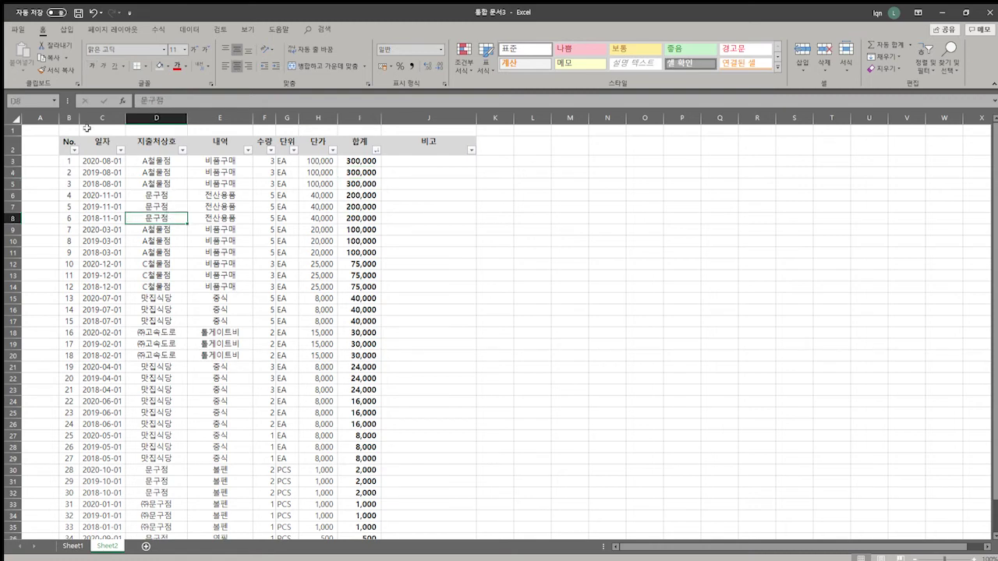
left_click_drag(79, 117, 85, 118)
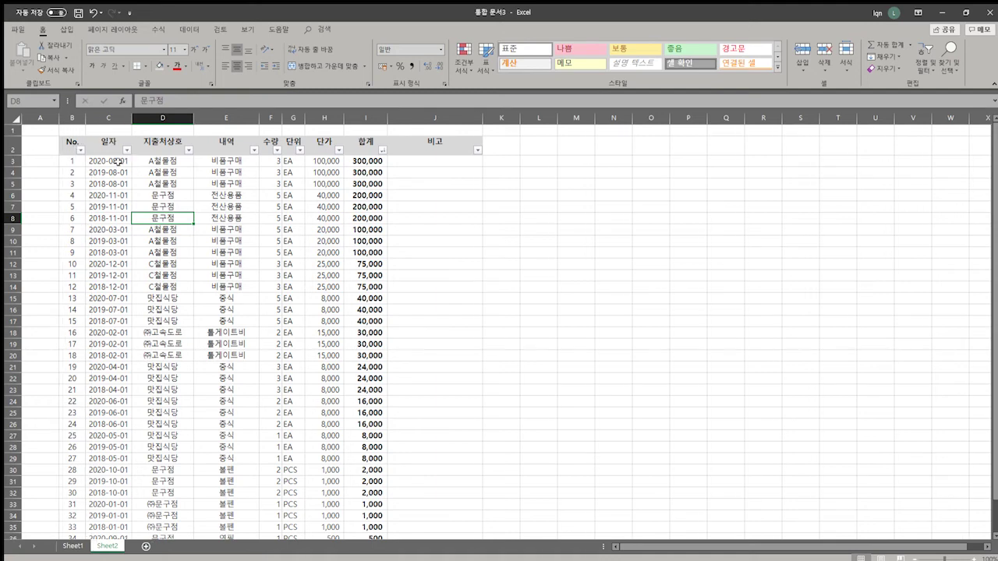
left_click(117, 161)
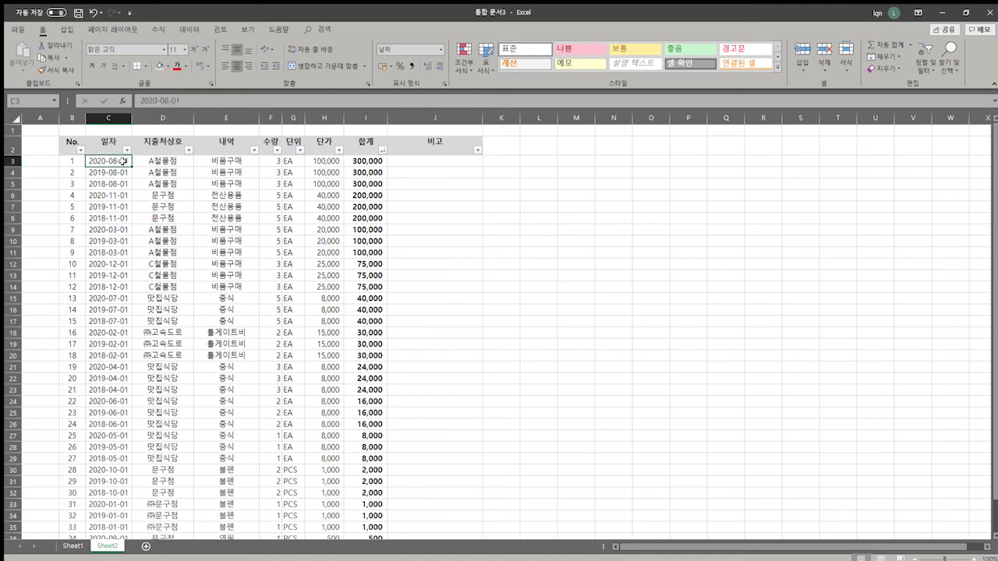
left_click(114, 173)
left_click(92, 230)
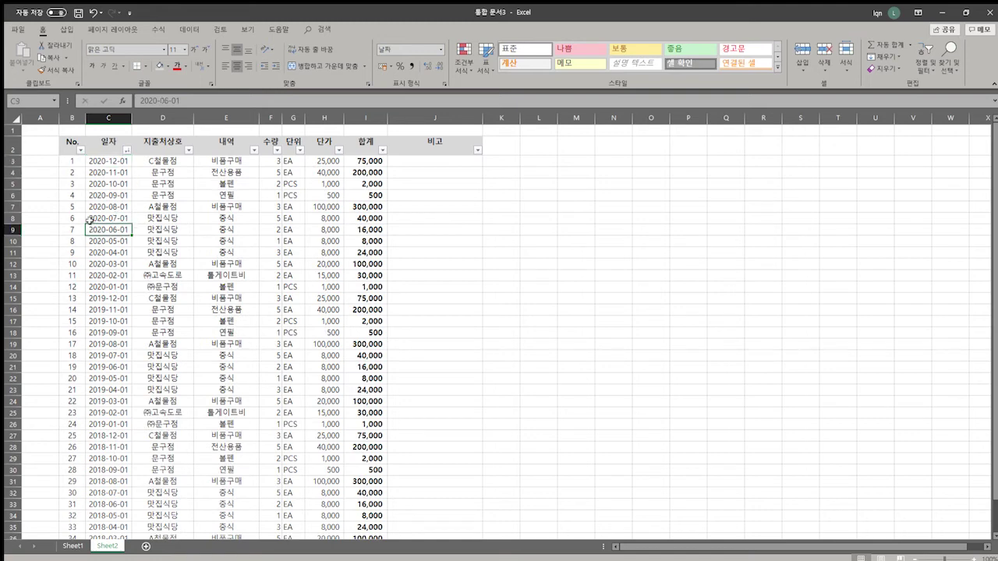
- Sort the expense list by 일자 from oldest to newest and check the order down to the last entry
left_click(107, 165)
scroll(117, 242, "down", 7)
left_click(116, 324)
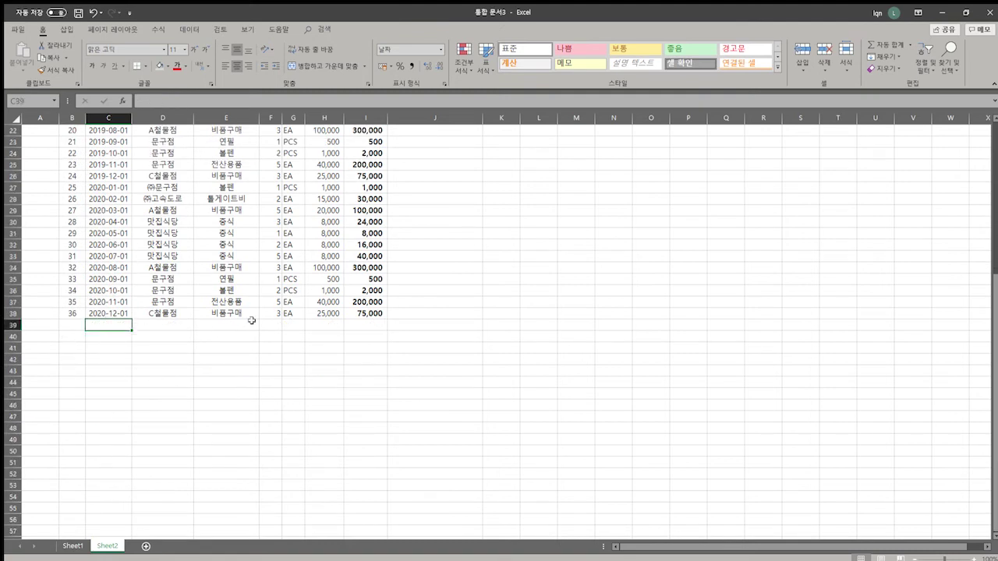
scroll(197, 387, "up", 4)
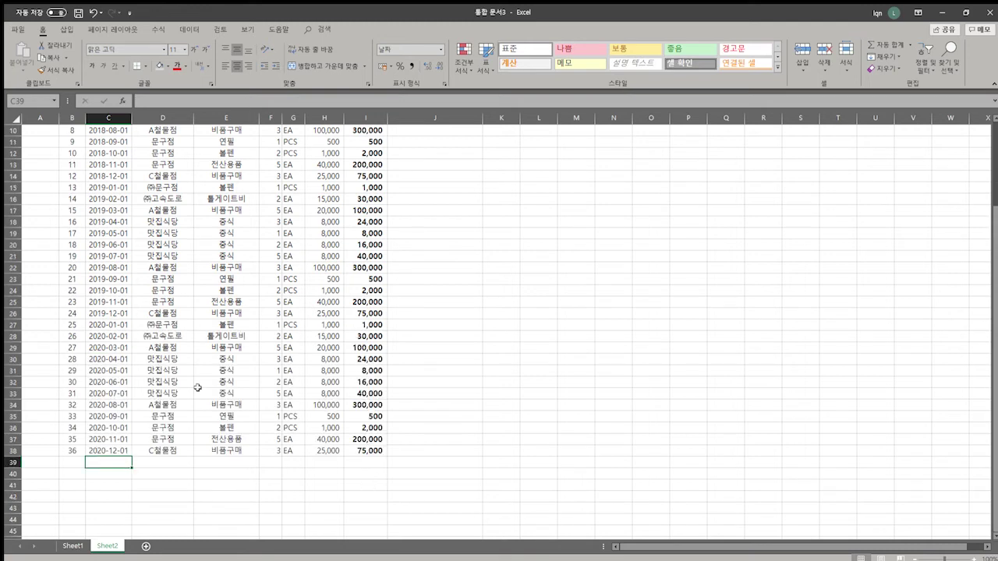
scroll(197, 387, "up", 3)
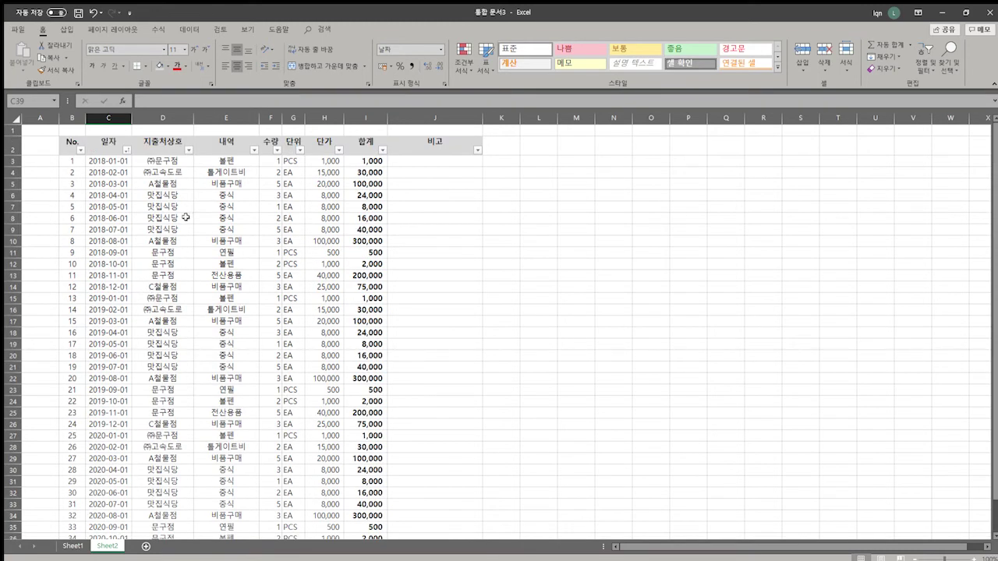
left_click(49, 161)
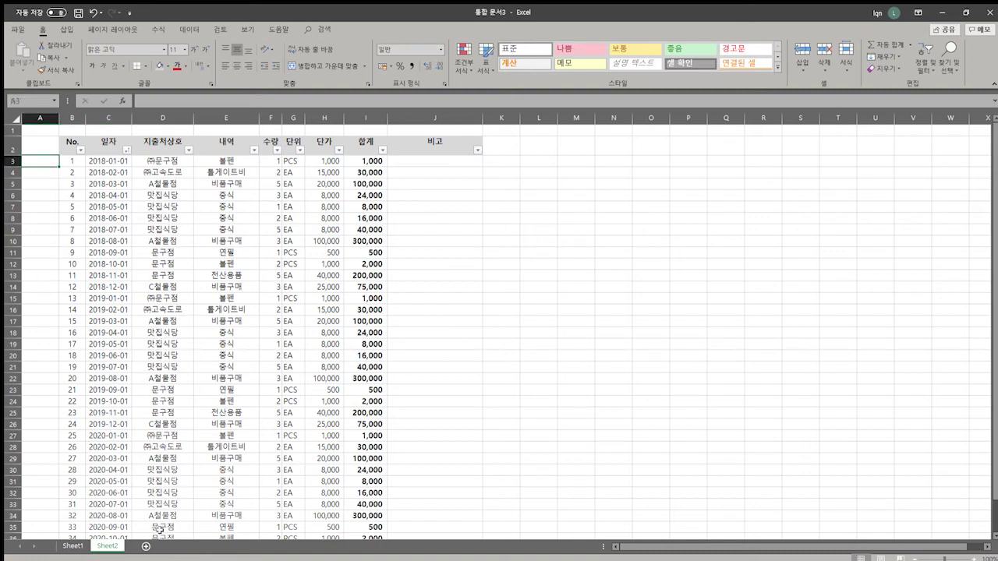
- Create a PivotTable on a new worksheet from the whole expense list B2:J38 on Sheet2
left_click(69, 150)
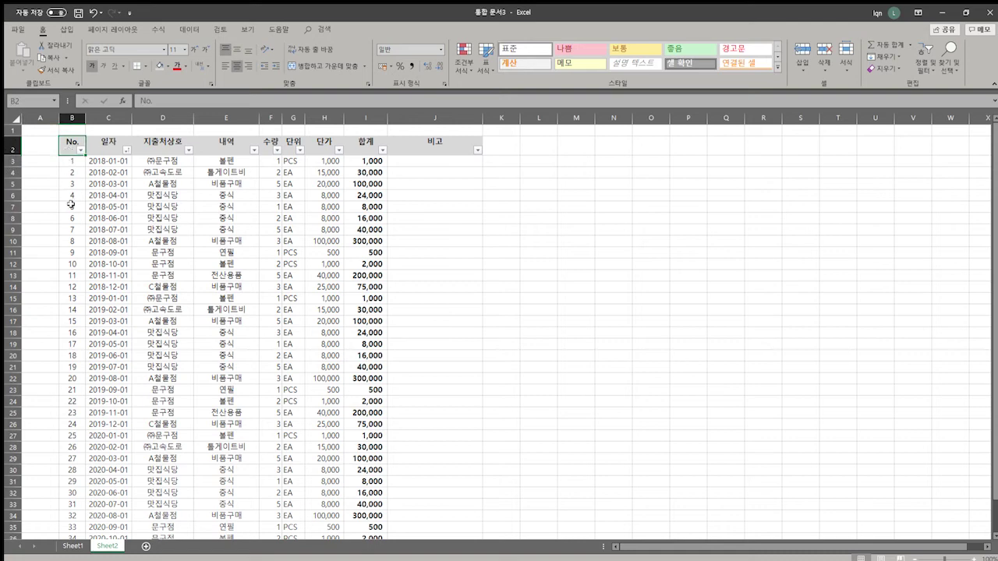
left_click(67, 28)
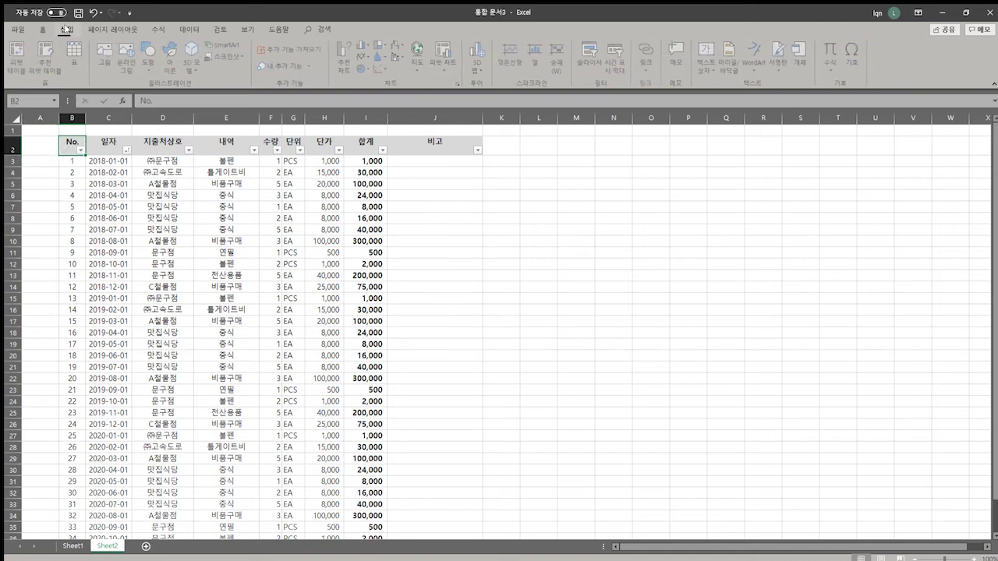
left_click(21, 58)
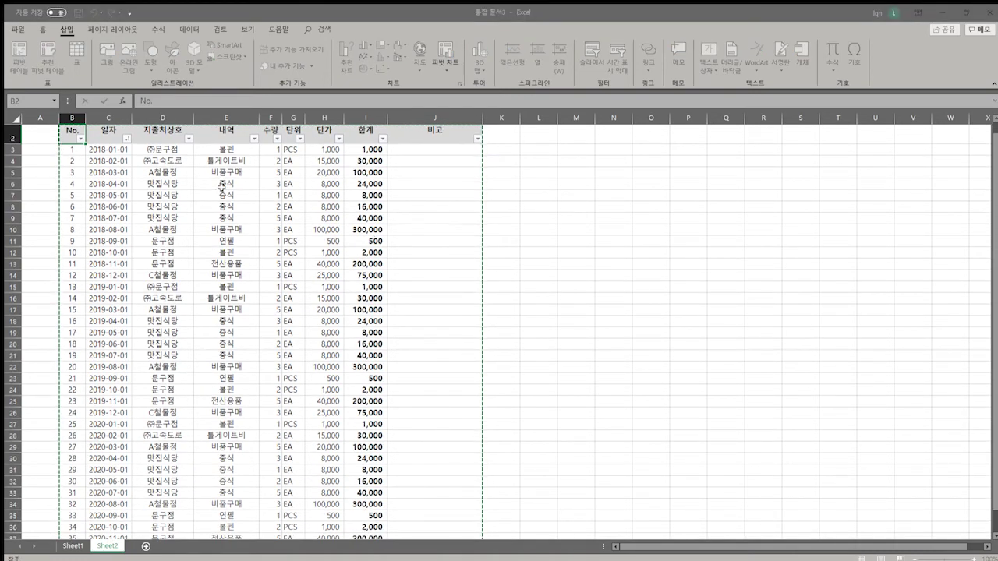
scroll(447, 446, "down", 3)
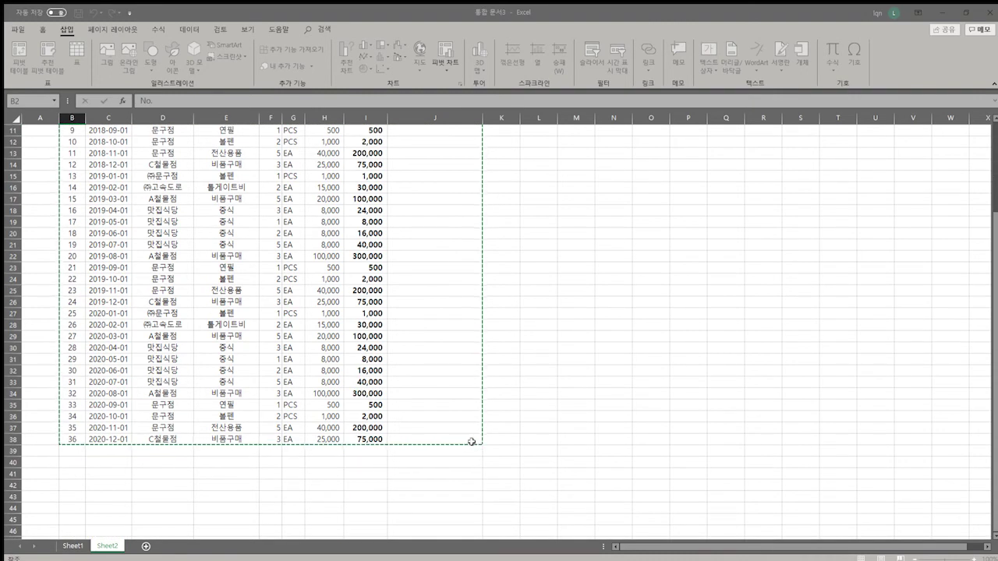
scroll(468, 438, "up", 3)
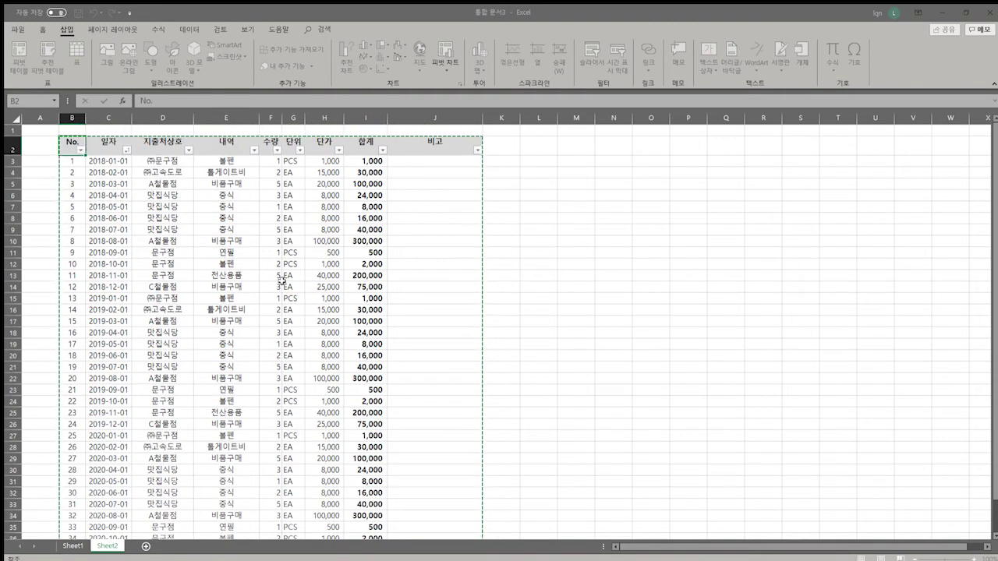
scroll(441, 450, "down", 3)
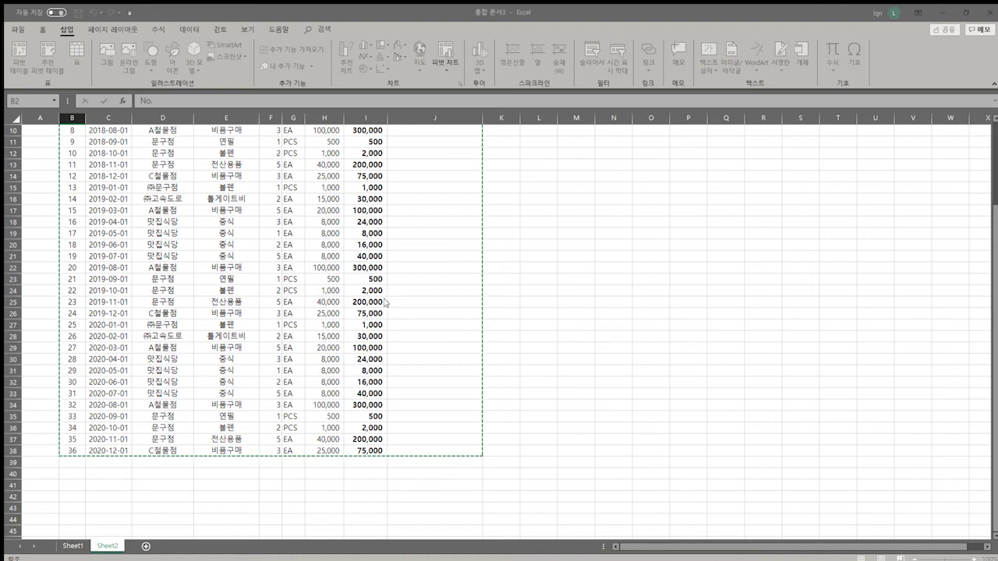
left_click(481, 370)
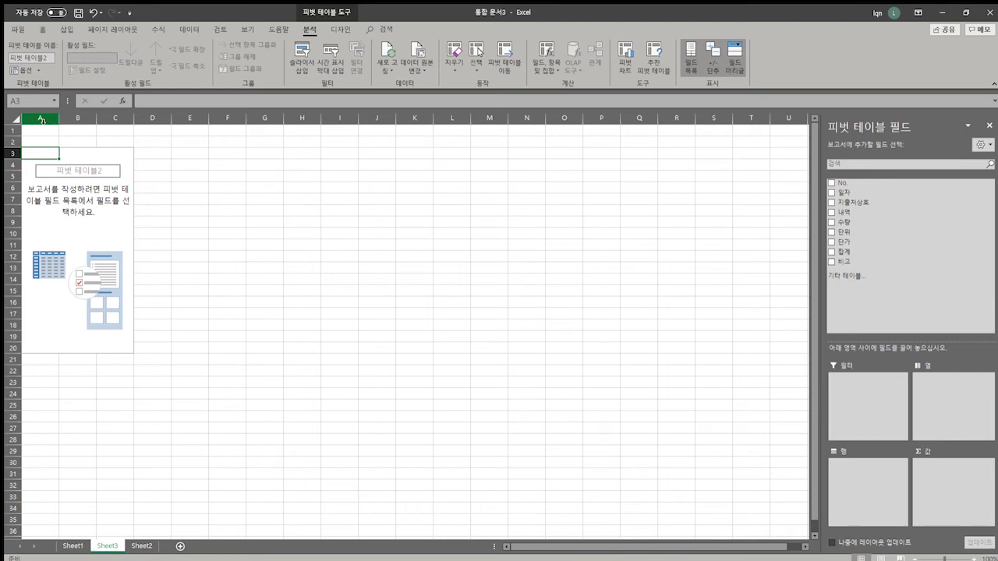
- Insert a blank column before column A on the pivot sheet and narrow it to a slim margin
left_click(41, 120)
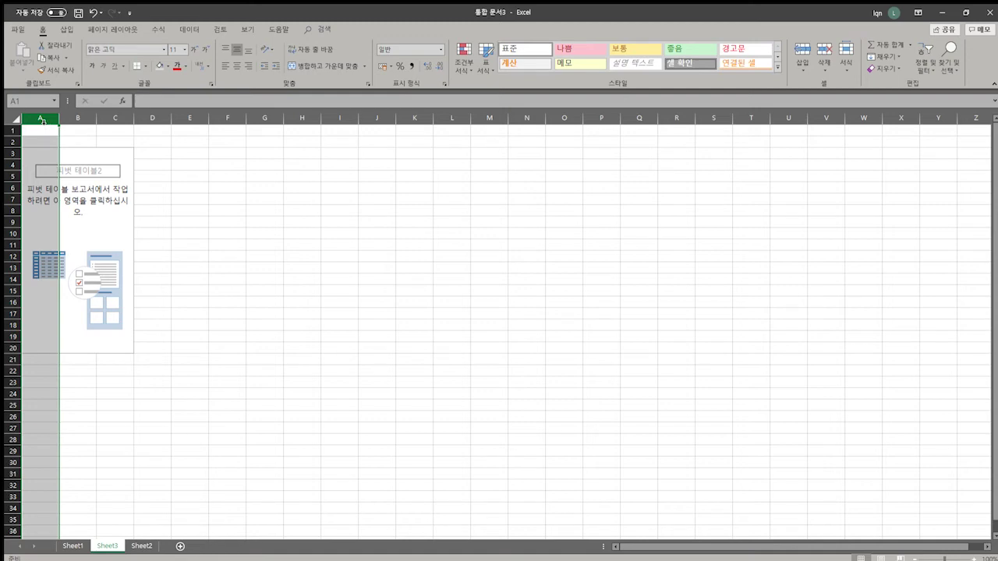
key("ctrl+plus")
left_click(41, 130)
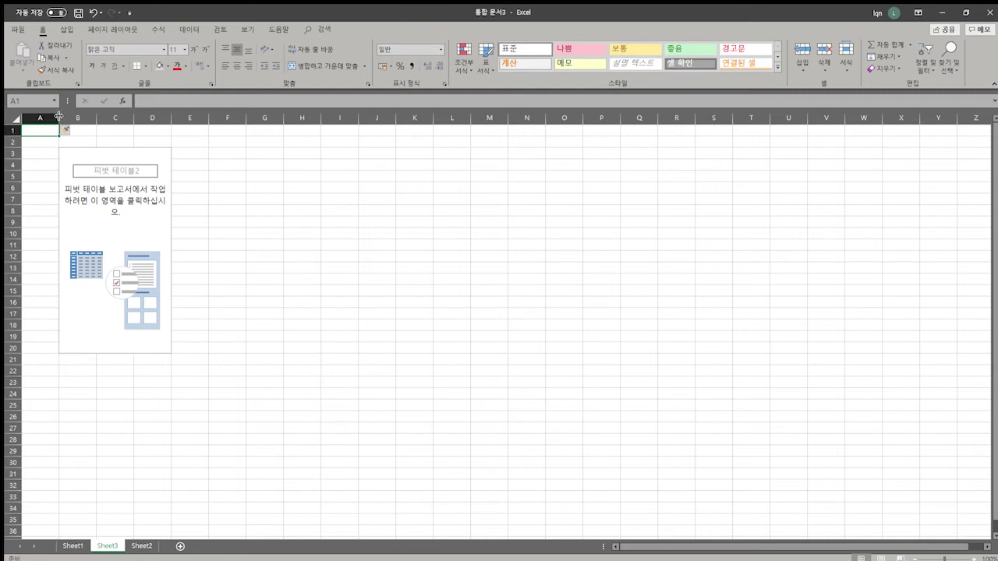
left_click_drag(59, 118, 30, 119)
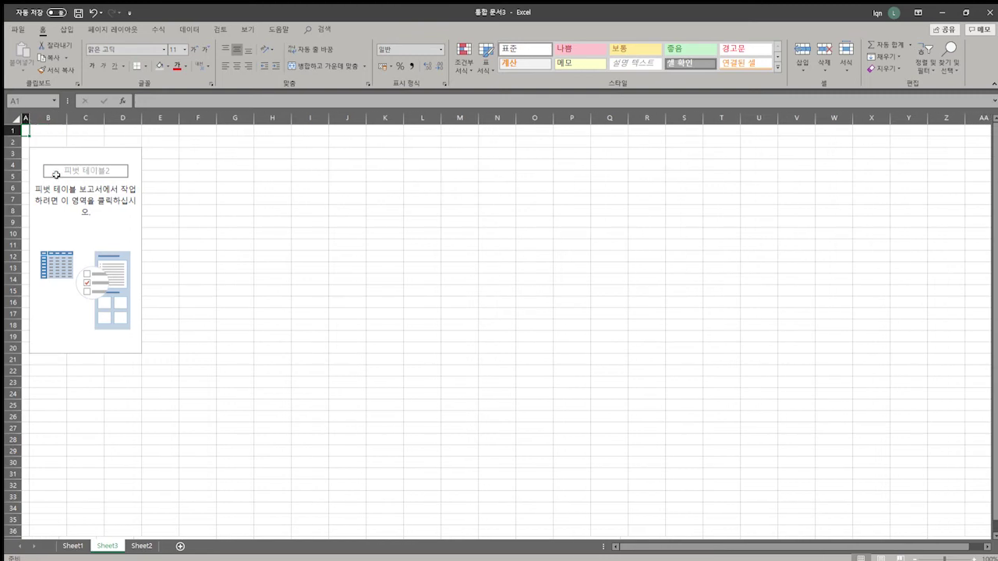
- Delete the empty row 2 above the pivot table placeholder
left_click(14, 143)
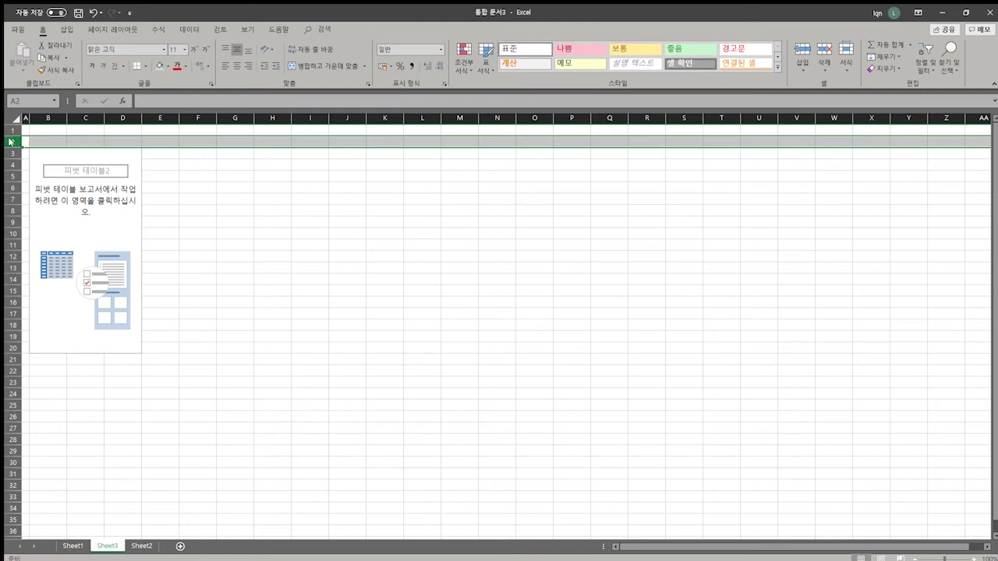
key("ctrl+minus")
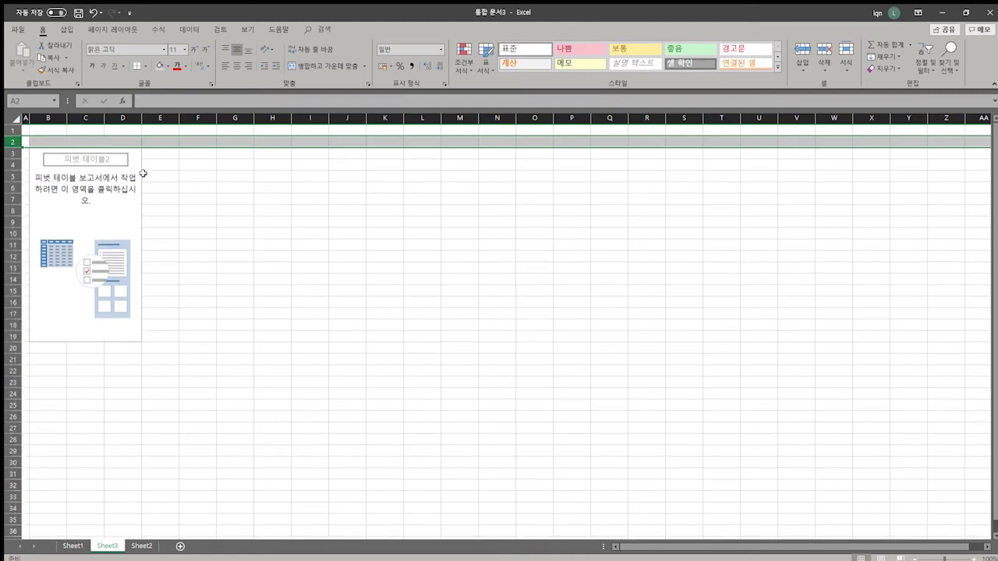
left_click(154, 177)
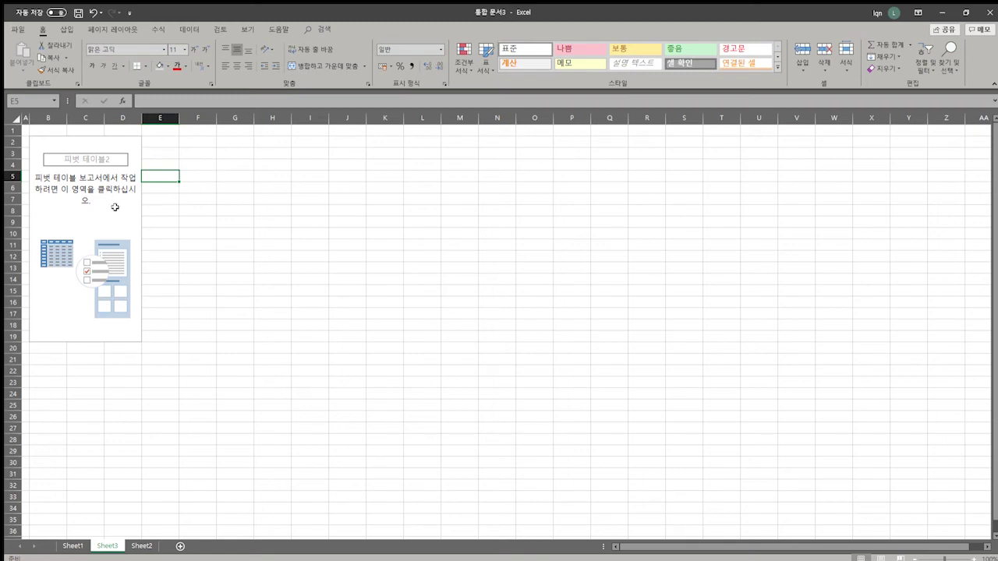
- Rename the pivot table's sheet as 경비지출리스트 피벗테이블
double_click(107, 546)
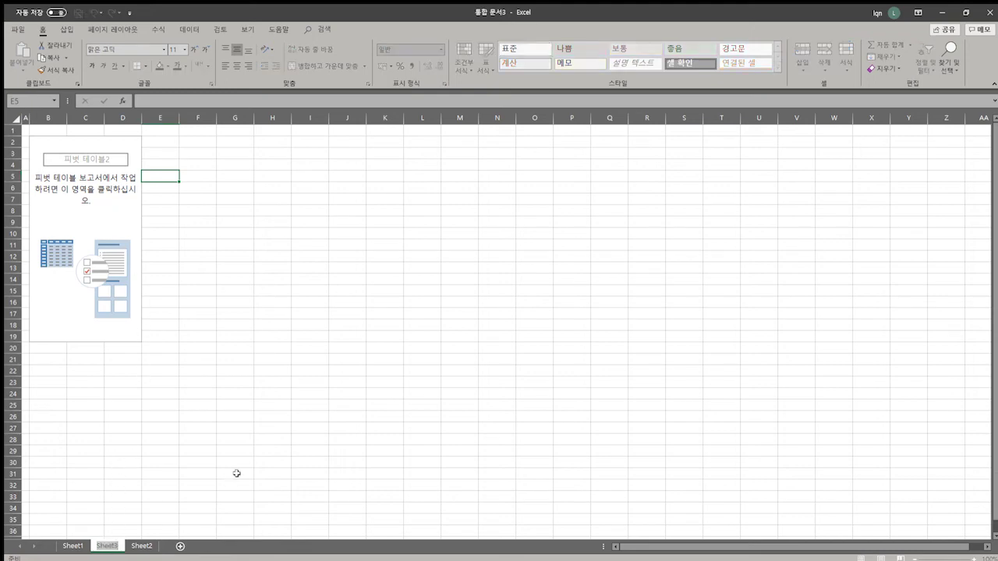
key("BackSpace")
type("경비지출리스트")
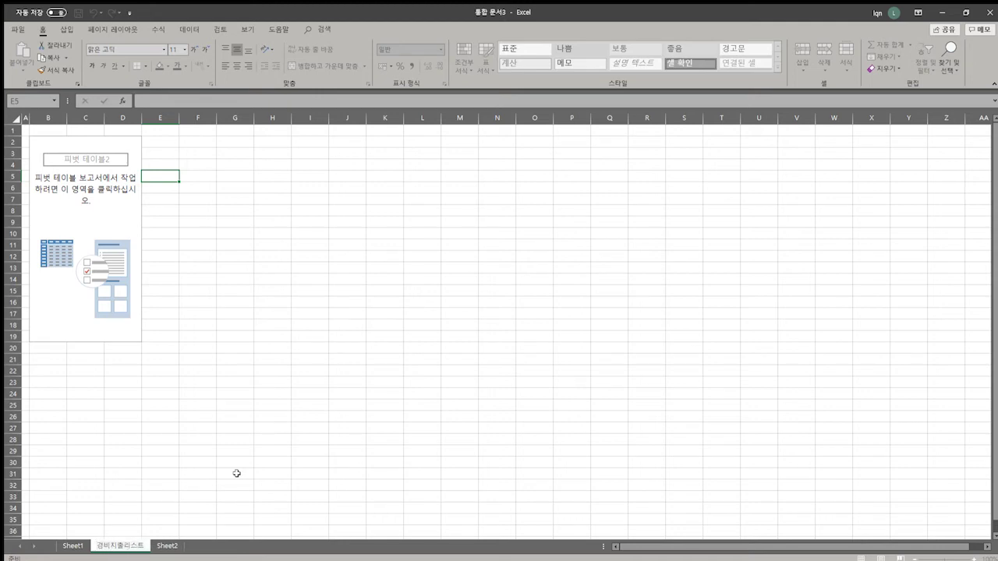
type(" 피벗테이블")
key("Return")
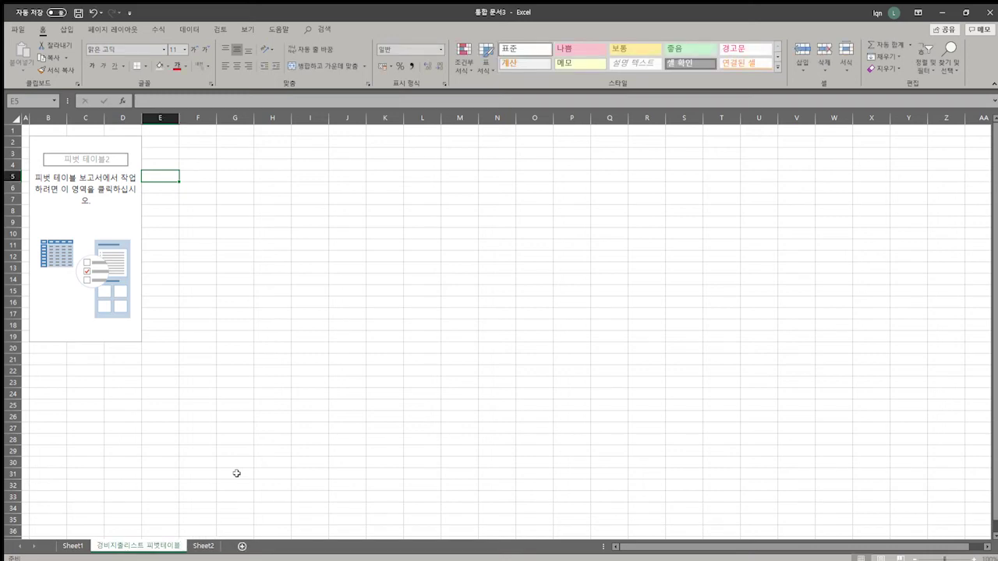
- Lay out the pivot table with 일자 as rows, 내역 as columns and the 합계 field as values
left_click(47, 149)
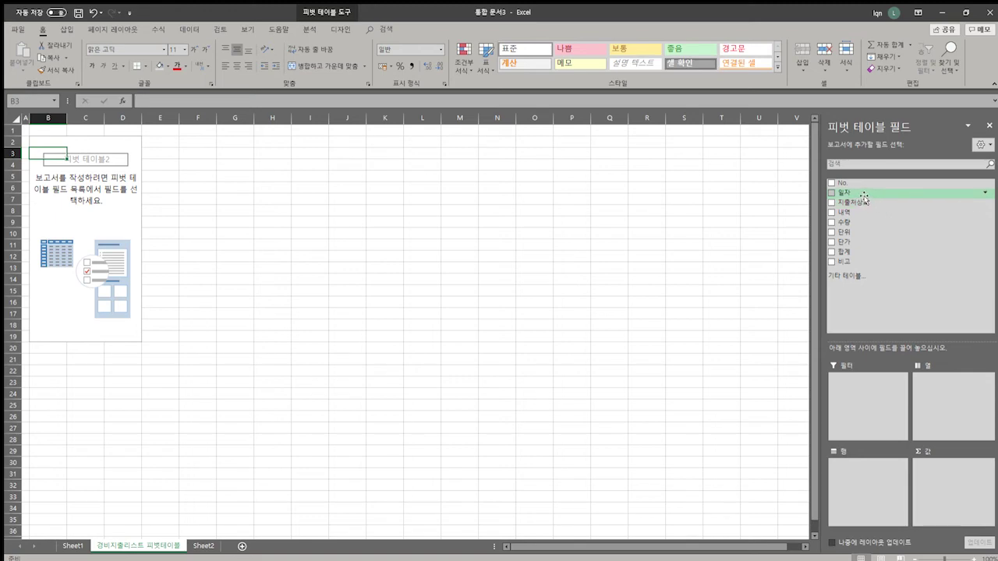
left_click_drag(864, 200, 863, 478)
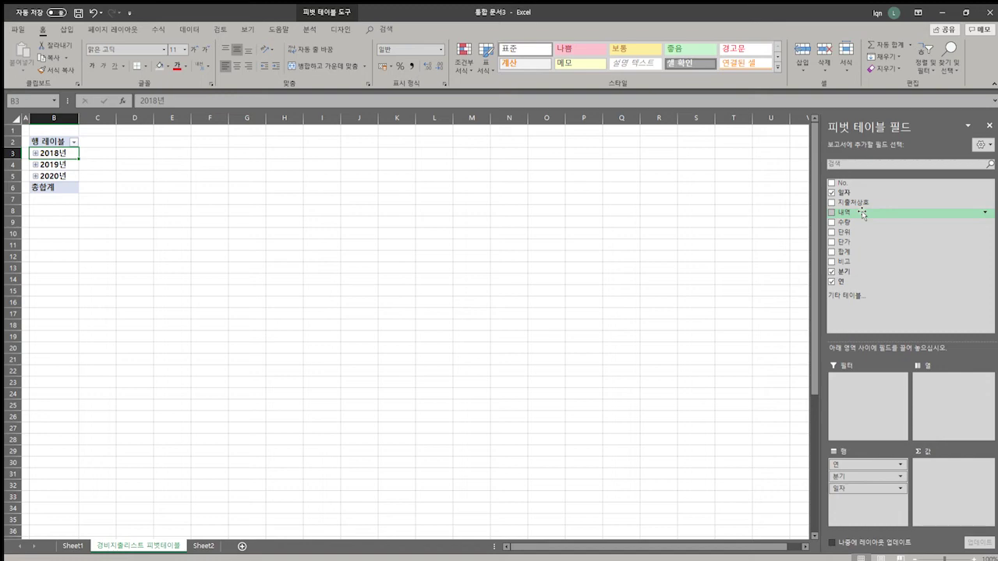
left_click_drag(862, 214, 946, 390)
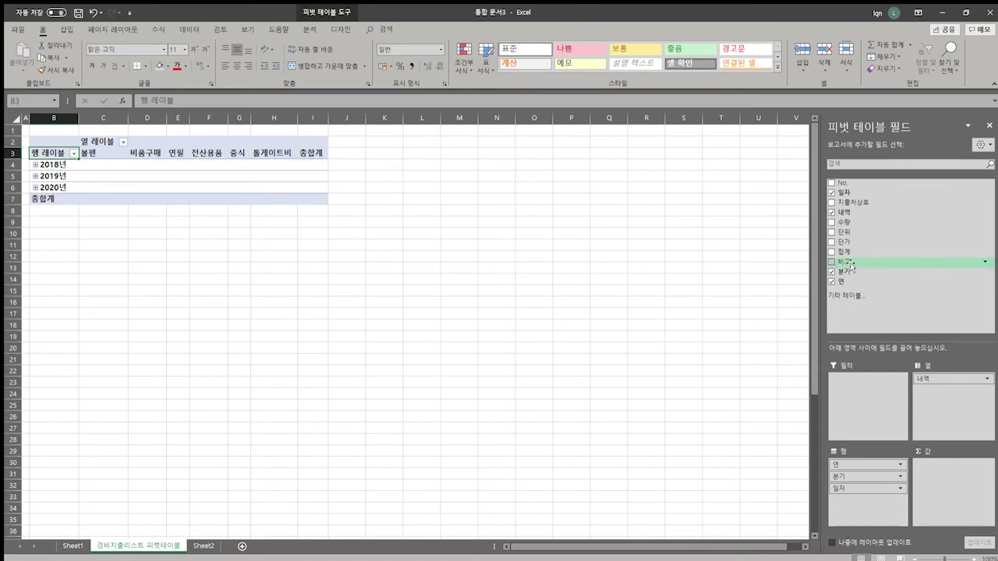
left_click_drag(855, 253, 947, 479)
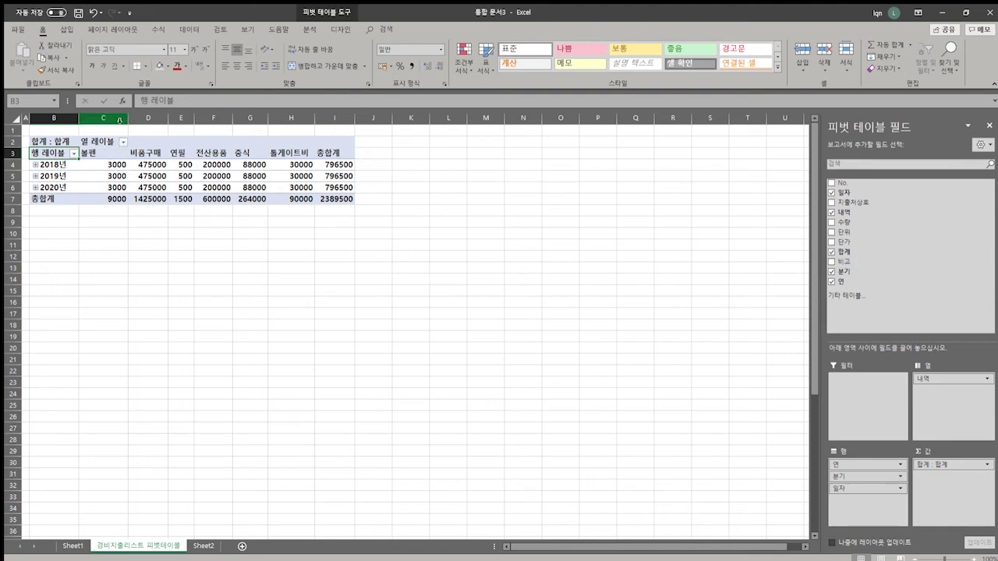
- Format pivot sheet columns C to I as 숫자 with a thousands separator
left_click_drag(120, 120, 339, 124)
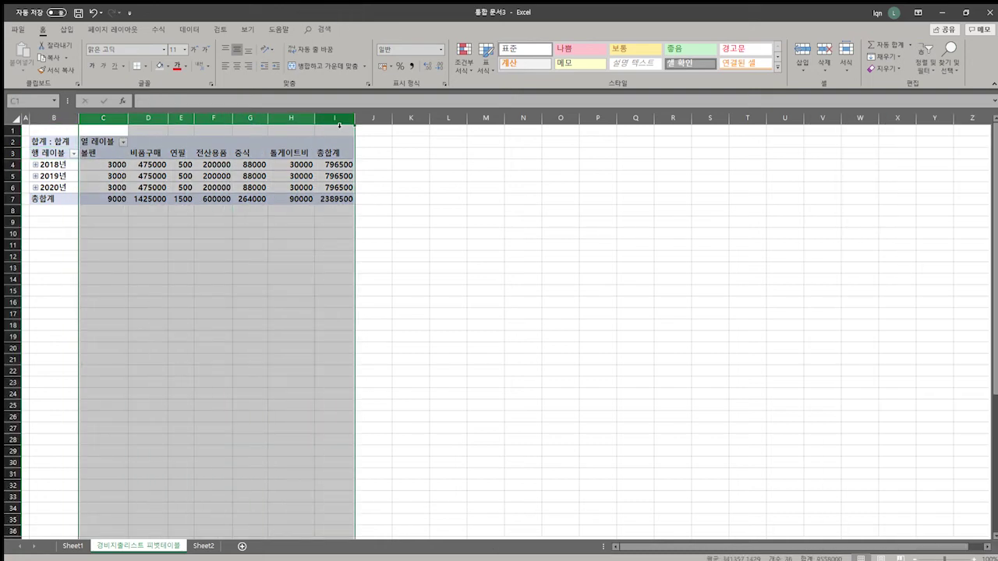
key("ctrl+1")
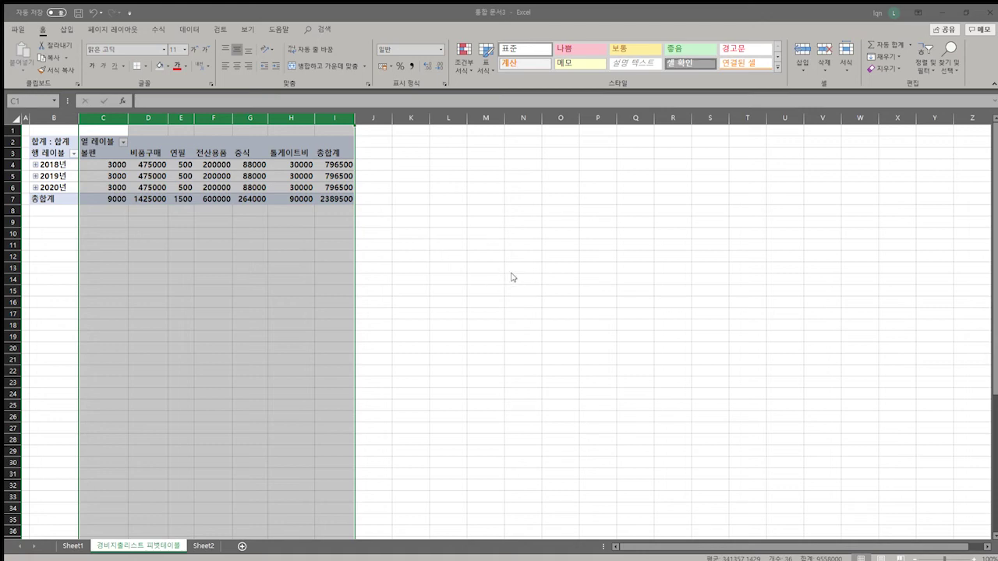
left_click(605, 451)
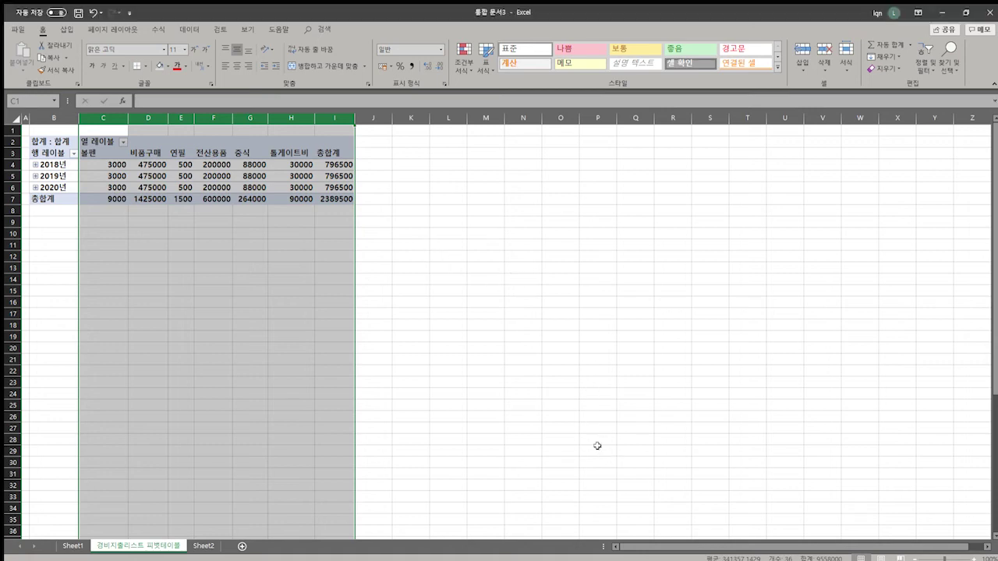
left_click(223, 260)
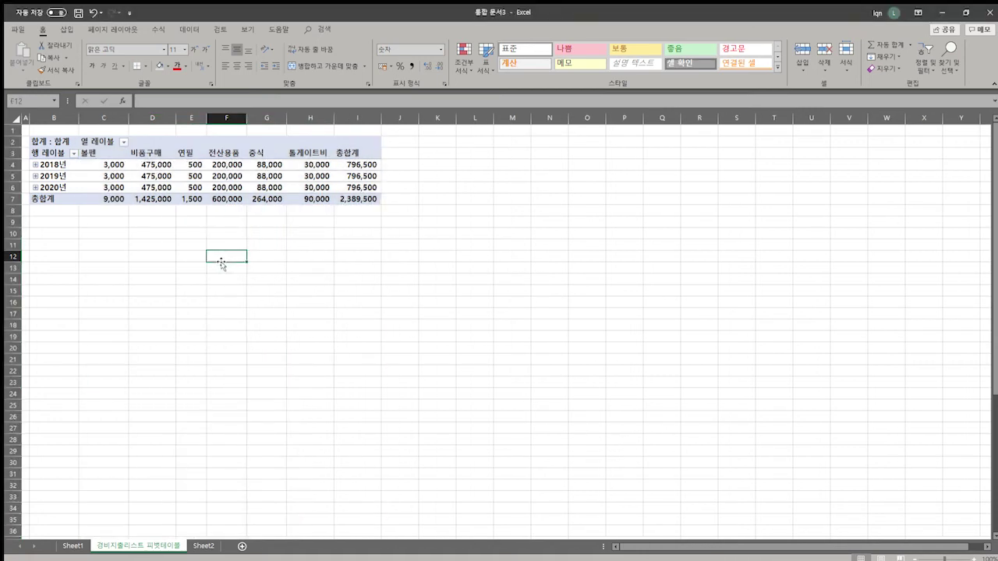
- Sort the pivot table's 내역 columns by their grand totals in descending order
left_click(112, 201)
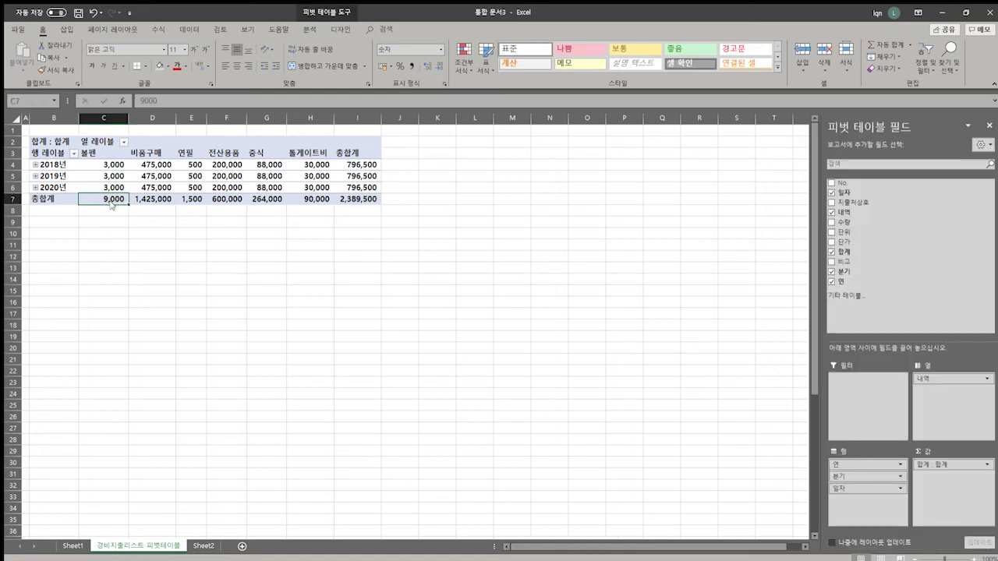
left_click(229, 273)
left_click(143, 255)
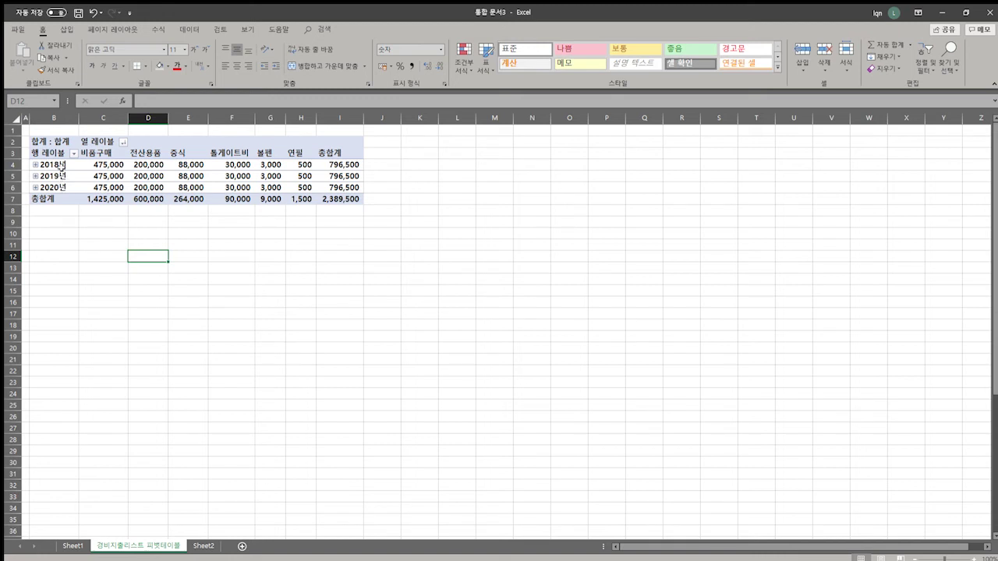
- Sort the pivot table's year rows in descending order, from 2020년 down to 2018년
left_click(61, 166)
key("Down")
key("Down")
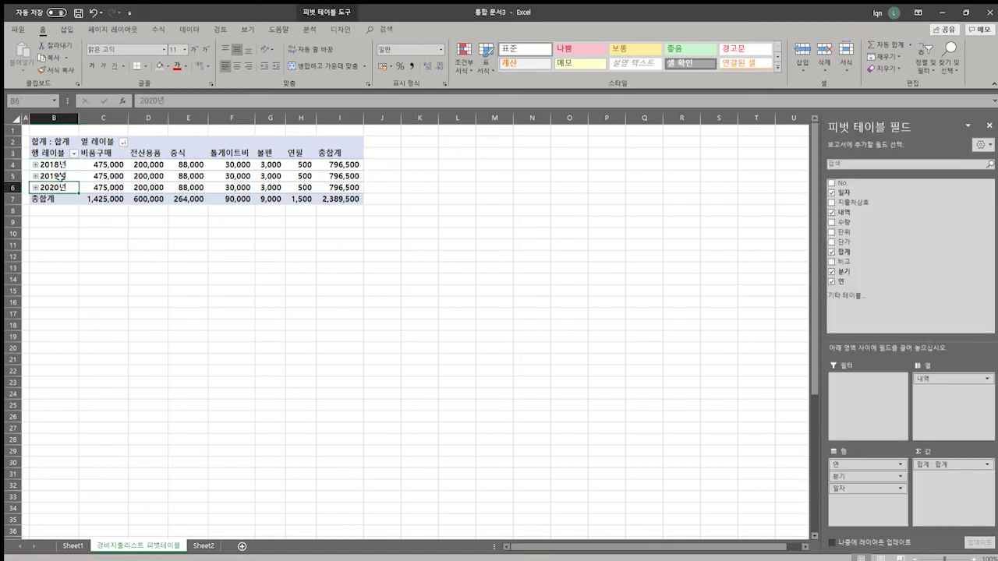
left_click(61, 176)
left_click(61, 166)
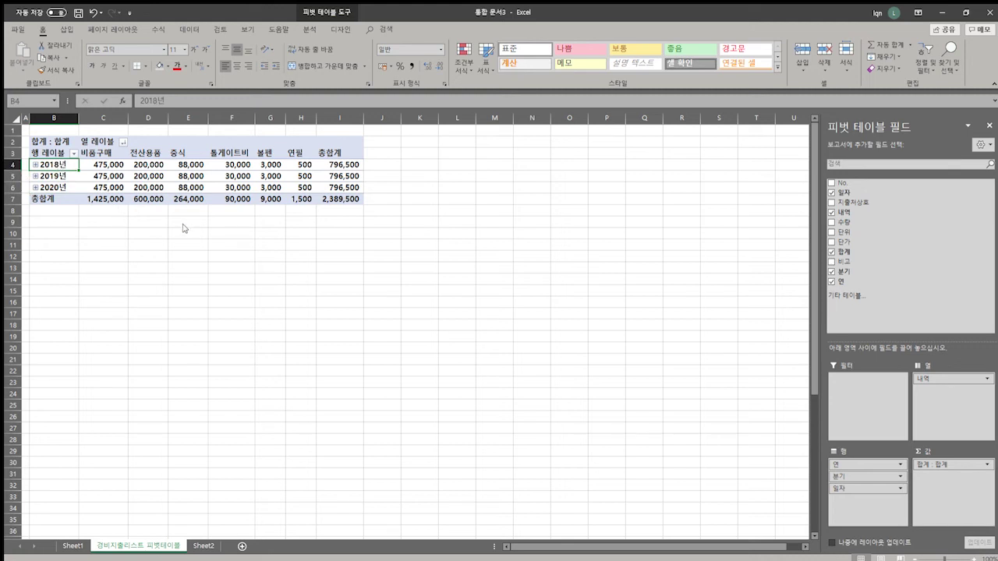
left_click(144, 255)
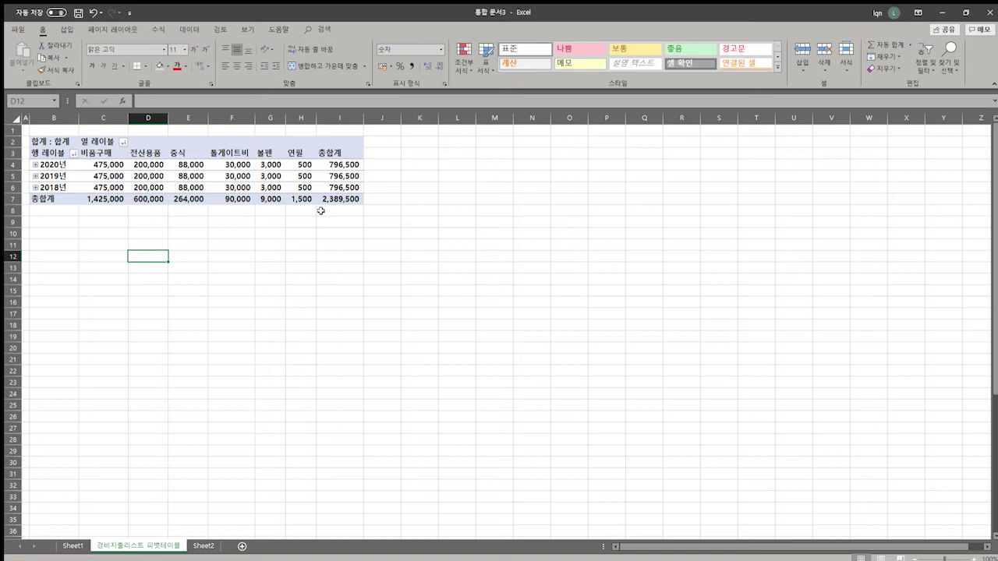
- Review the source list on Sheet2 and move the 경비지출리스트 피벗테이블 sheet behind Sheet2
left_click(203, 547)
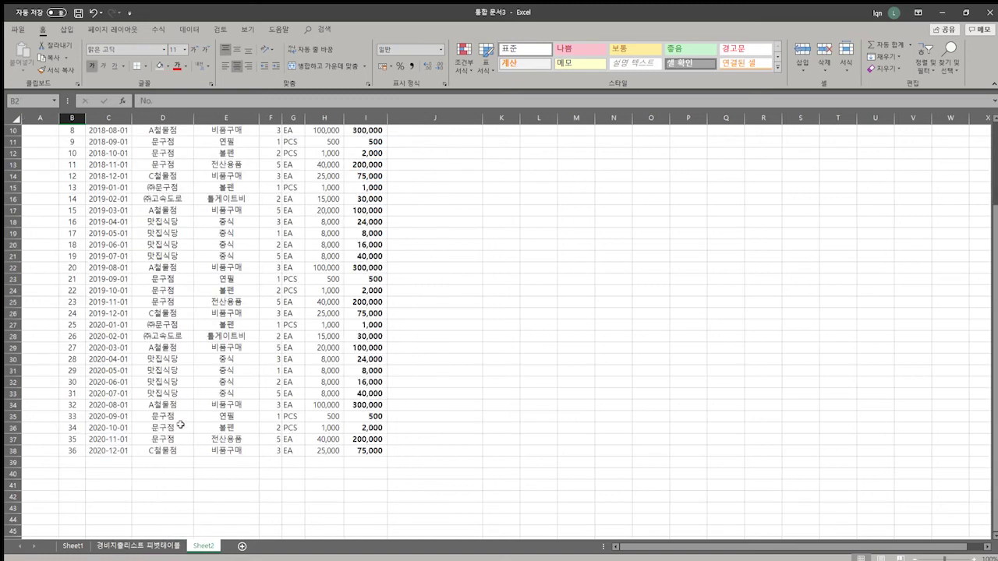
scroll(177, 427, "up", 3)
left_click(153, 545)
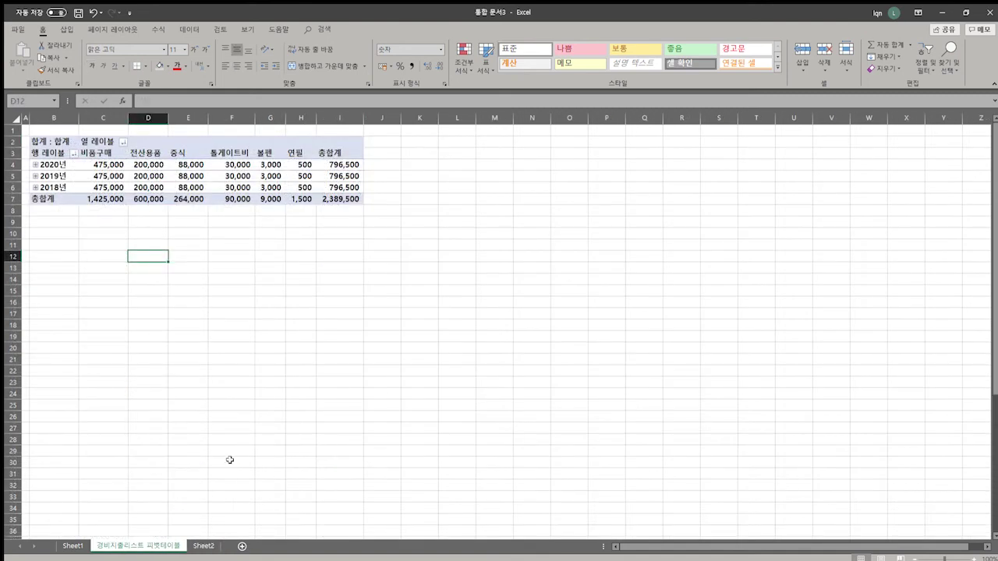
left_click_drag(174, 532, 234, 549)
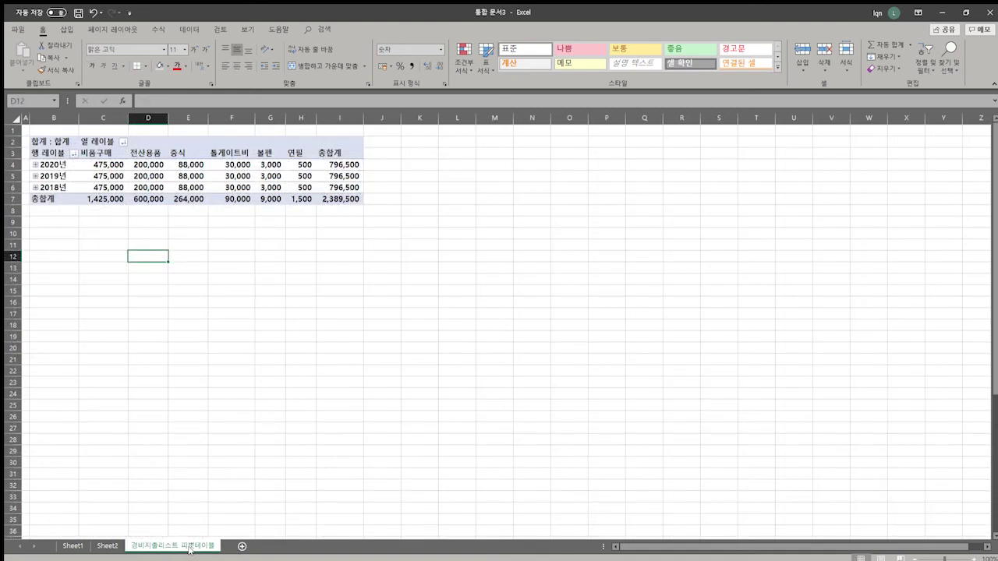
left_click(108, 546)
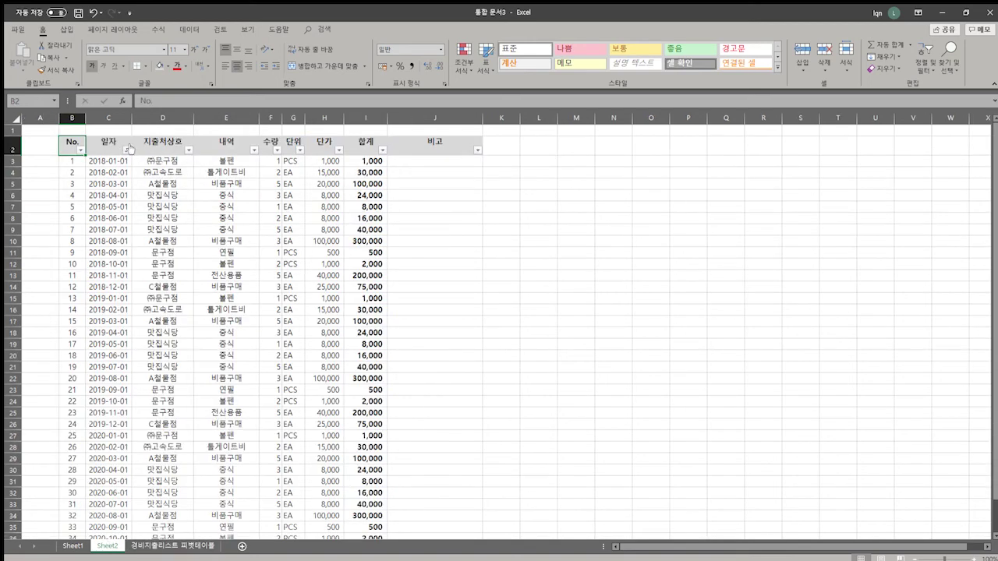
left_click(172, 545)
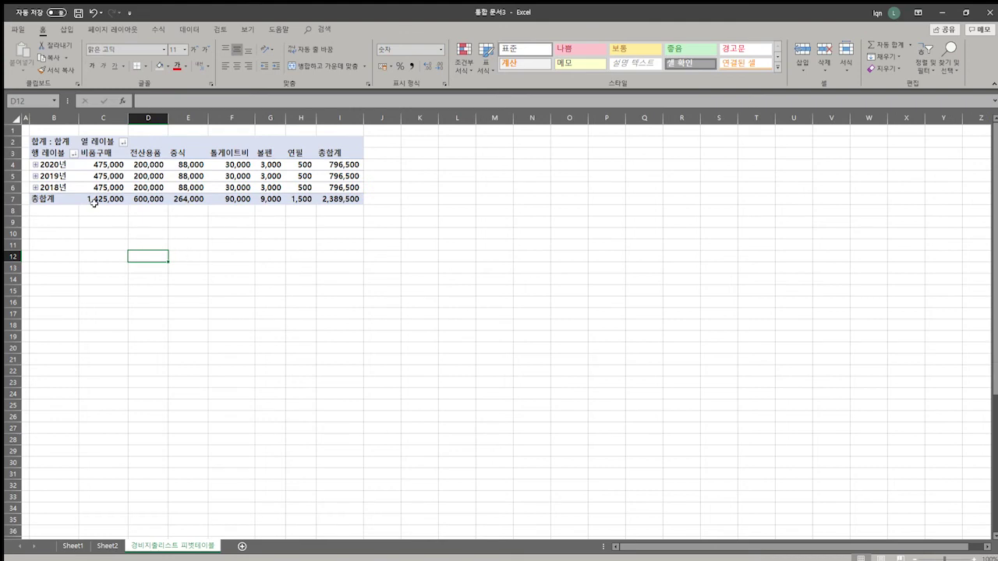
- Copy the pivot table range B3:I7 as a plain formatted table into a new worksheet starting at cell B2
left_click(55, 153)
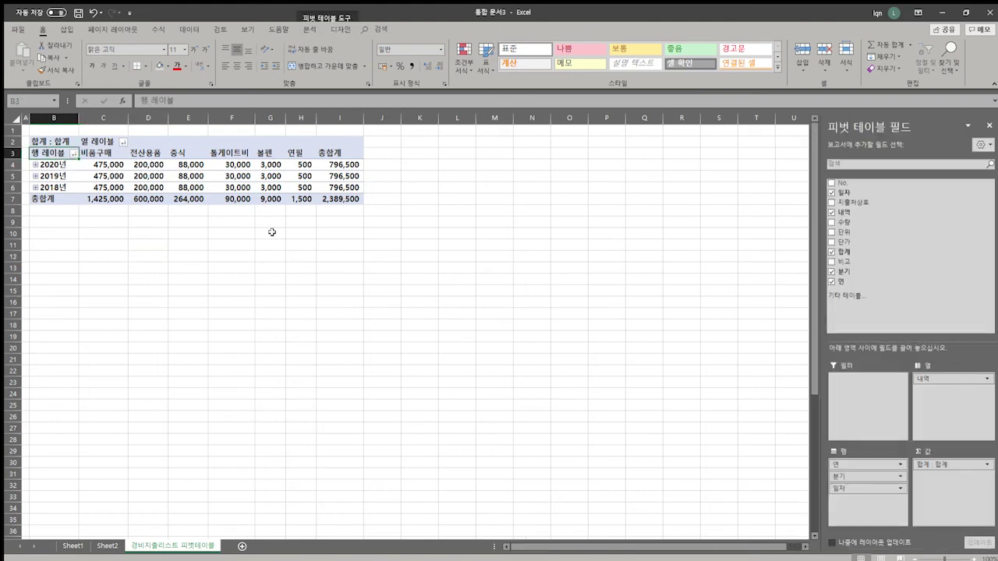
left_click(342, 198, "shift")
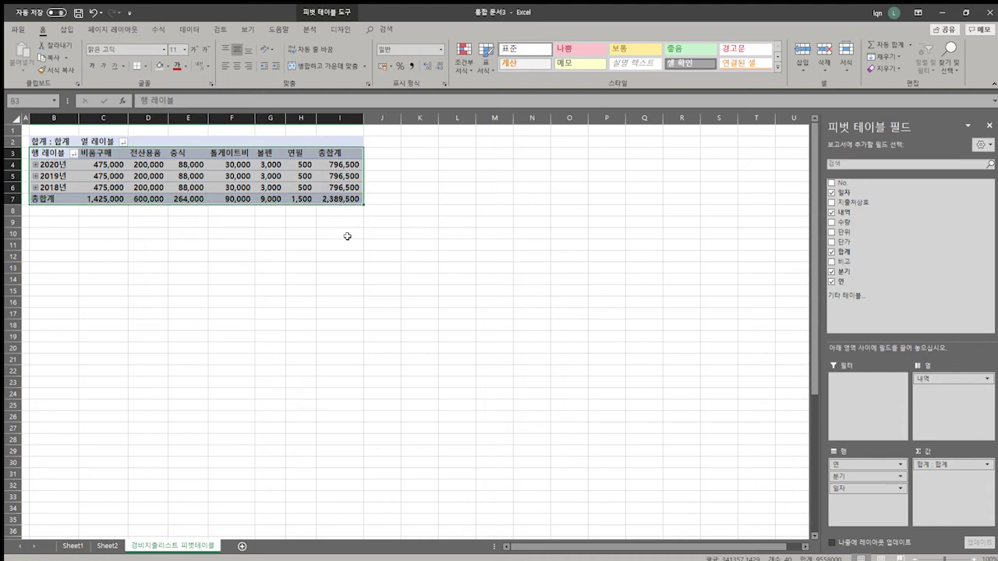
key("ctrl+c")
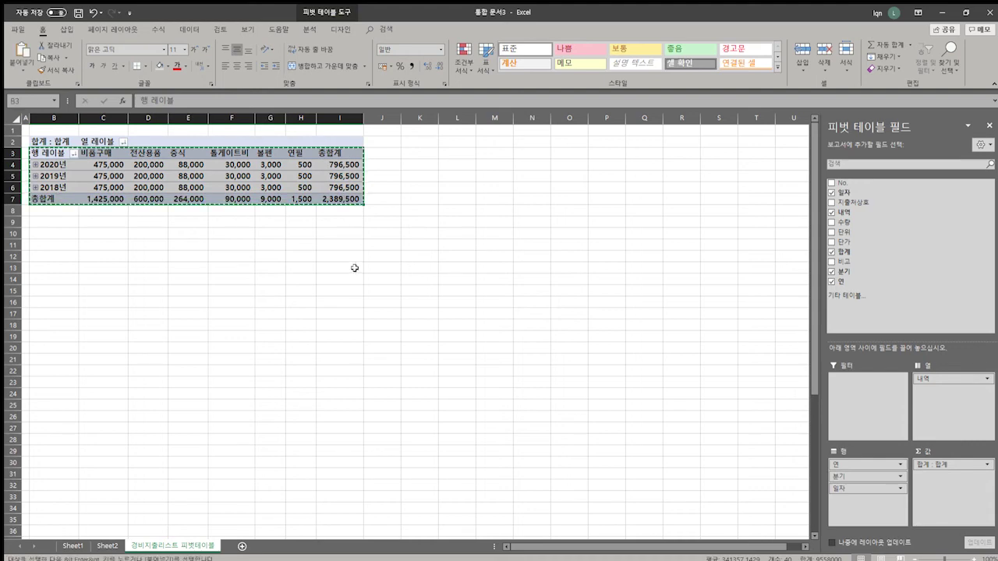
left_click(242, 545)
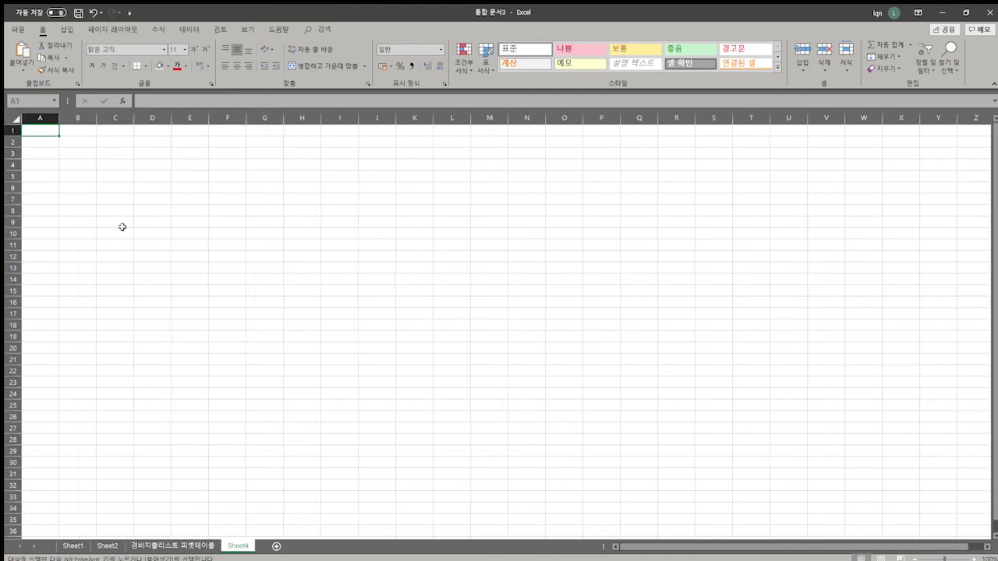
left_click(90, 141)
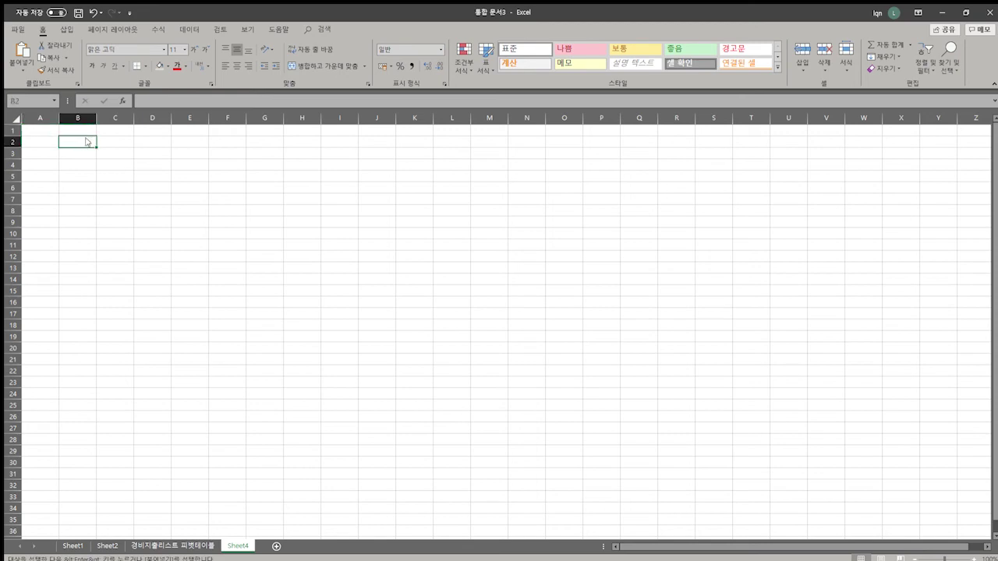
key("ctrl+v")
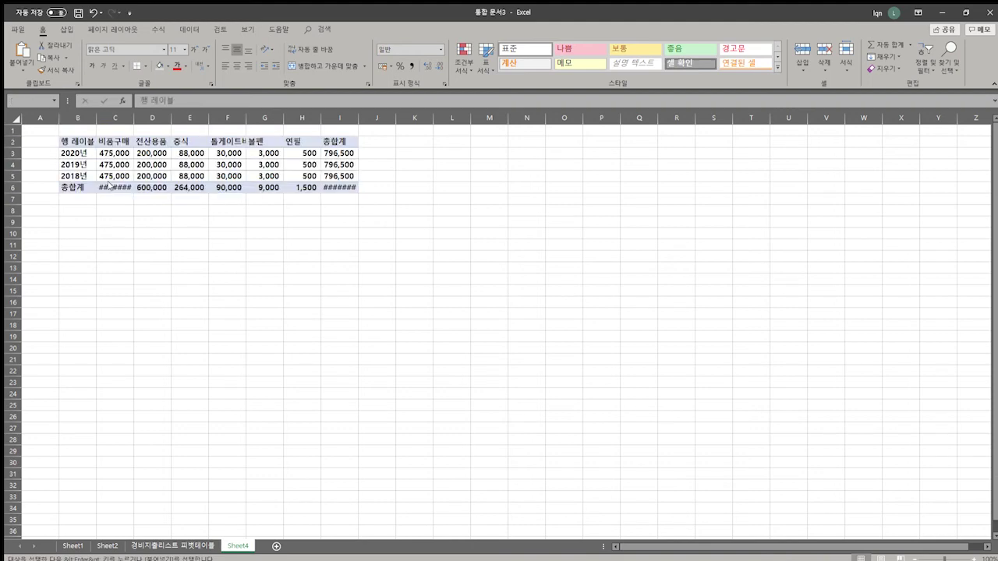
left_click(108, 182)
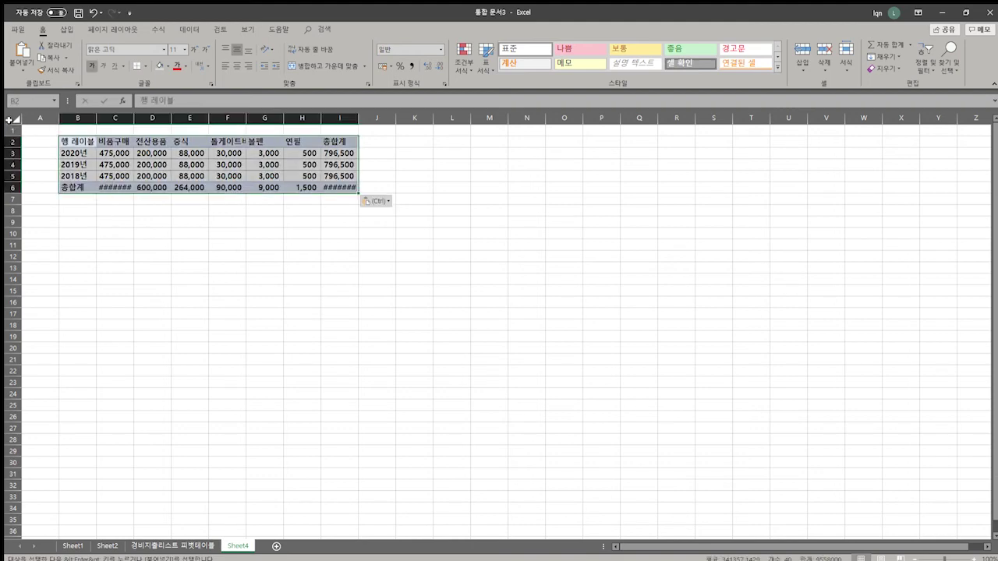
- Autofit all column widths on the new sheet to their contents
left_click(9, 119)
double_click(97, 117)
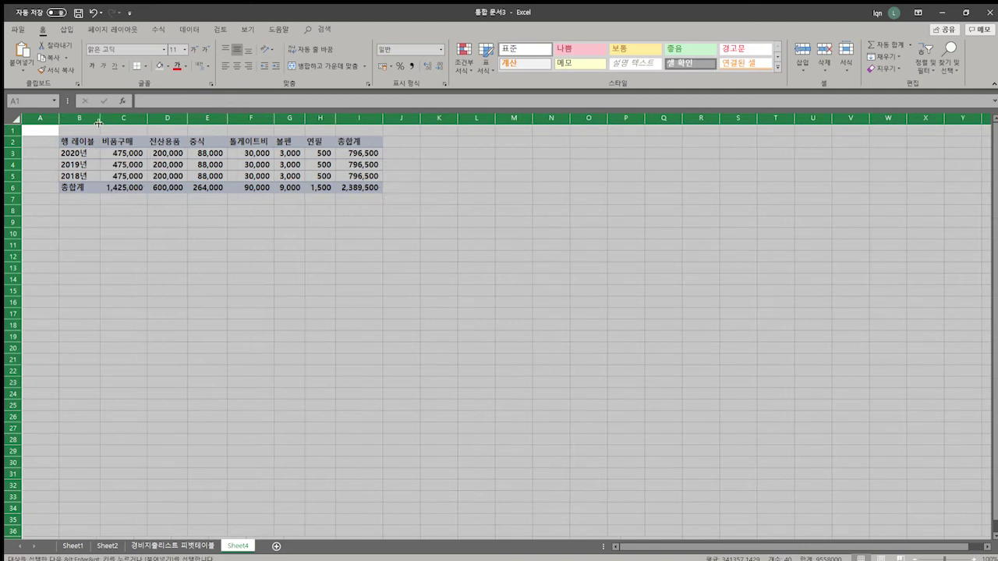
left_click(144, 223)
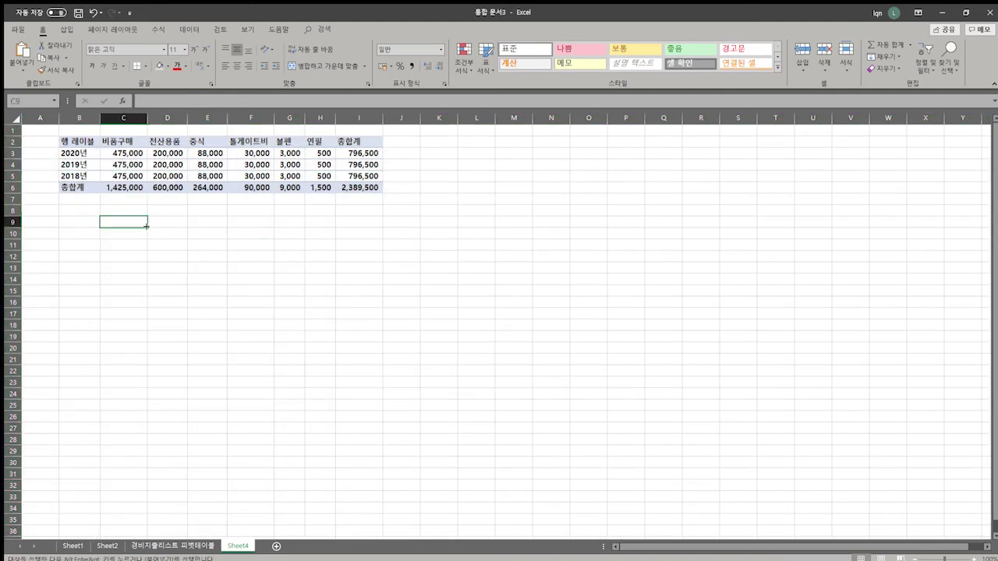
- Replace the copied table's 행 레이블 header in B2 with 지출년도
left_click(89, 145)
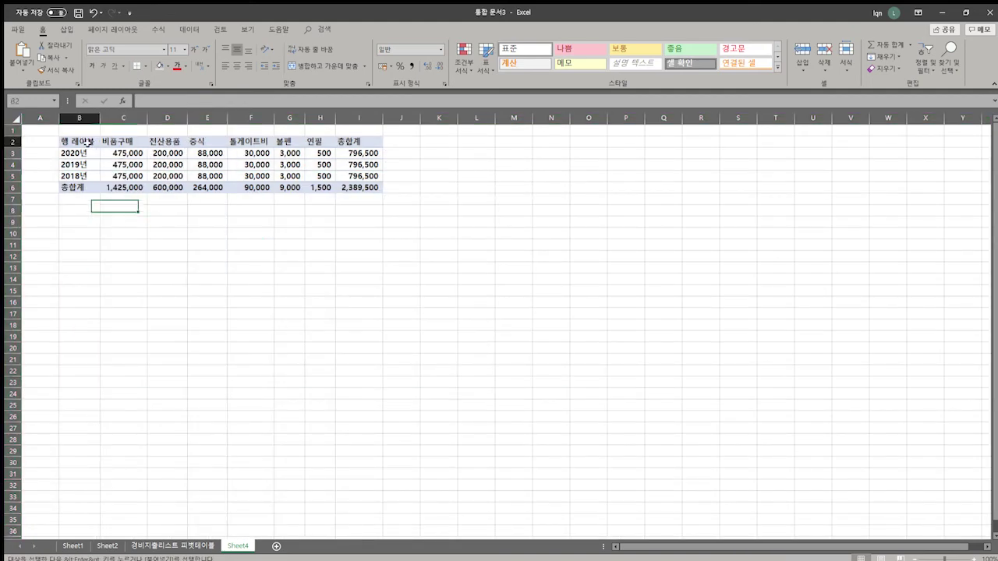
key("Delete")
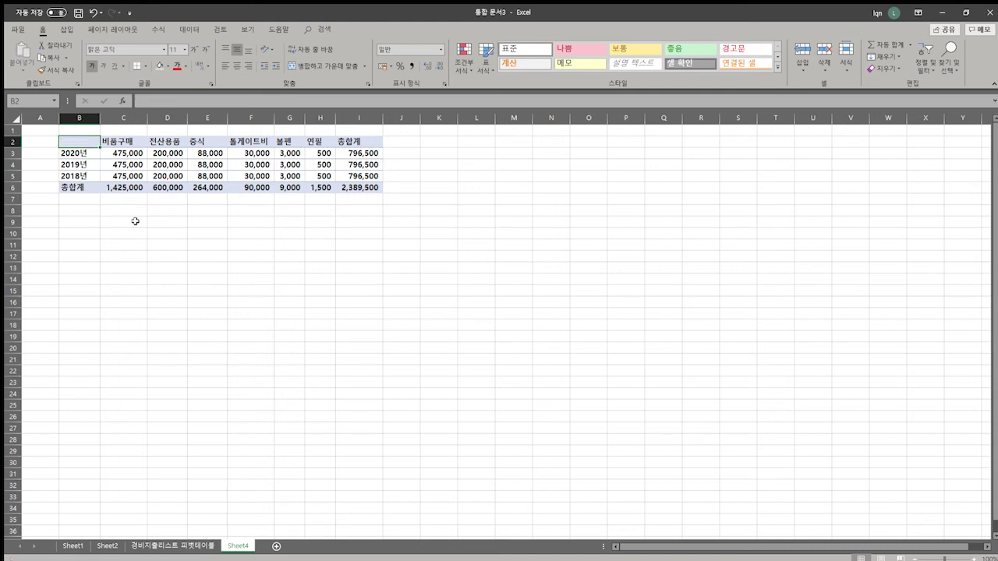
type("년도")
key("Return")
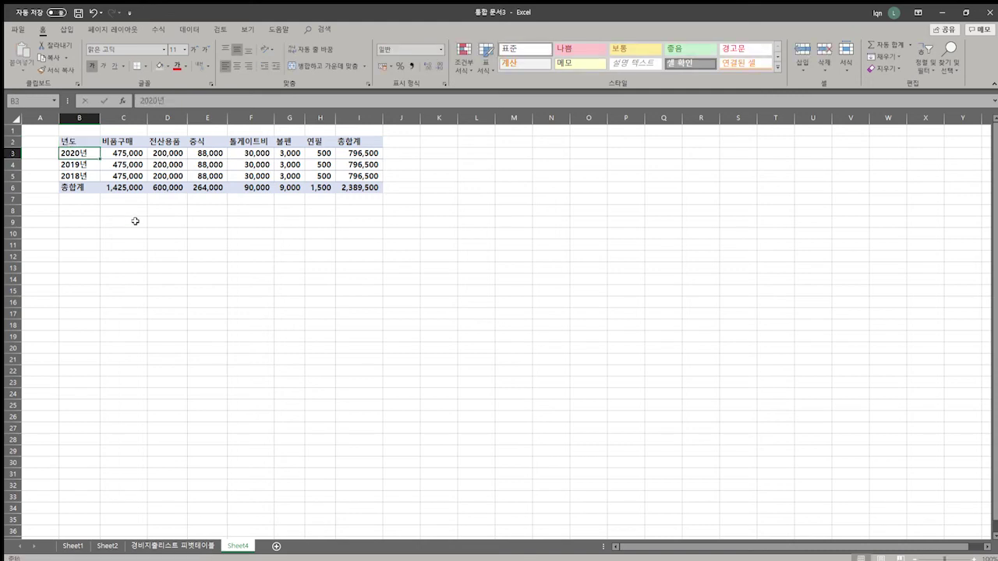
key("Up")
type("지출년도")
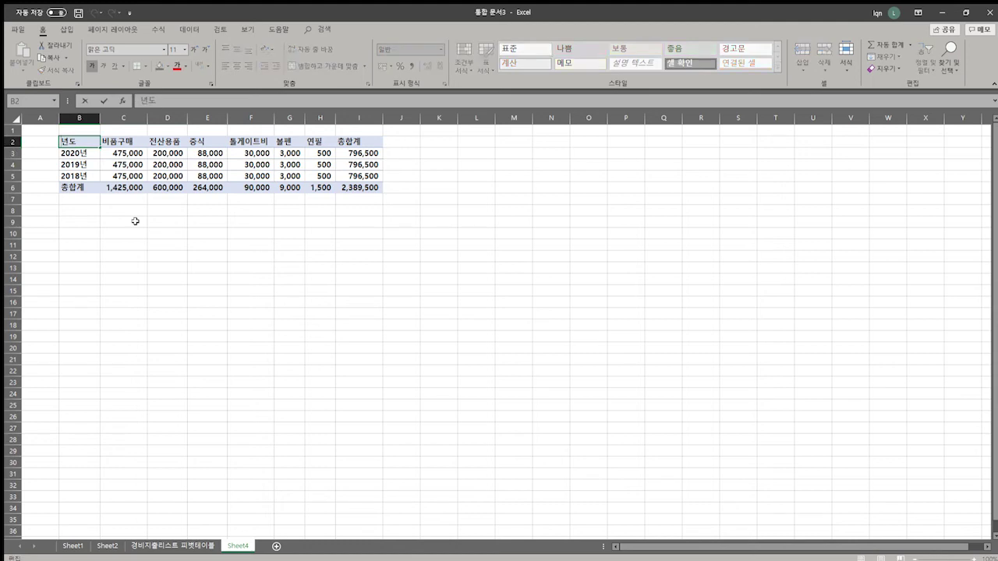
key("Return")
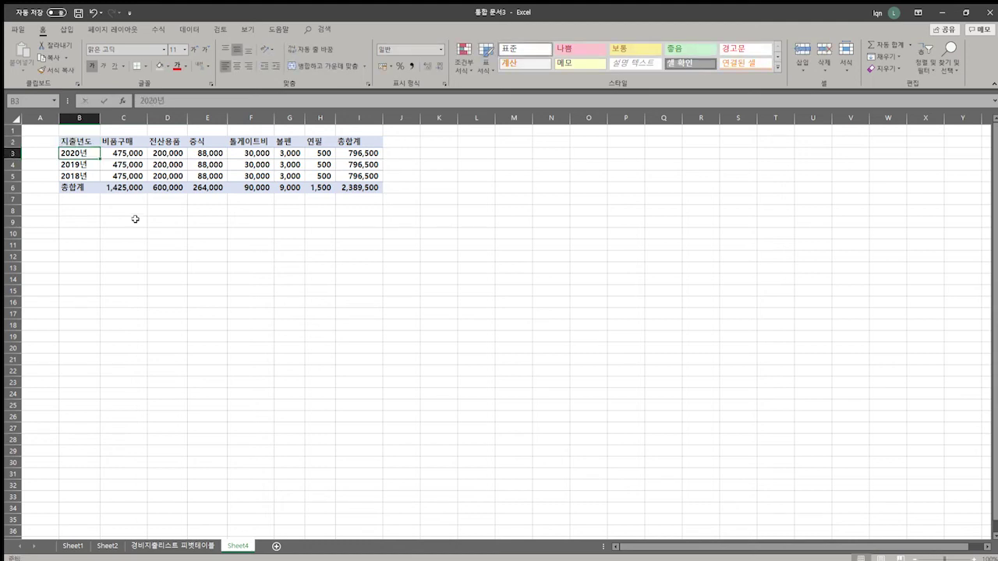
- Center the copied table's header row horizontally
left_click(13, 141)
left_click(237, 66)
left_click(145, 185)
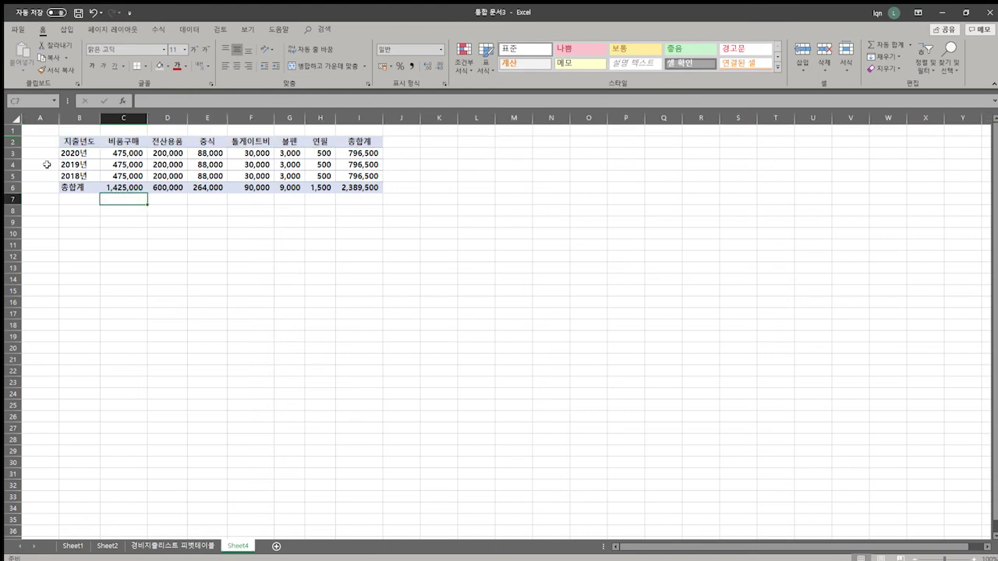
- Insert a blank row above the copied table's header and select cell B2 in it
left_click(14, 142)
key("ctrl+shift+plus")
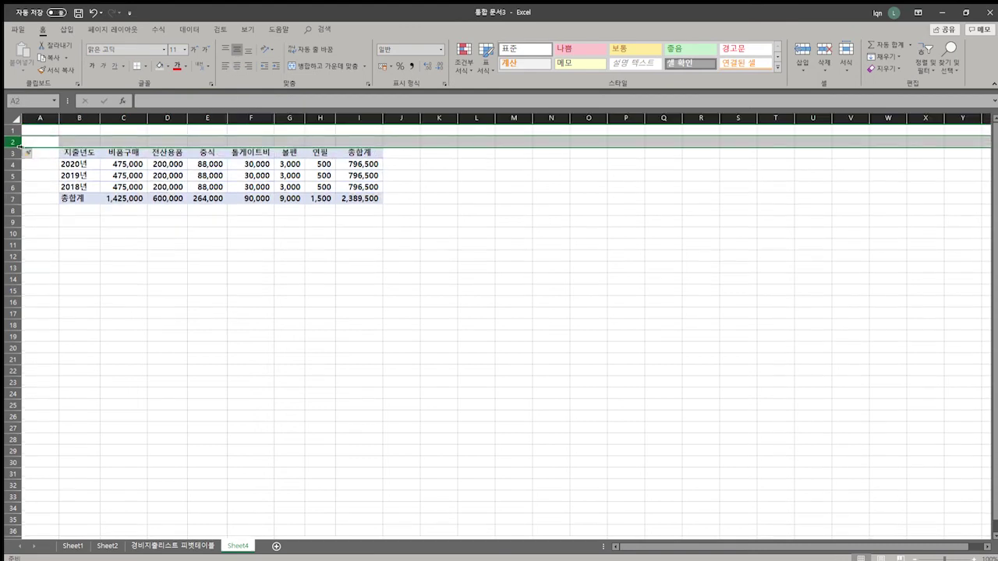
left_click(71, 140)
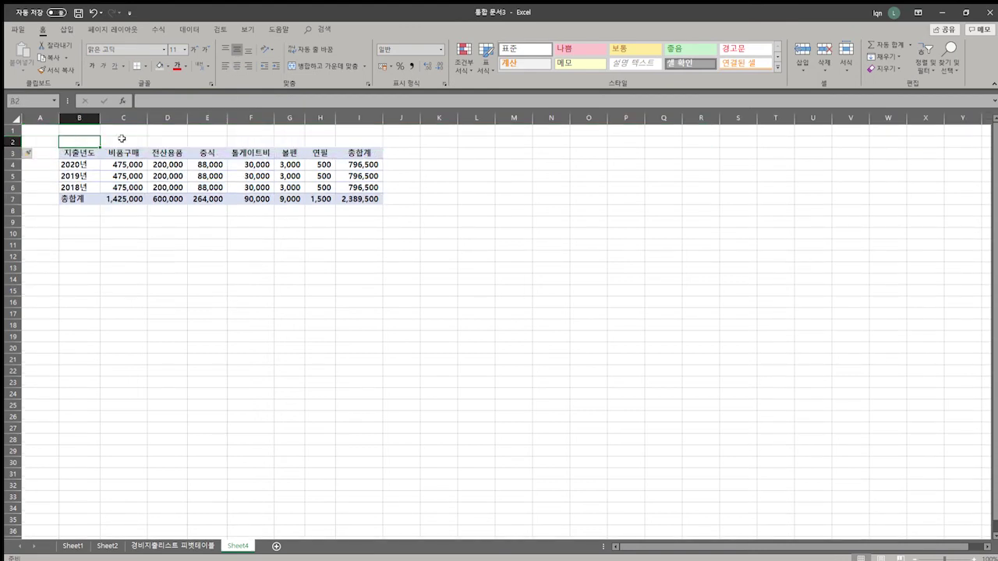
- Enter the title "■ 우리회사 경비지출 현황" in cell B2 above the copied summary table
left_click(67, 29)
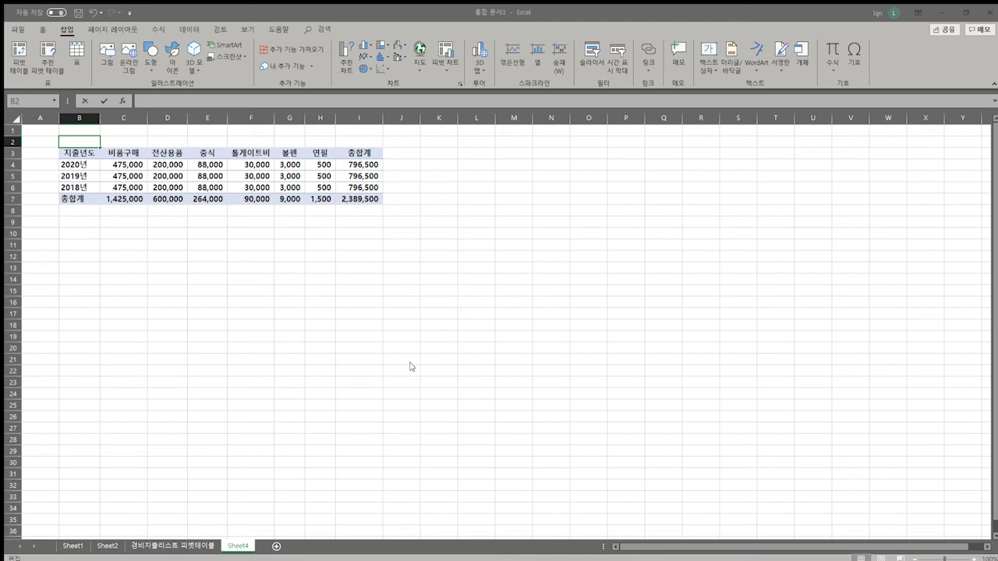
type("■")
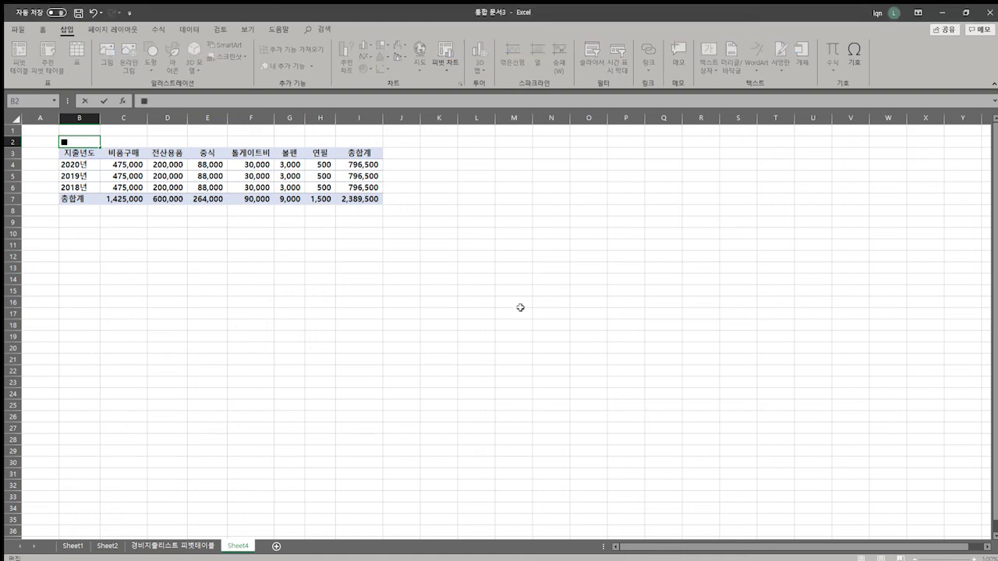
type(" 우리회사 지출")
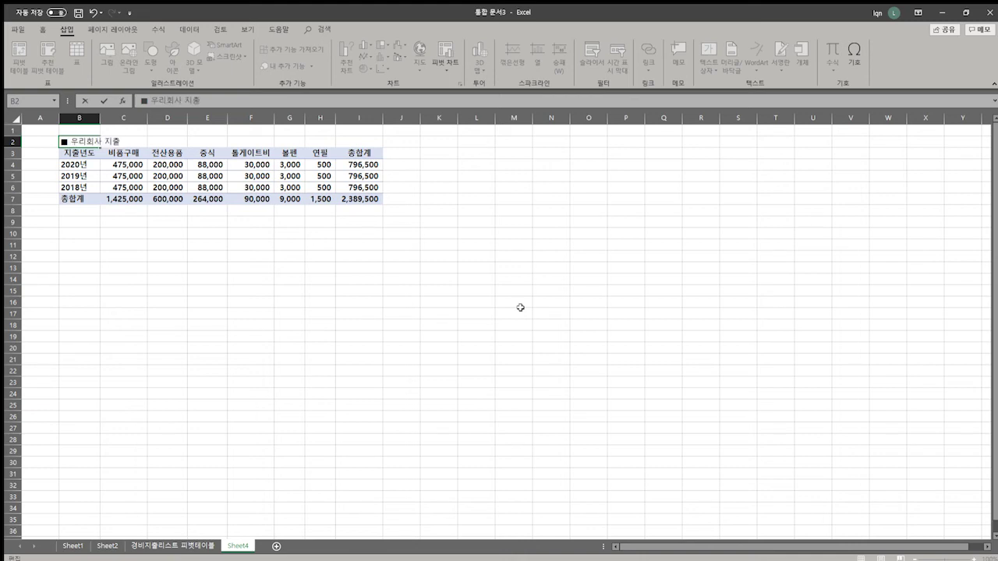
key("BackSpace")
key("BackSpace")
type("경비지출 현황")
key("Return")
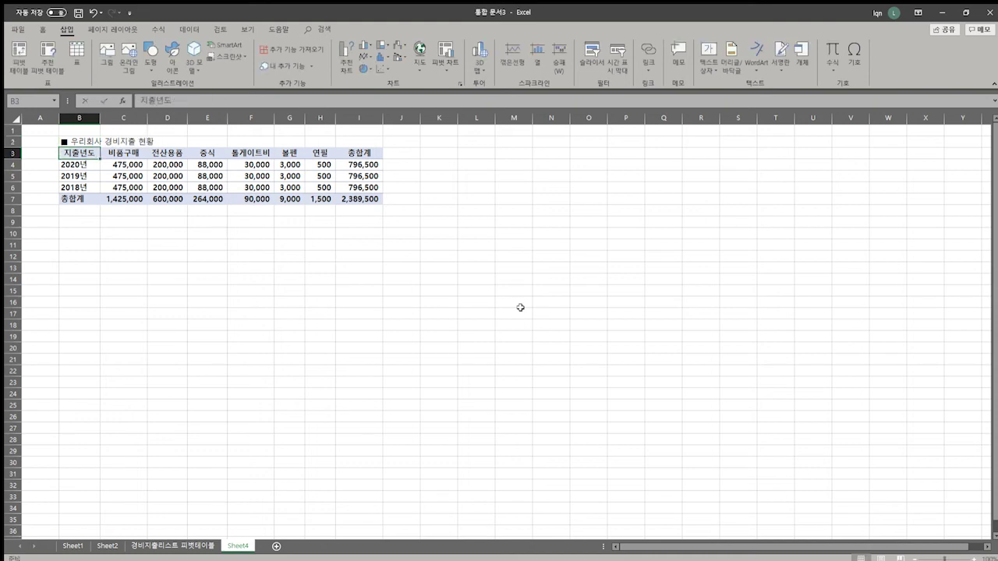
left_click(271, 301)
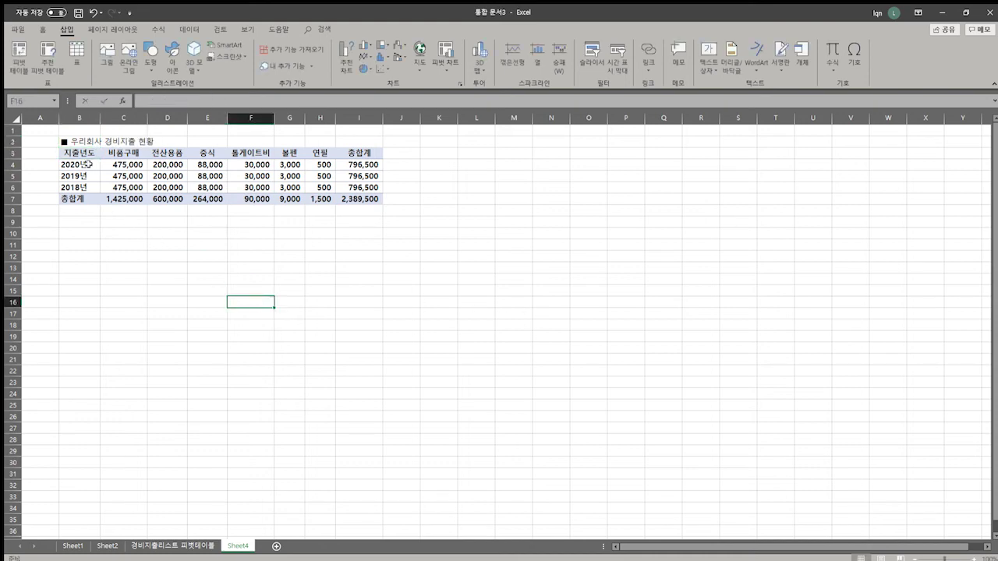
- Insert a blank row between the title and the summary table's header and shrink it to a thin spacer
left_click(71, 142)
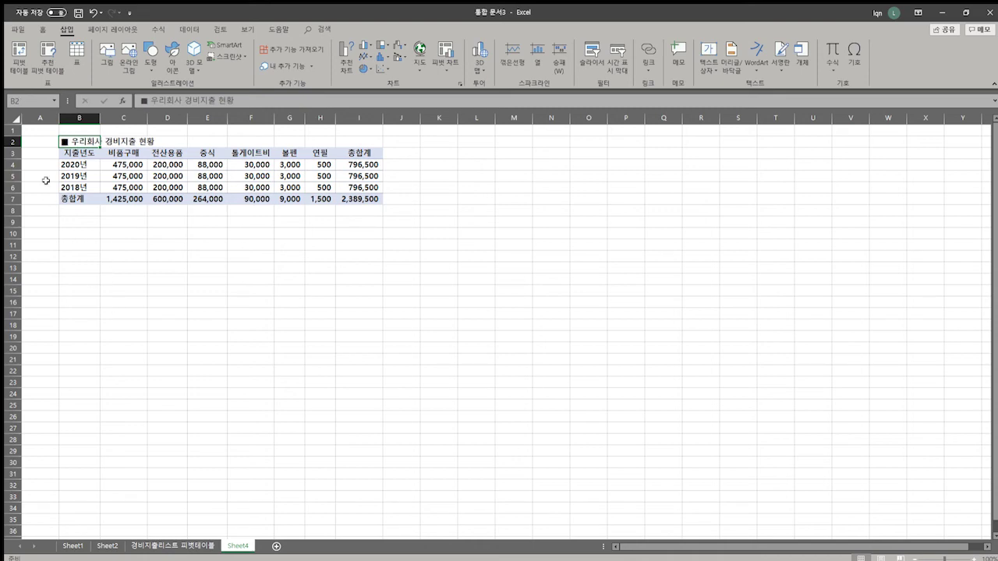
left_click(15, 151)
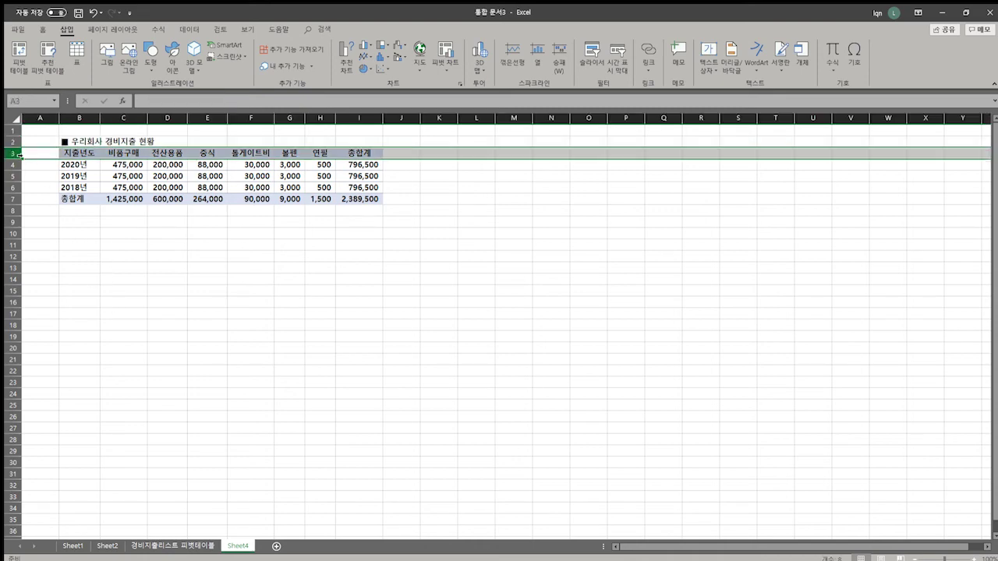
key("ctrl+shift+plus")
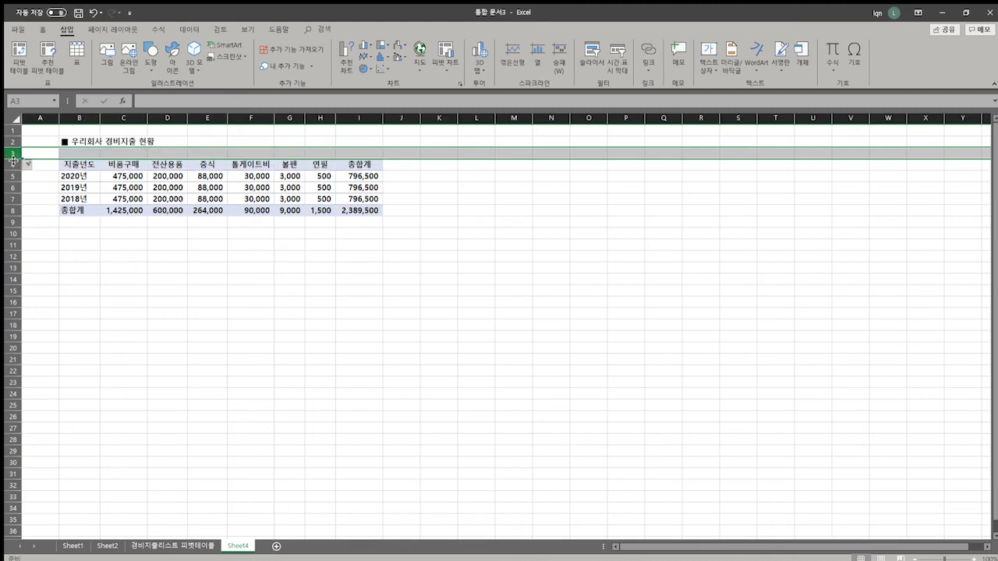
left_click_drag(12, 158, 12, 151)
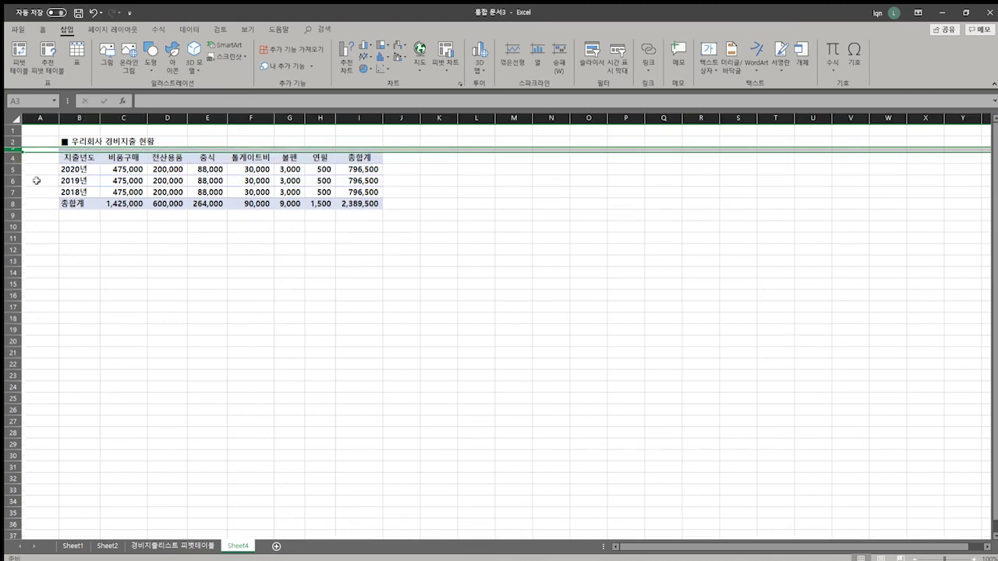
left_click(111, 236)
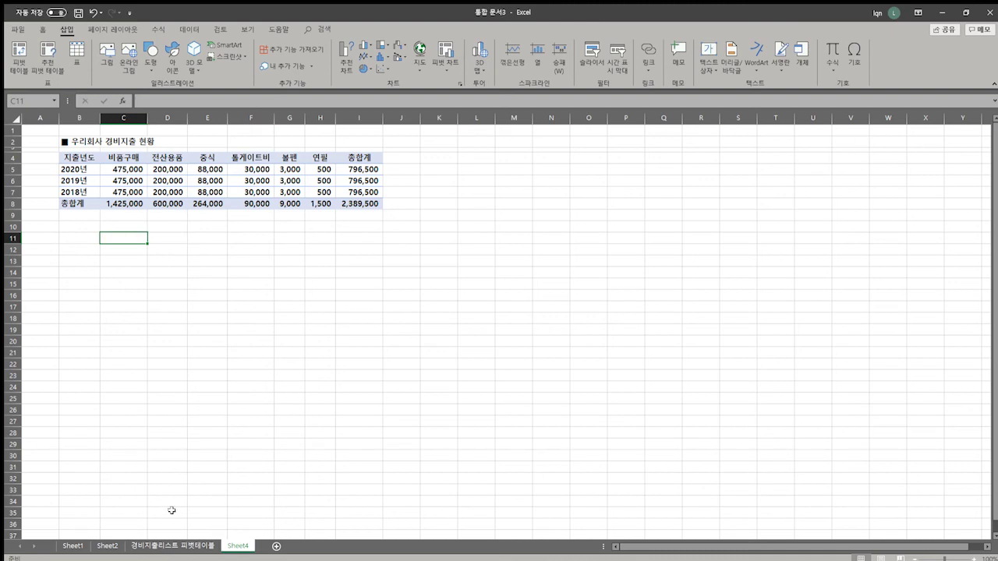
- Review the source expense list on Sheet2, the PivotTable sheet and the copied summary table on Sheet4
left_click(106, 546)
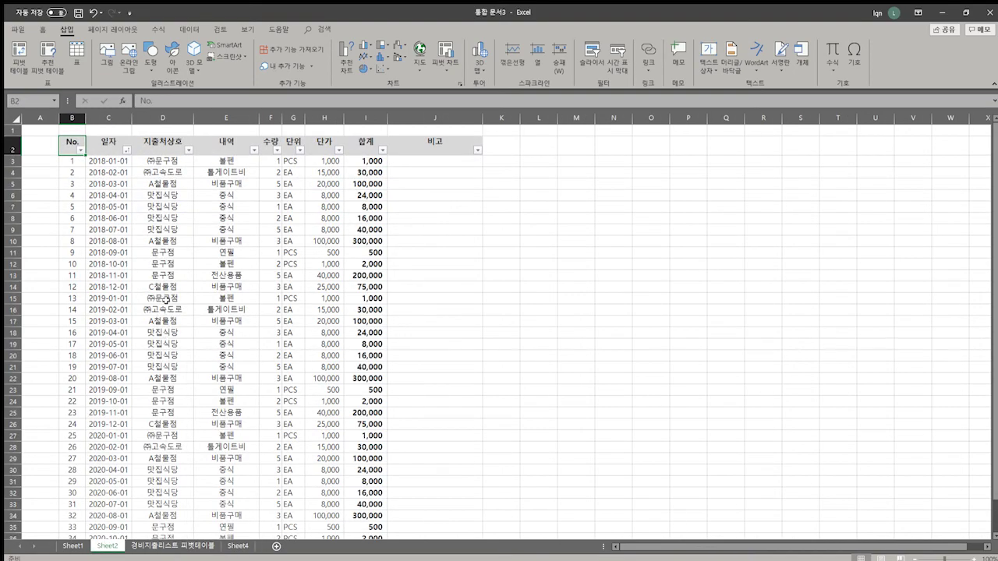
left_click(159, 545)
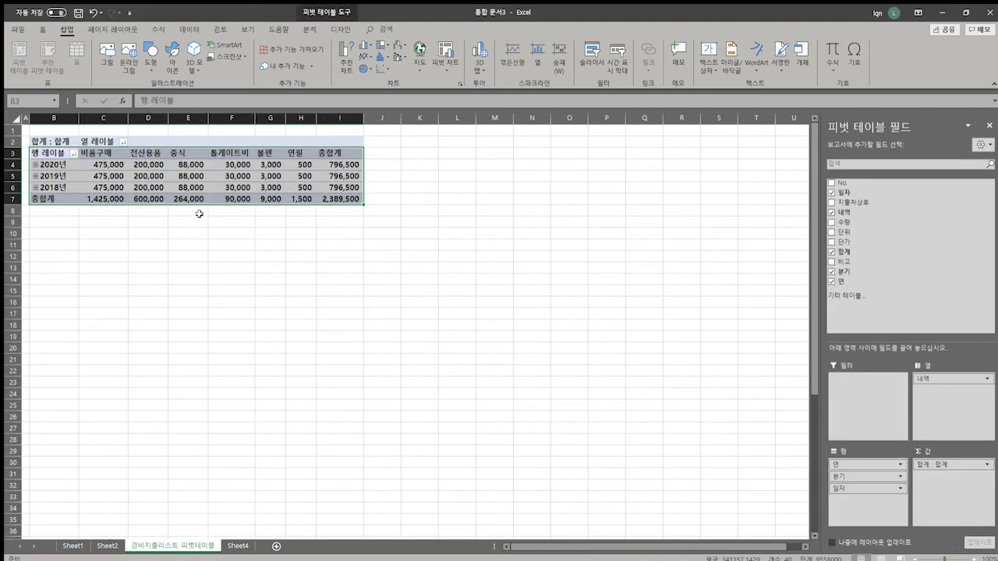
left_click(202, 231)
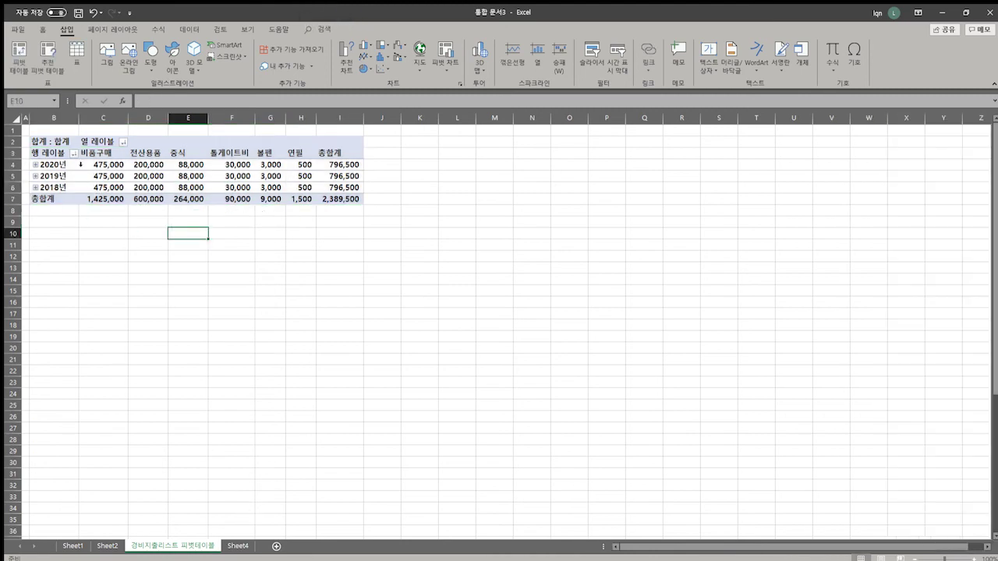
left_click(237, 546)
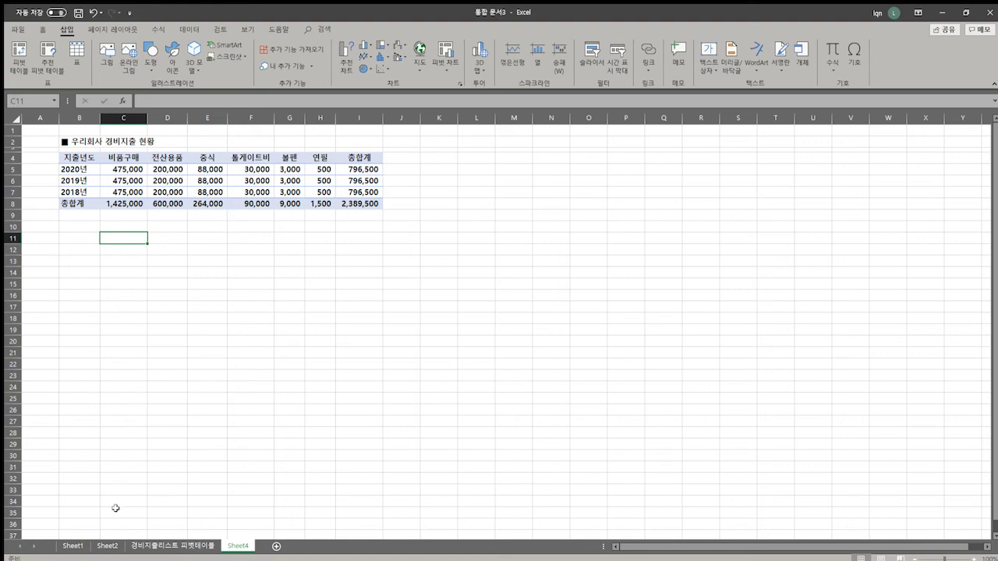
left_click(106, 546)
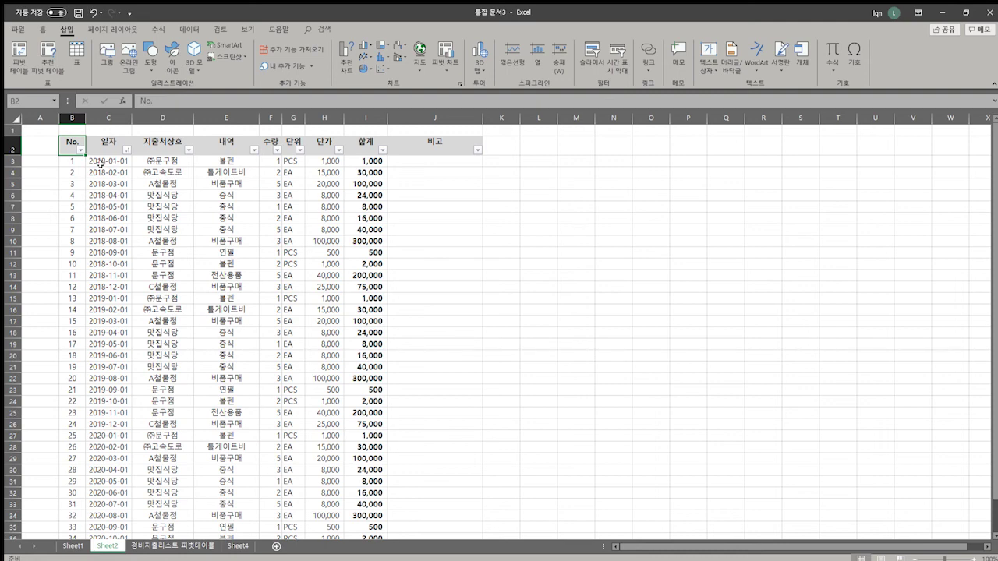
left_click_drag(75, 161, 428, 526)
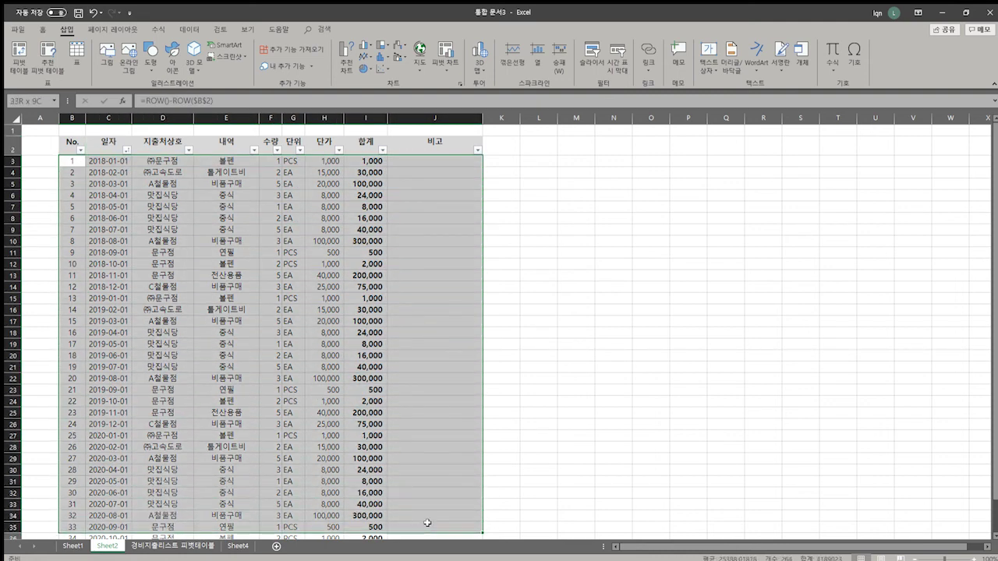
left_click(419, 318)
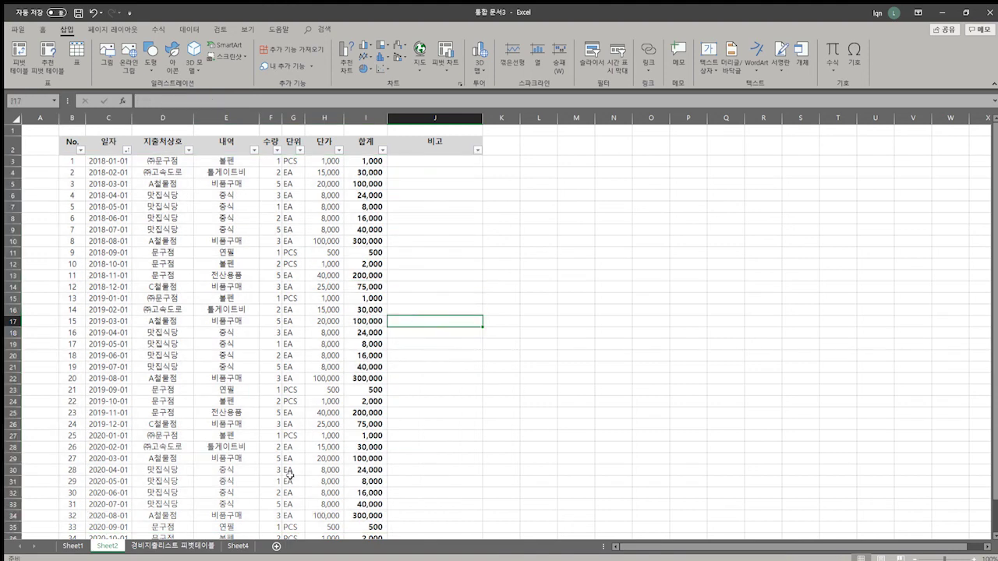
left_click(181, 546)
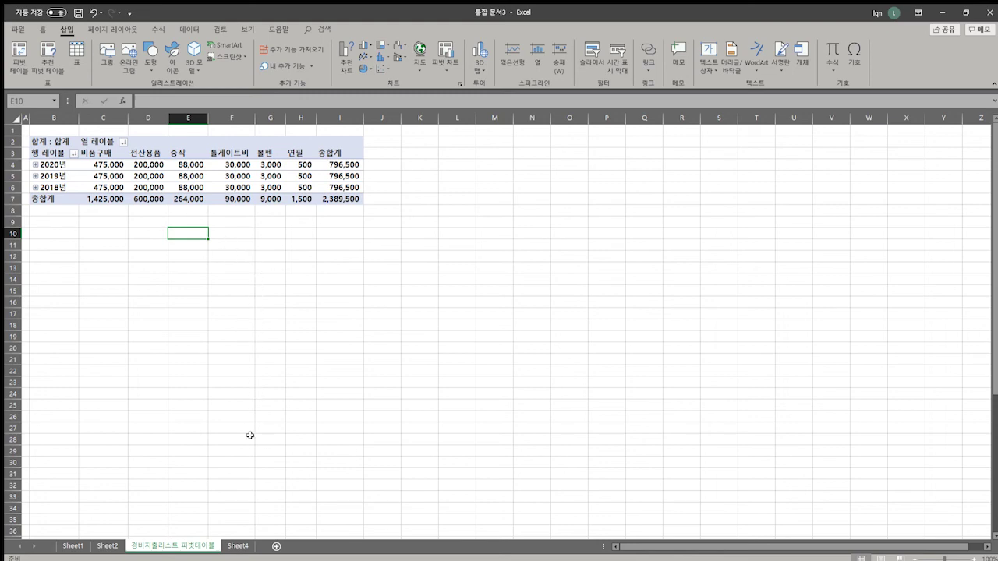
- Rename Sheet4 as 경비지출현황
left_click(234, 548)
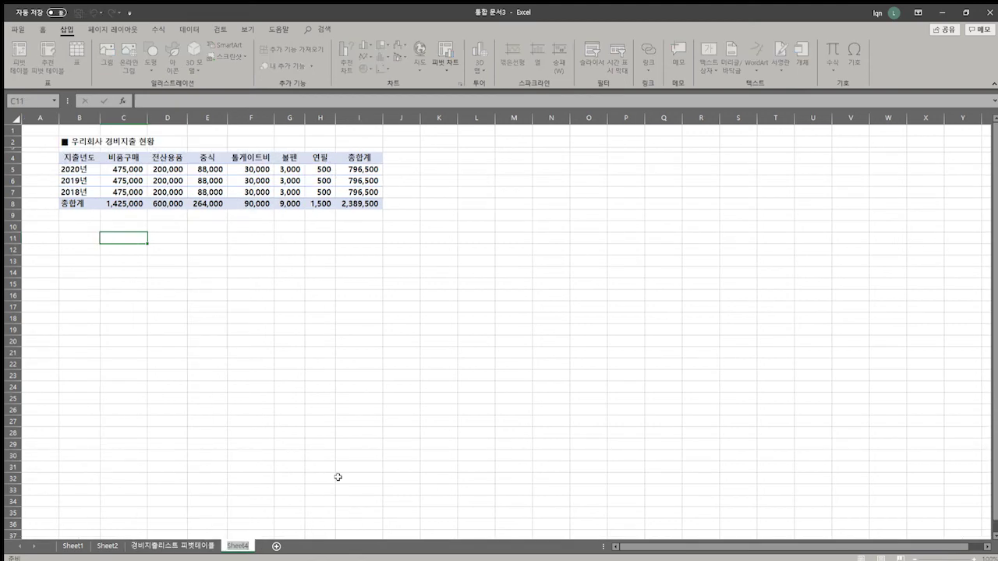
type("경비지출현황")
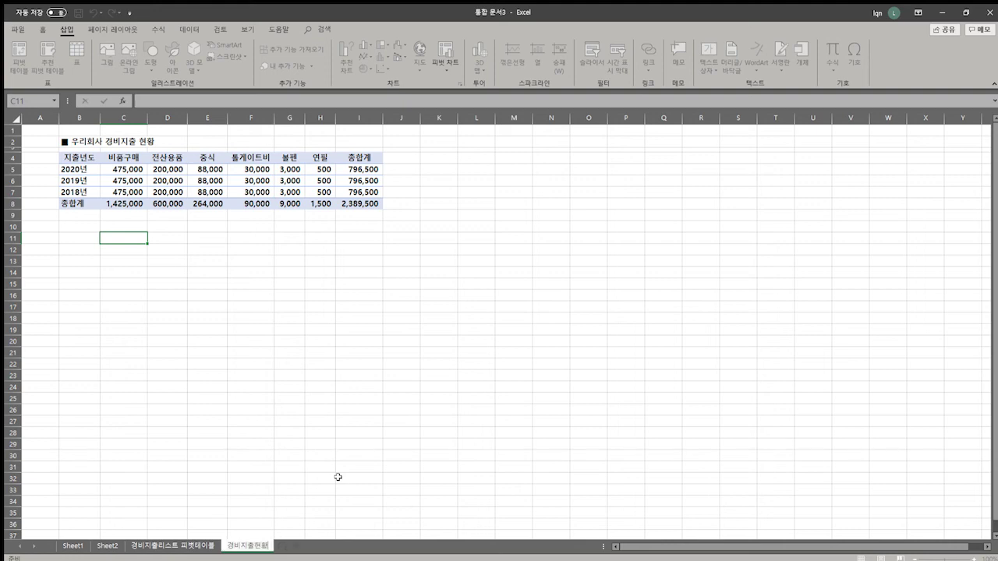
left_click(337, 477)
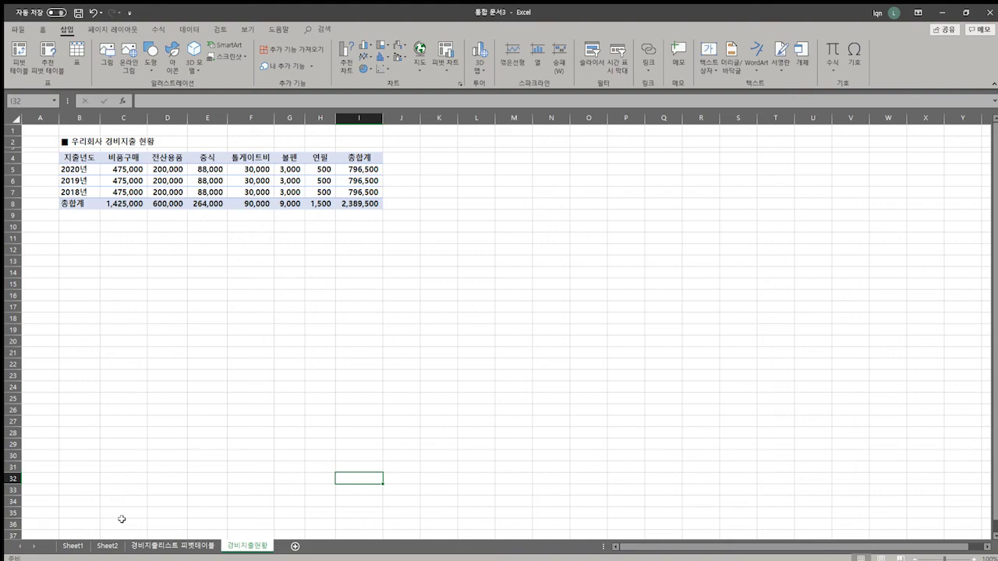
- Filter the expense list on Sheet2 to 2019 dates and sort it by 합계 from largest to smallest
left_click(108, 545)
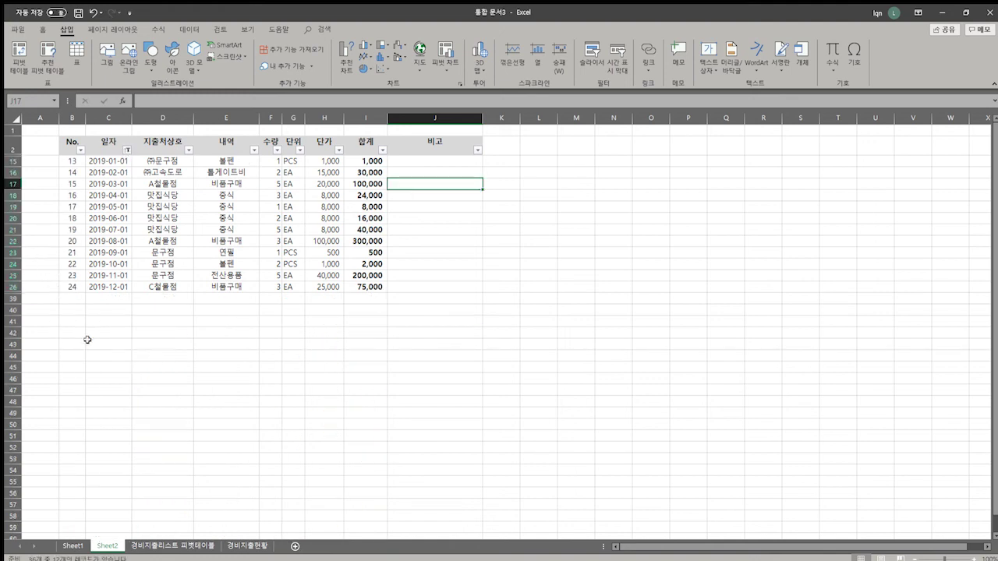
left_click(406, 221)
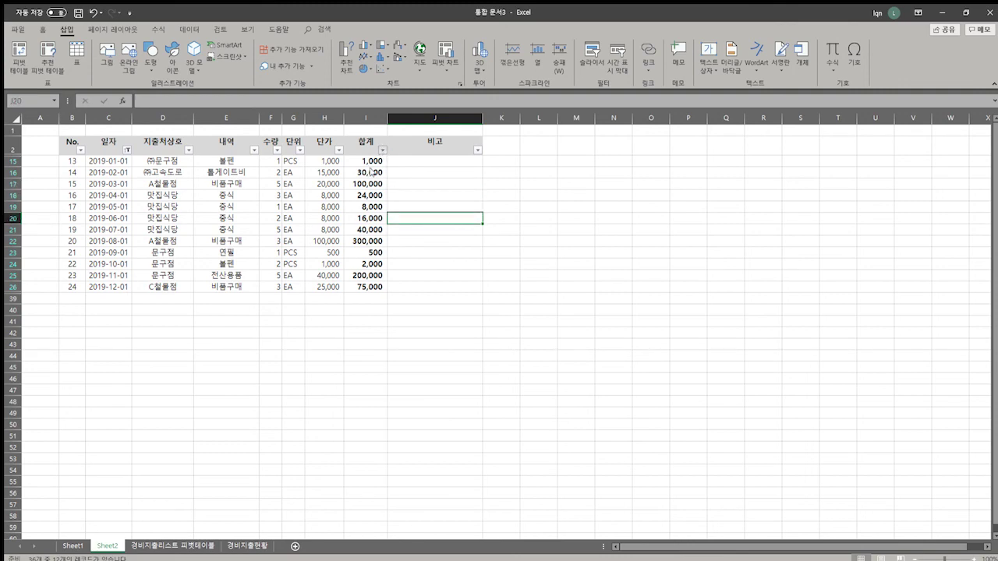
left_click(423, 228)
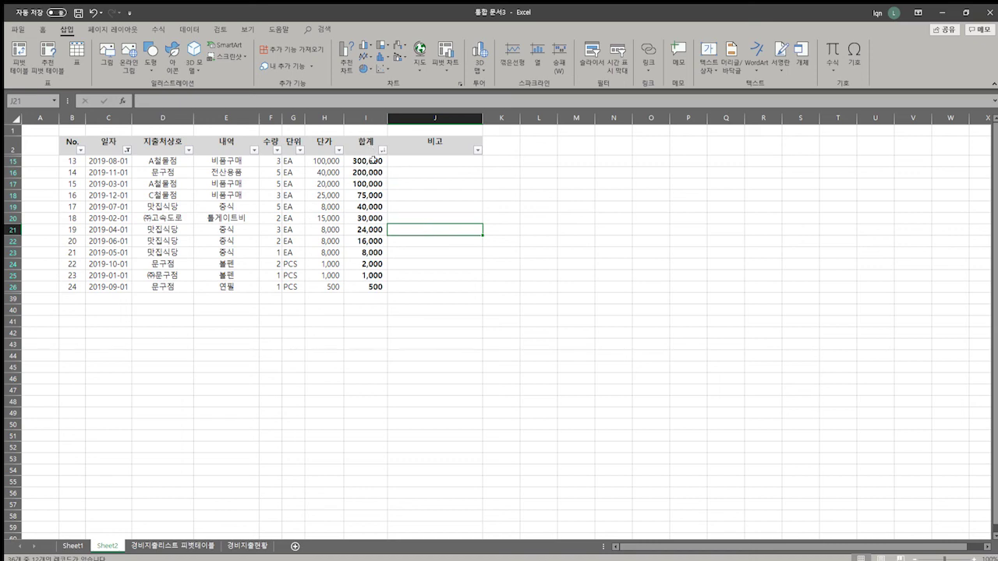
- Examine the vendors, items and totals of the filtered 2019 expenses, especially the 비품구매 rows
left_click(170, 160)
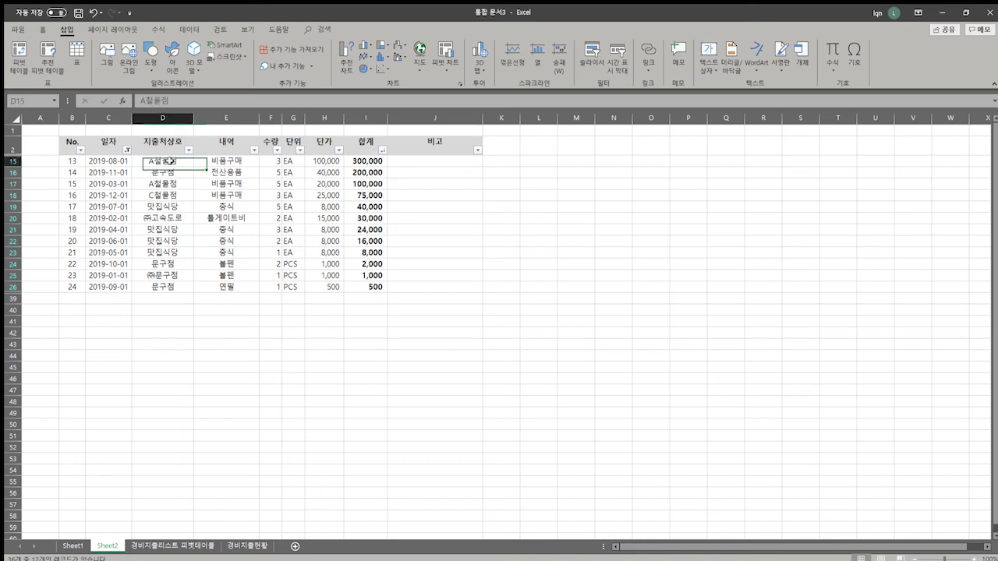
left_click(366, 162)
left_click(243, 161)
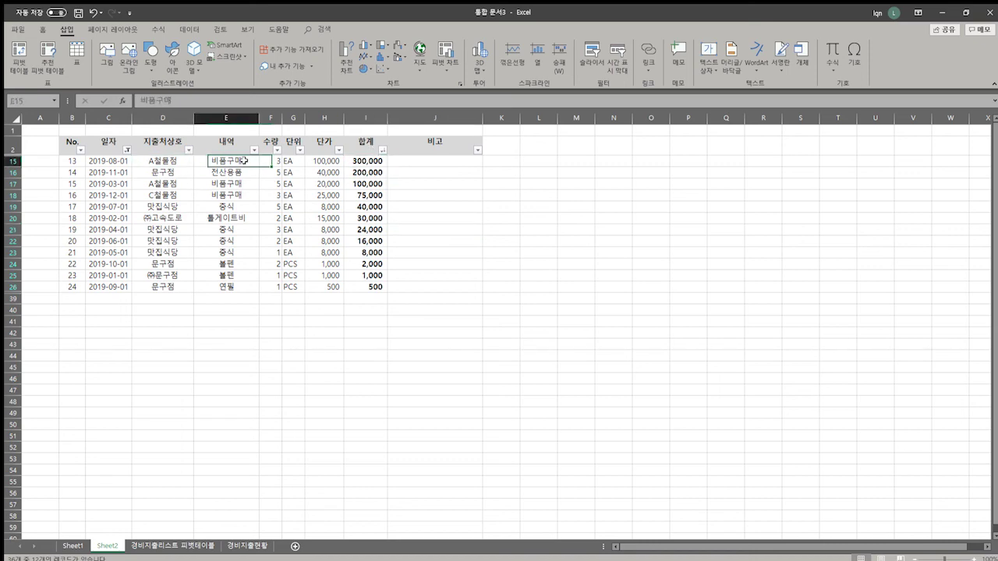
left_click(378, 161)
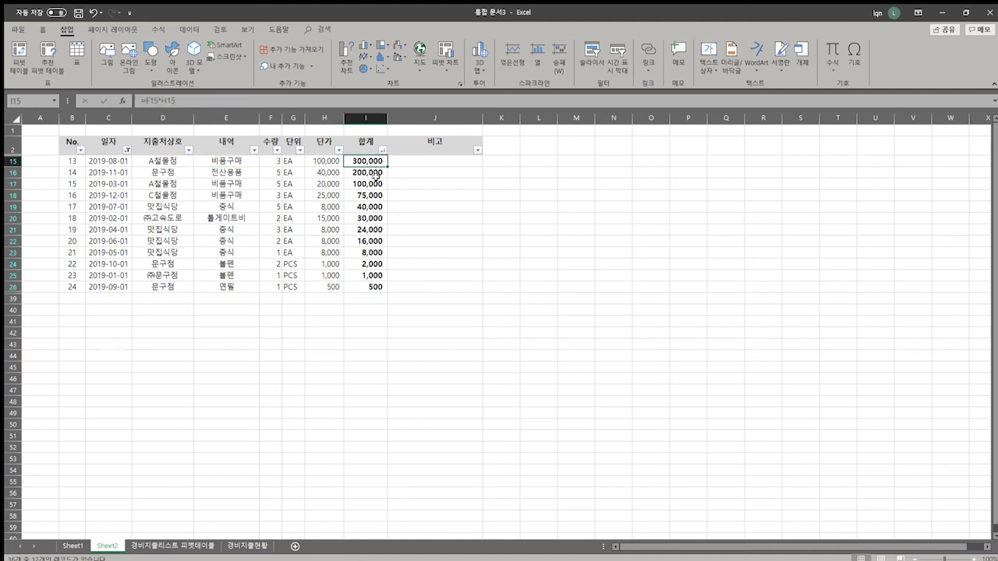
left_click_drag(247, 184, 248, 195)
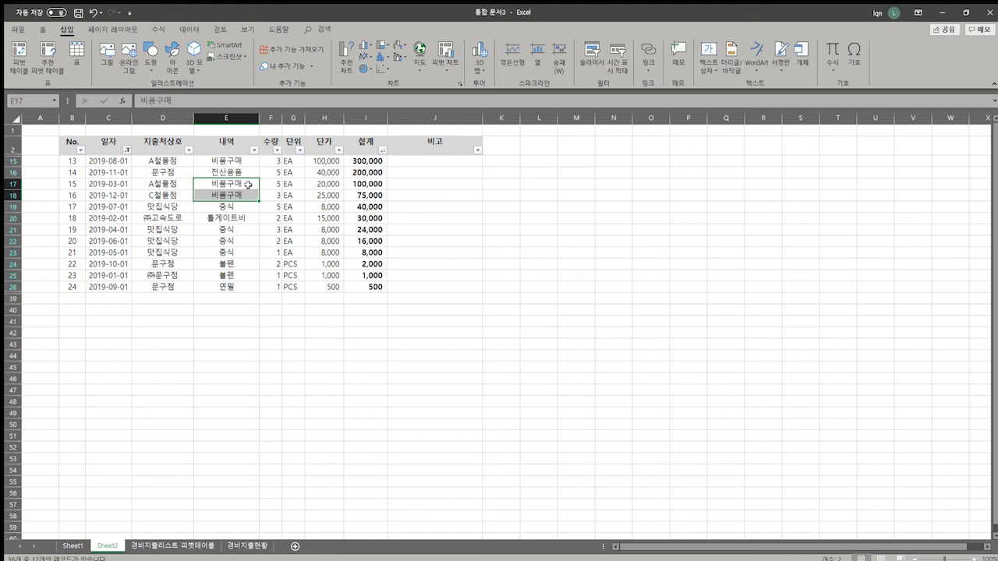
left_click(364, 184)
left_click_drag(364, 184, 366, 193)
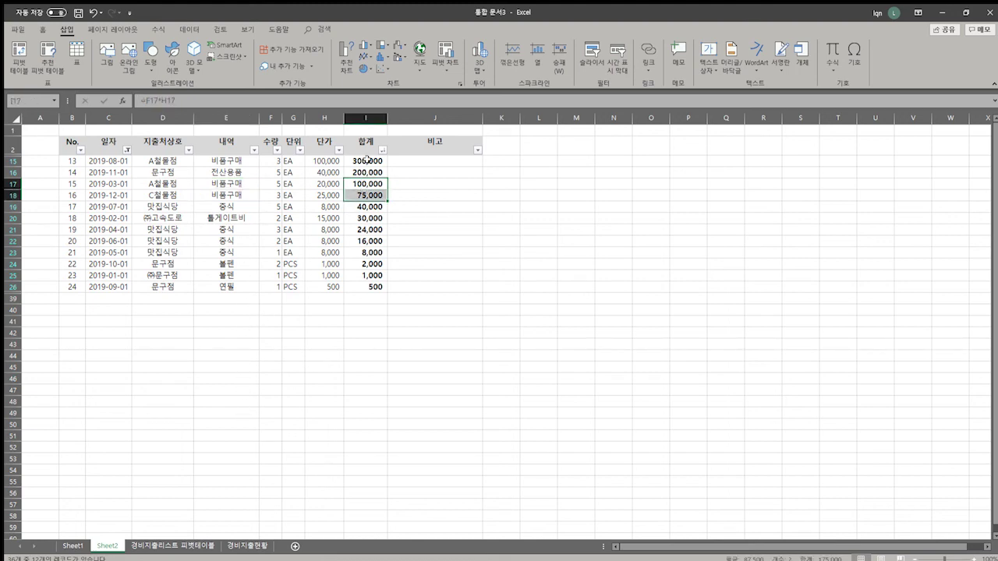
left_click_drag(178, 185, 180, 193)
left_click(247, 186)
left_click_drag(248, 189, 248, 196)
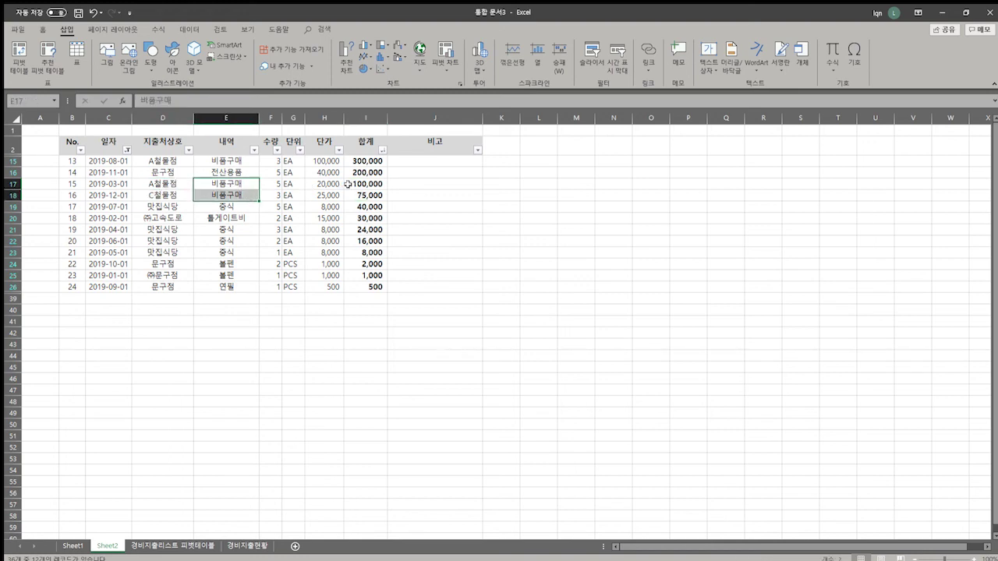
left_click_drag(345, 185, 350, 196)
left_click(355, 198)
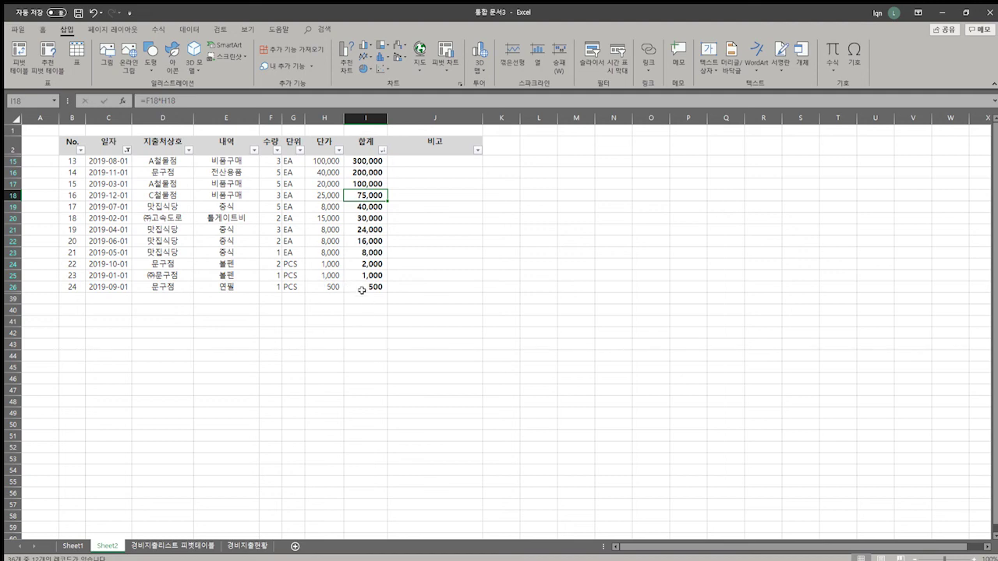
left_click_drag(173, 161, 169, 287)
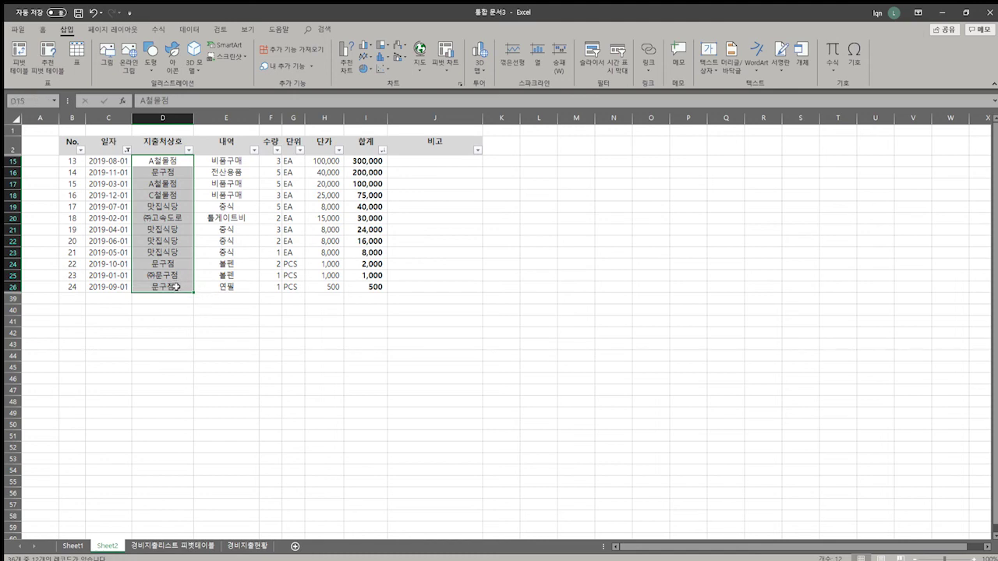
- Check the 비품구매 and 전산용품 columns in the PivotTable against the expense list, returning to Sheet2
left_click(183, 546)
left_click(108, 164)
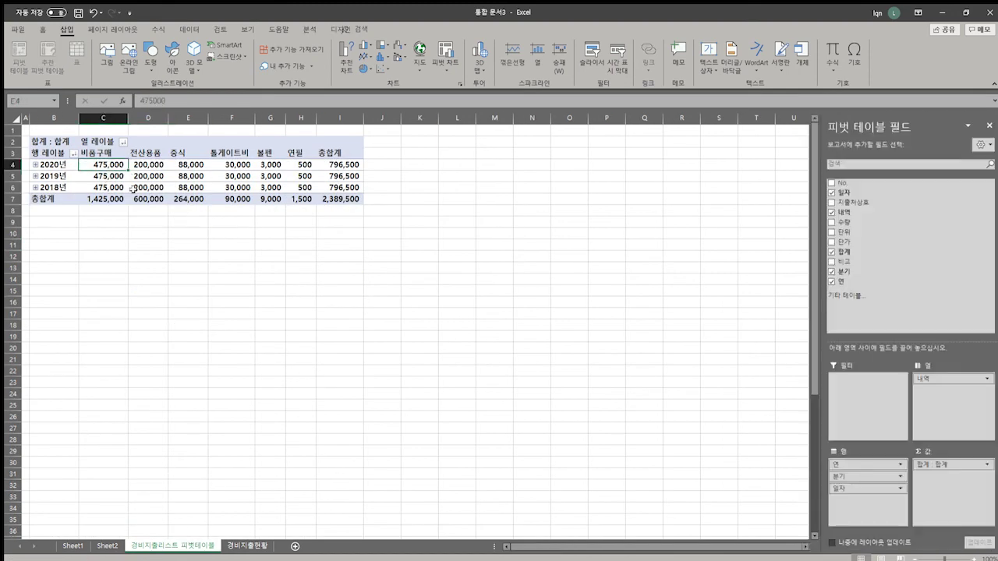
left_click(106, 154)
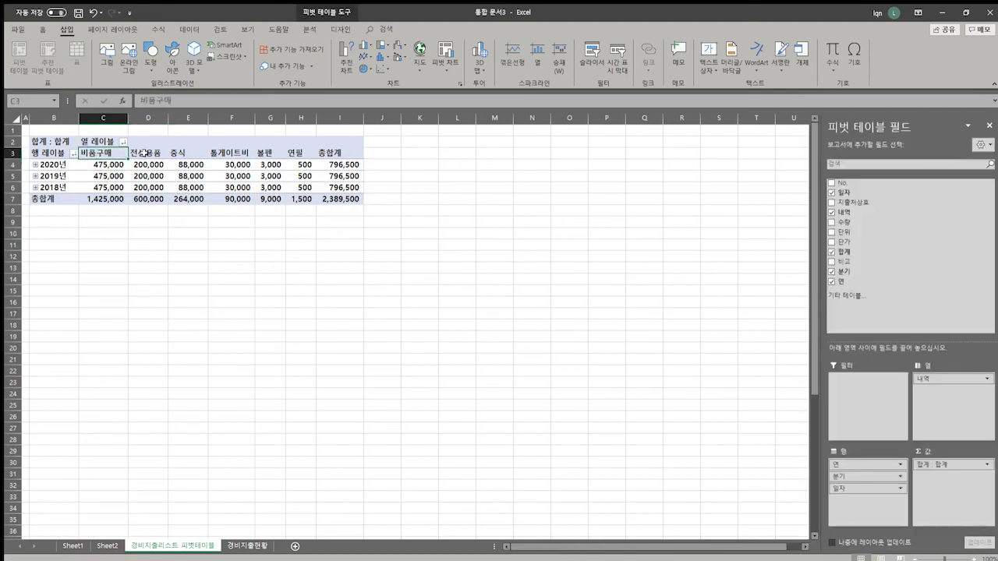
left_click_drag(143, 153, 106, 154)
left_click(105, 545)
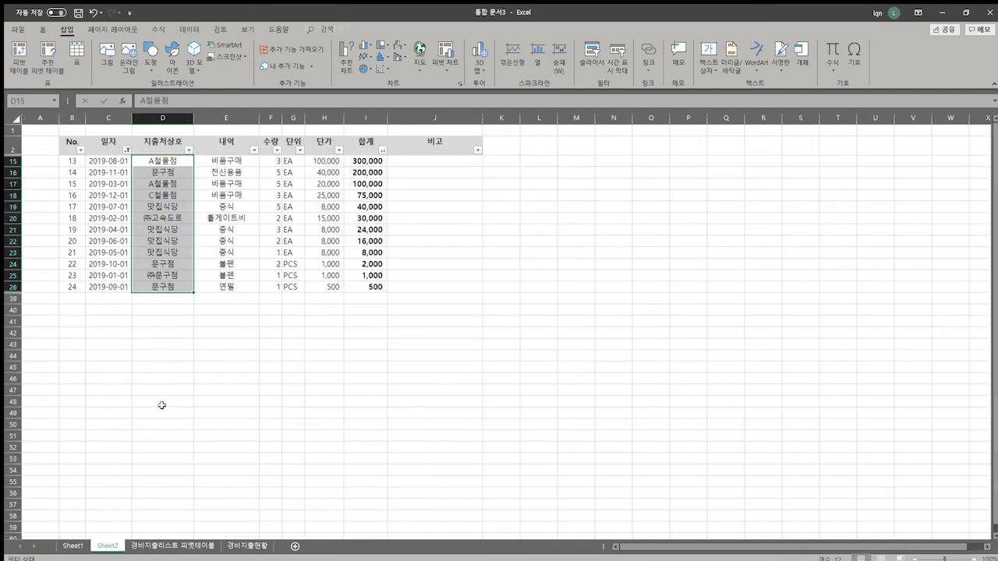
- Change the 내역 entry of the 2019-08-01 A철물점 expense to 비품 구매, with a space between the words
left_click(226, 159)
key("F2")
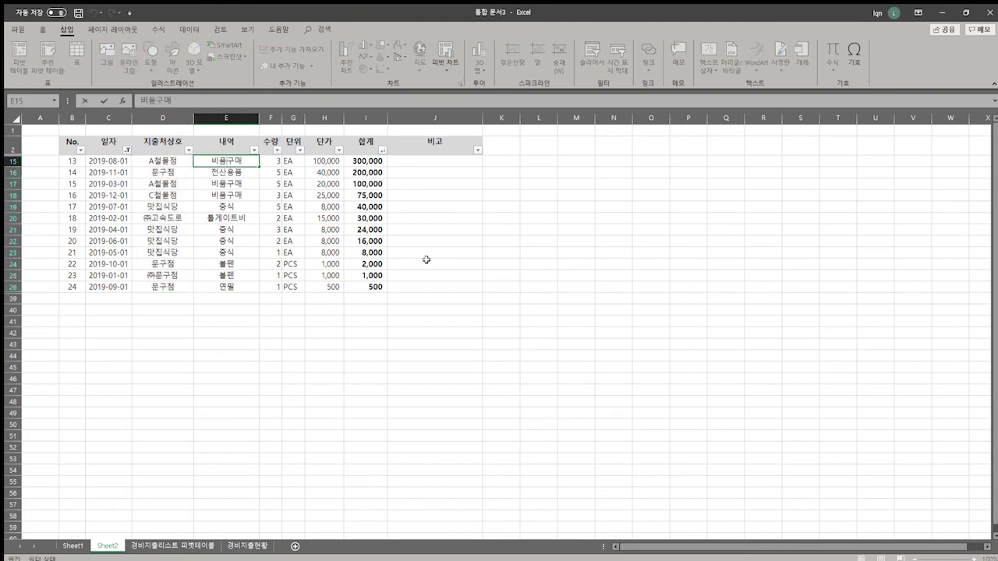
key("Return")
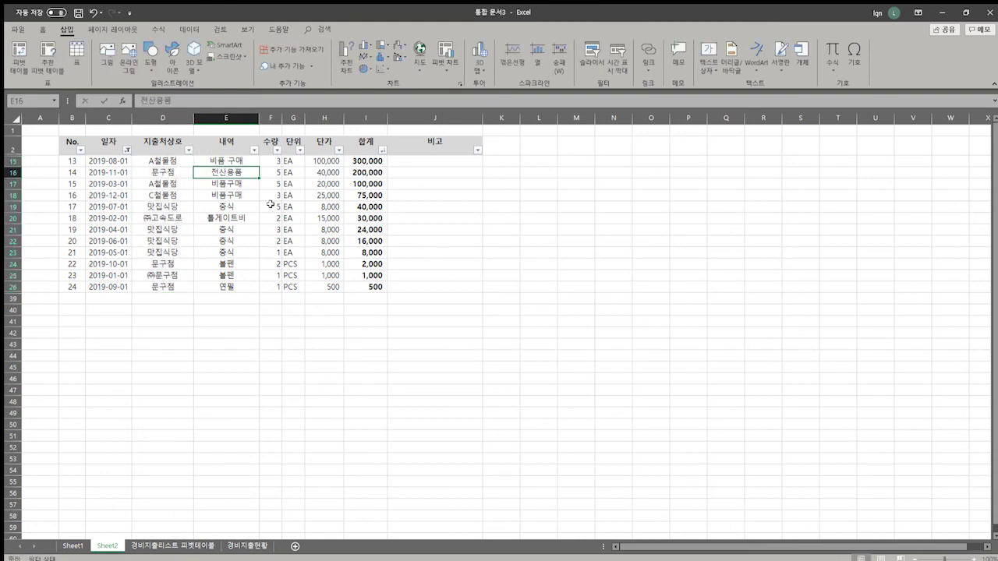
left_click(245, 185)
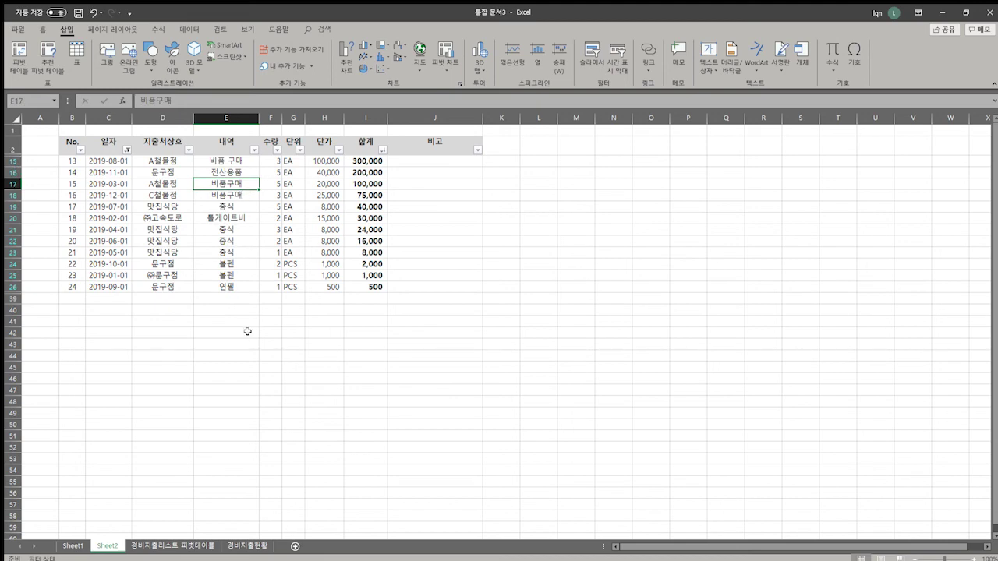
- Refresh the PivotTable on the 경비지출리스트 피벗테이블 sheet to bring in the edited 내역 entry
left_click(193, 546)
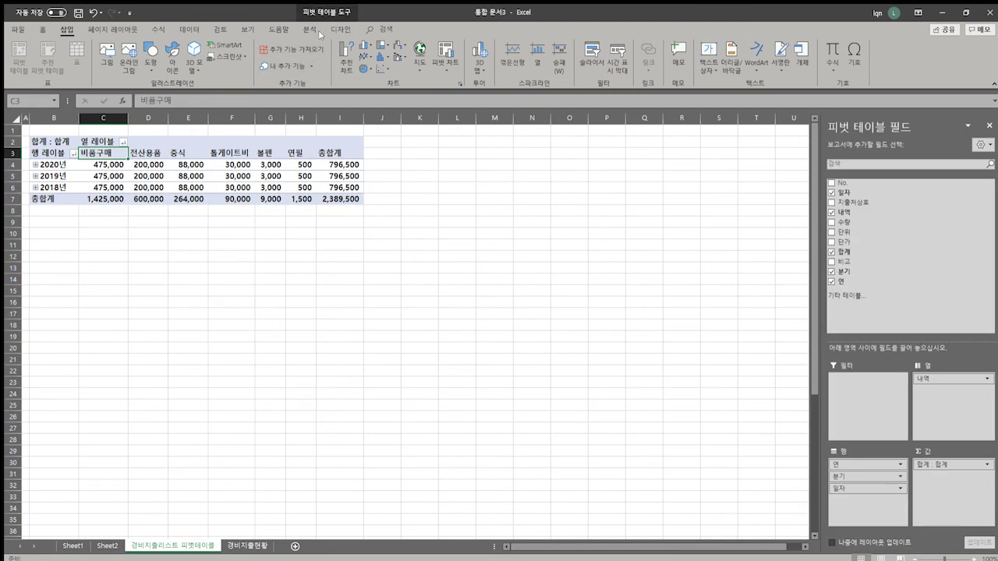
left_click(310, 29)
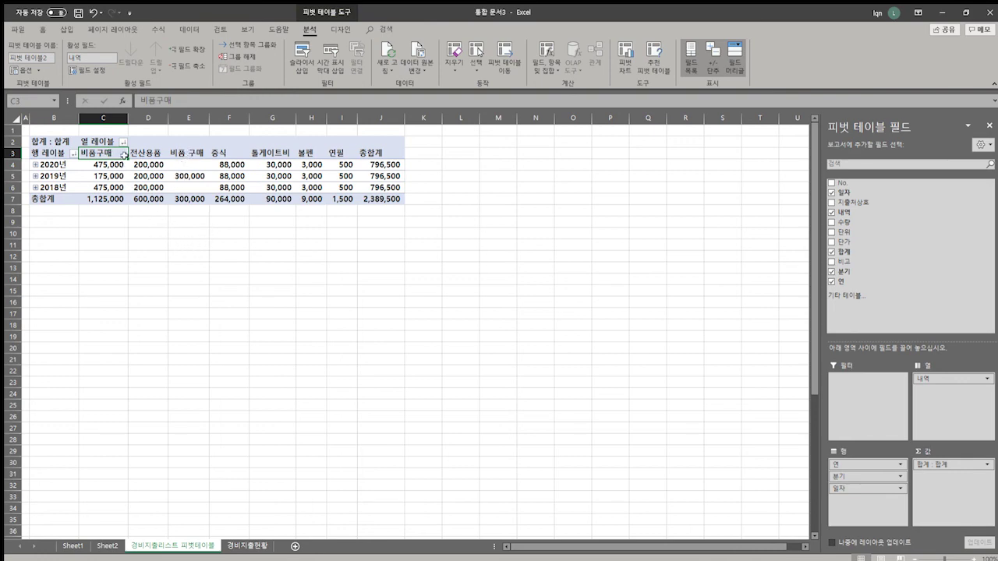
left_click(181, 177)
left_click(188, 210)
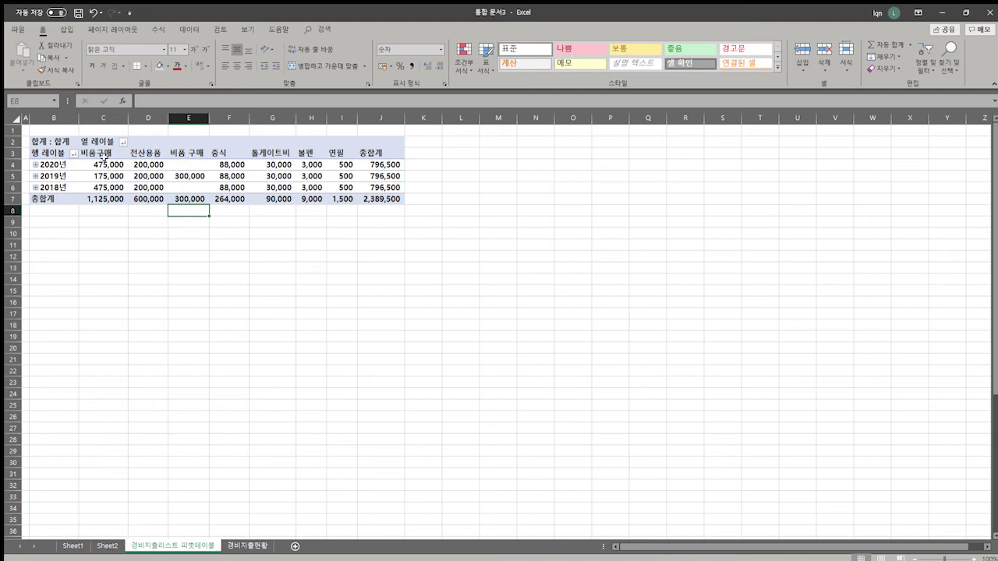
- Use Find and Replace on Sheet2's whole 내역 column to remove the space from 비품 구매
left_click(108, 546)
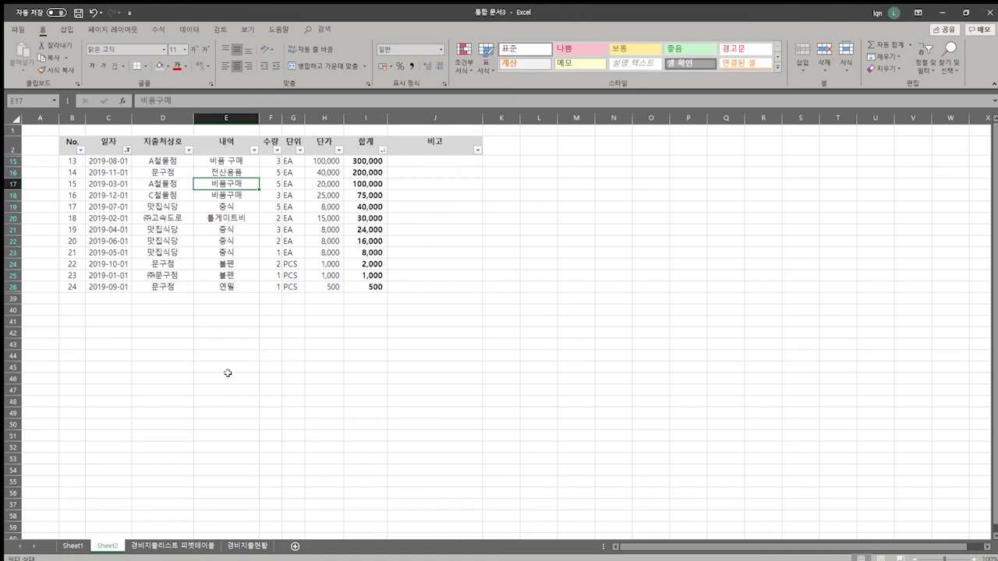
left_click(233, 163)
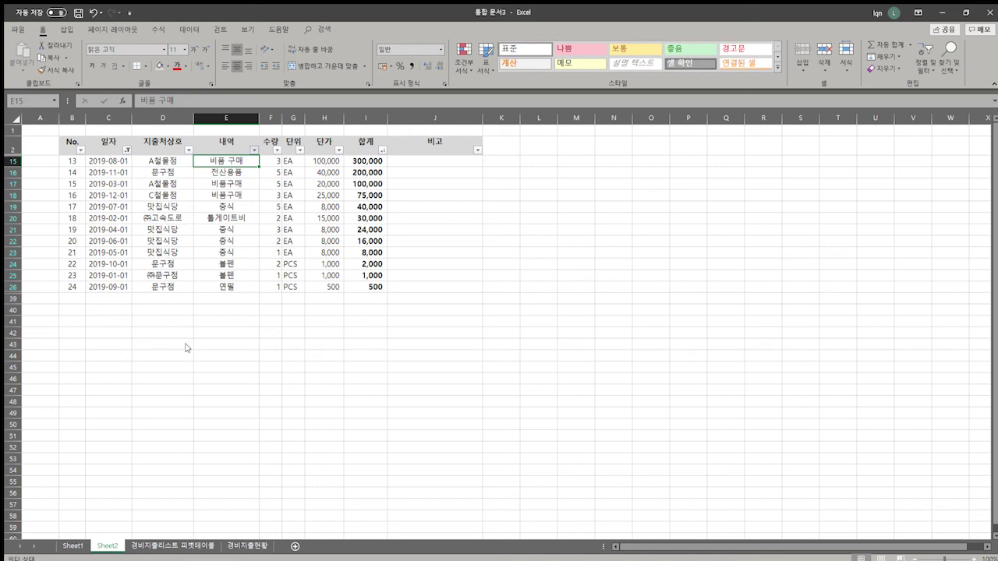
left_click(240, 288)
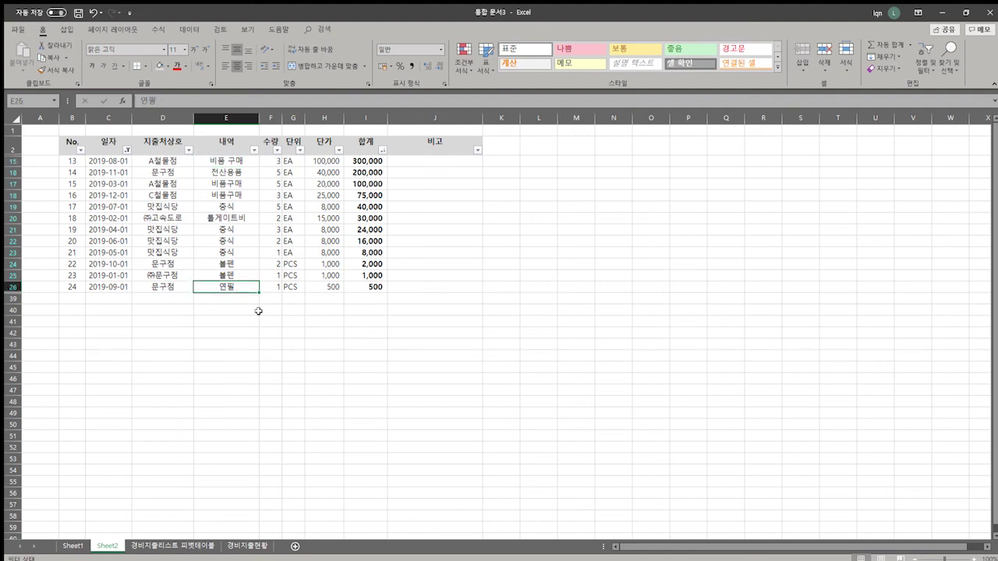
key("ctrl+space")
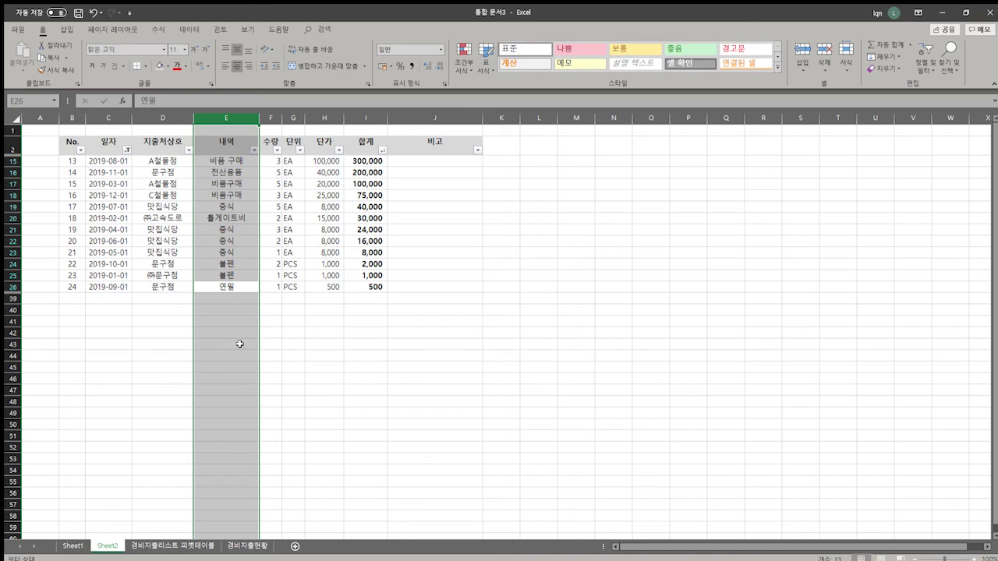
key("ctrl+h")
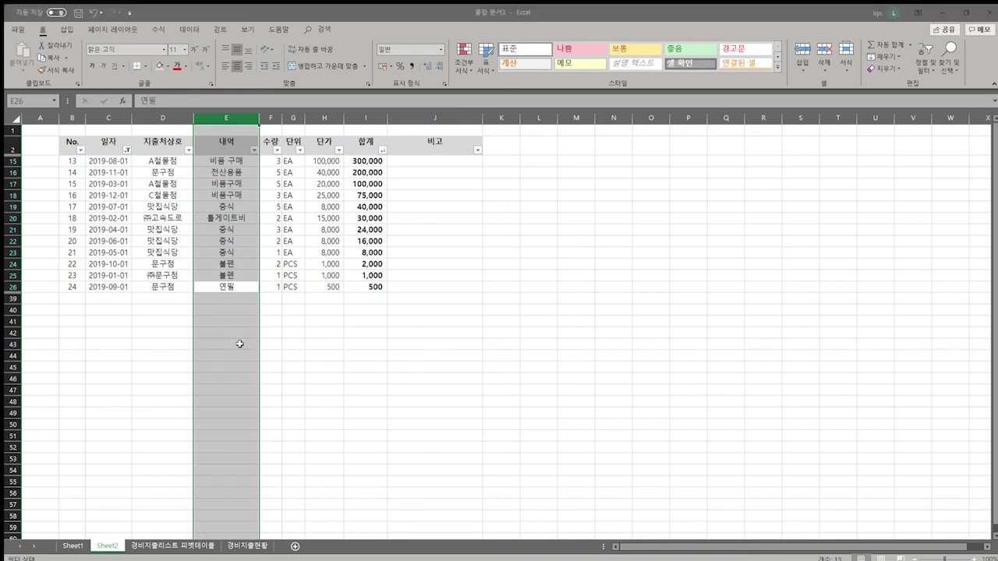
left_click(349, 333)
left_click(548, 395)
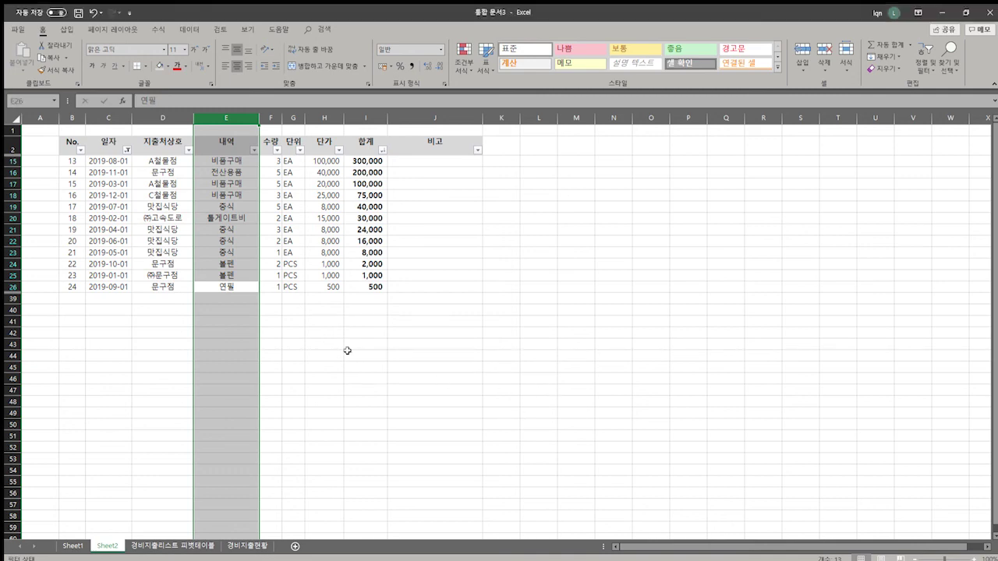
- Refresh the PivotTable on the 경비지출리스트 피벗테이블 sheet with the corrected 내역 entries, then open the 경비지출현황 sheet
left_click(176, 545)
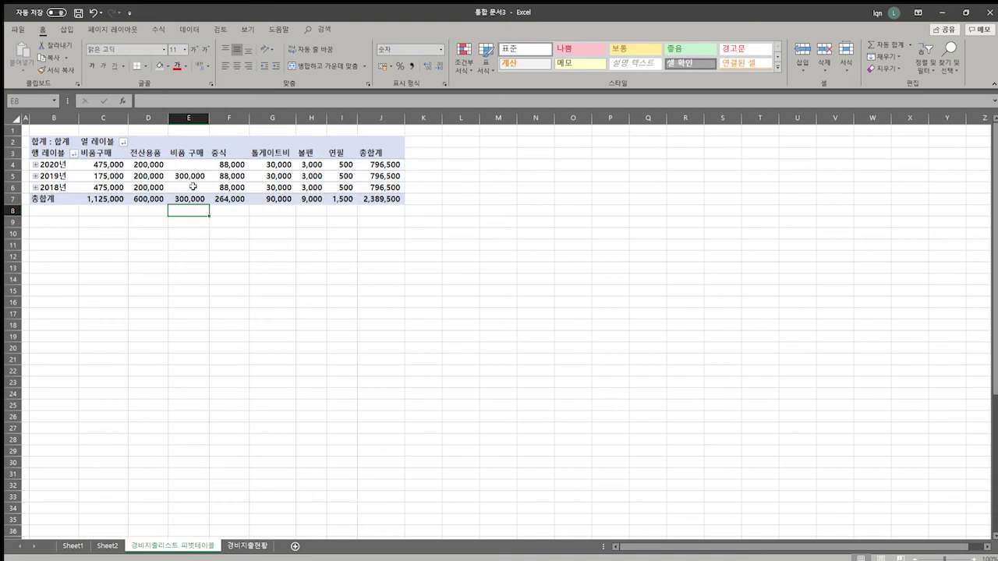
left_click(238, 153)
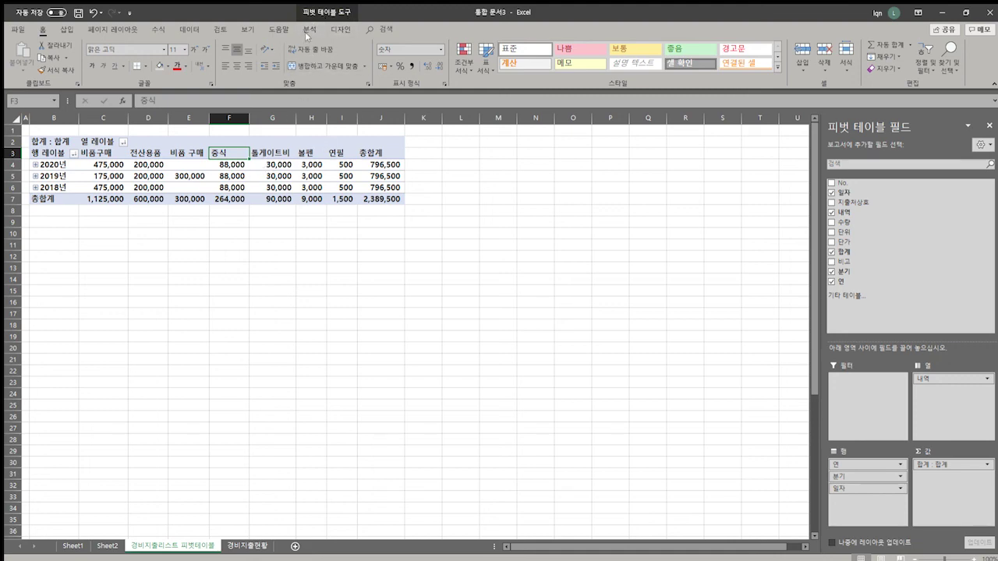
left_click(310, 29)
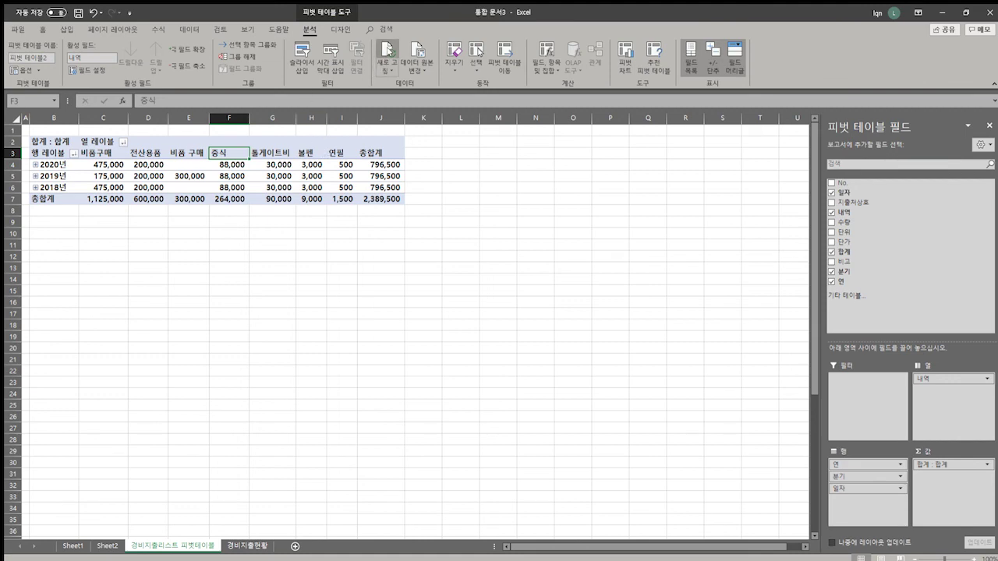
left_click(389, 53)
left_click(202, 213)
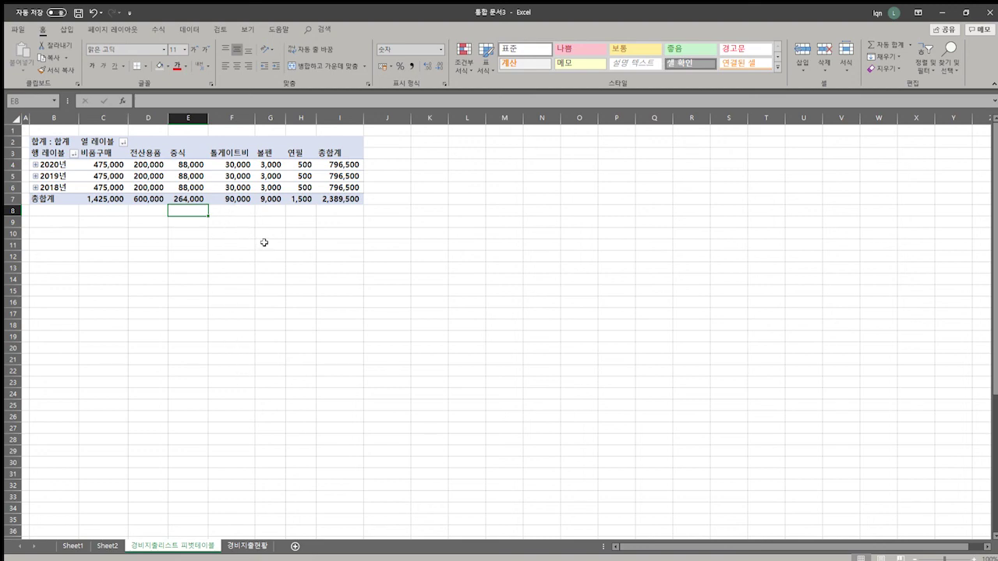
left_click(247, 545)
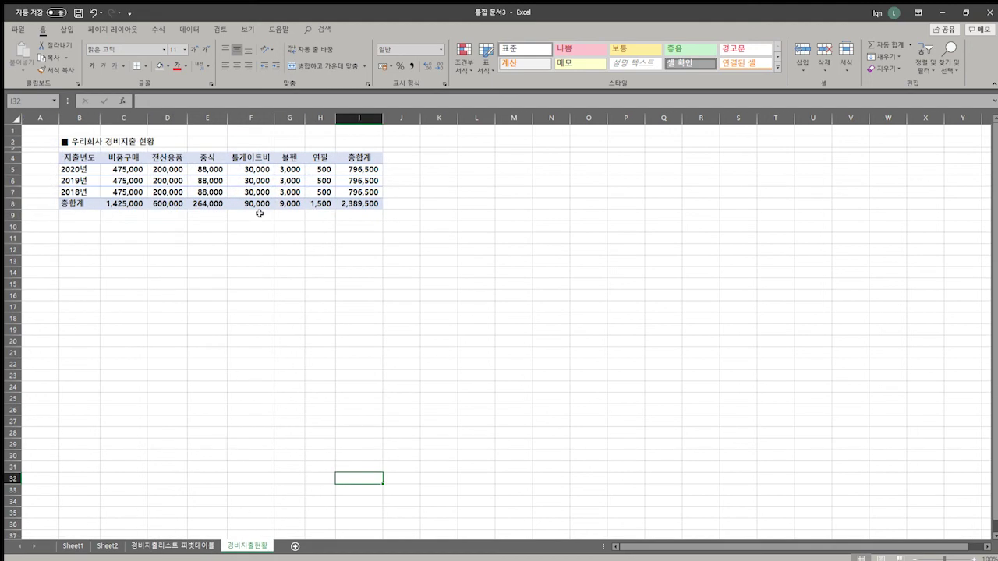